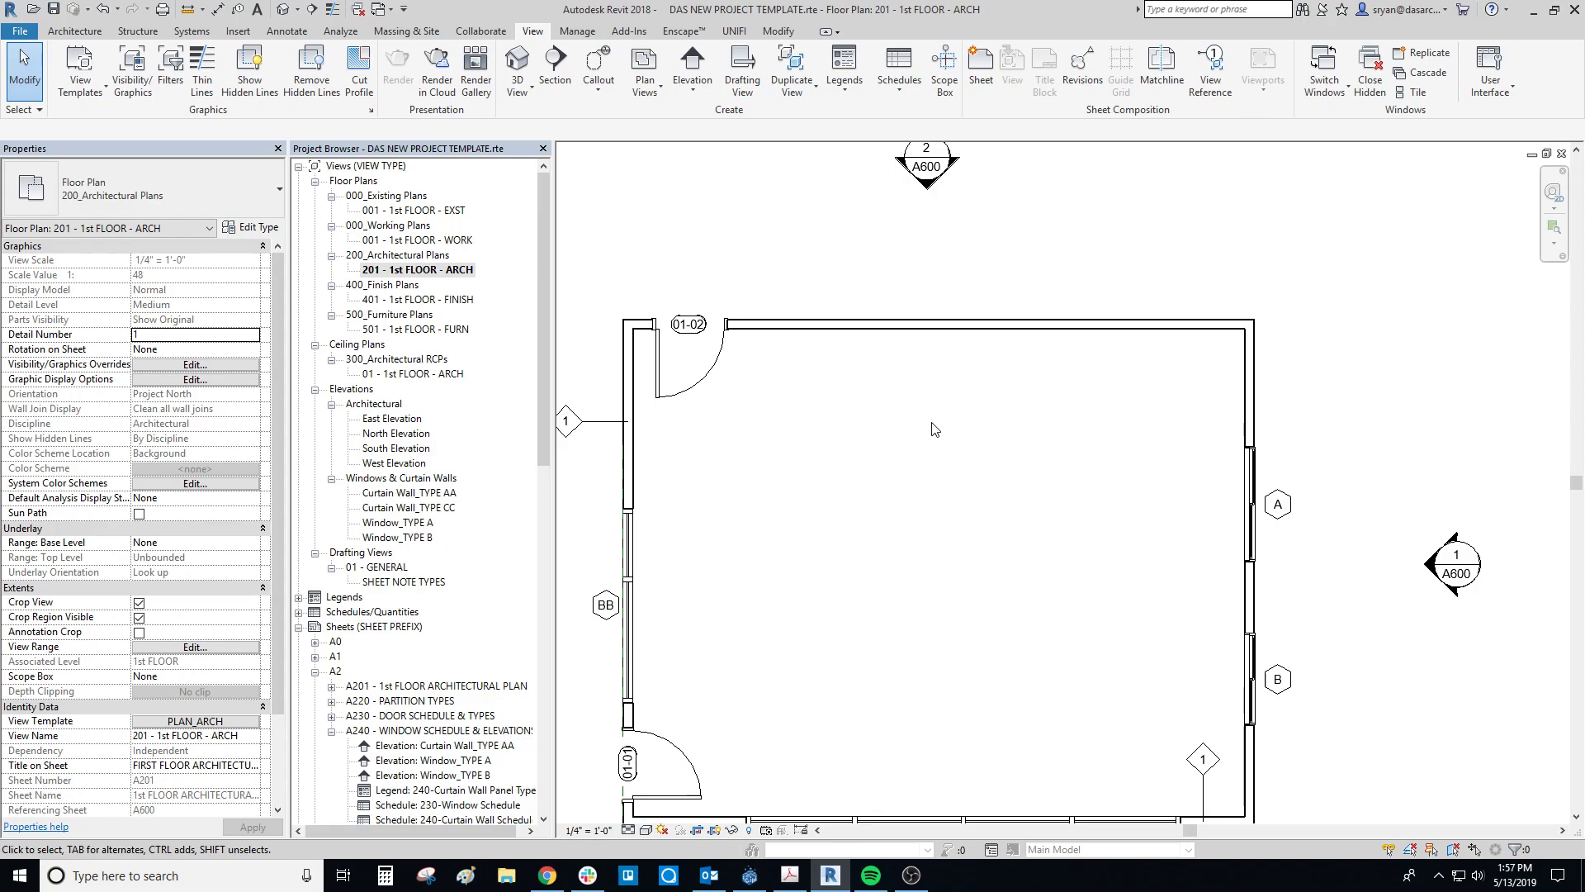
# Pull the ends of the two north wall segments apart to leave an opening about 14'-8" wide.
pyautogui.press('Escape')
pyautogui.click(974, 327)
pyautogui.moveTo(959, 324); pyautogui.dragTo(1145, 324)
pyautogui.click(933, 326)
pyautogui.moveTo(959, 324); pyautogui.dragTo(811, 324)
pyautogui.click(905, 357)
pyautogui.moveTo(910, 334); pyautogui.dragTo(853, 363, button='middle')
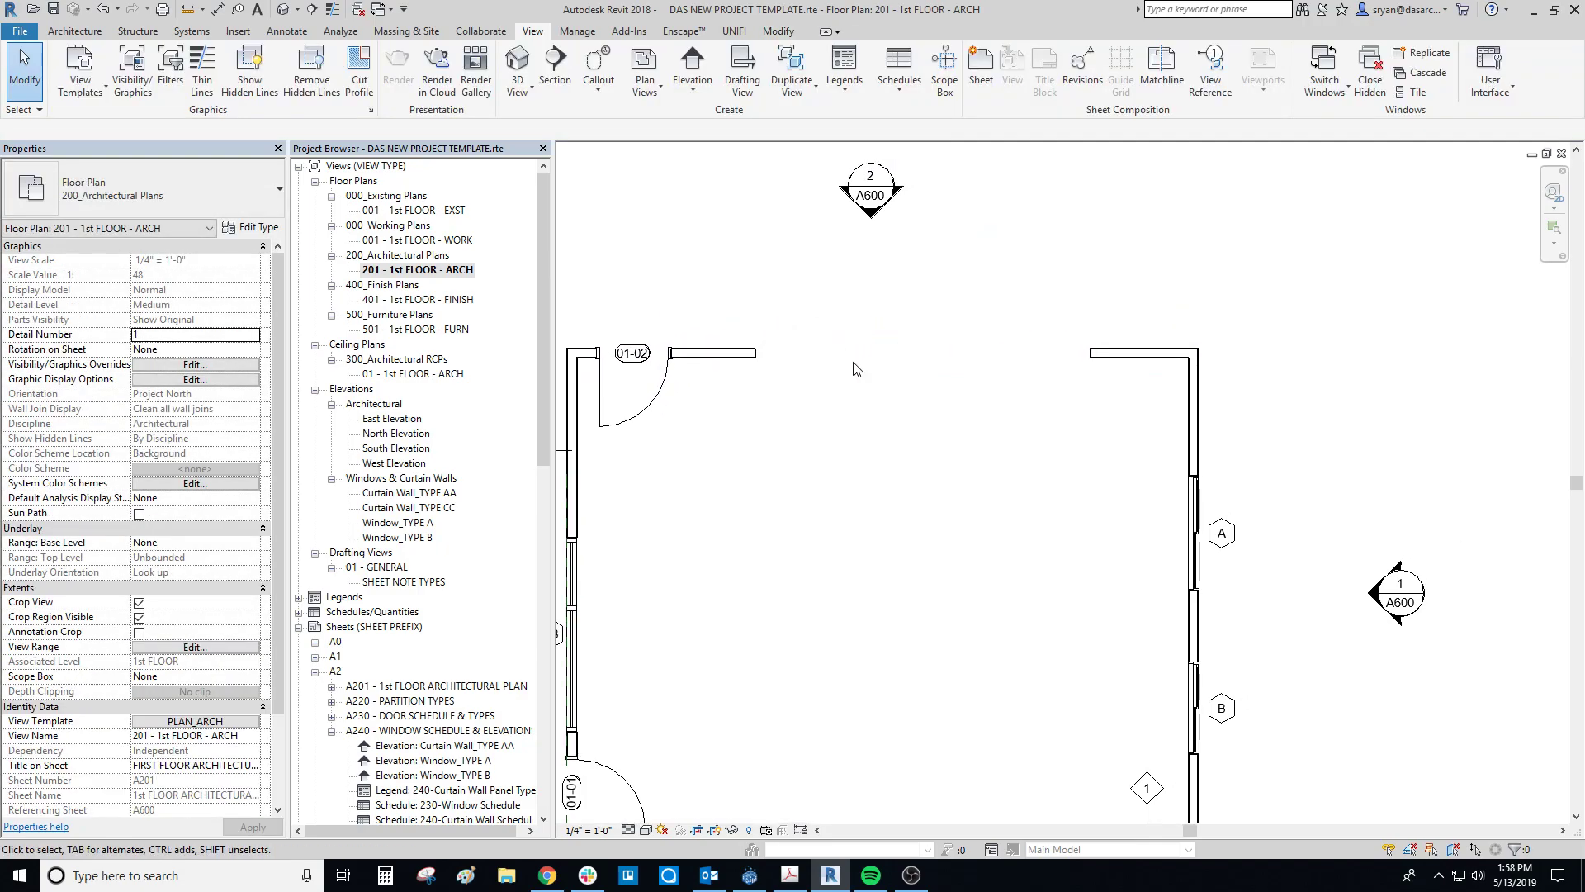
# Draw a wall of type Curtain Wall across the north wall opening, from one wall end to the other.
pyautogui.press('w')
pyautogui.press('a')
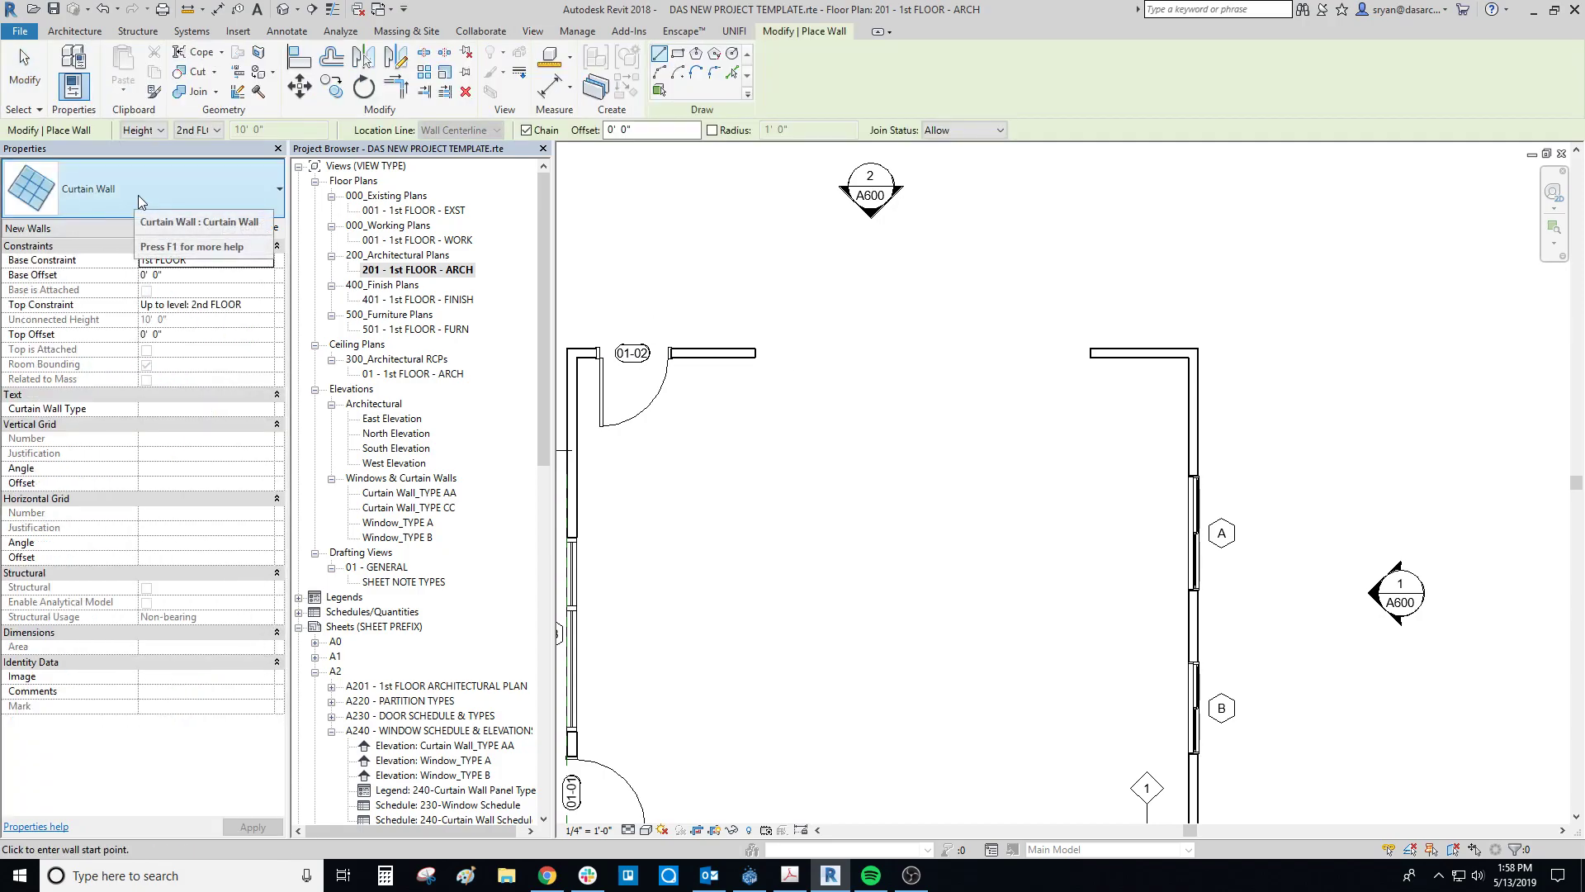
pyautogui.click(137, 194)
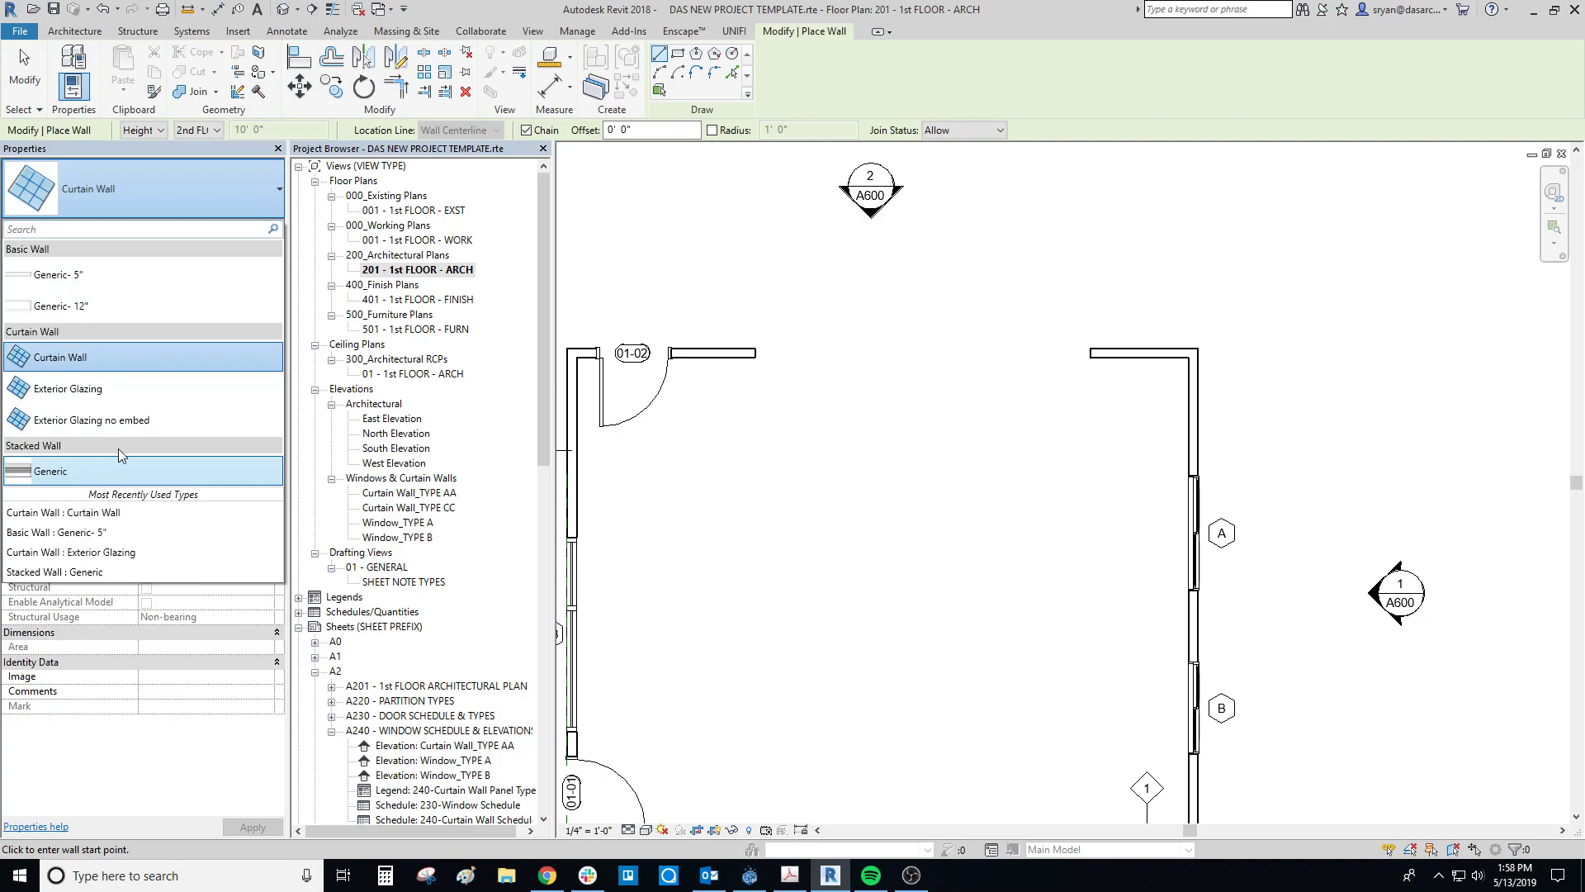
pyautogui.click(64, 364)
pyautogui.scroll(1, 782, 361)
pyautogui.moveTo(783, 361); pyautogui.dragTo(732, 396, button='middle')
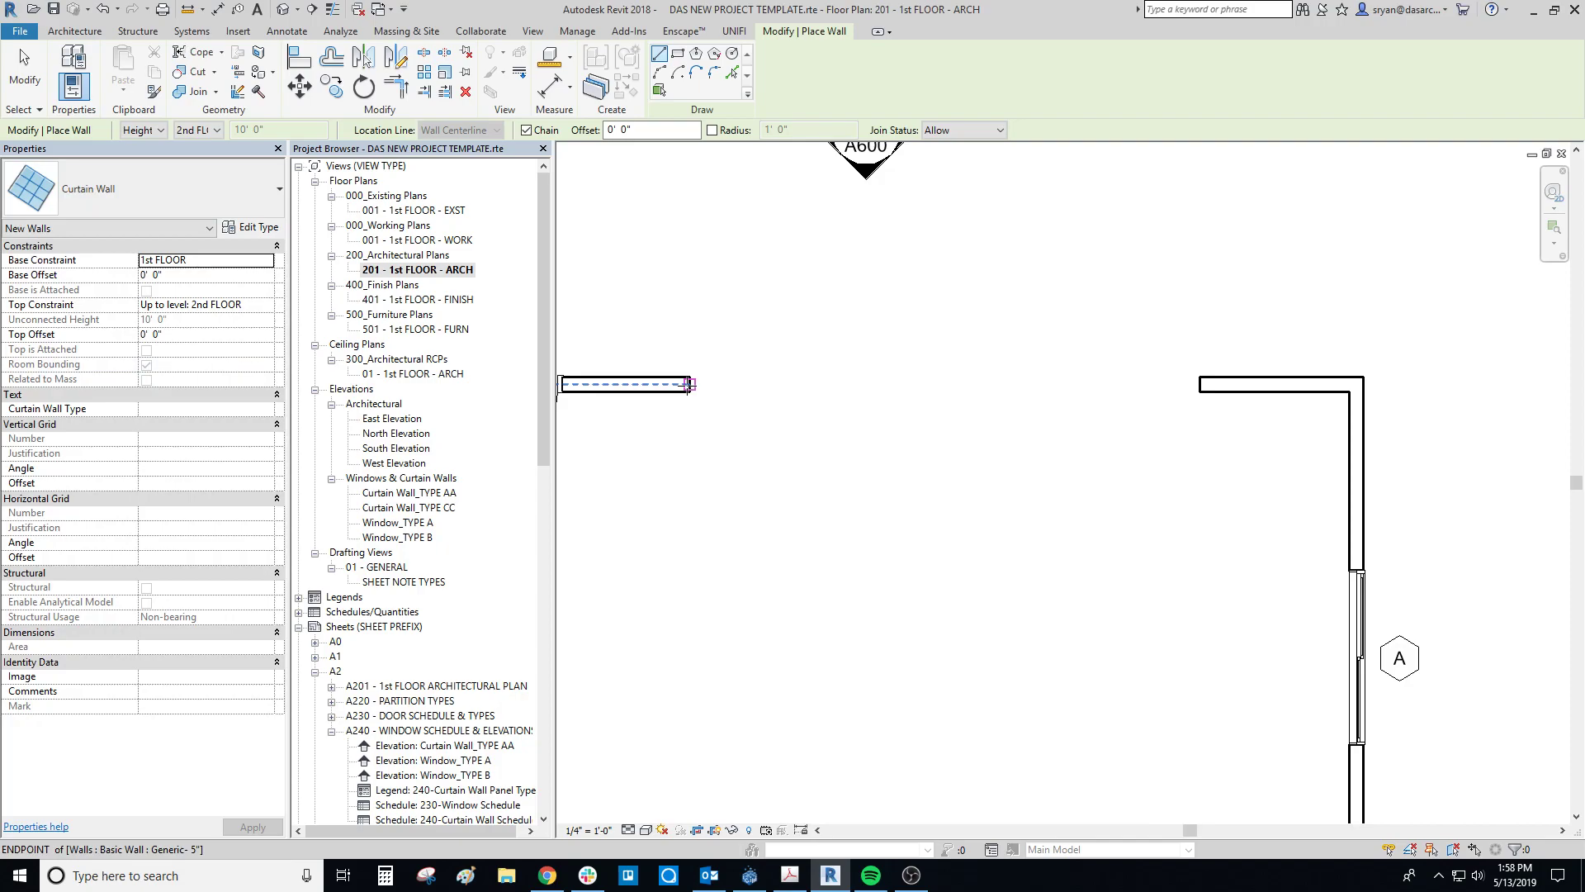
pyautogui.click(690, 384)
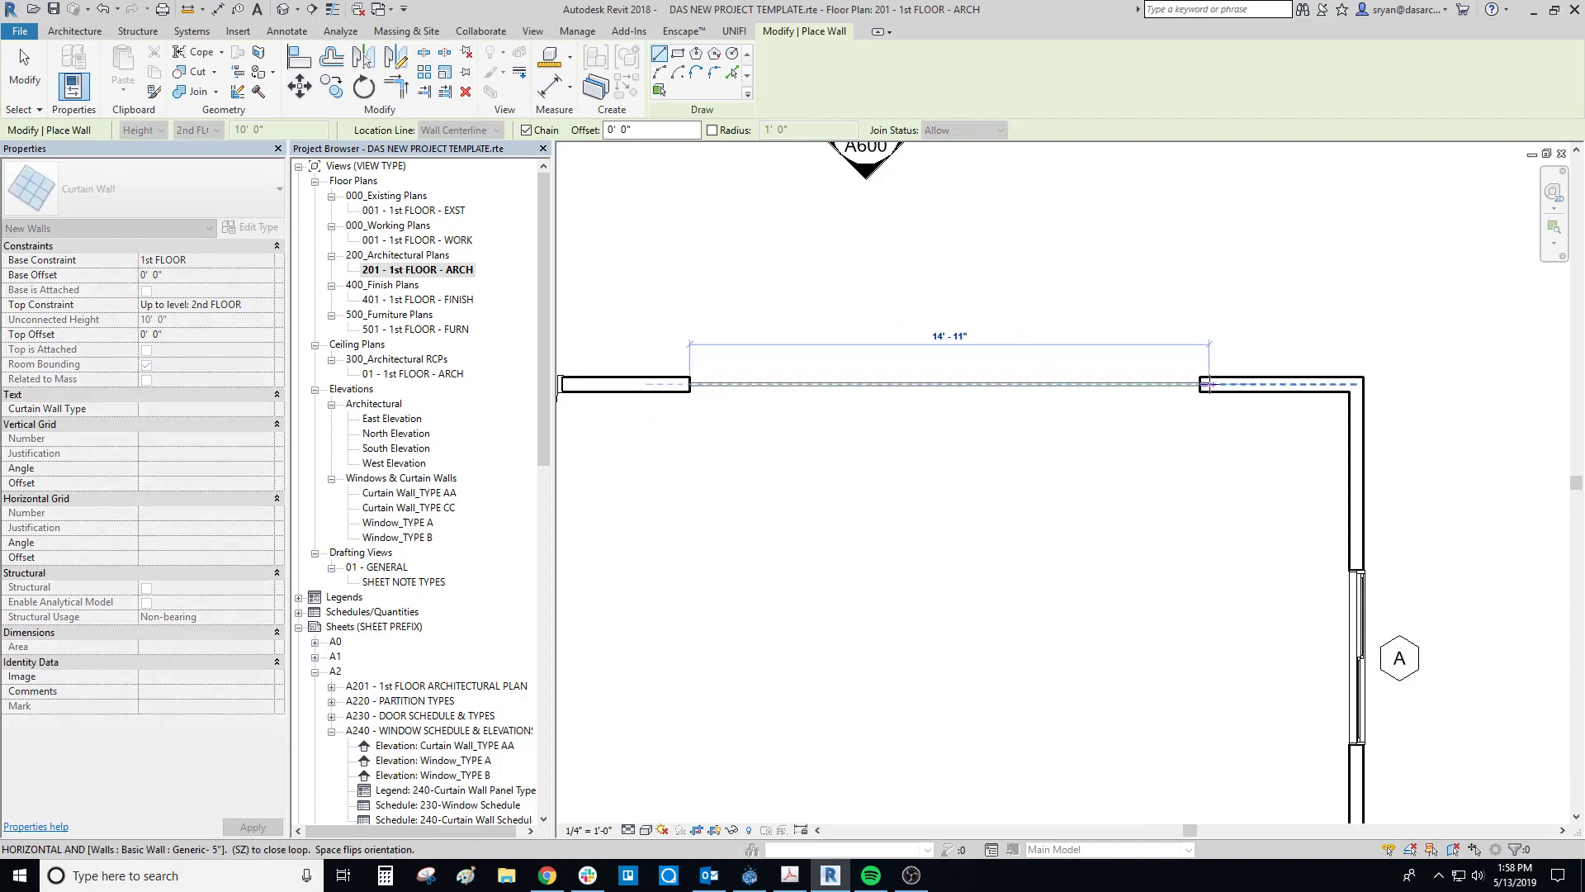
pyautogui.click(1199, 384)
pyautogui.press('Escape')
pyautogui.scroll(3, 947, 402)
pyautogui.moveTo(724, 405); pyautogui.dragTo(820, 420, button='middle')
pyautogui.press('Escape')
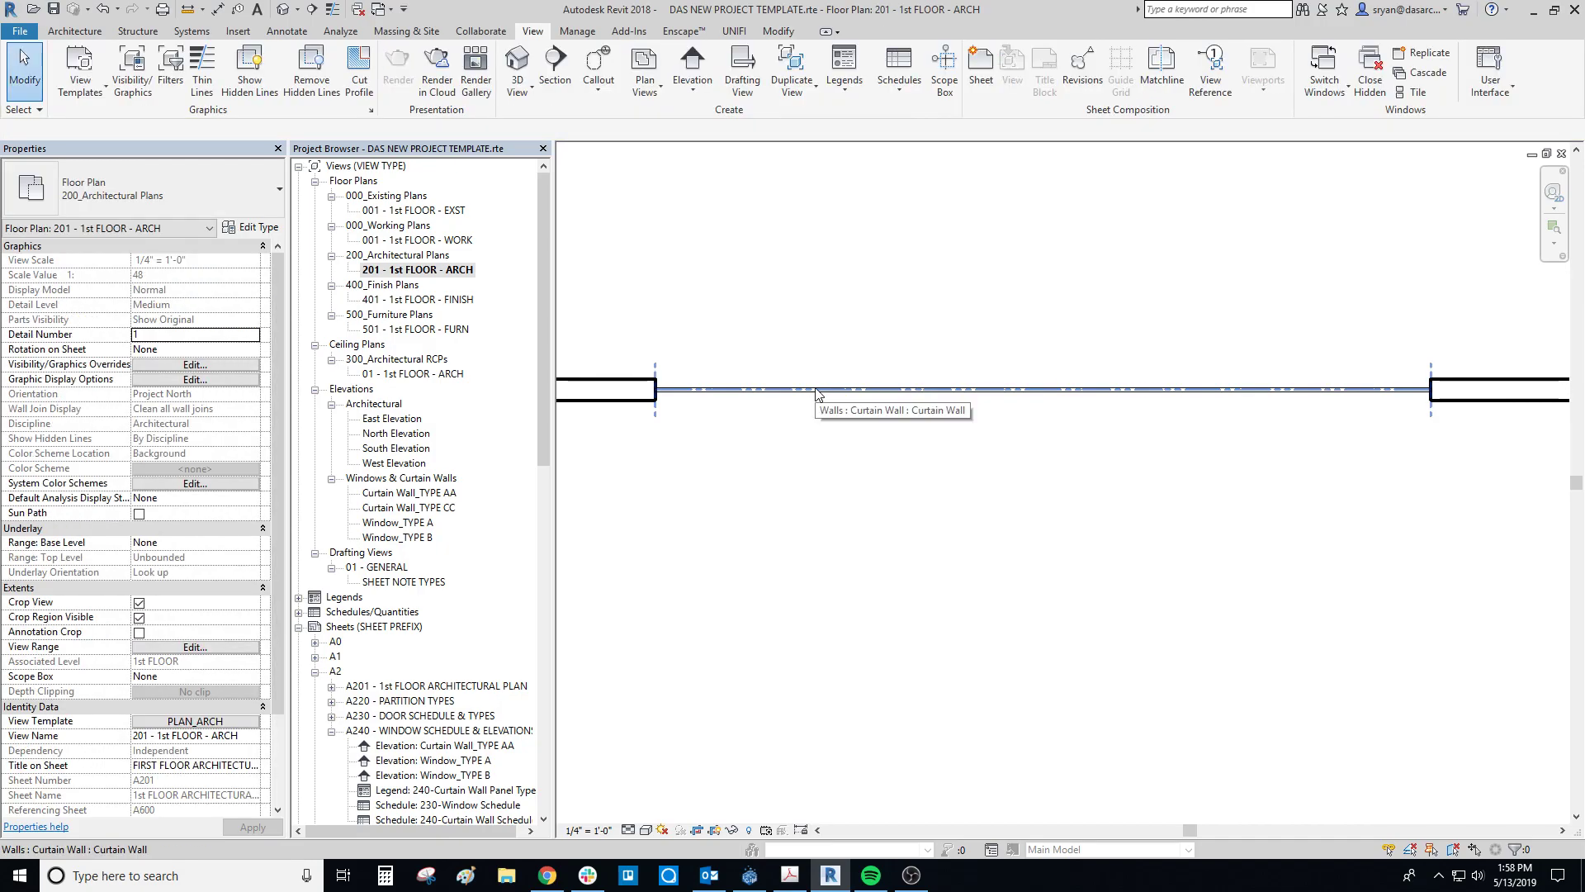
# Open the North Elevation view from its marker outside the north curtain wall.
pyautogui.click(817, 391)
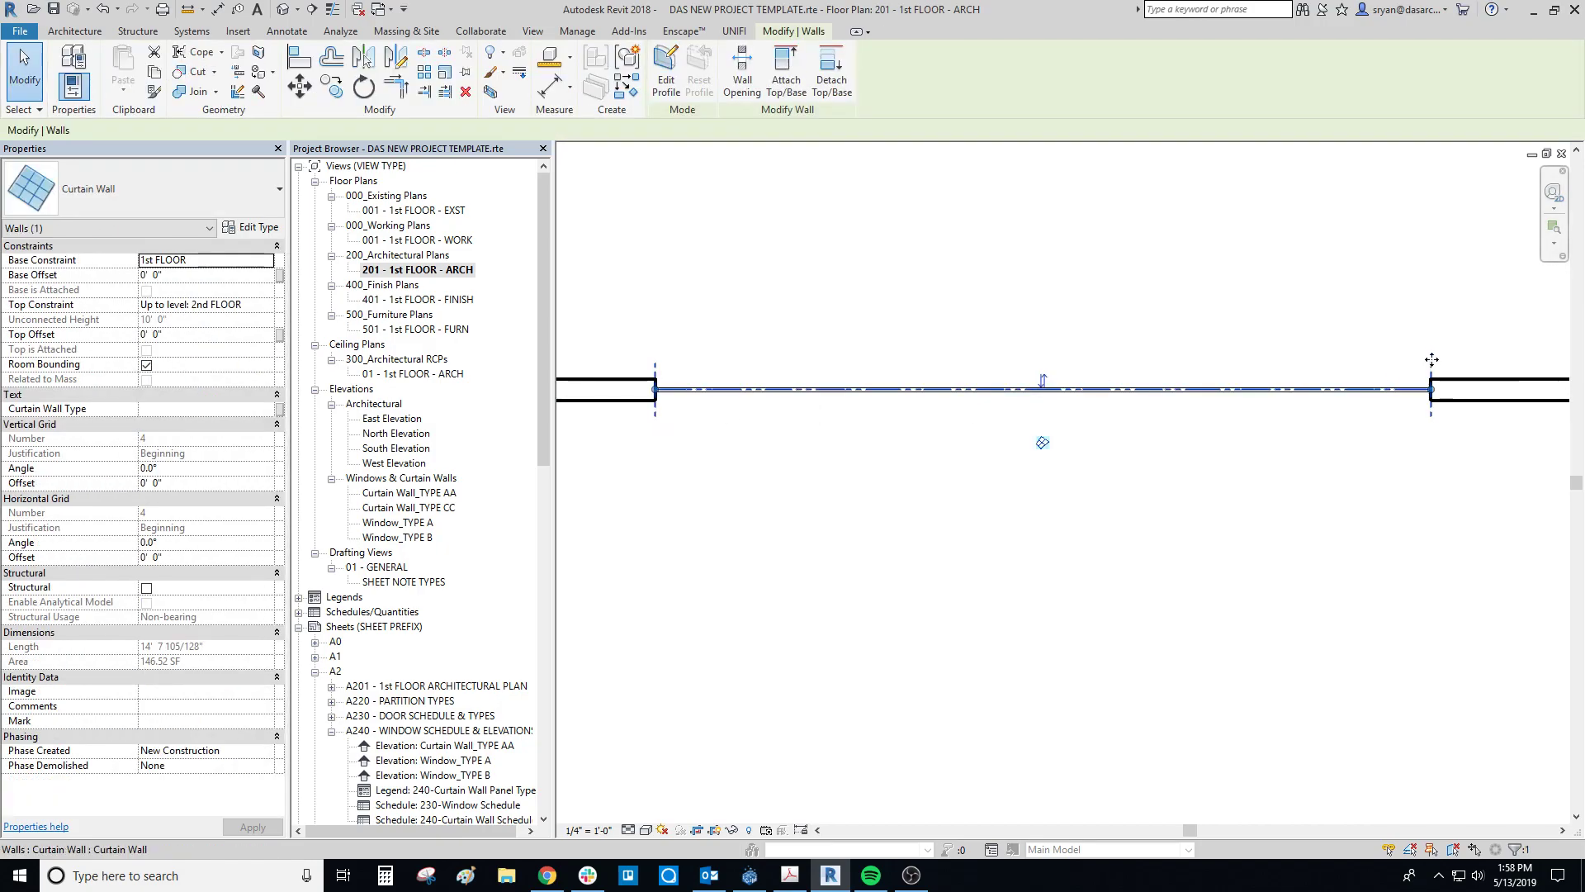
pyautogui.scroll(-1, 656, 403)
pyautogui.moveTo(655, 400); pyautogui.dragTo(662, 408, button='middle')
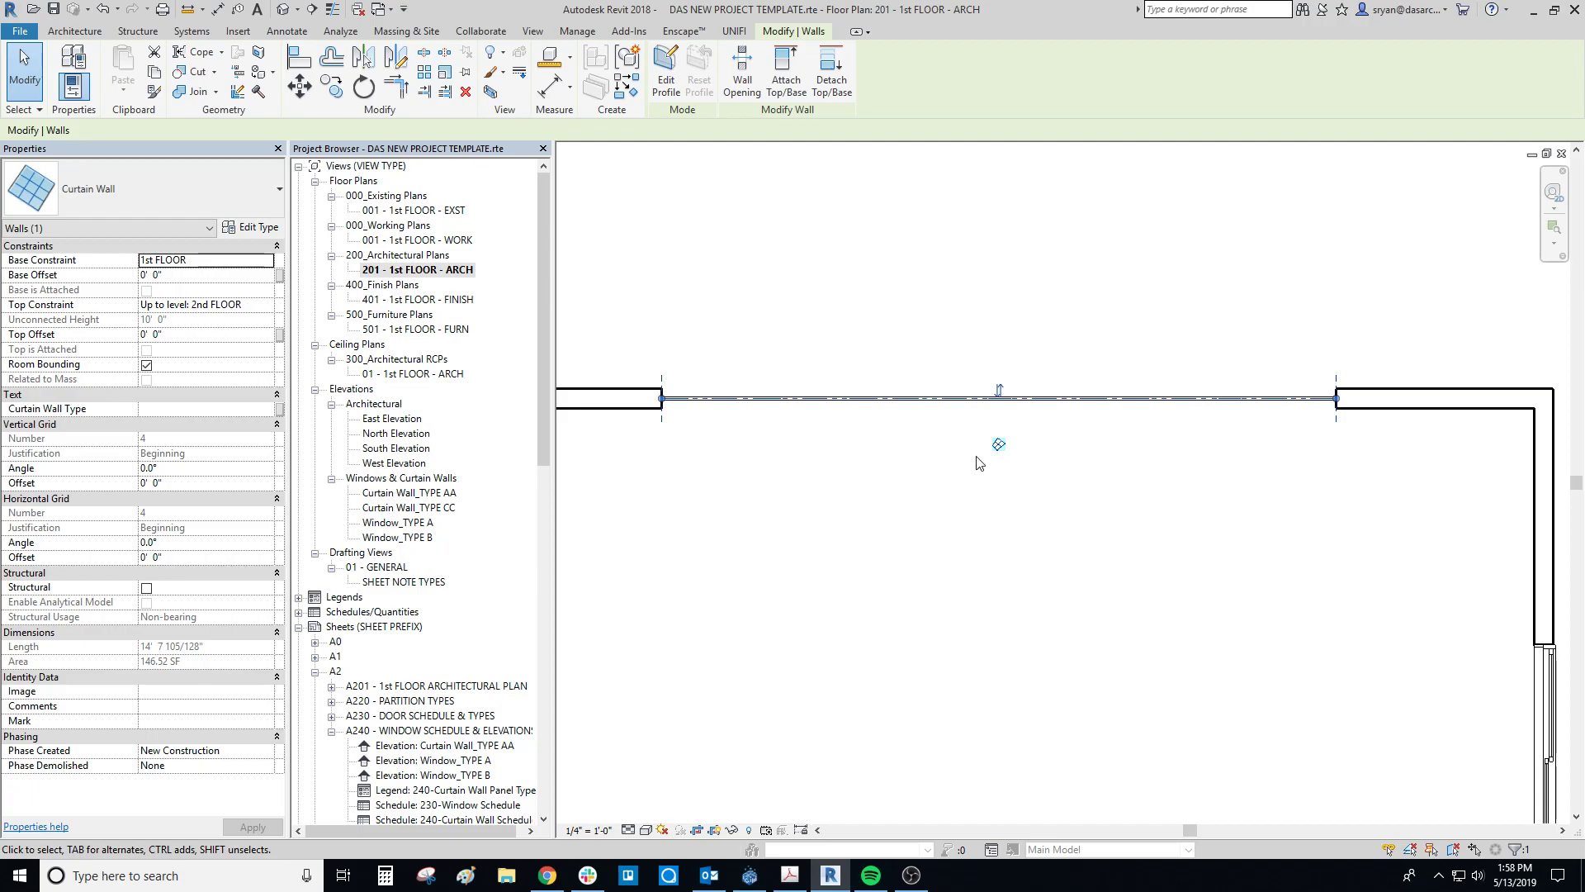
pyautogui.scroll(-1, 983, 462)
pyautogui.moveTo(984, 462); pyautogui.dragTo(971, 537, button='middle')
pyautogui.moveTo(890, 406); pyautogui.dragTo(932, 391, button='middle')
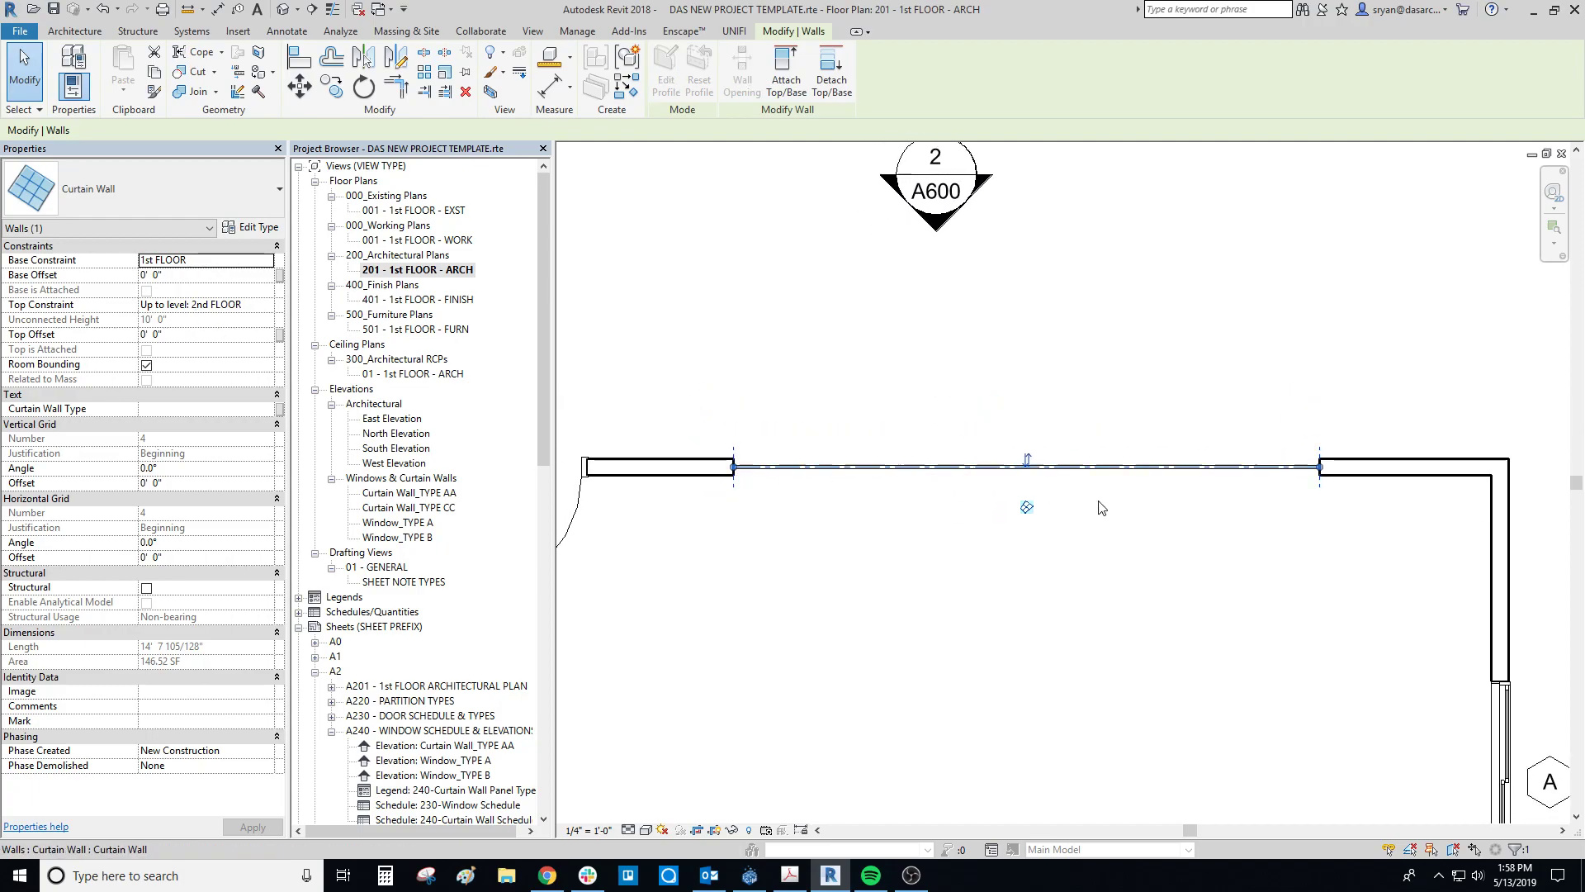
pyautogui.click(936, 228)
pyautogui.click(941, 292)
pyautogui.moveTo(944, 264); pyautogui.dragTo(938, 331, button='middle')
pyautogui.click(927, 294)
pyautogui.press('Escape')
pyautogui.click(933, 290)
pyautogui.press('Escape')
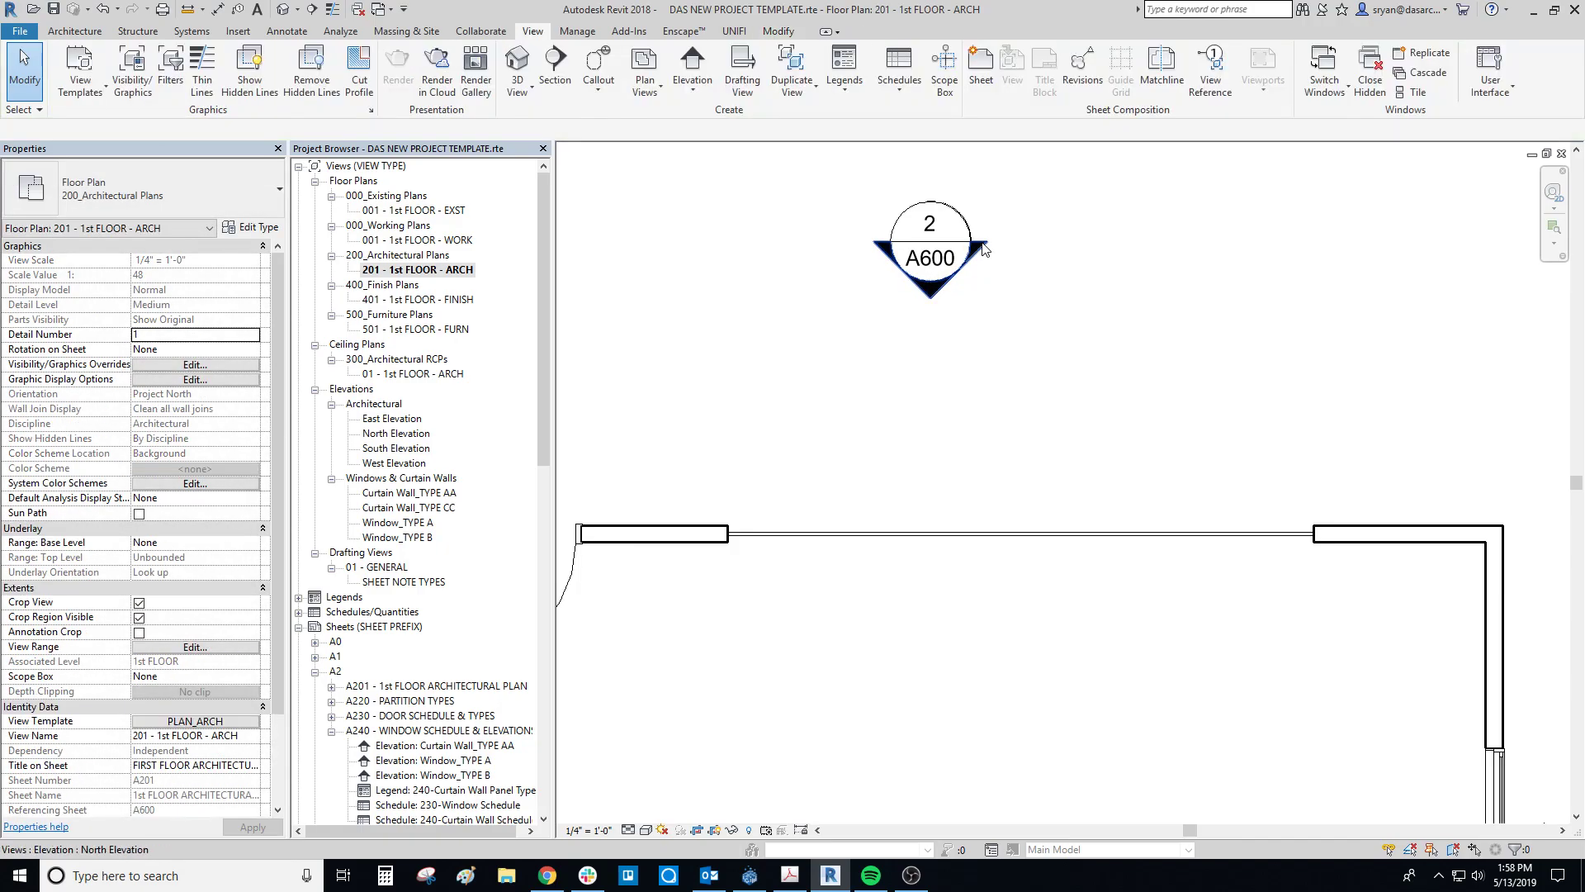
pyautogui.doubleClick(977, 249)
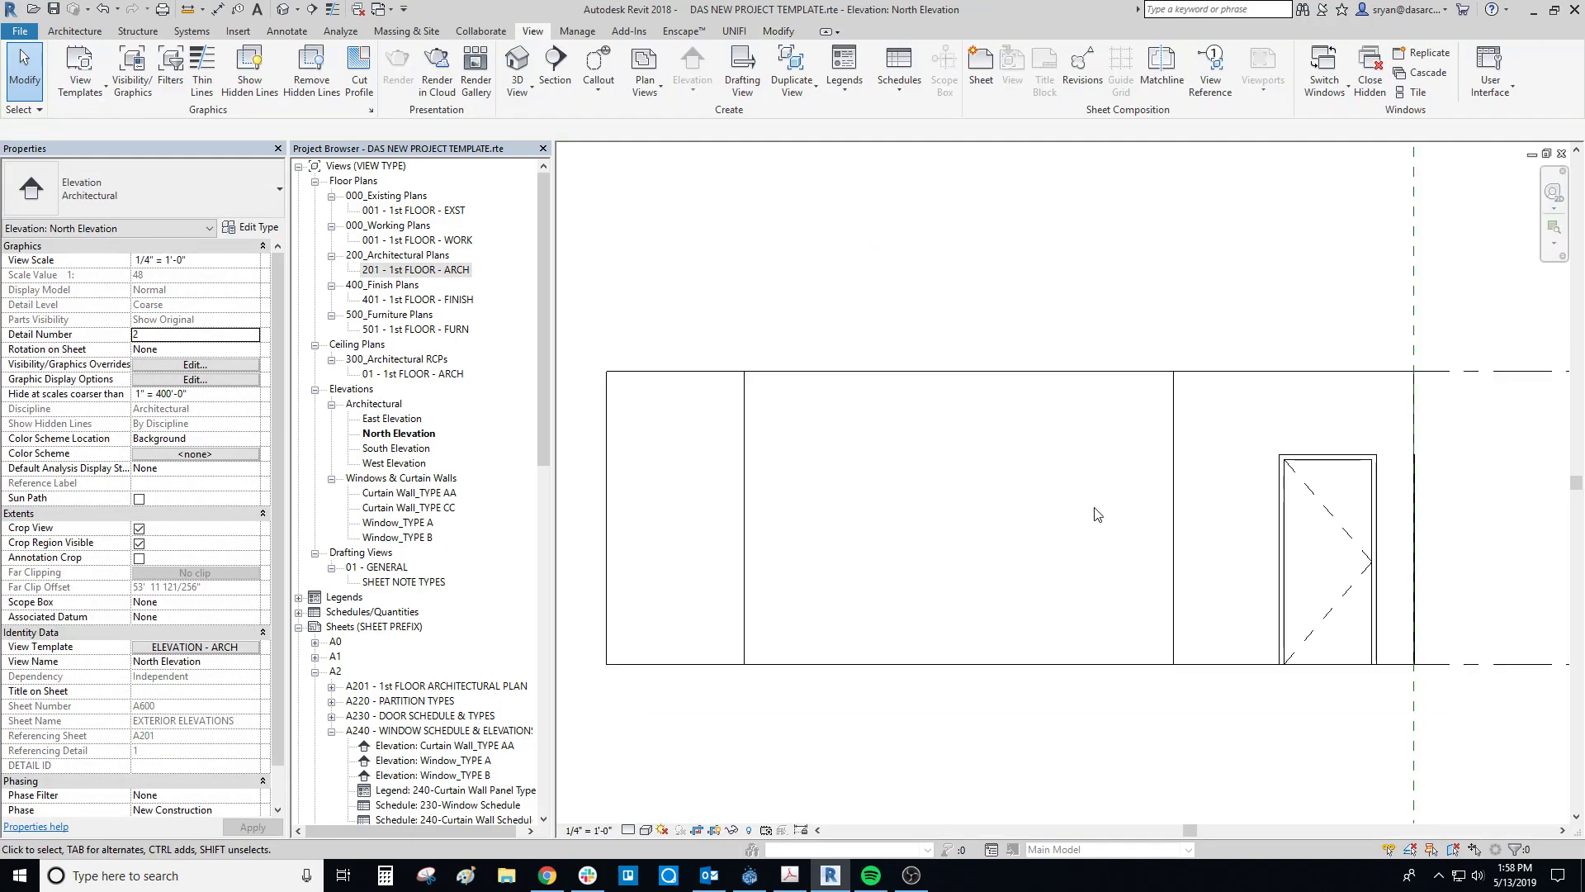
# Add three vertical curtain grid lines across all segments of the north curtain wall.
pyautogui.moveTo(1097, 514); pyautogui.dragTo(1078, 487, button='middle')
pyautogui.click(1044, 346)
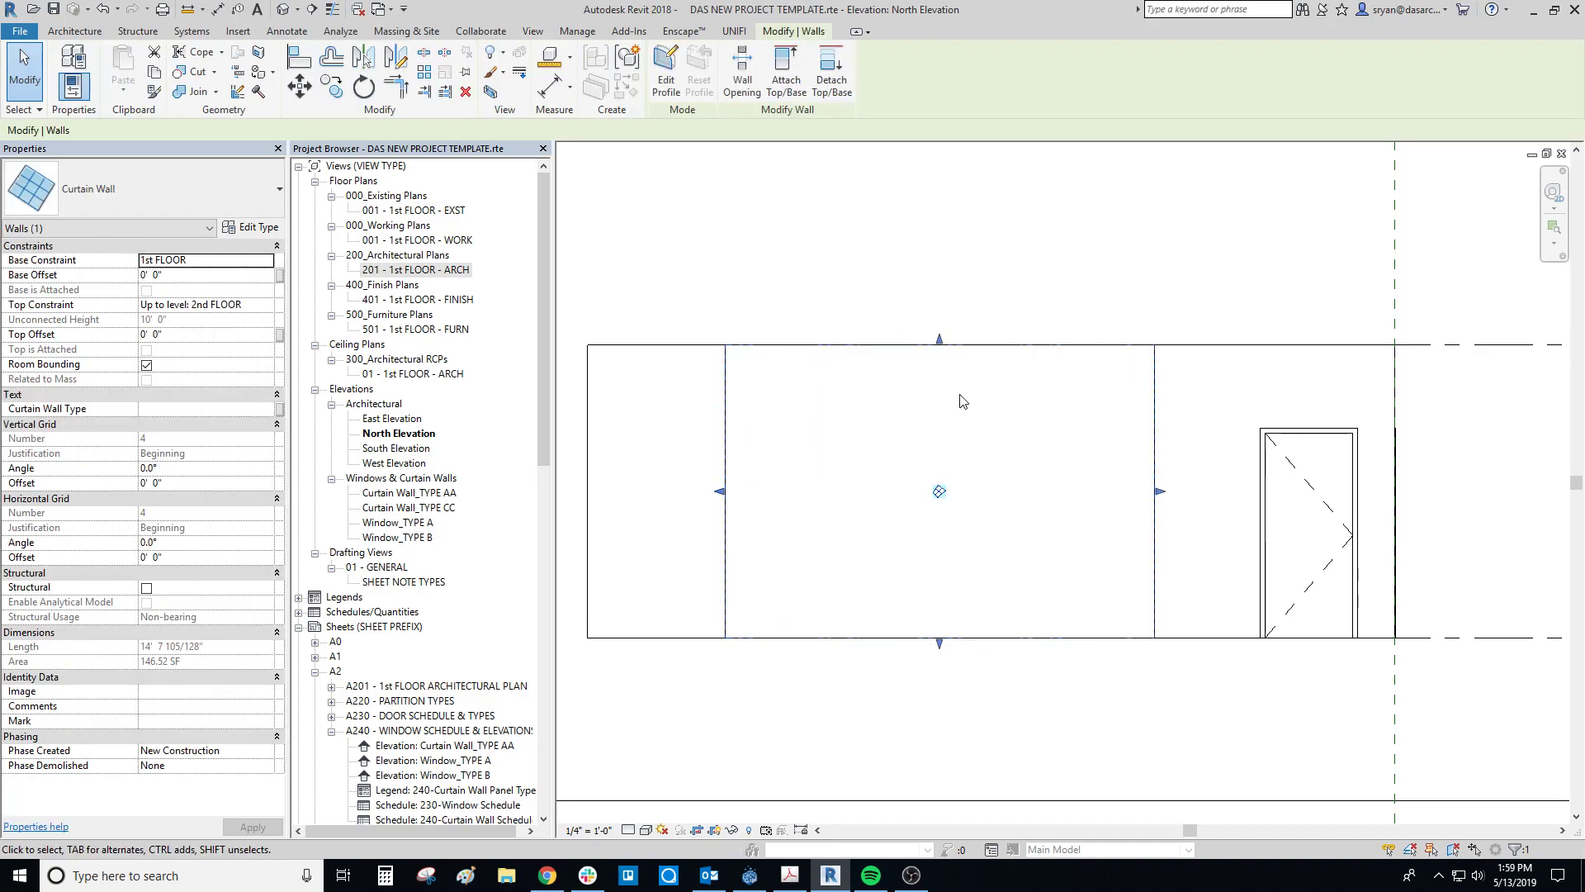
pyautogui.moveTo(948, 400); pyautogui.dragTo(957, 399, button='middle')
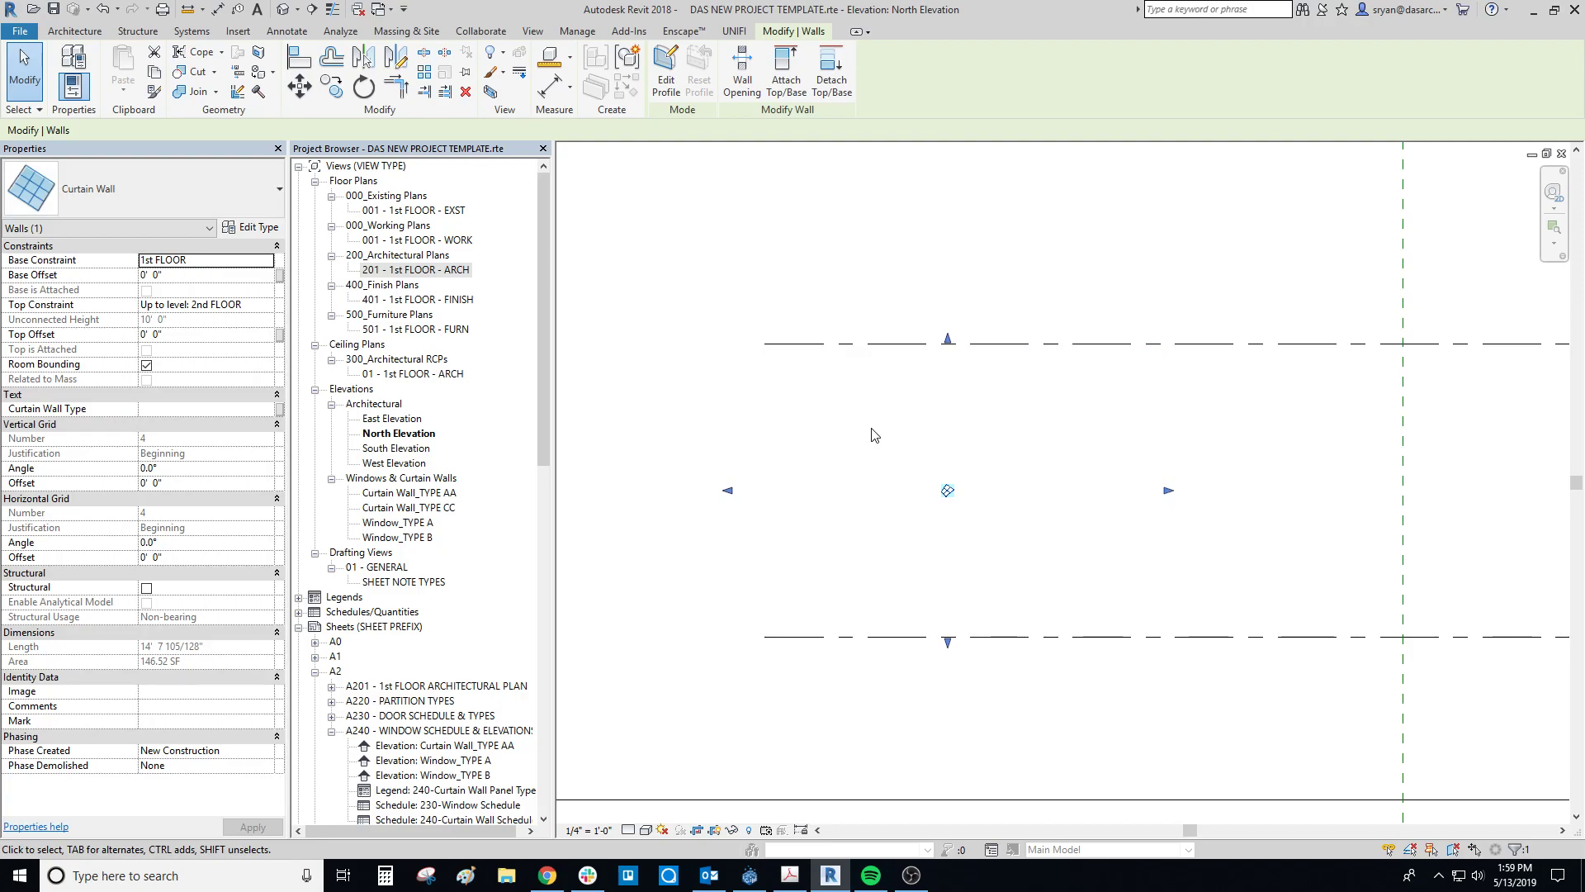
pyautogui.click(88, 36)
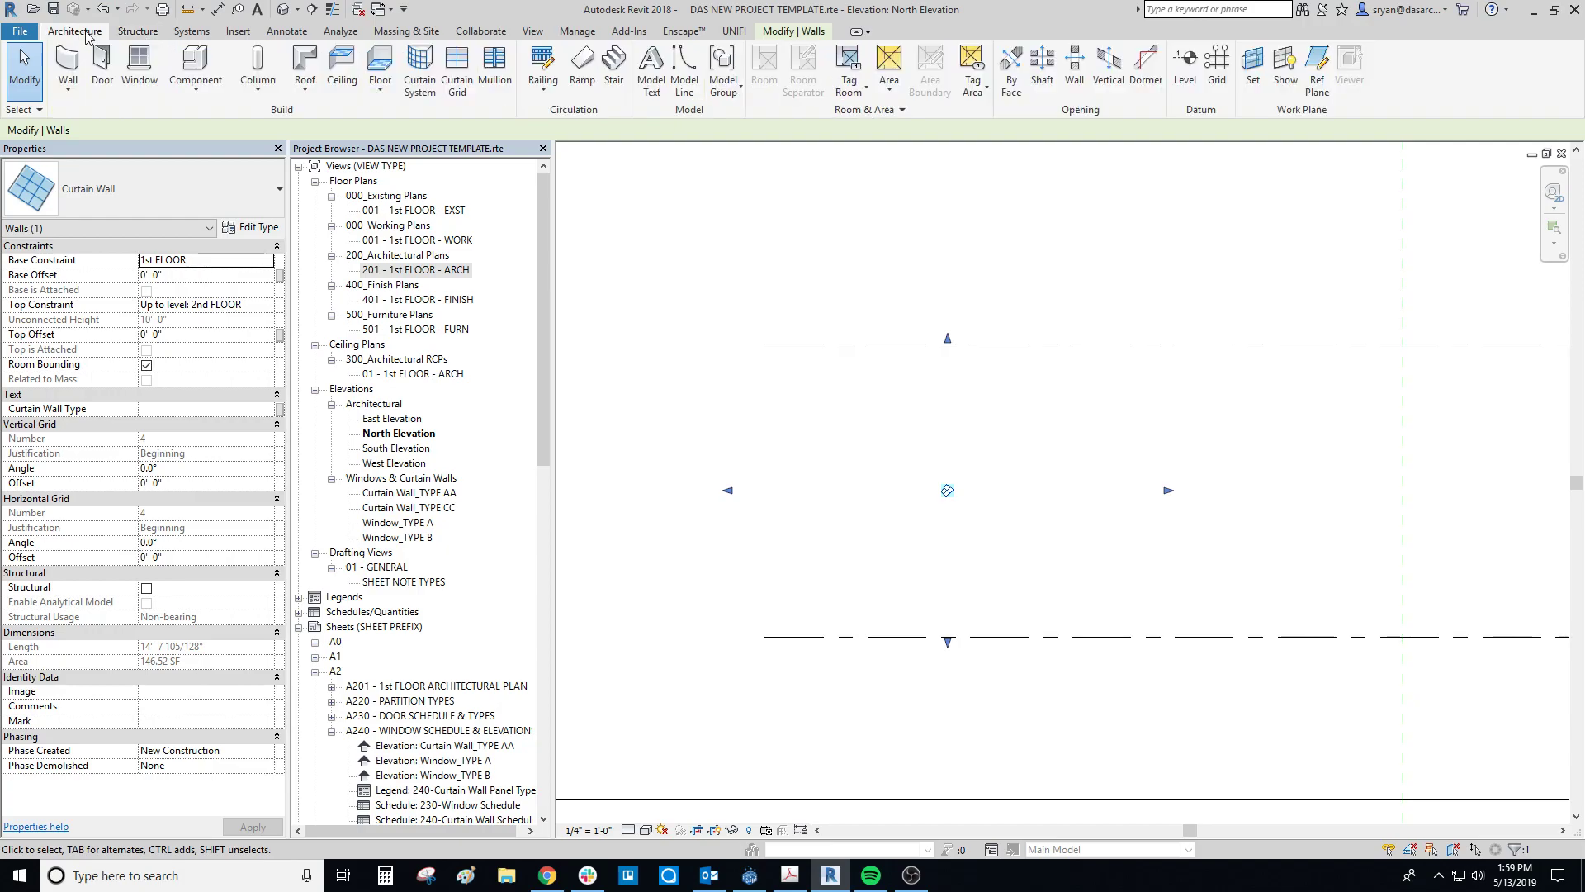
pyautogui.click(455, 67)
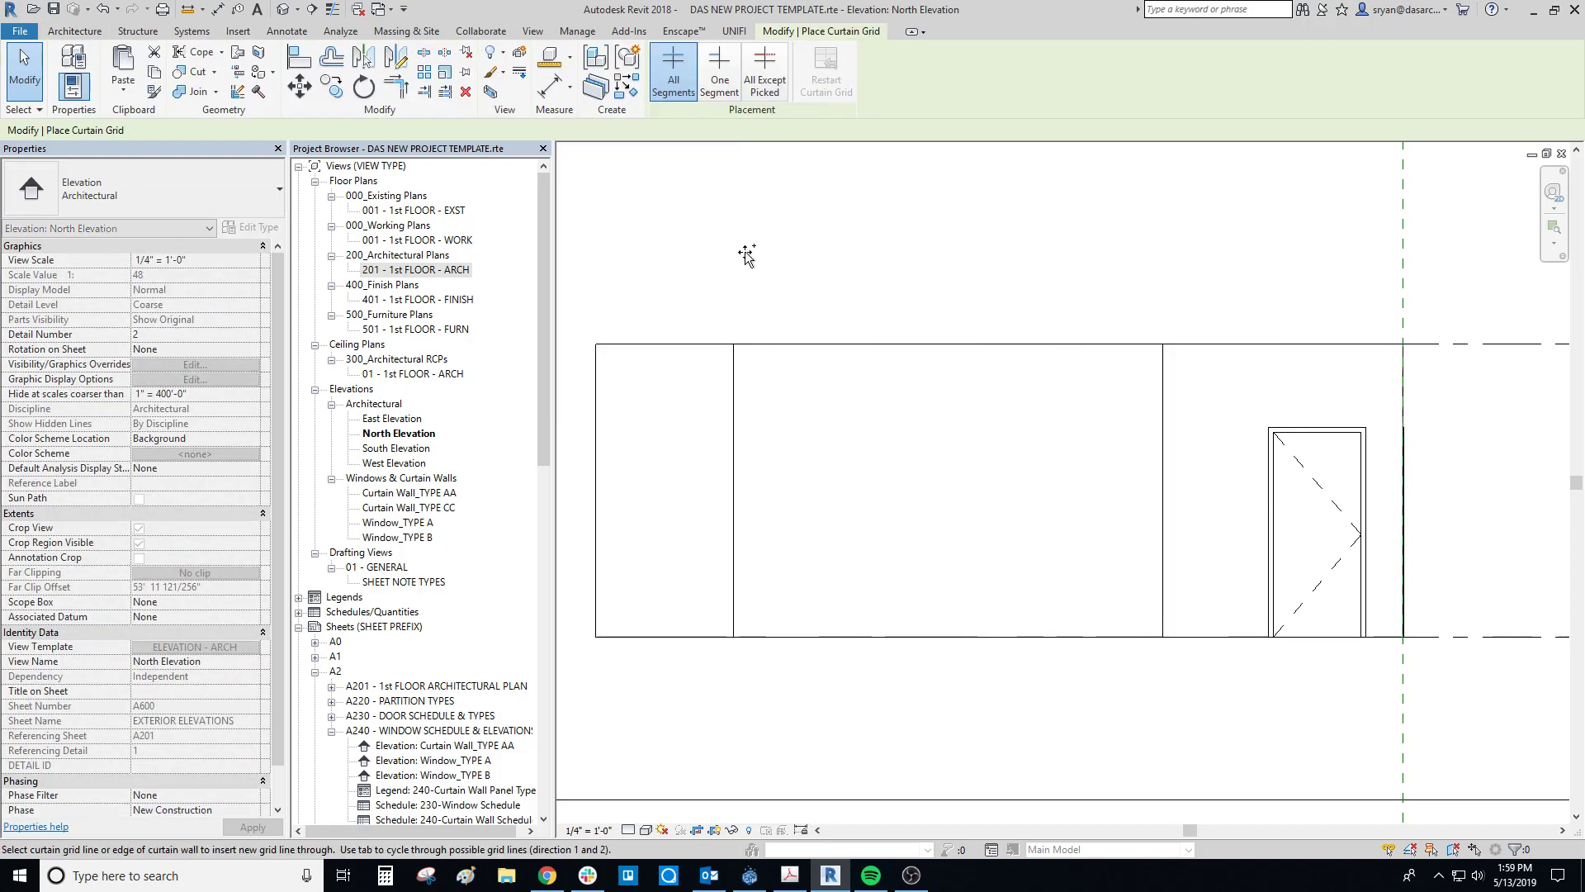
pyautogui.click(831, 347)
pyautogui.click(965, 346)
pyautogui.click(1097, 346)
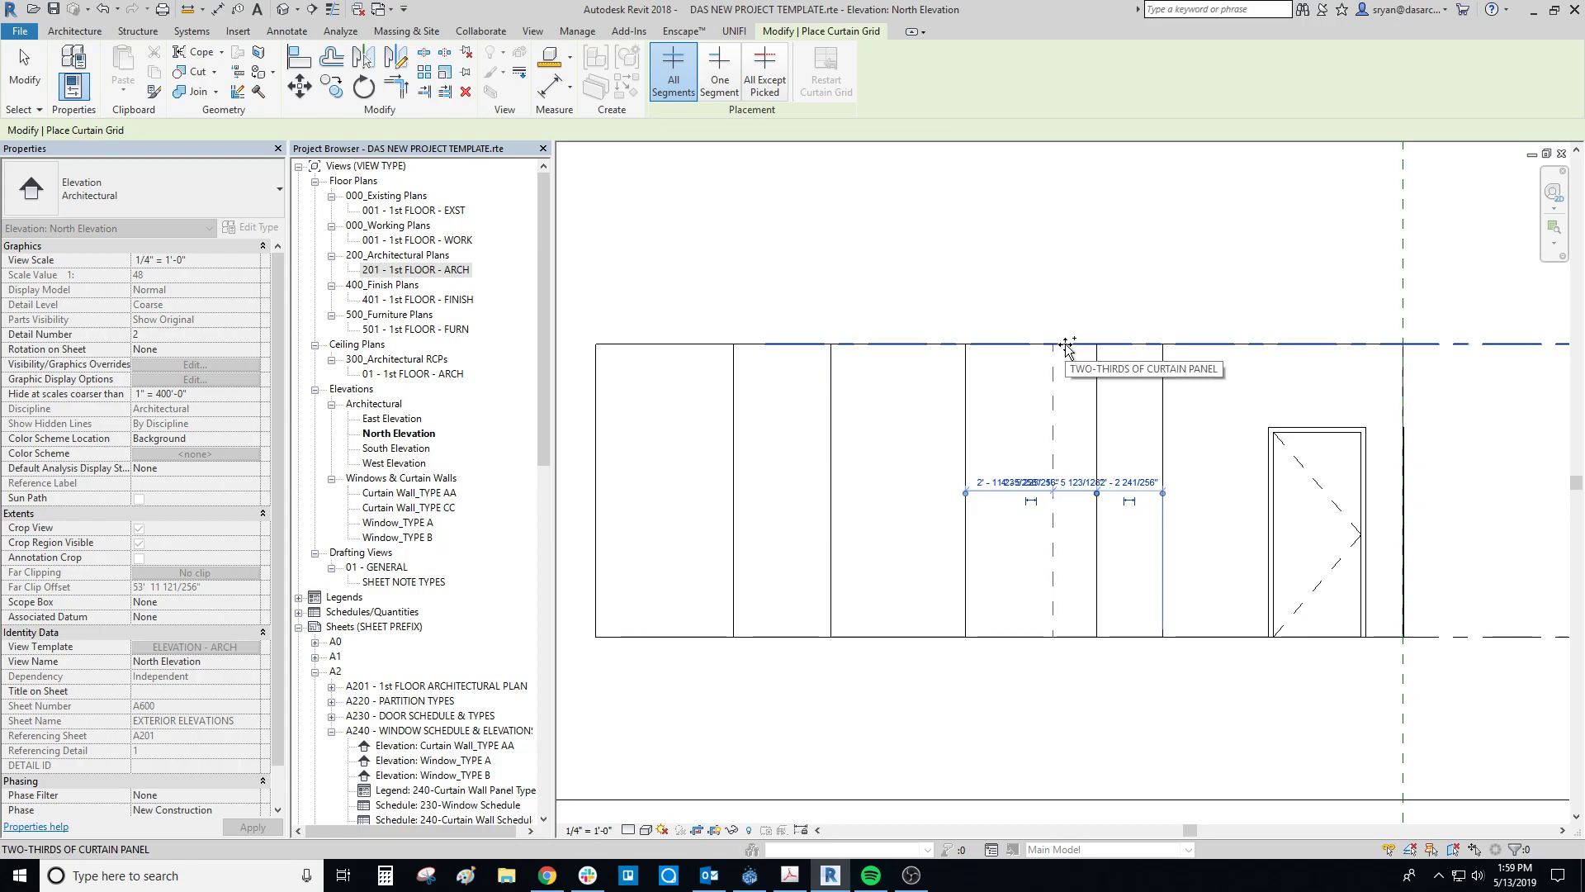
# Add two horizontal curtain grid lines to the curtain wall, at 7'-9" and 3'-10 1/2" above its base.
pyautogui.click(737, 410)
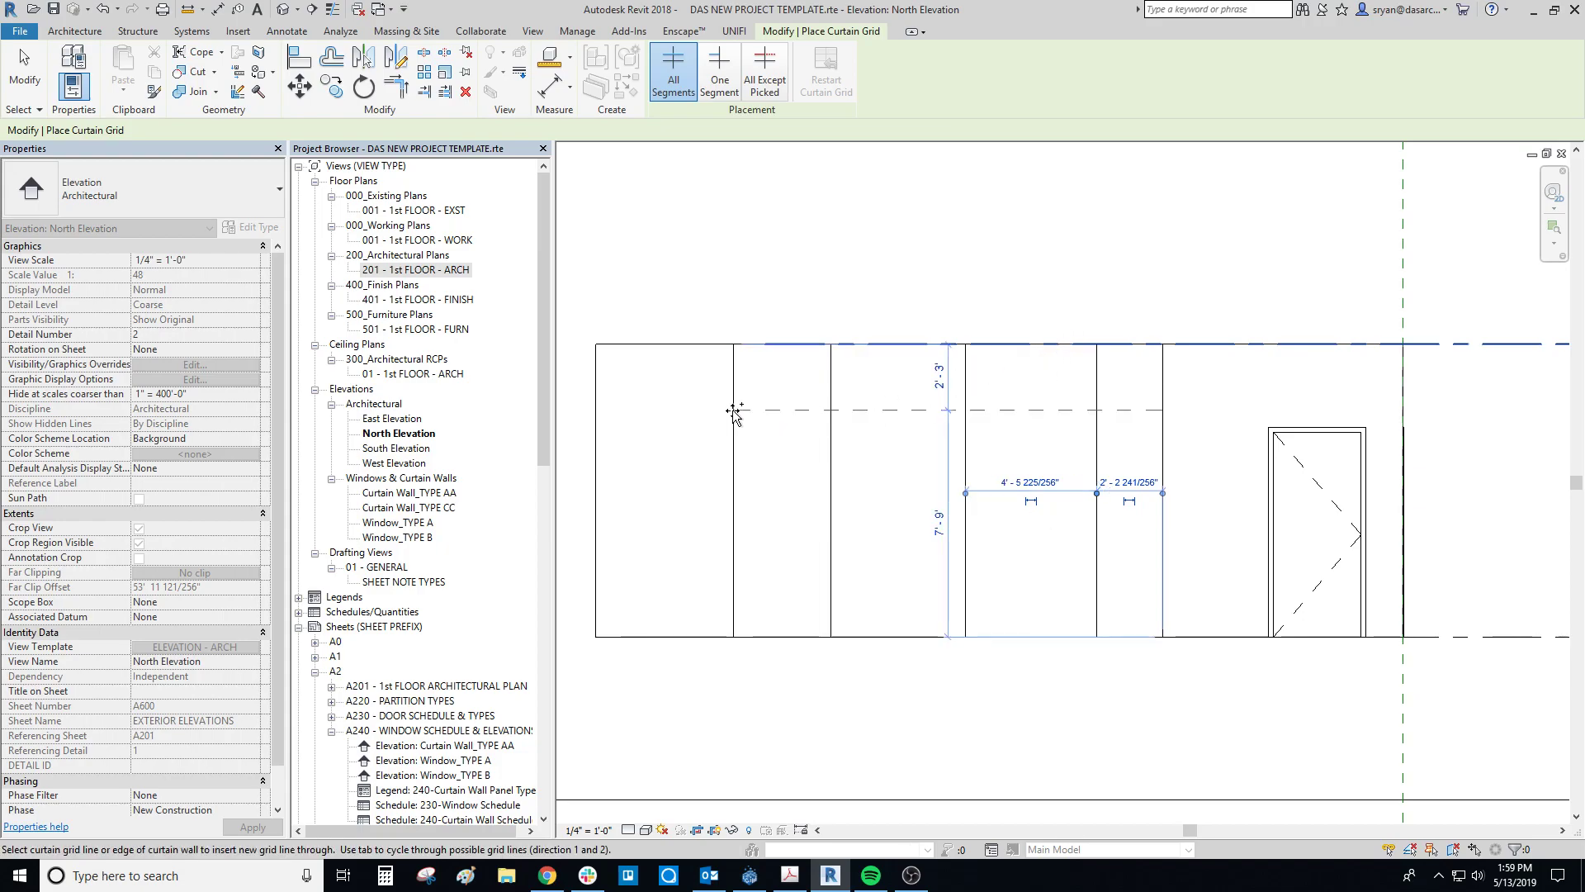
pyautogui.click(737, 525)
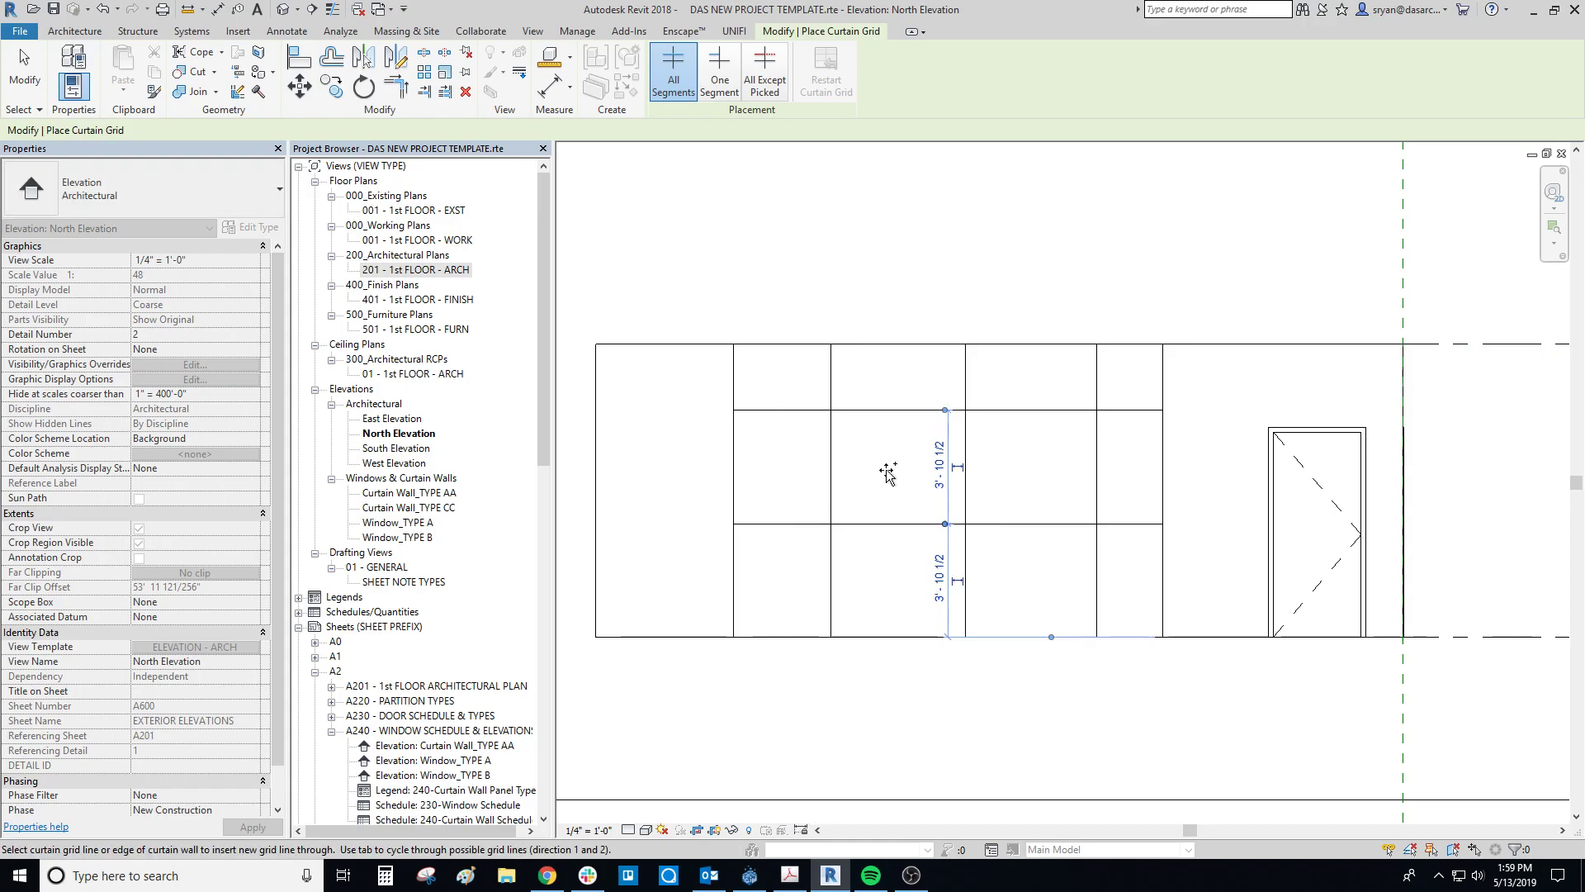
pyautogui.scroll(-2, 892, 469)
pyautogui.scroll(2, 806, 409)
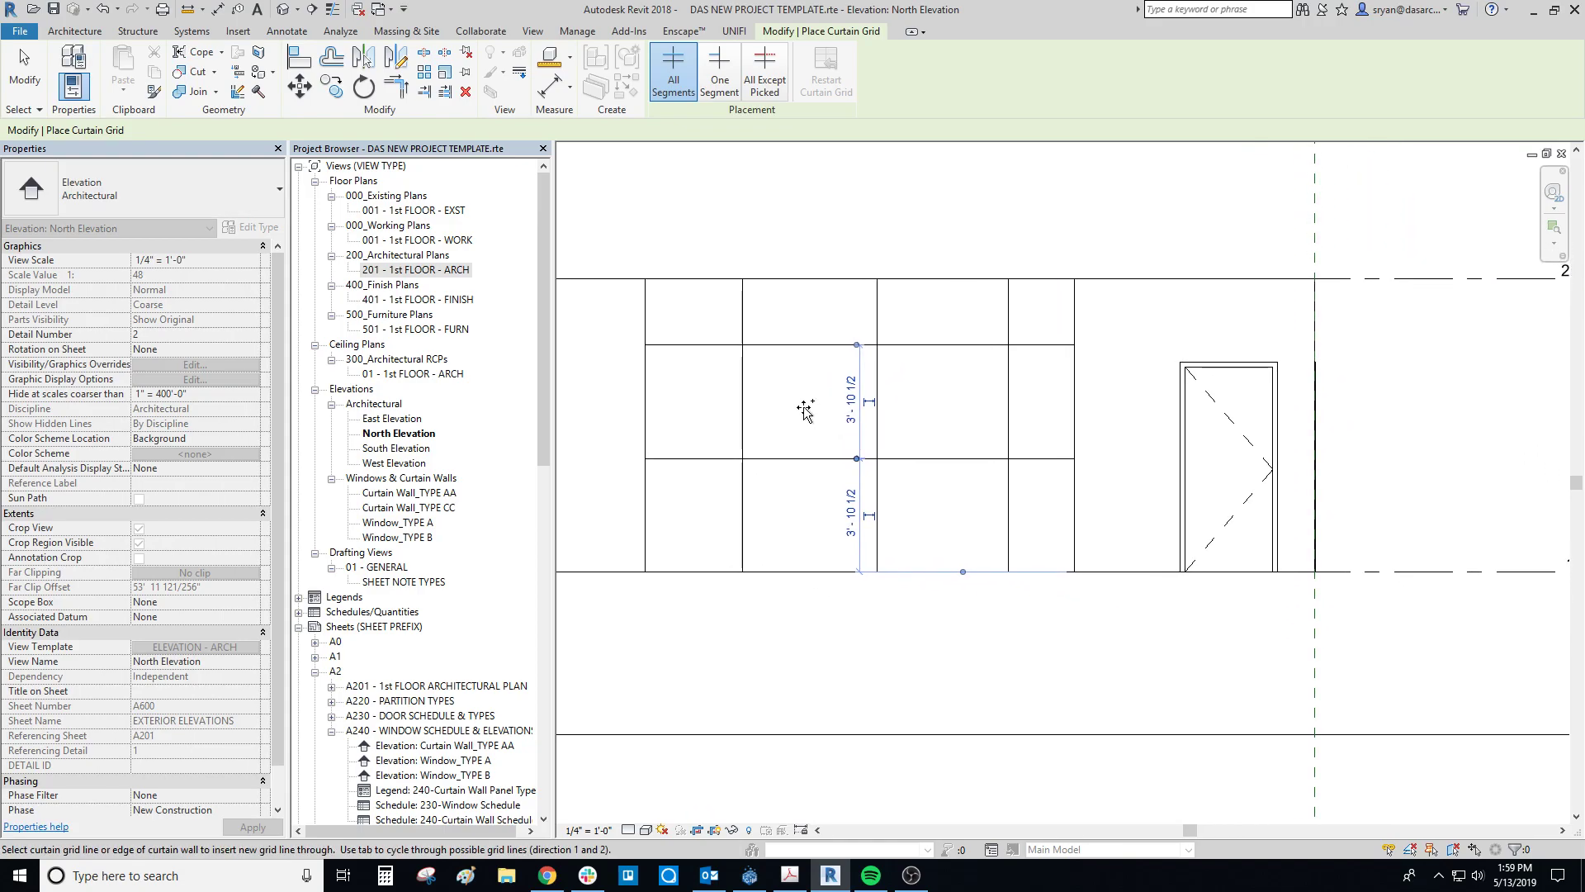
pyautogui.press('Escape')
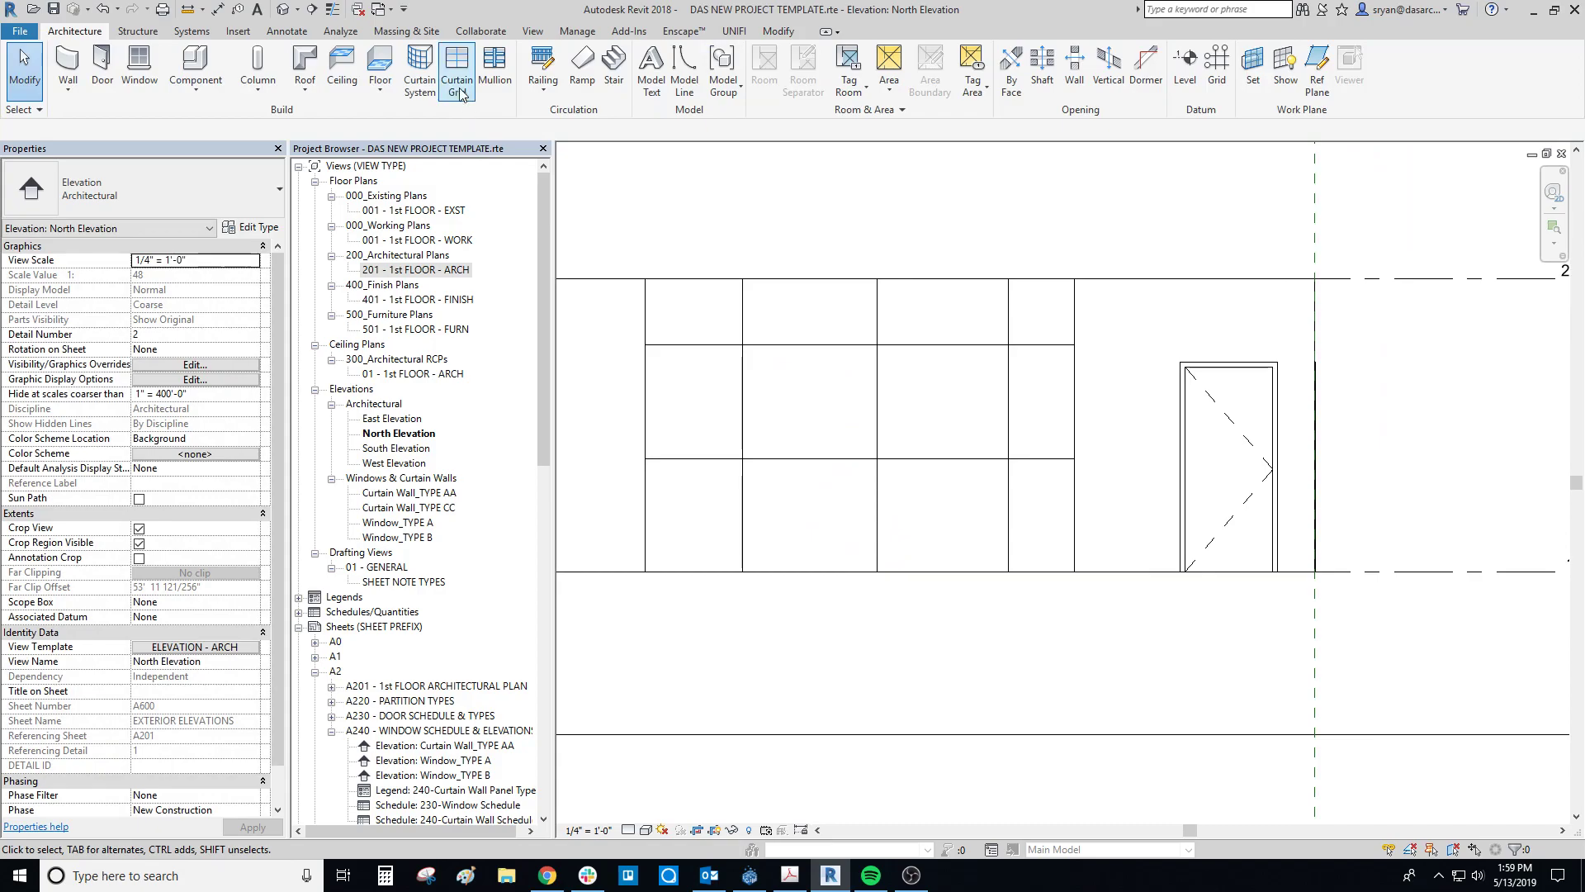
# Place Rectangular Mullion Standard mullions on the curtain wall's three interior vertical grid lines.
pyautogui.click(497, 72)
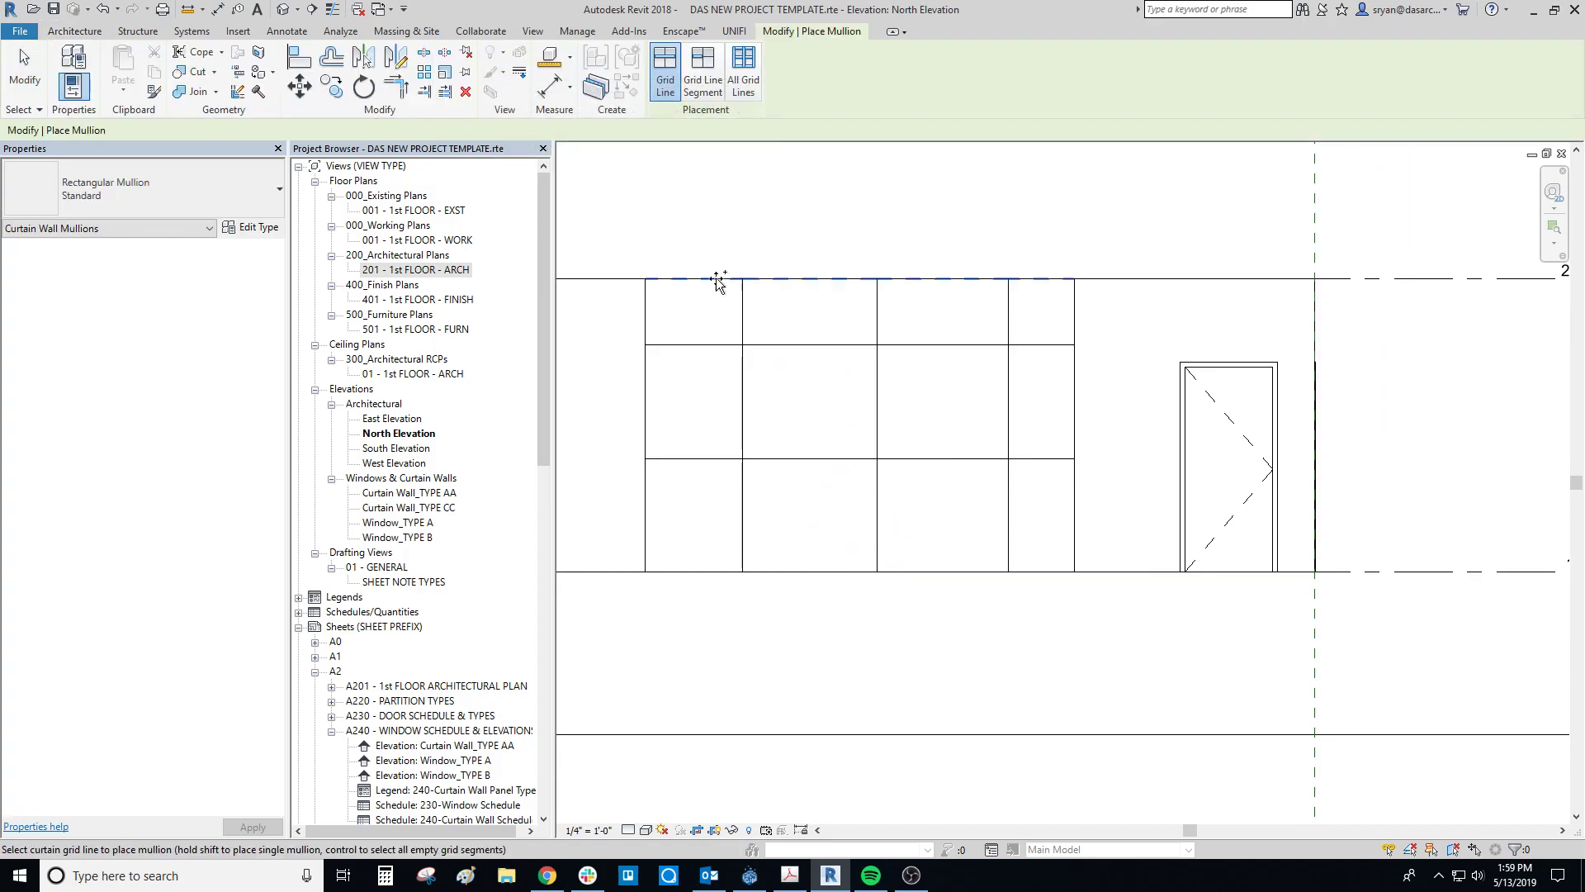
pyautogui.click(742, 308)
pyautogui.click(877, 312)
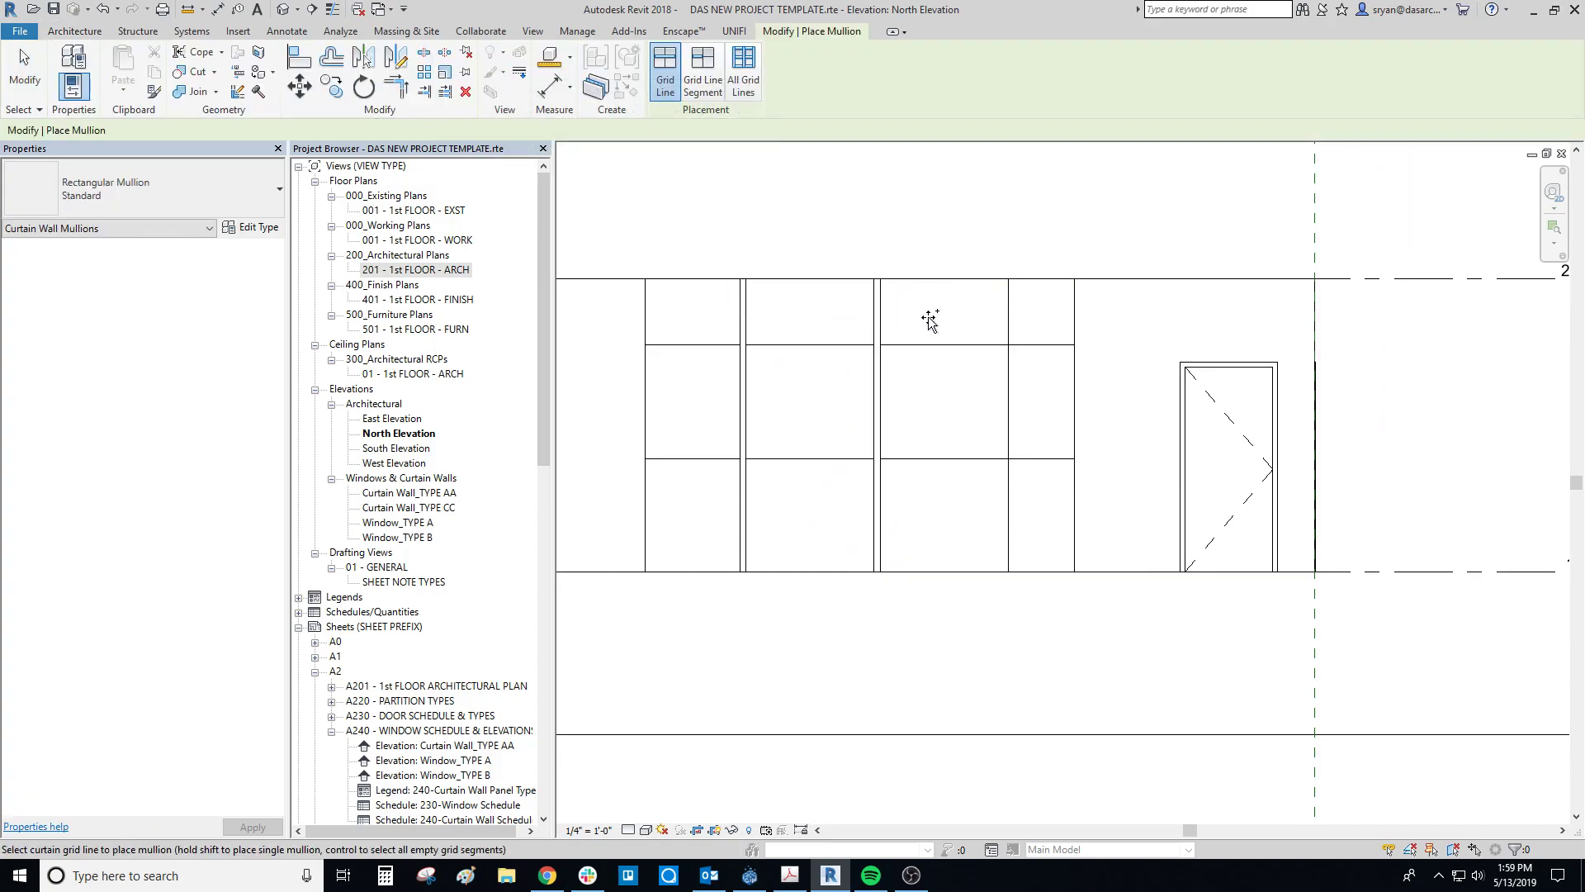
pyautogui.click(1008, 320)
# Place mullions on the two horizontal grid lines and along all four outer edges of the curtain wall.
pyautogui.click(1040, 353)
pyautogui.click(1043, 458)
pyautogui.click(1031, 567)
pyautogui.click(1067, 311)
pyautogui.click(1048, 290)
pyautogui.click(652, 316)
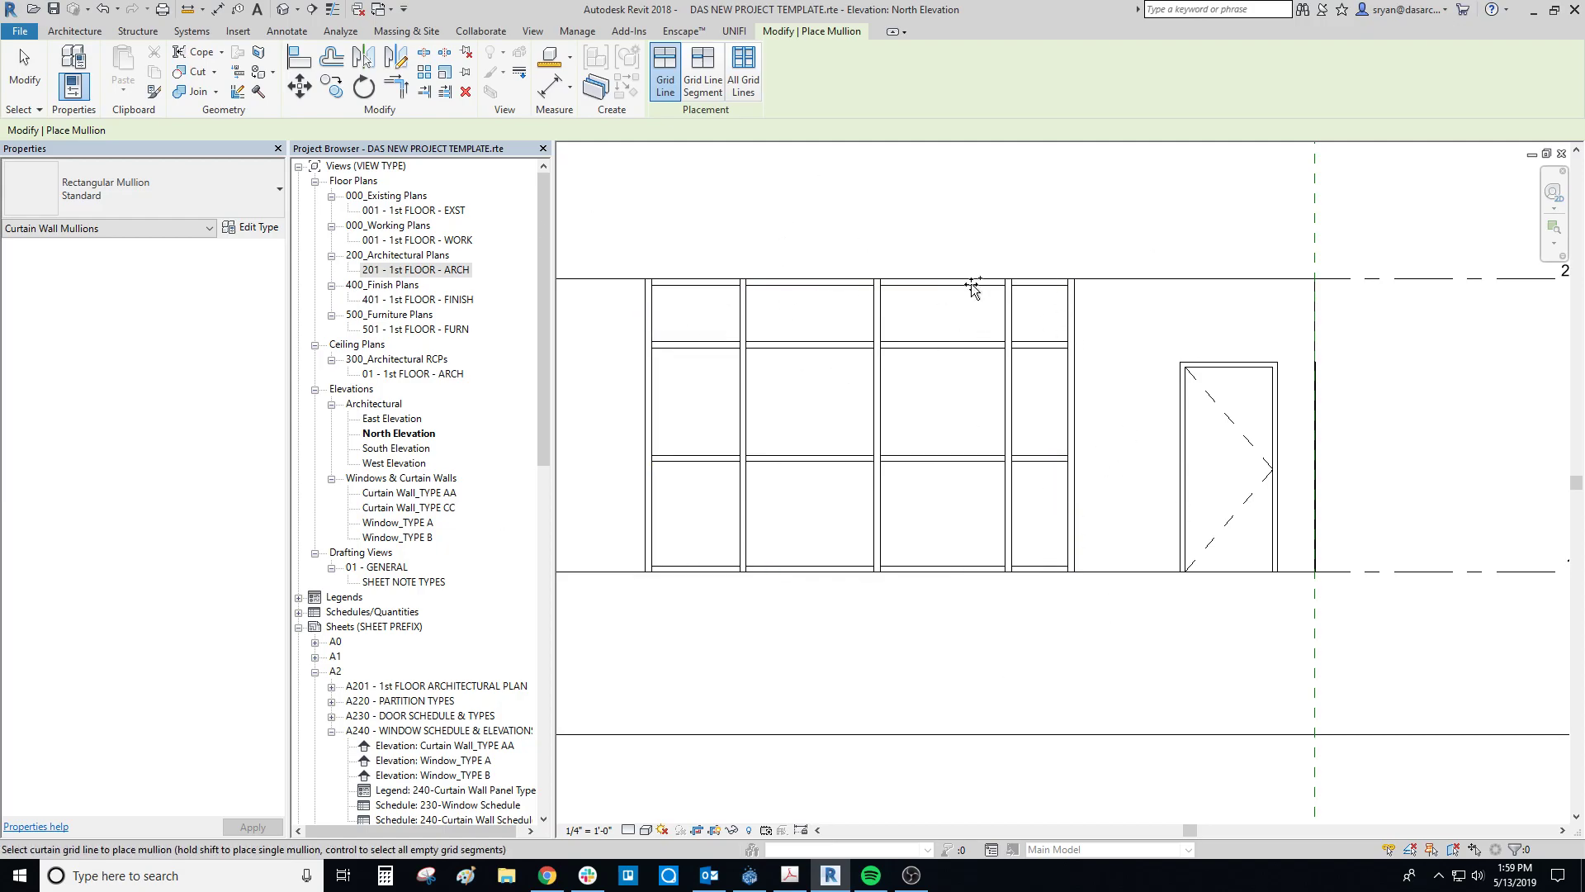
pyautogui.click(740, 299)
pyautogui.moveTo(1019, 414)
pyautogui.mouseDown(button='middle')
pyautogui.moveTo(1032, 403)
pyautogui.moveTo(1012, 414)
pyautogui.mouseUp(button='middle')
pyautogui.press('Escape')
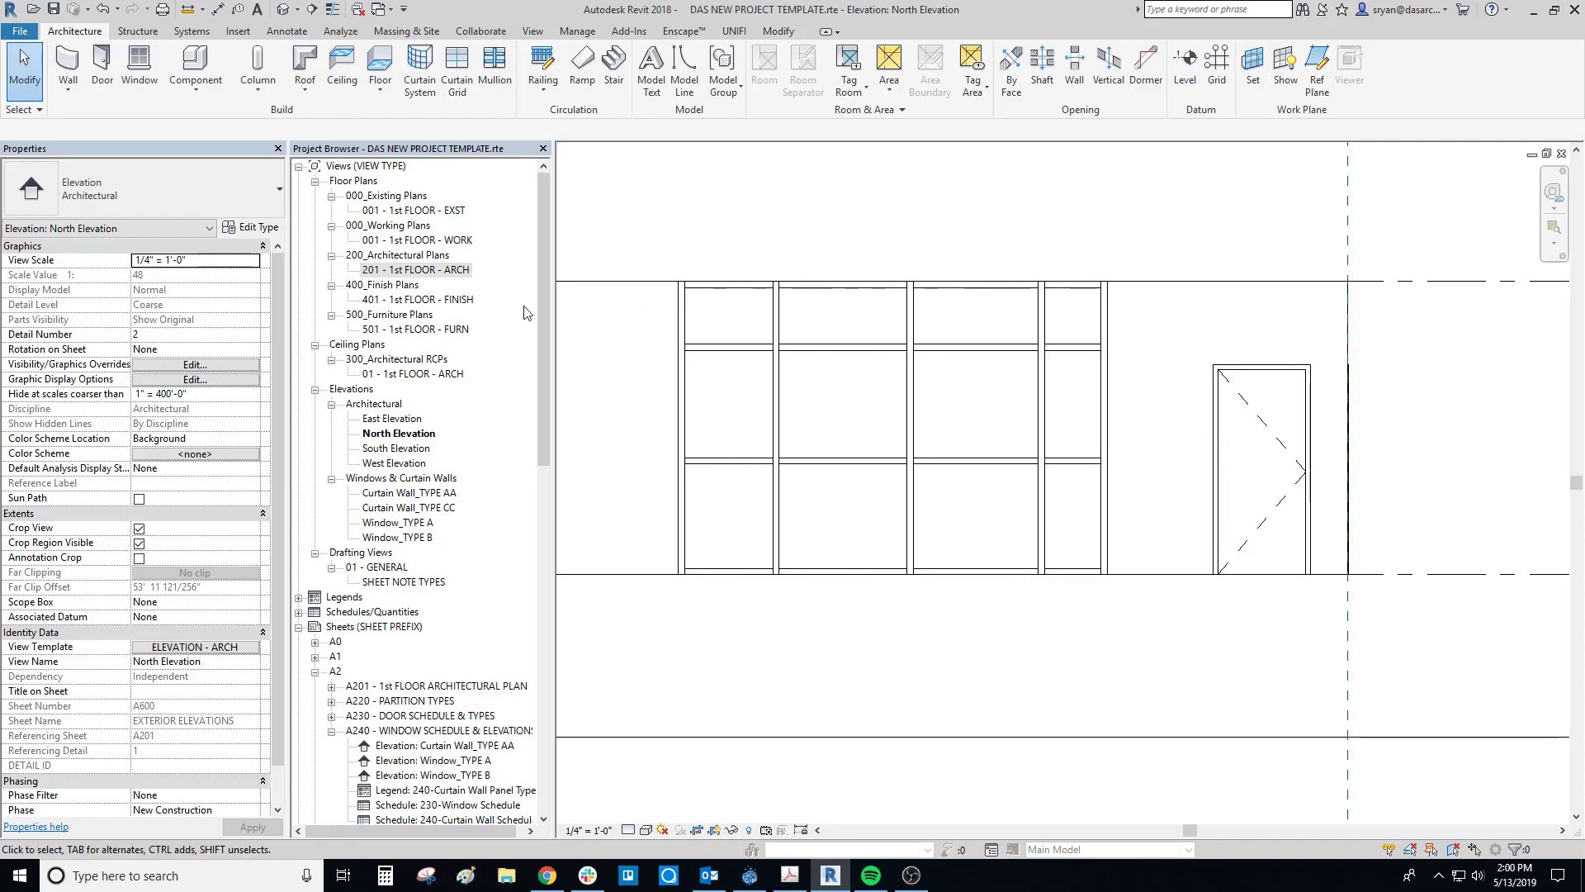
# In the 001 - 1st FLOOR - WORK plan, delete the unnumbered elevation marker facing the north curtain wall.
pyautogui.doubleClick(405, 270)
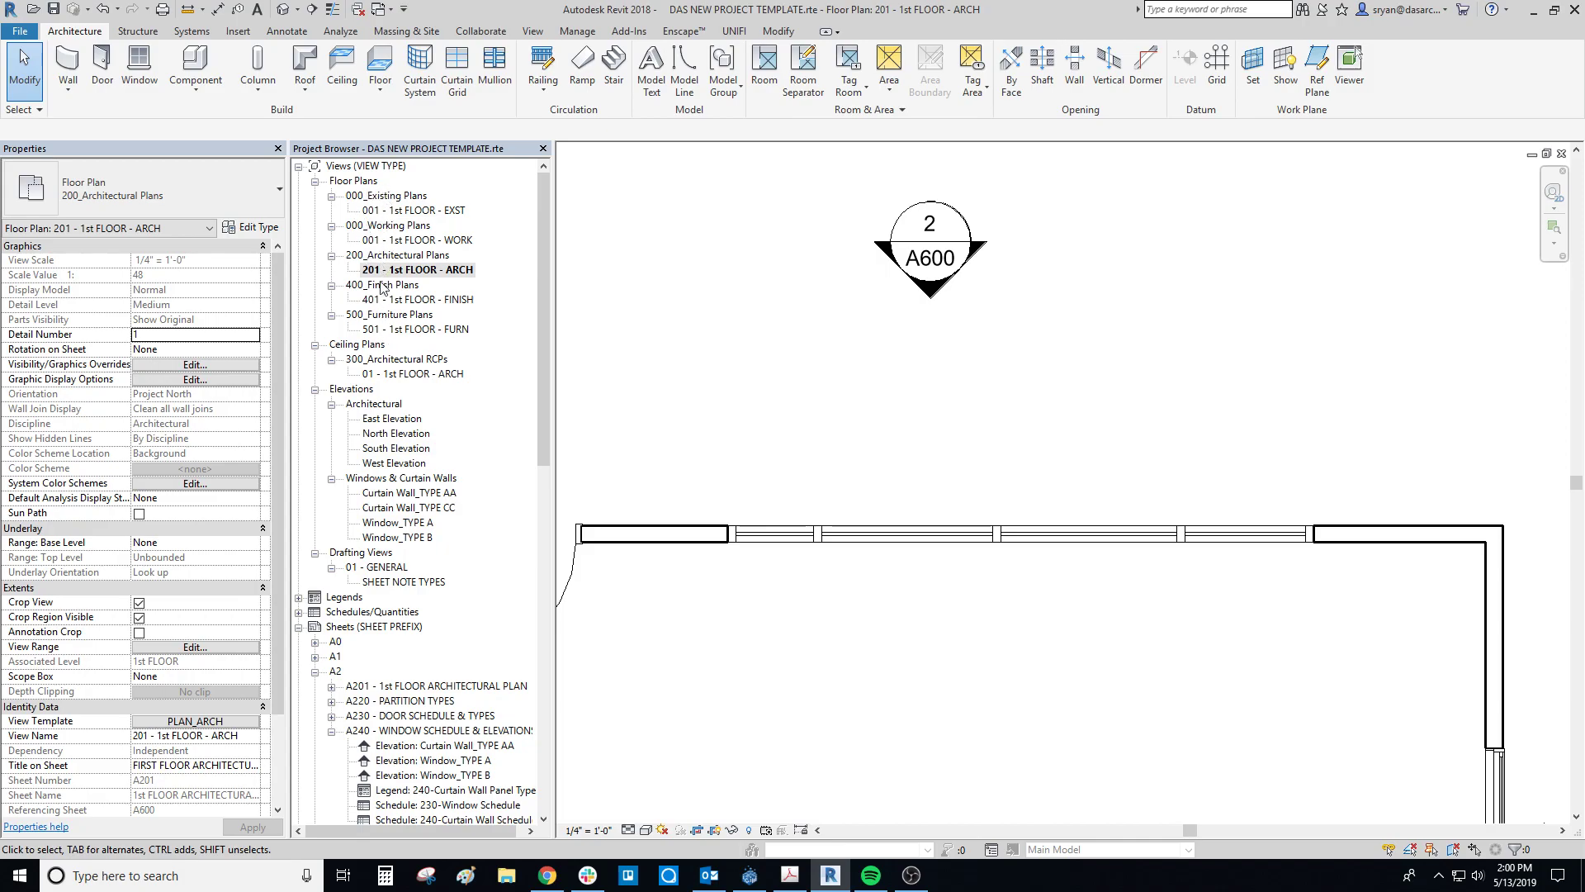
pyautogui.click(464, 242)
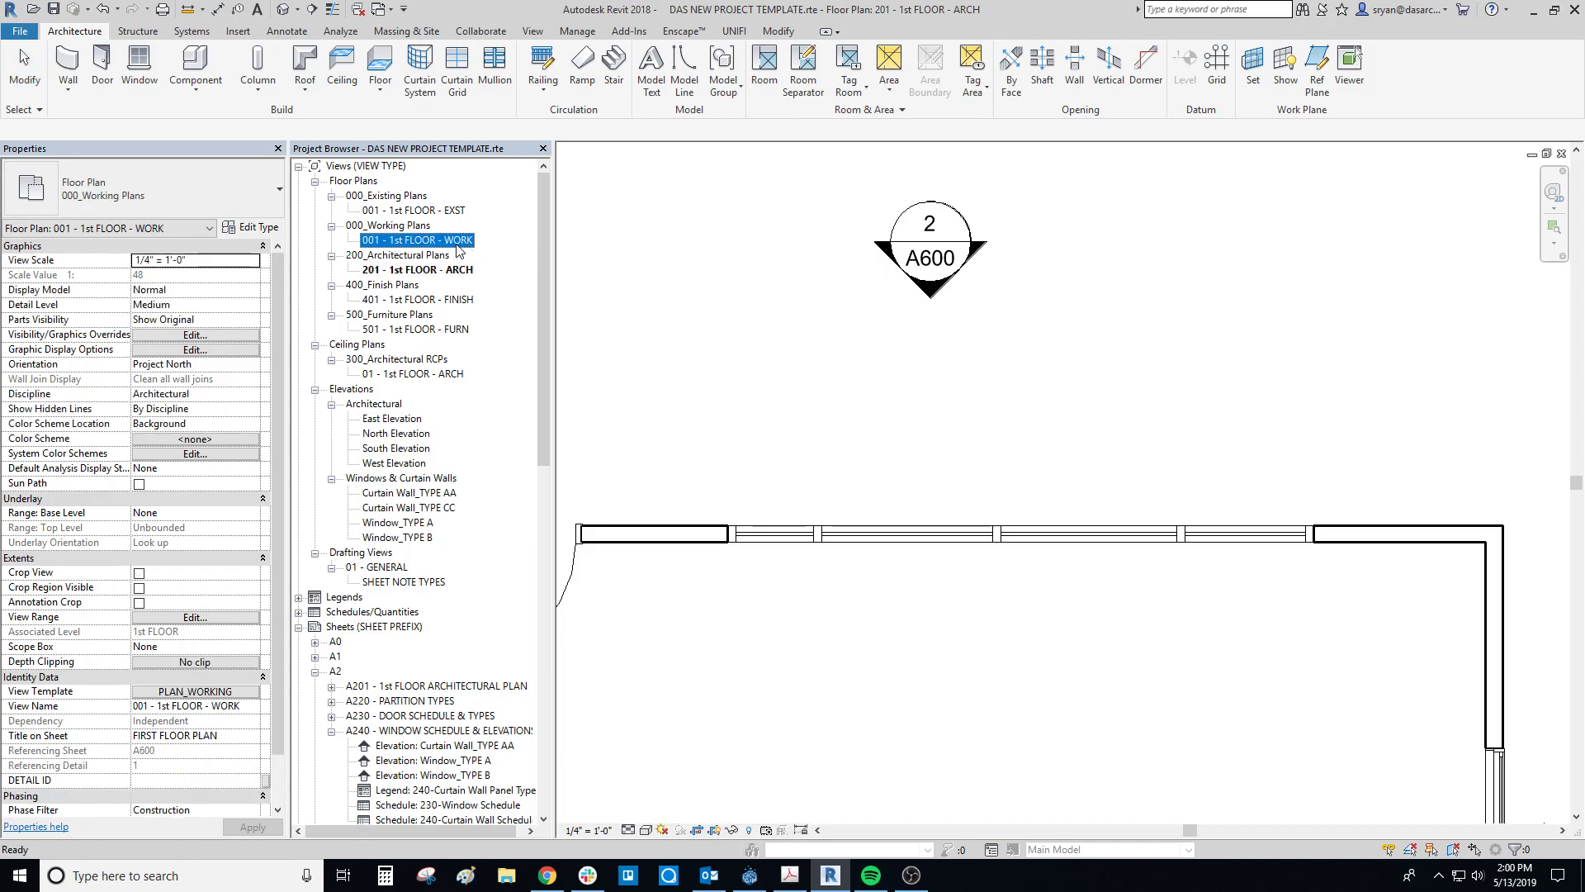
pyautogui.doubleClick(421, 240)
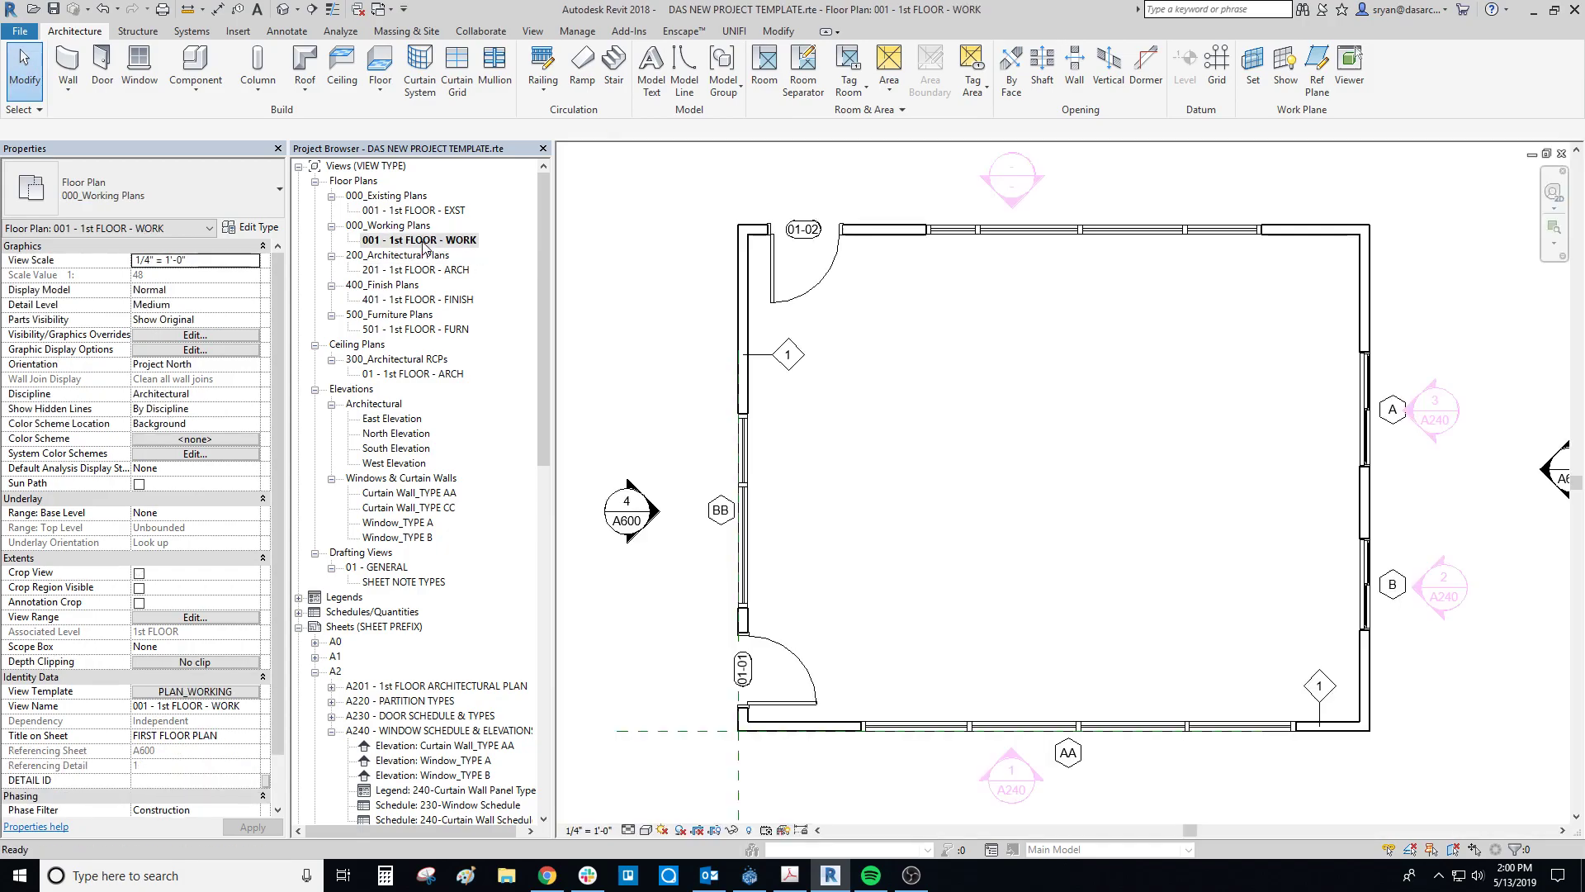
pyautogui.scroll(-2, 877, 447)
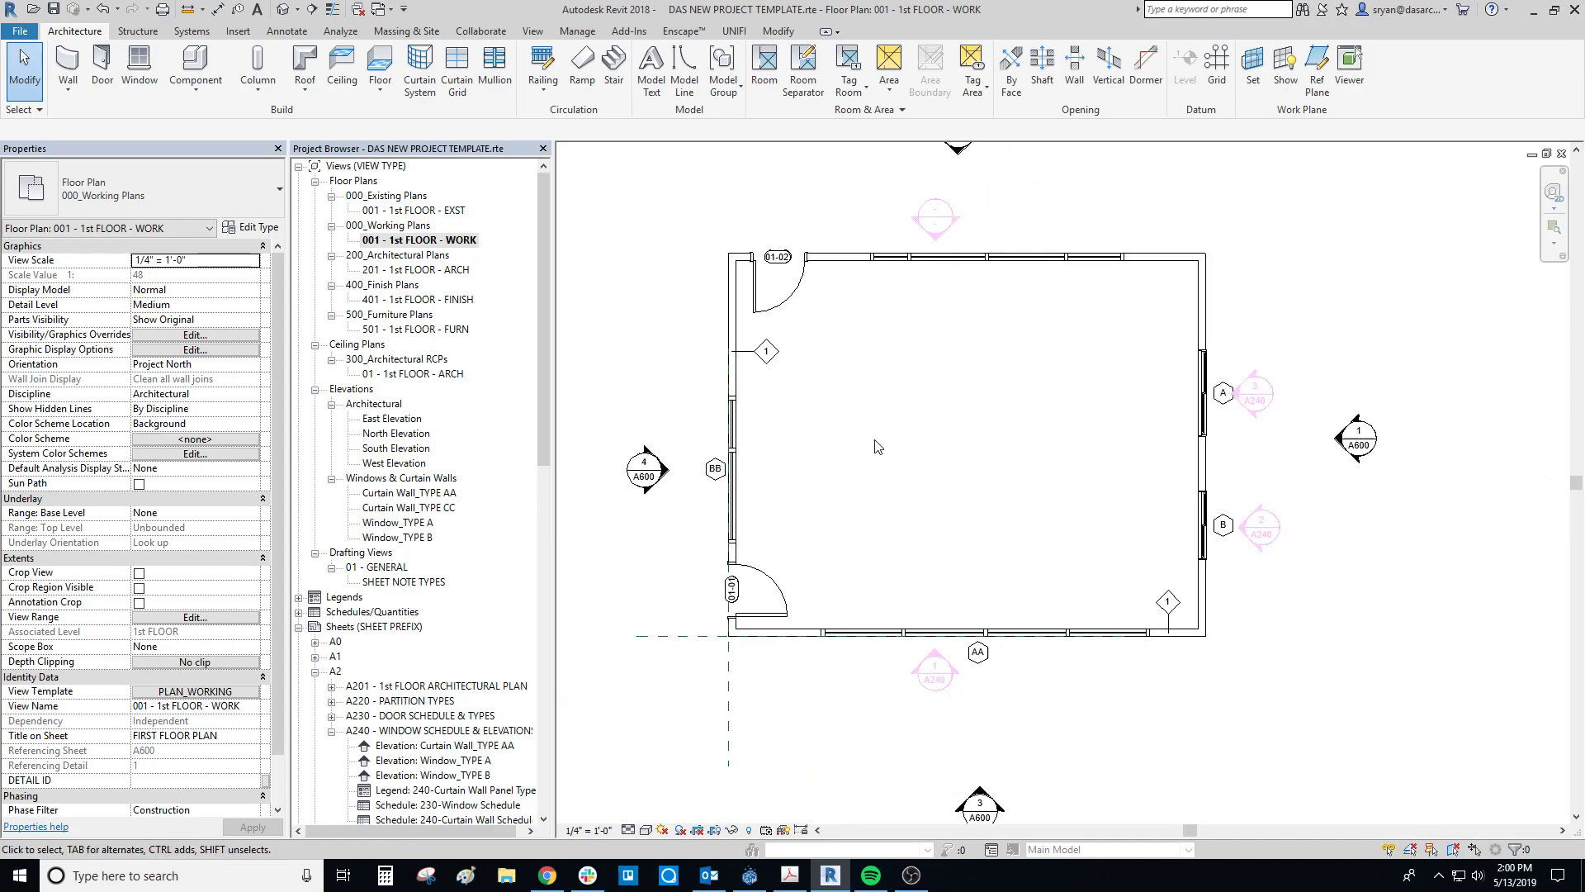
pyautogui.moveTo(932, 408); pyautogui.dragTo(912, 420, button='middle')
pyautogui.moveTo(962, 207); pyautogui.dragTo(882, 254)
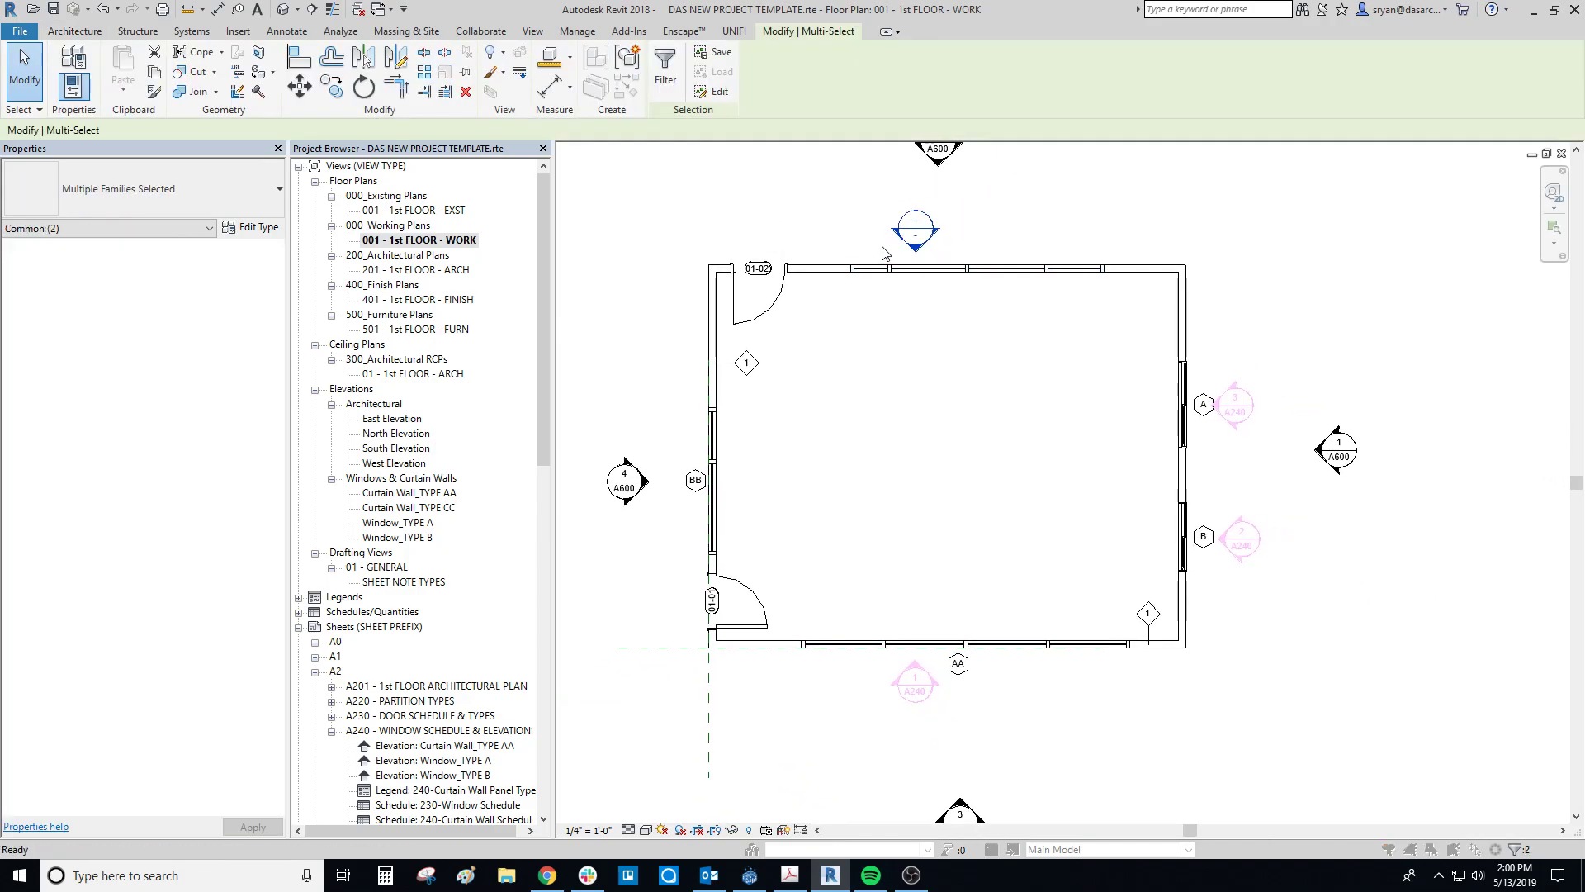
pyautogui.press('Delete')
pyautogui.click(853, 492)
pyautogui.moveTo(1037, 479); pyautogui.dragTo(990, 421, button='middle')
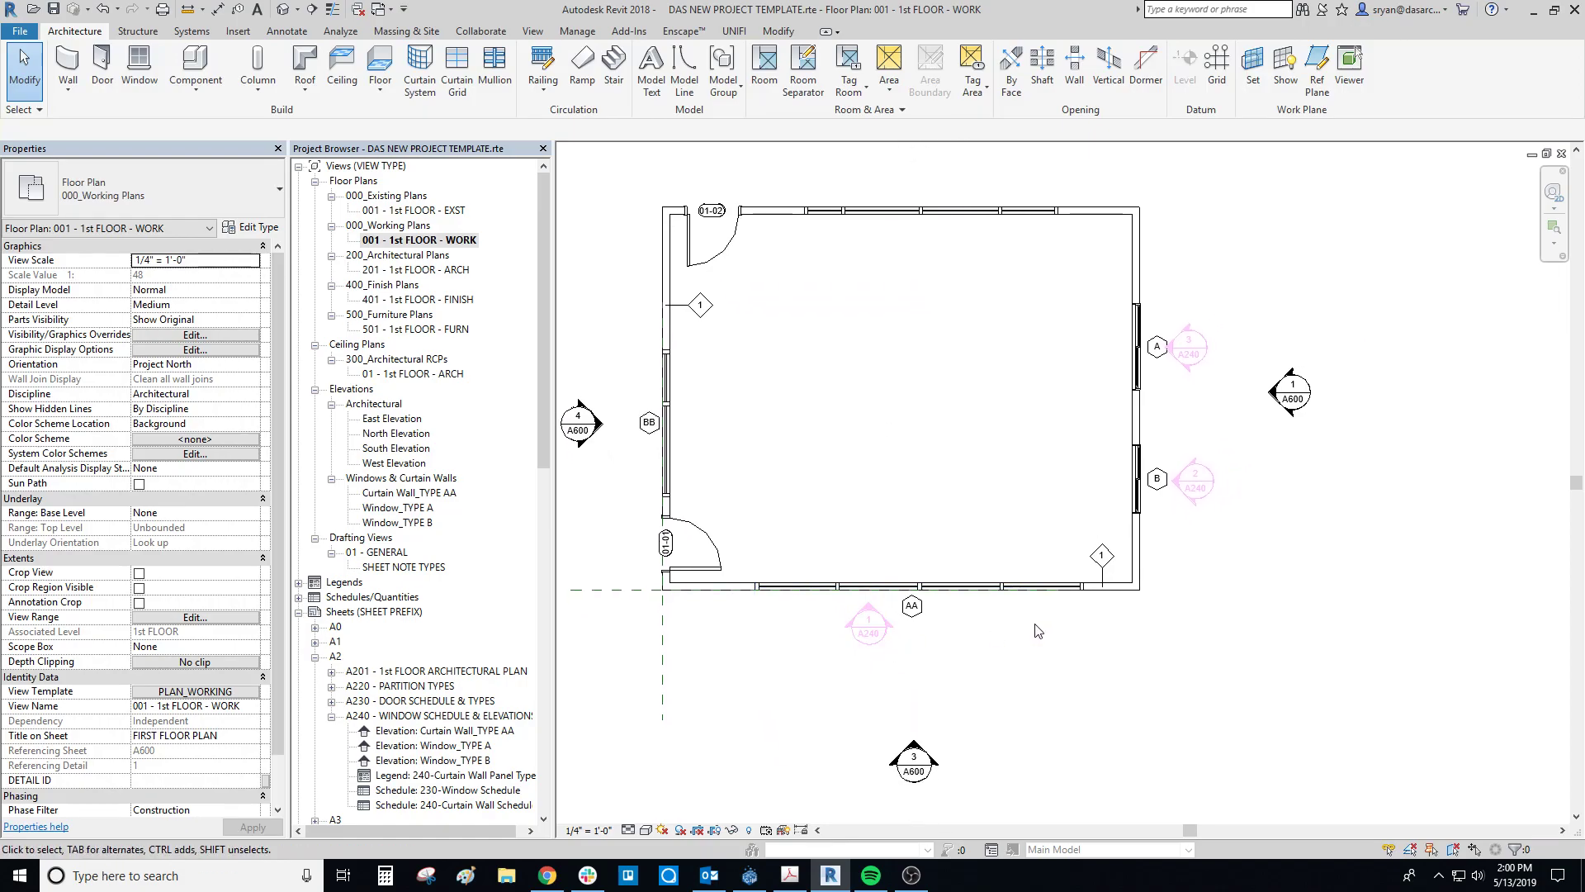
# Check the view type of curtain wall AA's elevation marker and compare the working plan with 201 - 1st FLOOR - ARCH.
pyautogui.scroll(3, 885, 634)
pyautogui.click(880, 629)
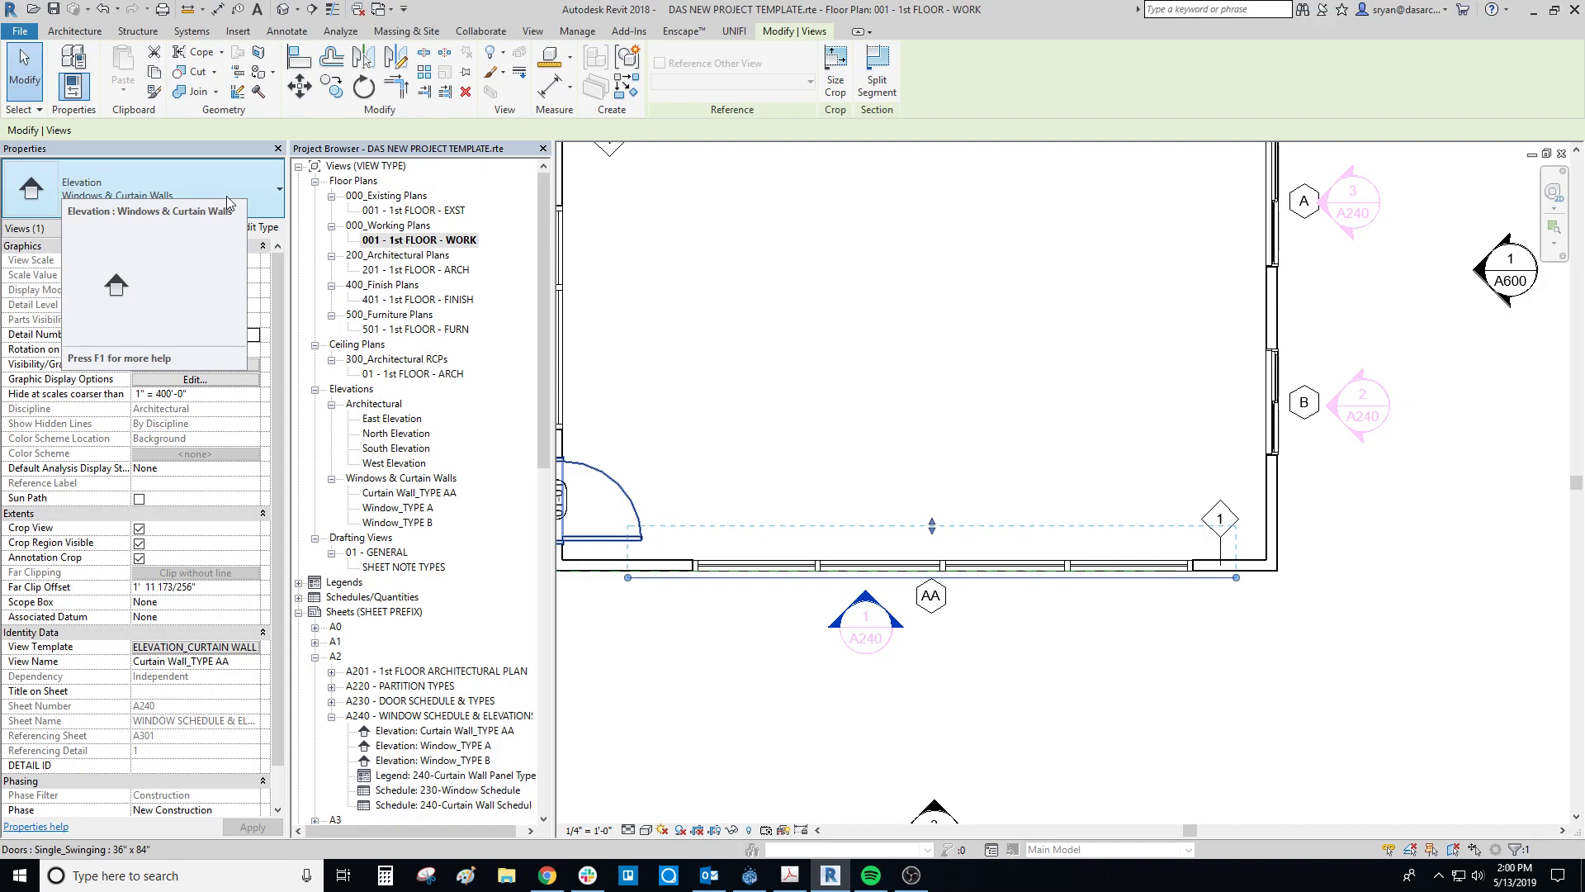
pyautogui.click(880, 436)
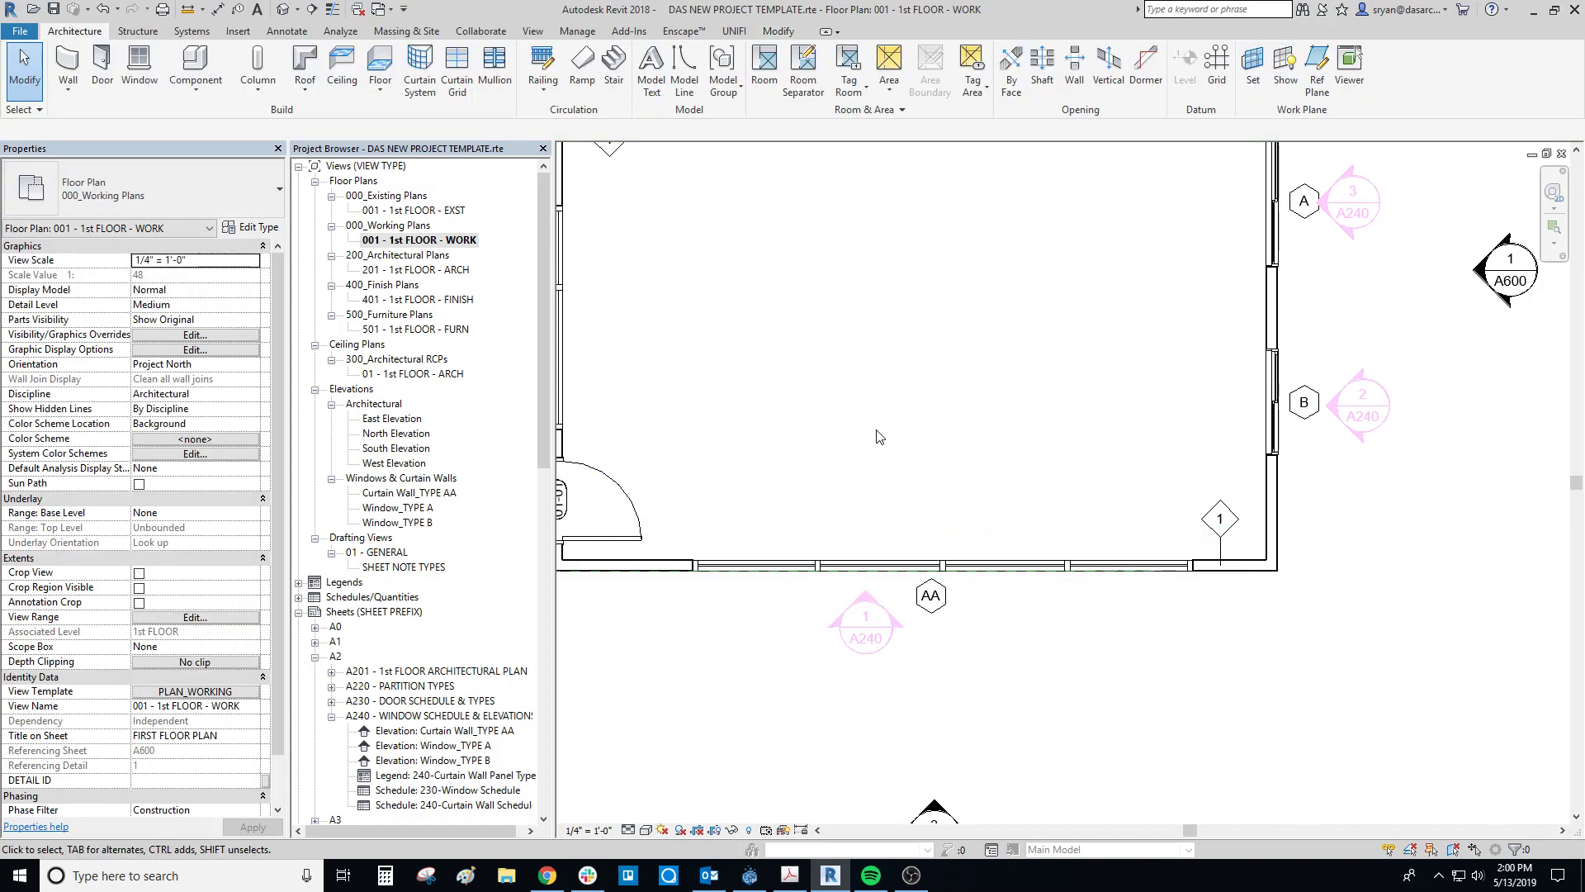
pyautogui.doubleClick(419, 270)
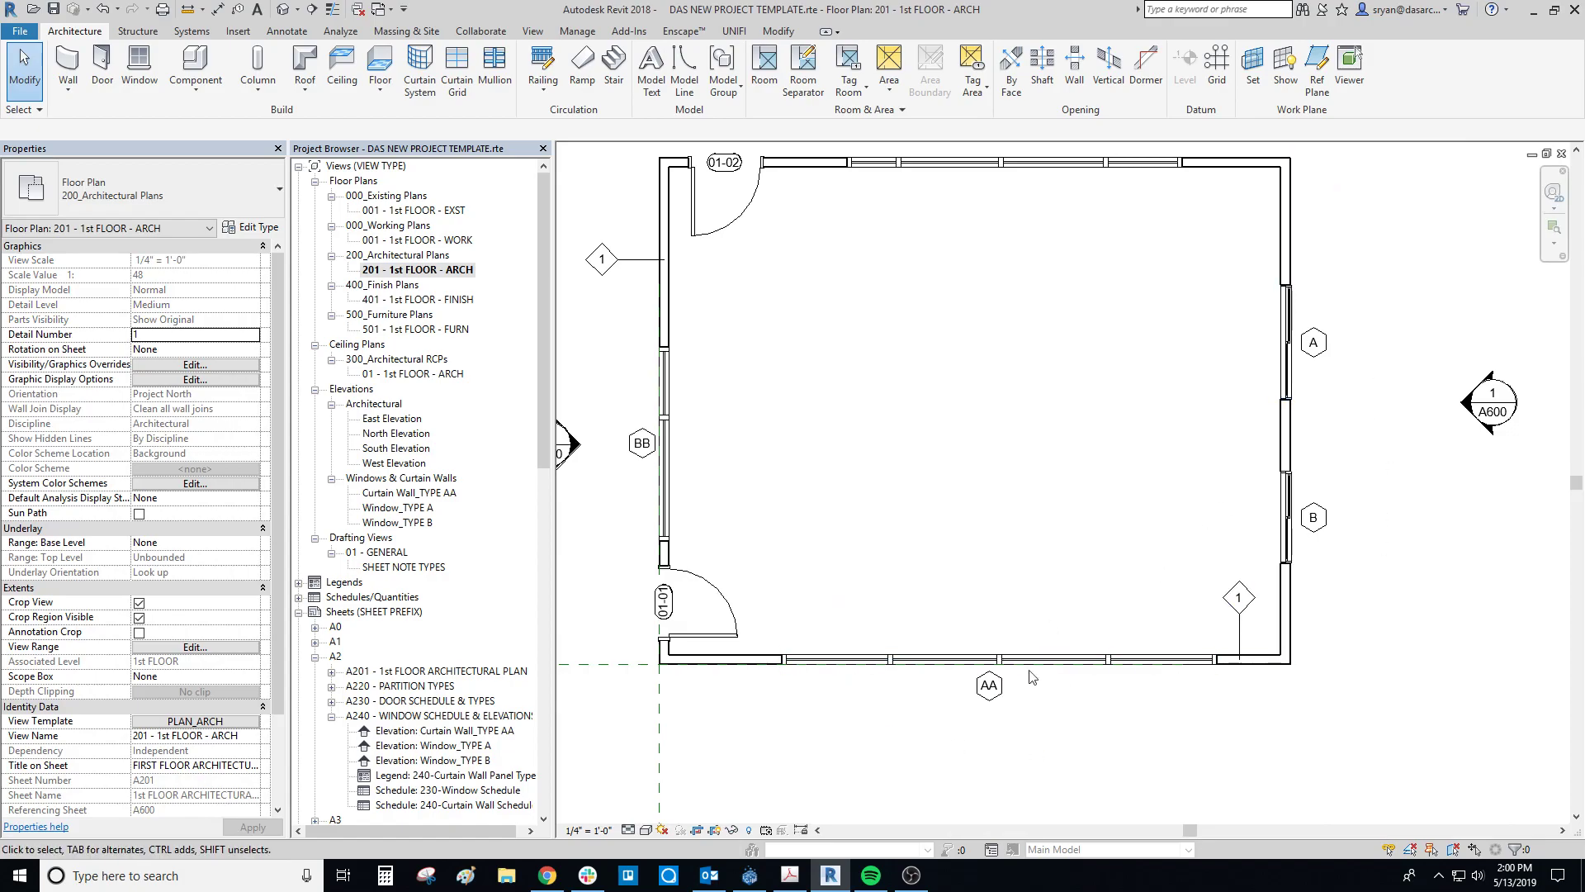
pyautogui.moveTo(991, 488); pyautogui.dragTo(989, 455, button='middle')
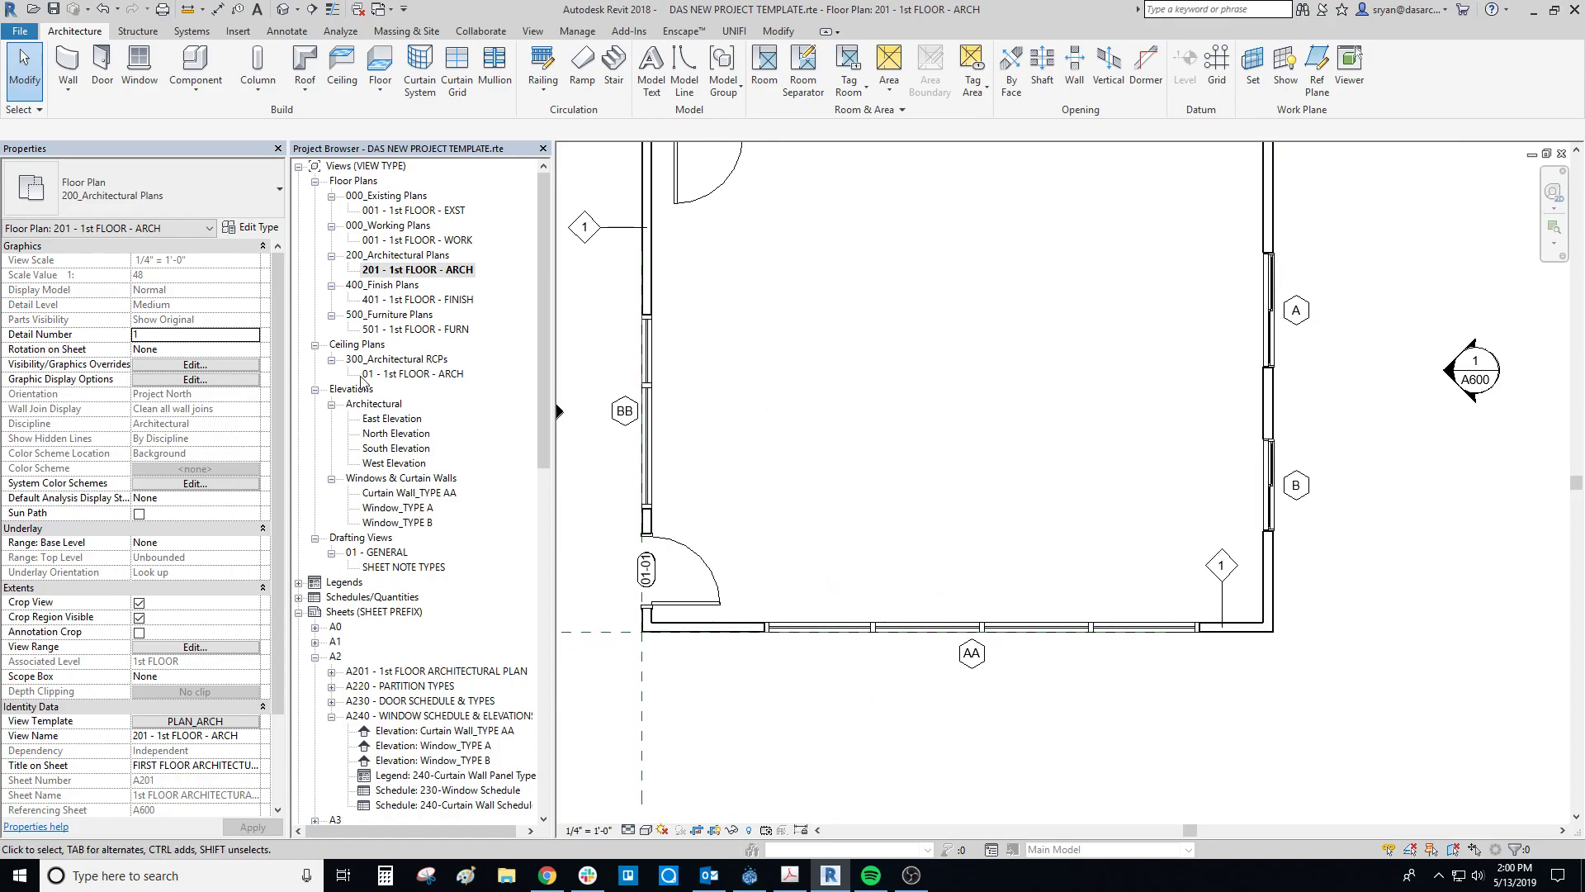
pyautogui.doubleClick(444, 241)
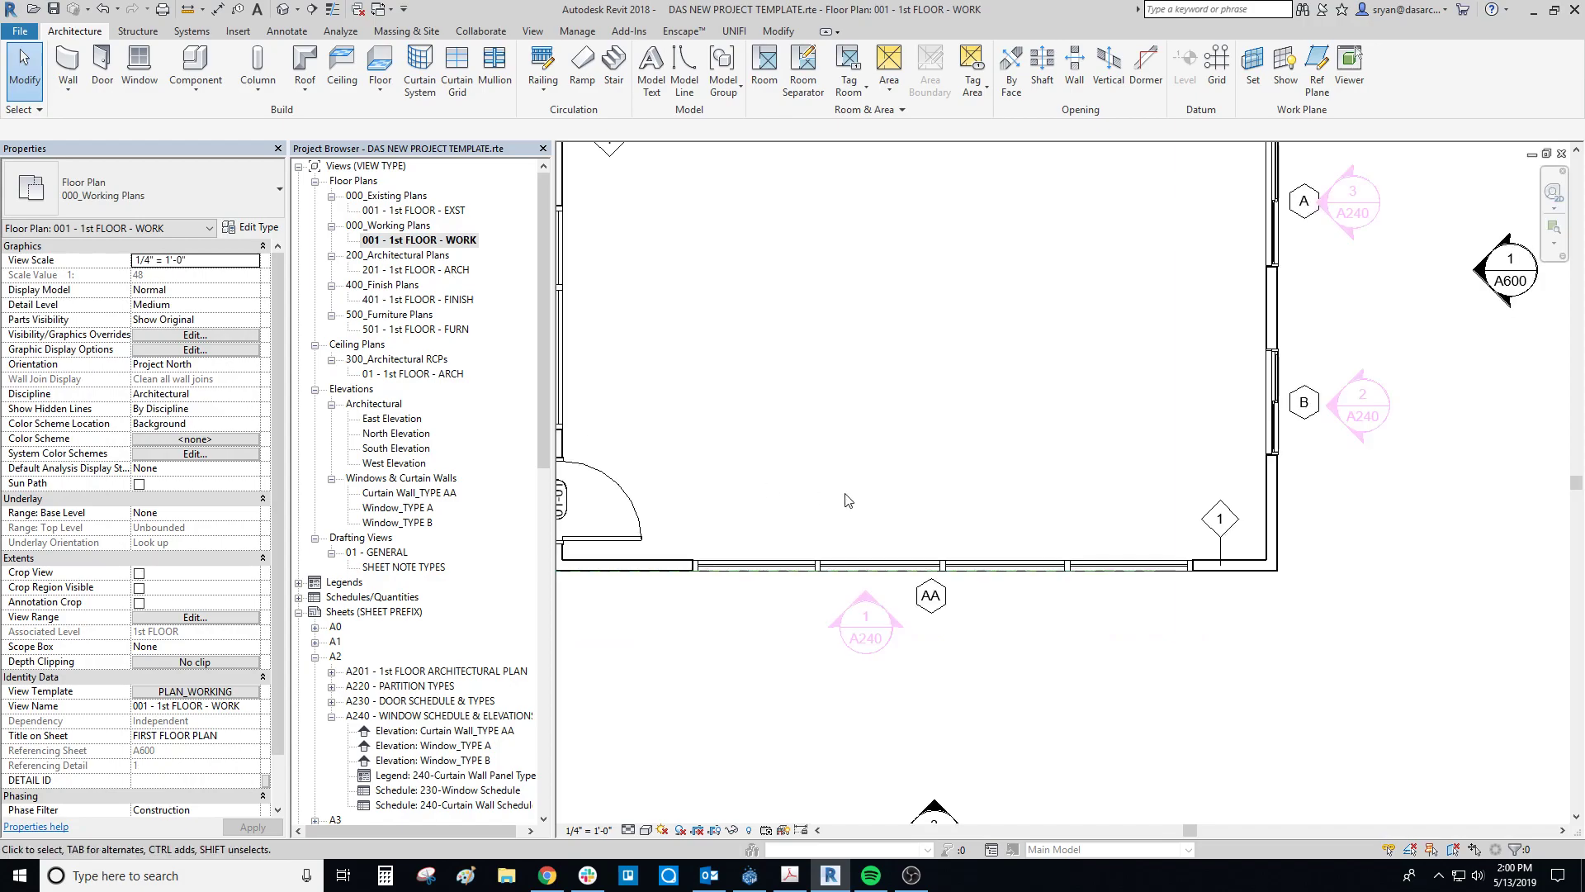
# Compare the elevation markers in 001 - 1st FLOOR - WORK with the 201 - 1st FLOOR - ARCH and 401 - 1st FLOOR - FINISH plans.
pyautogui.scroll(-1, 897, 503)
pyautogui.moveTo(898, 503); pyautogui.dragTo(919, 568, button='middle')
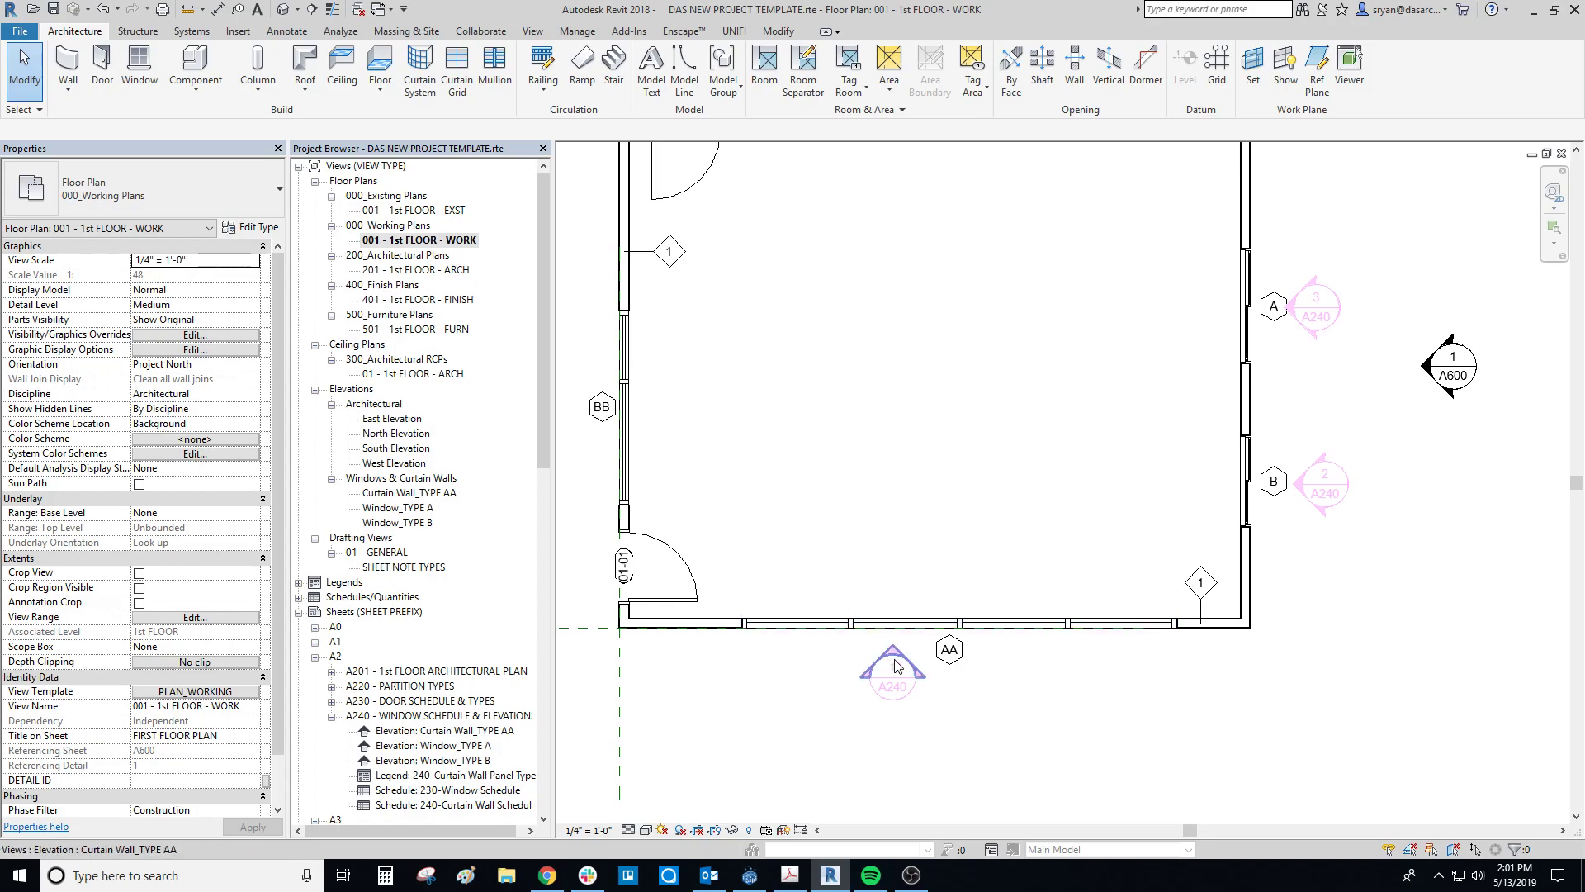
pyautogui.doubleClick(453, 270)
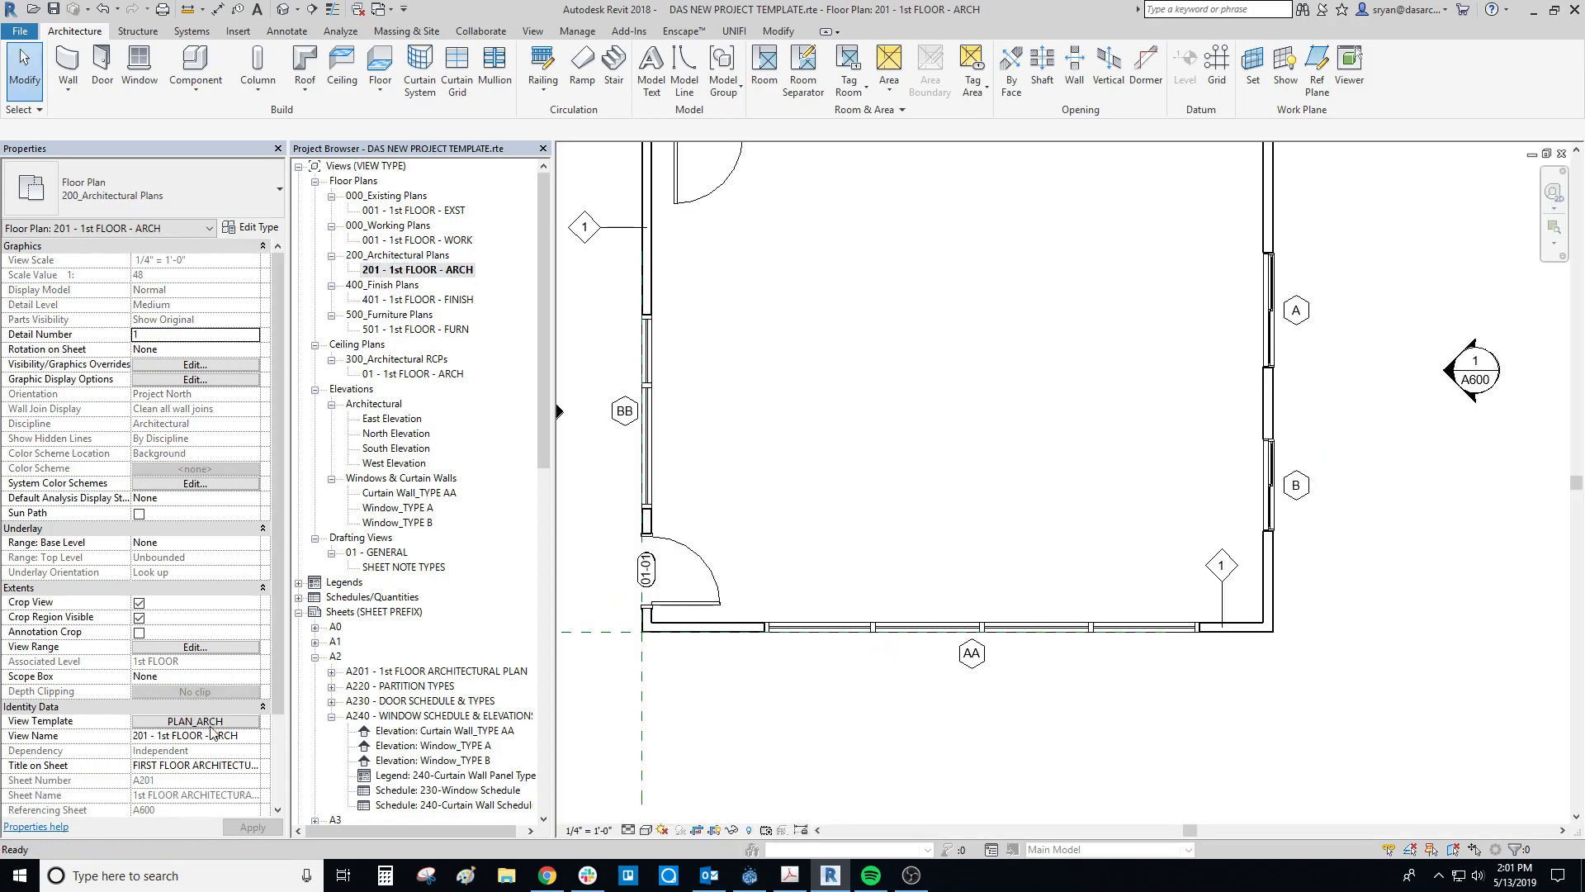
pyautogui.doubleClick(444, 300)
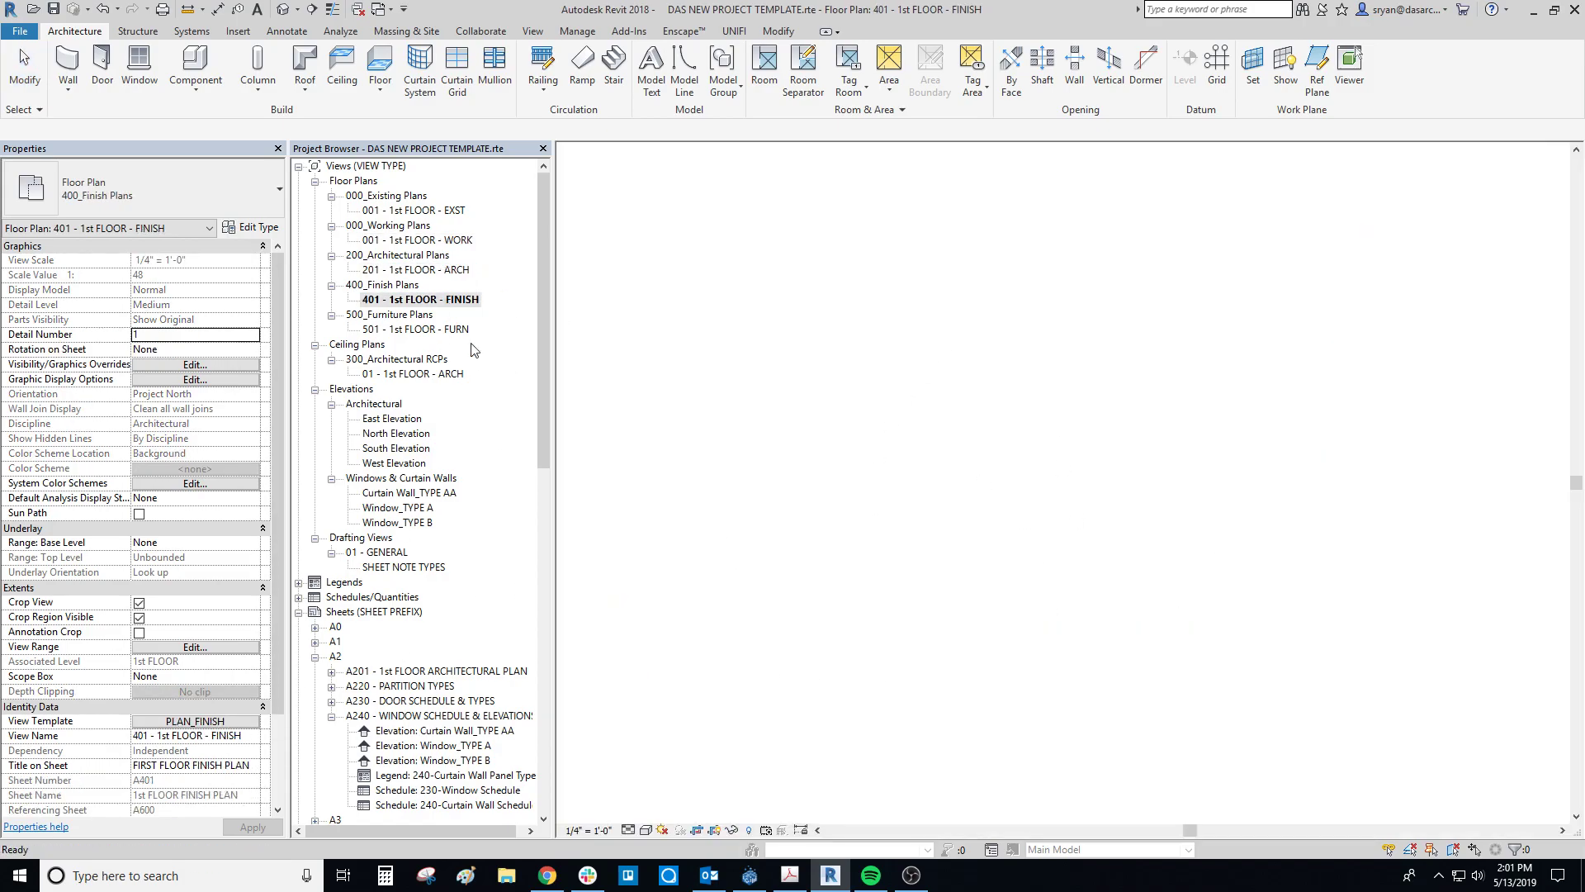
pyautogui.doubleClick(420, 240)
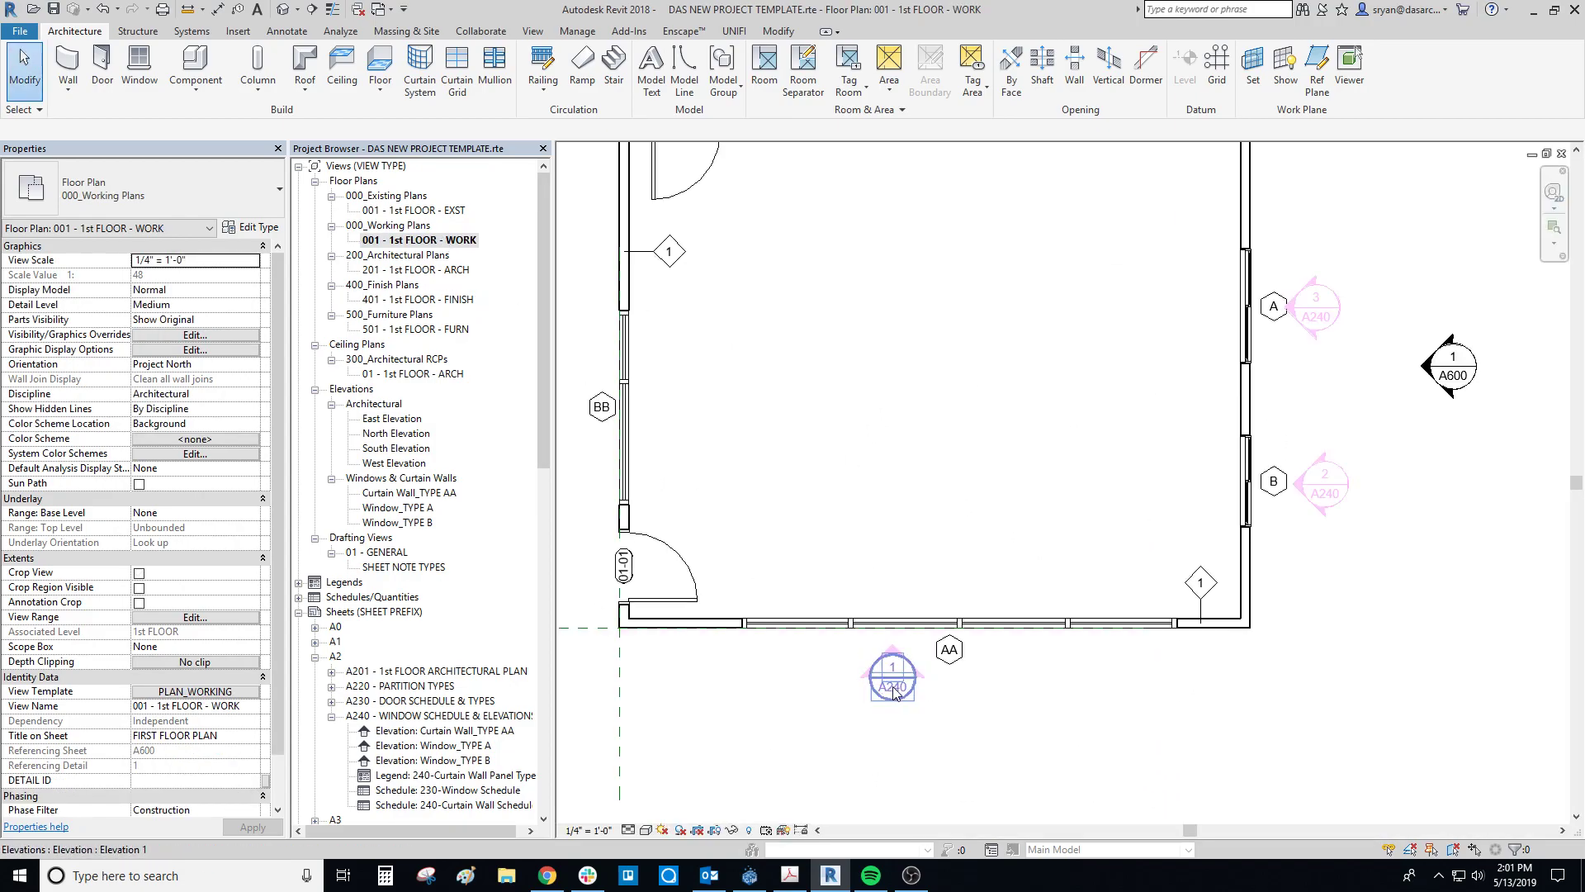
pyautogui.moveTo(906, 679); pyautogui.dragTo(918, 676, button='middle')
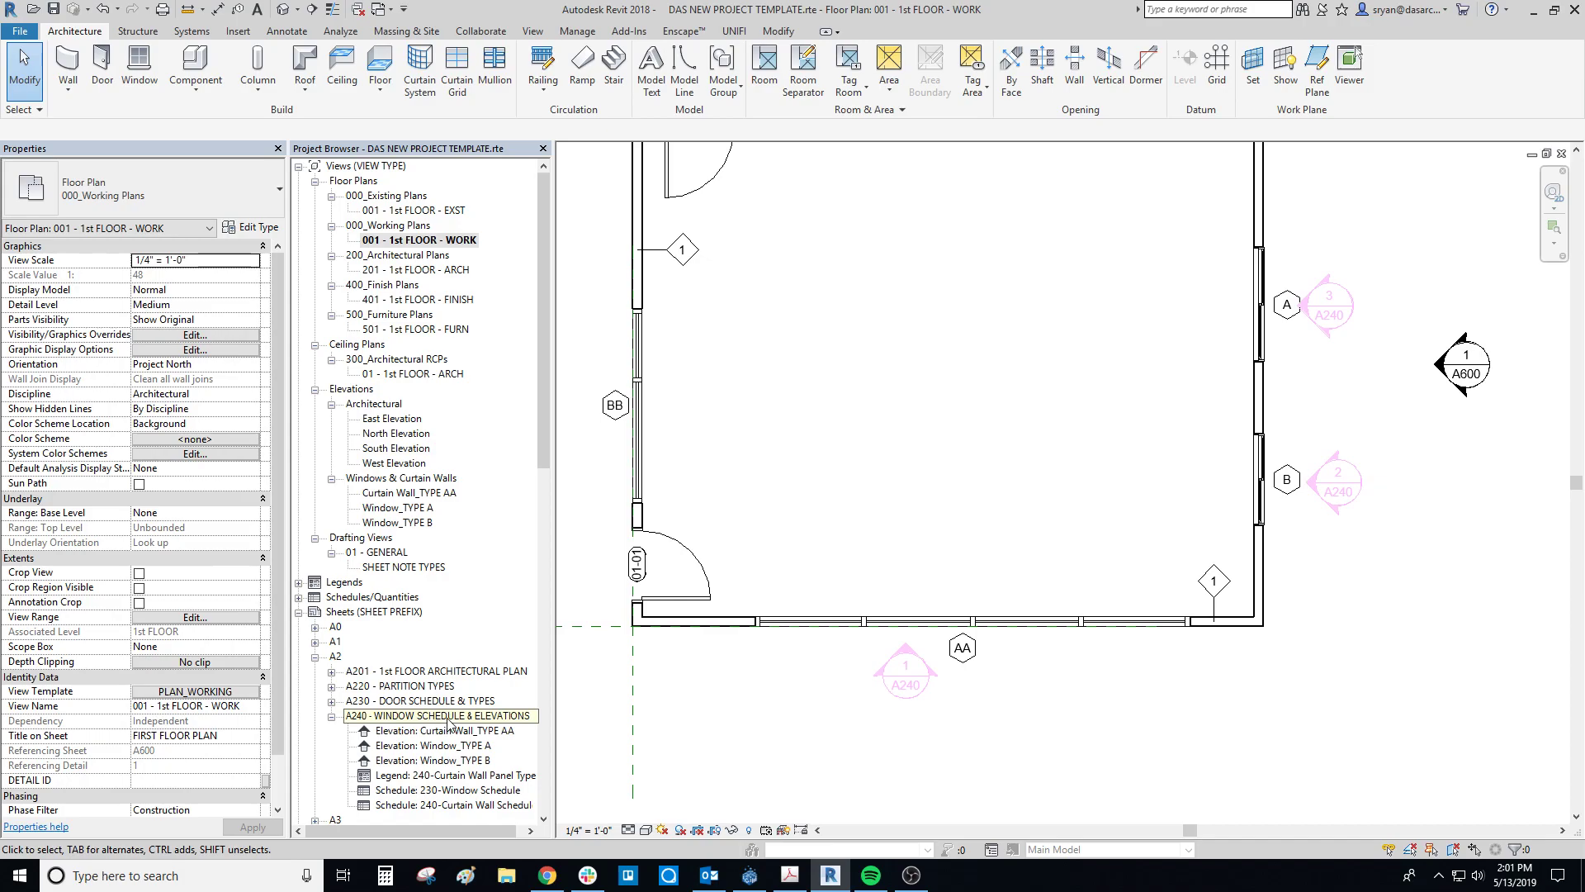
# Tag the curtain wall in the north wall without a leader and move the tag slightly farther outside the wall.
pyautogui.moveTo(1000, 297); pyautogui.dragTo(1028, 535, button='middle')
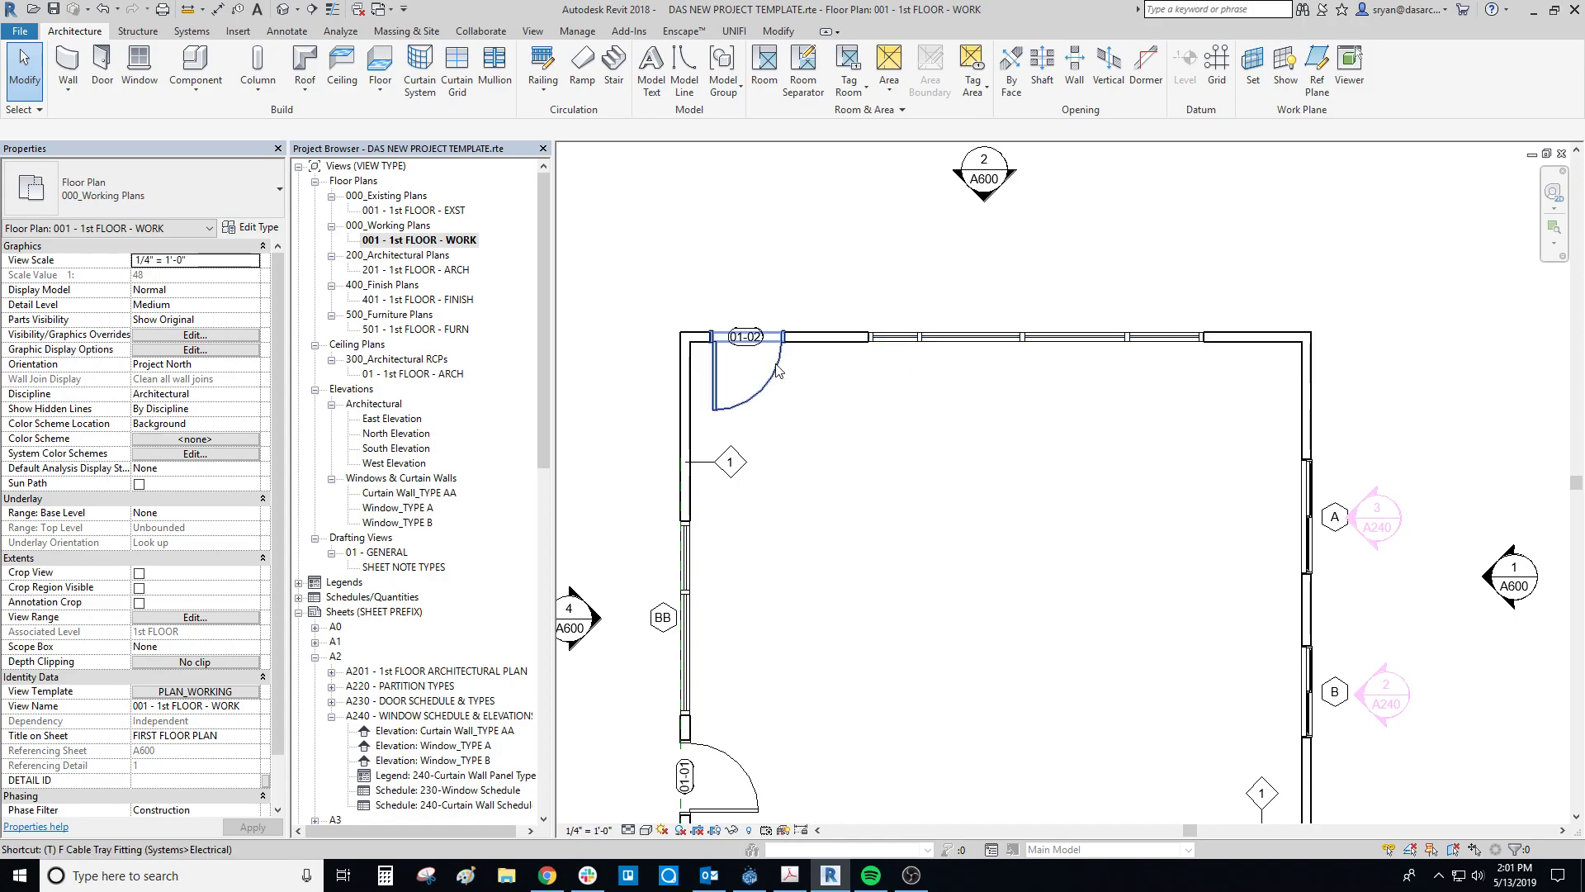
pyautogui.press('t')
pyautogui.press('g')
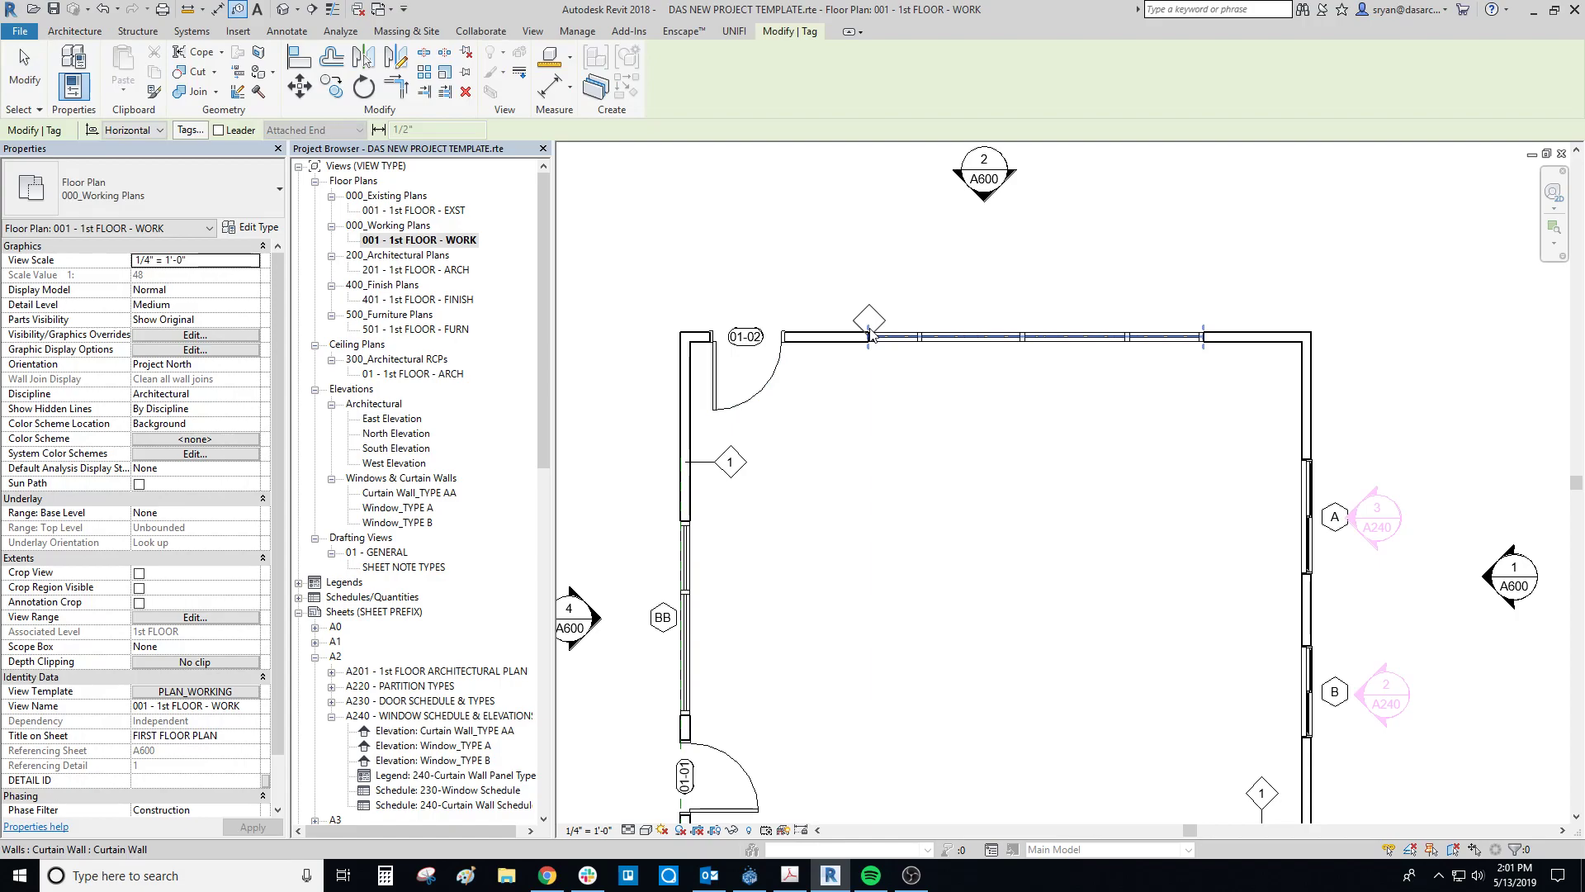
pyautogui.click(1025, 341)
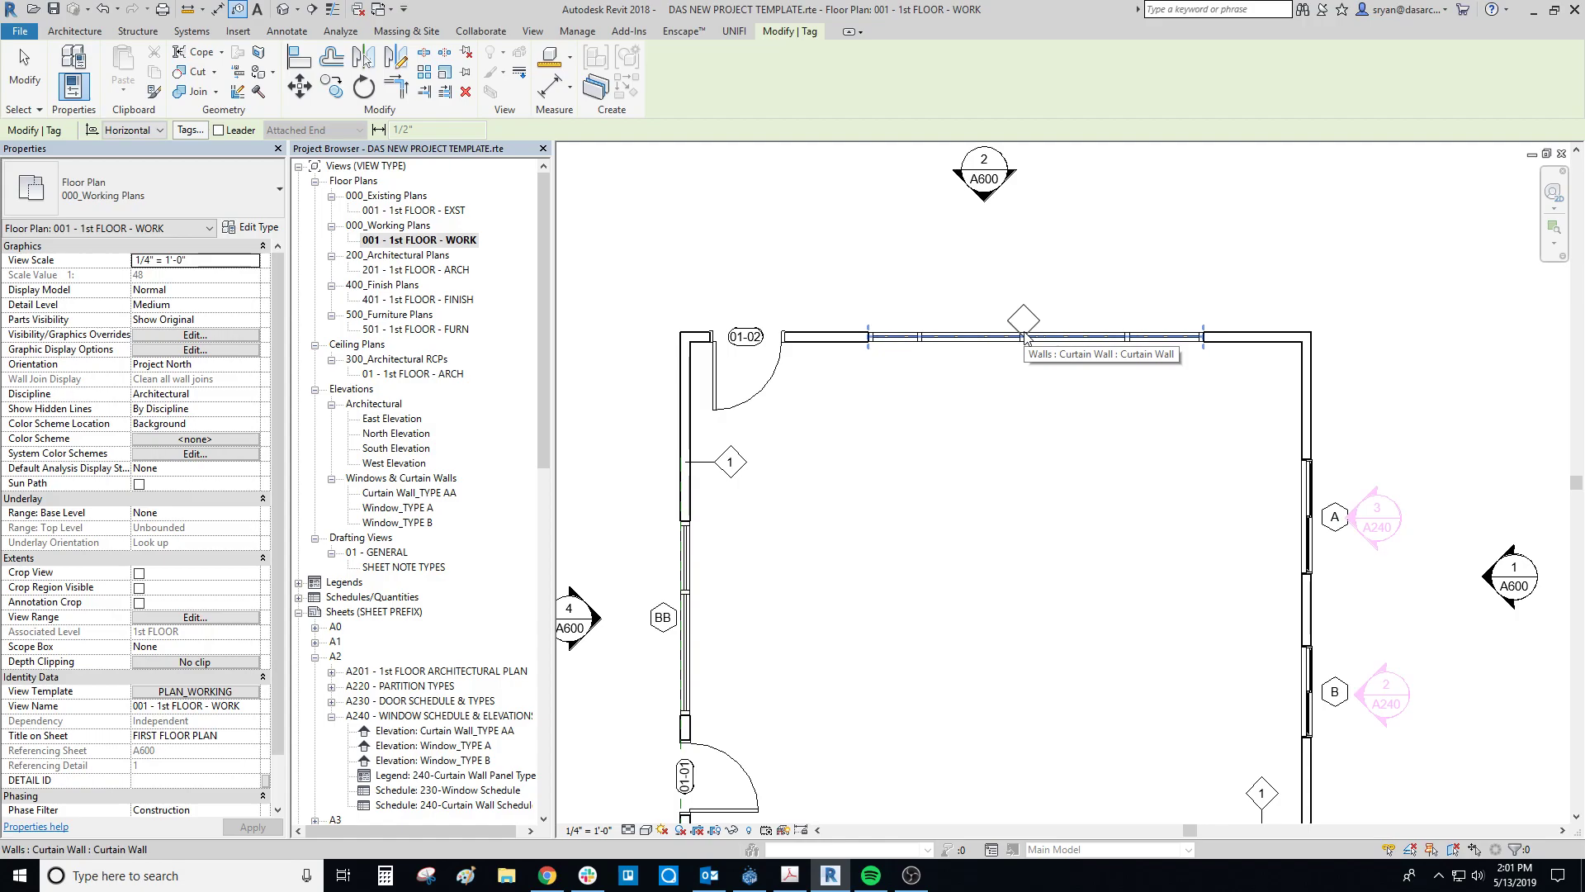
pyautogui.press('Escape')
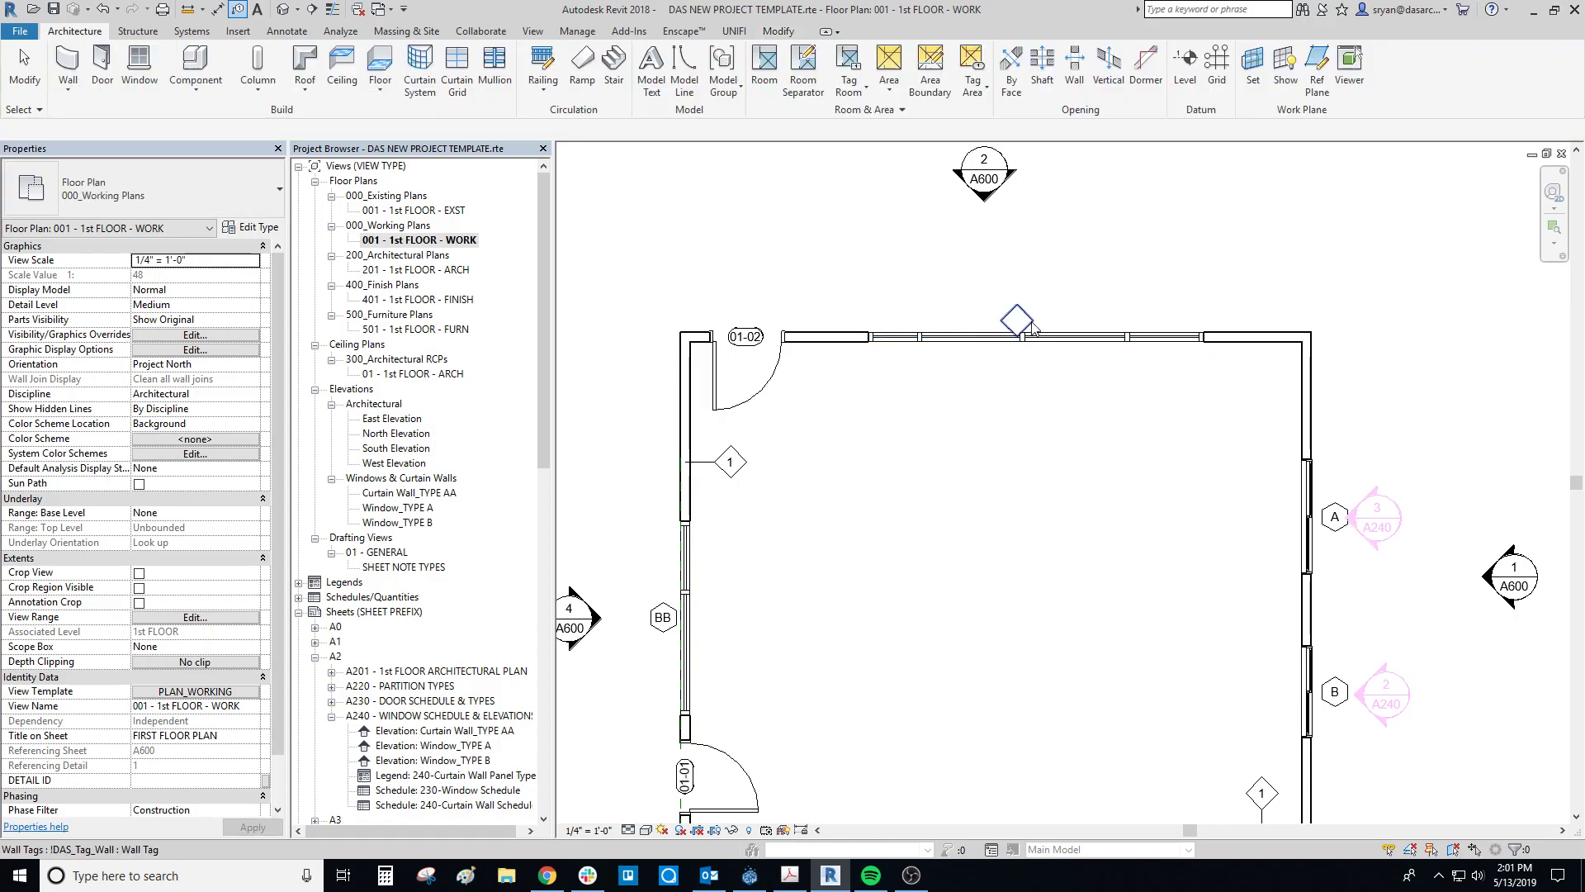
pyautogui.click(1028, 327)
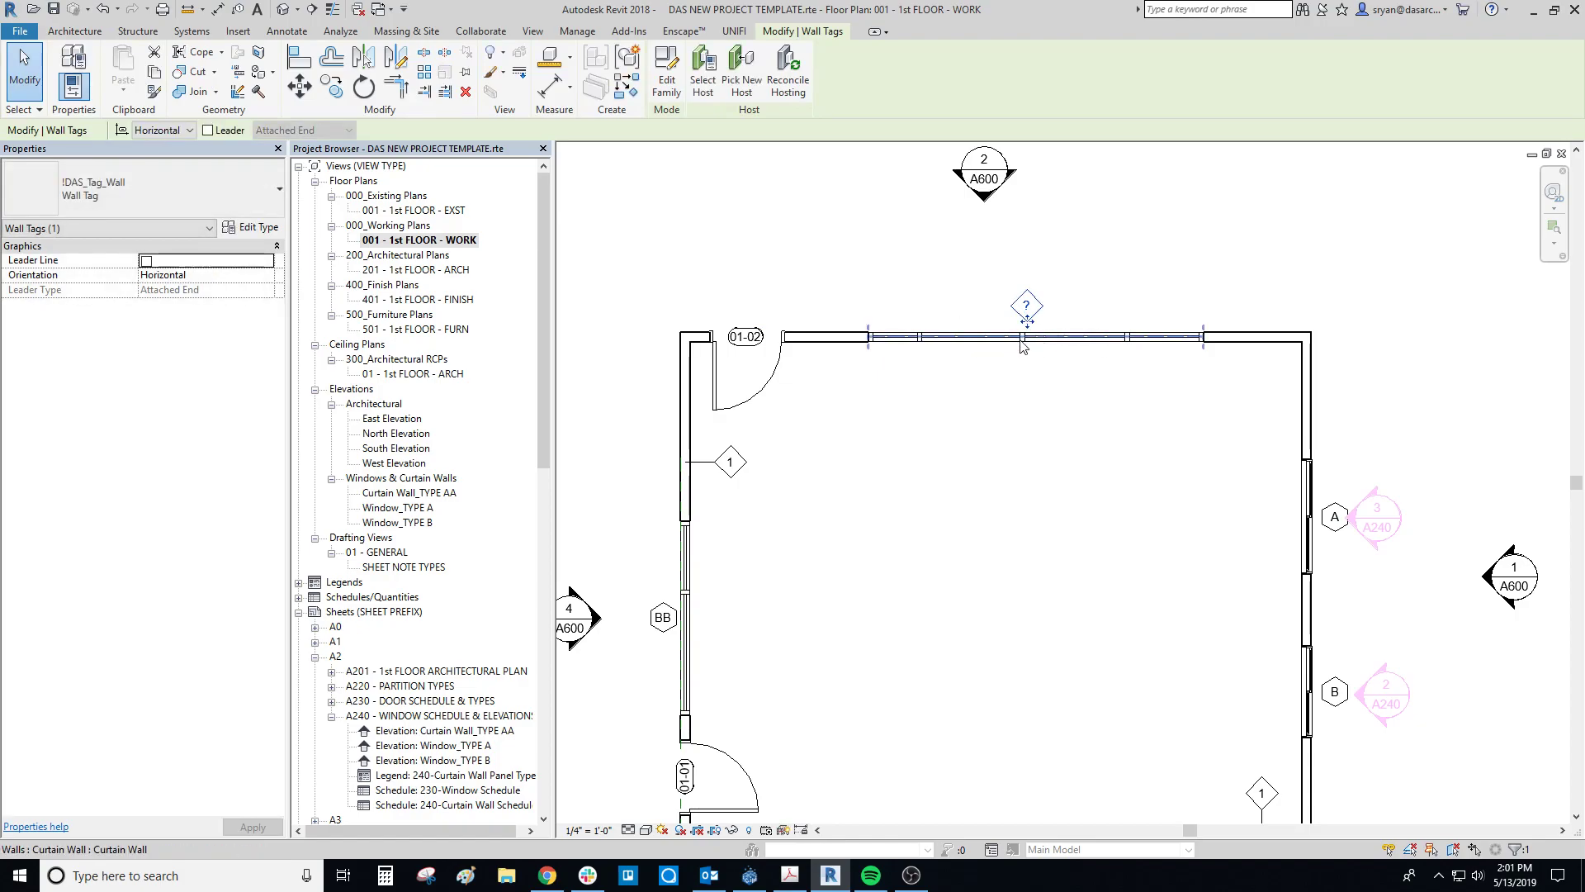
pyautogui.click(1022, 340)
pyautogui.press('Escape')
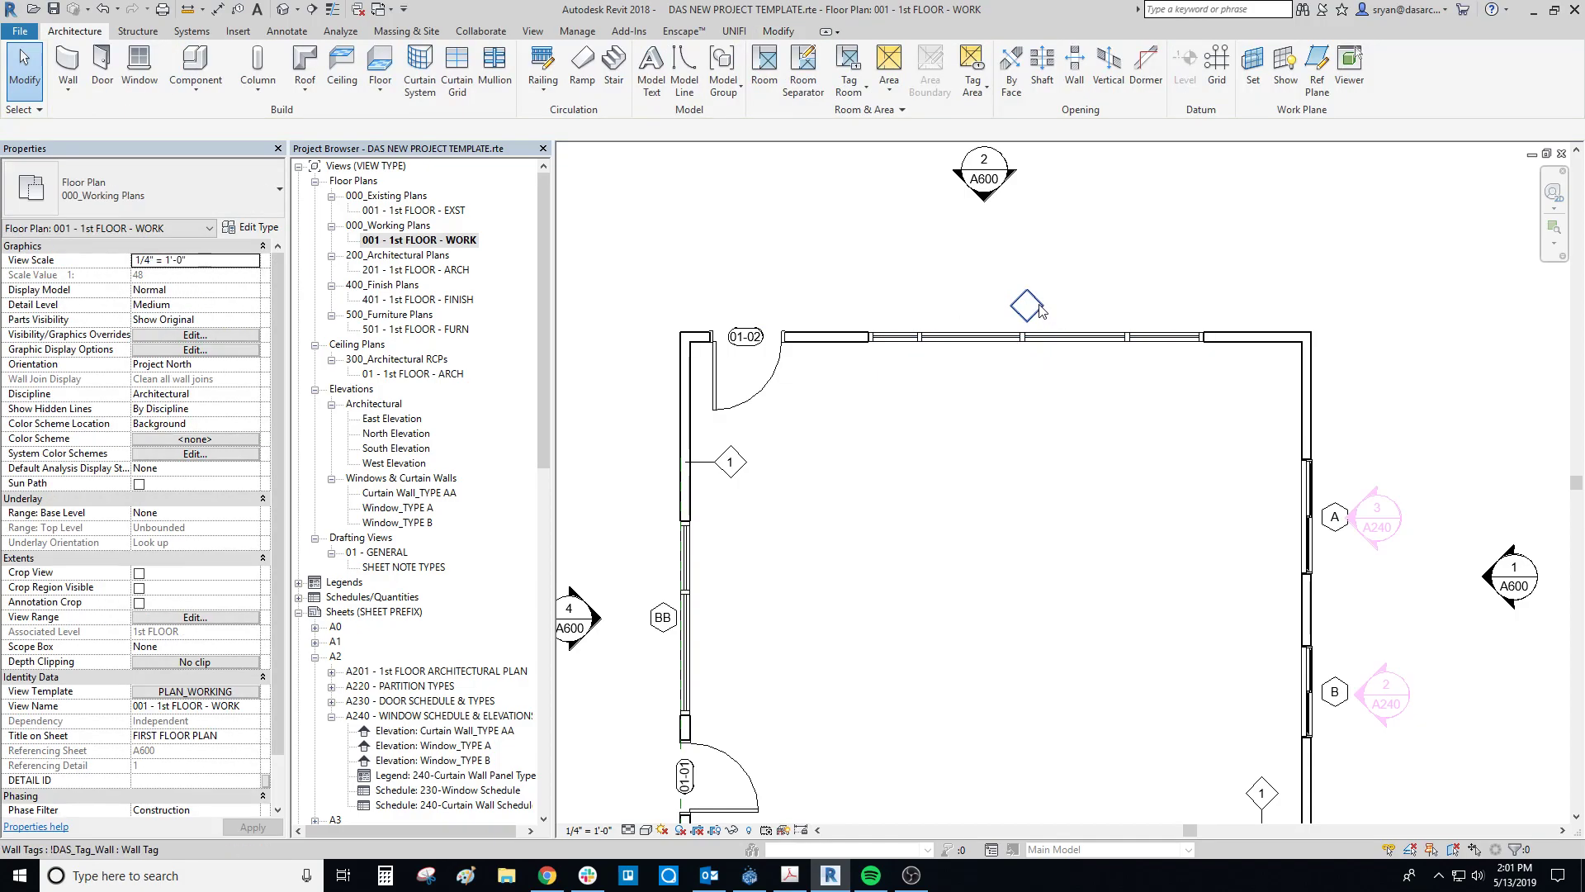
# Change the north curtain wall's tag type to Curtain Wall Tag of the !DAS_Tag_Wall_Curtain family.
pyautogui.click(1032, 307)
pyautogui.click(141, 191)
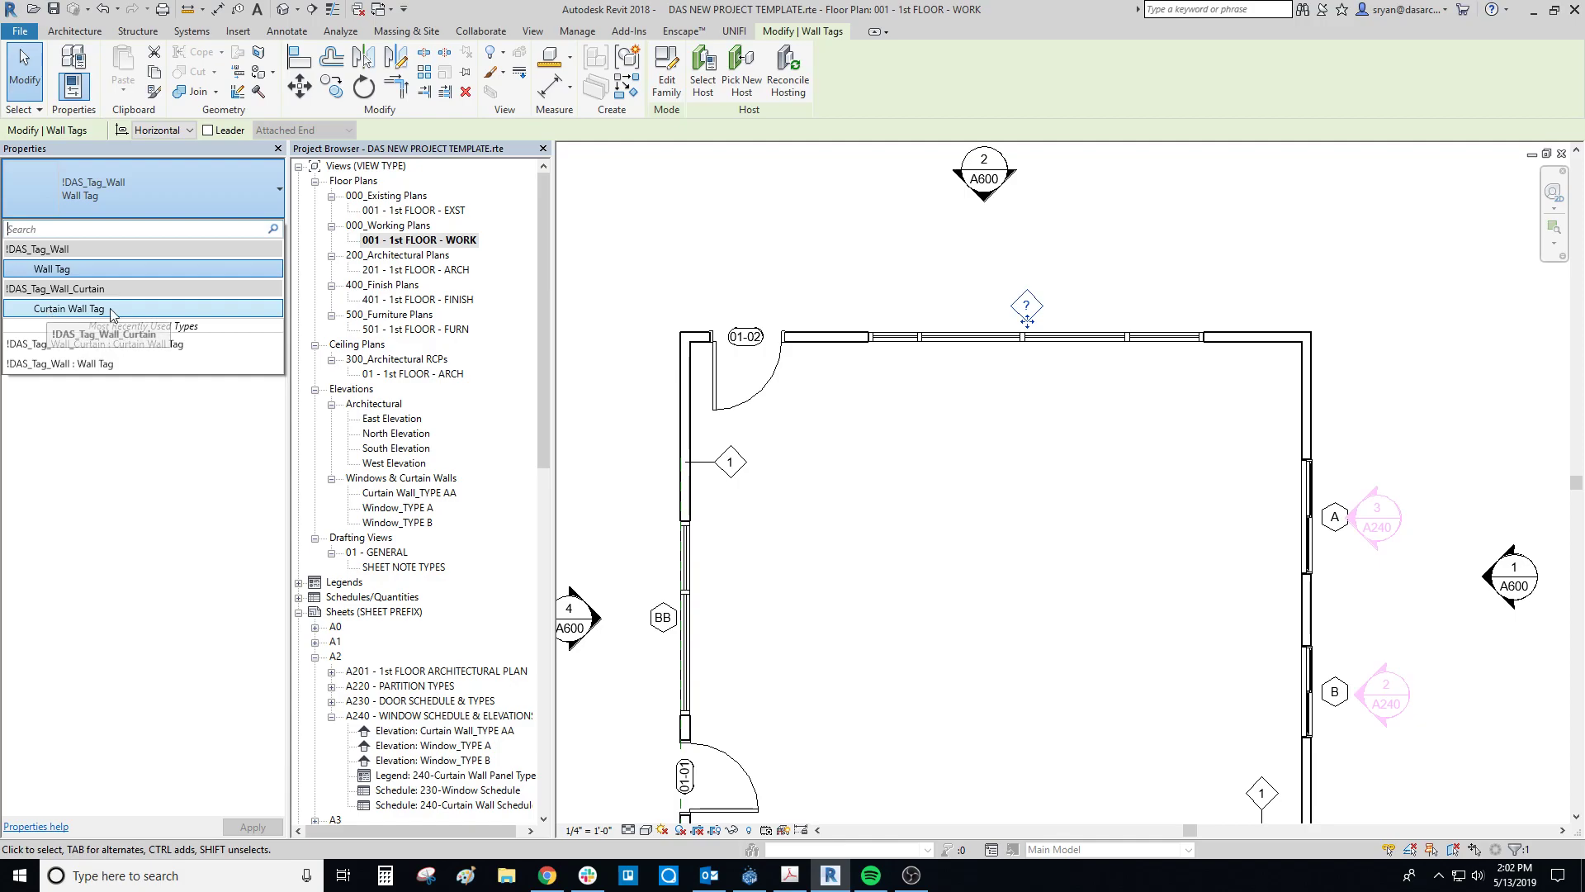
pyautogui.click(49, 309)
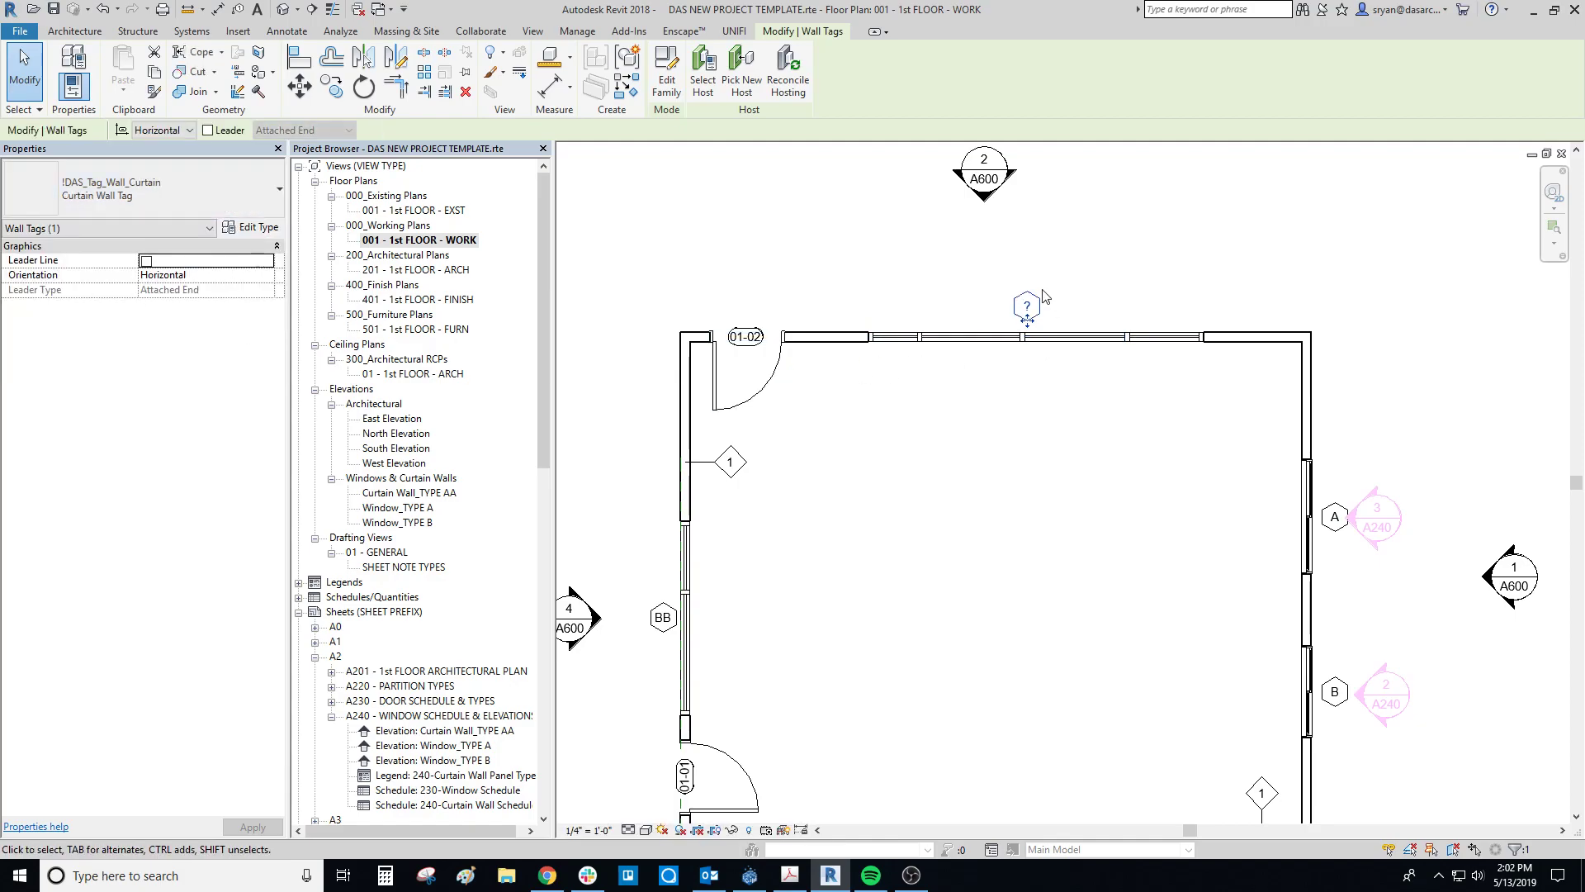
# Examine the existing tags of windows A and B and curtain walls AA and BB around the working plan.
pyautogui.scroll(2, 1353, 535)
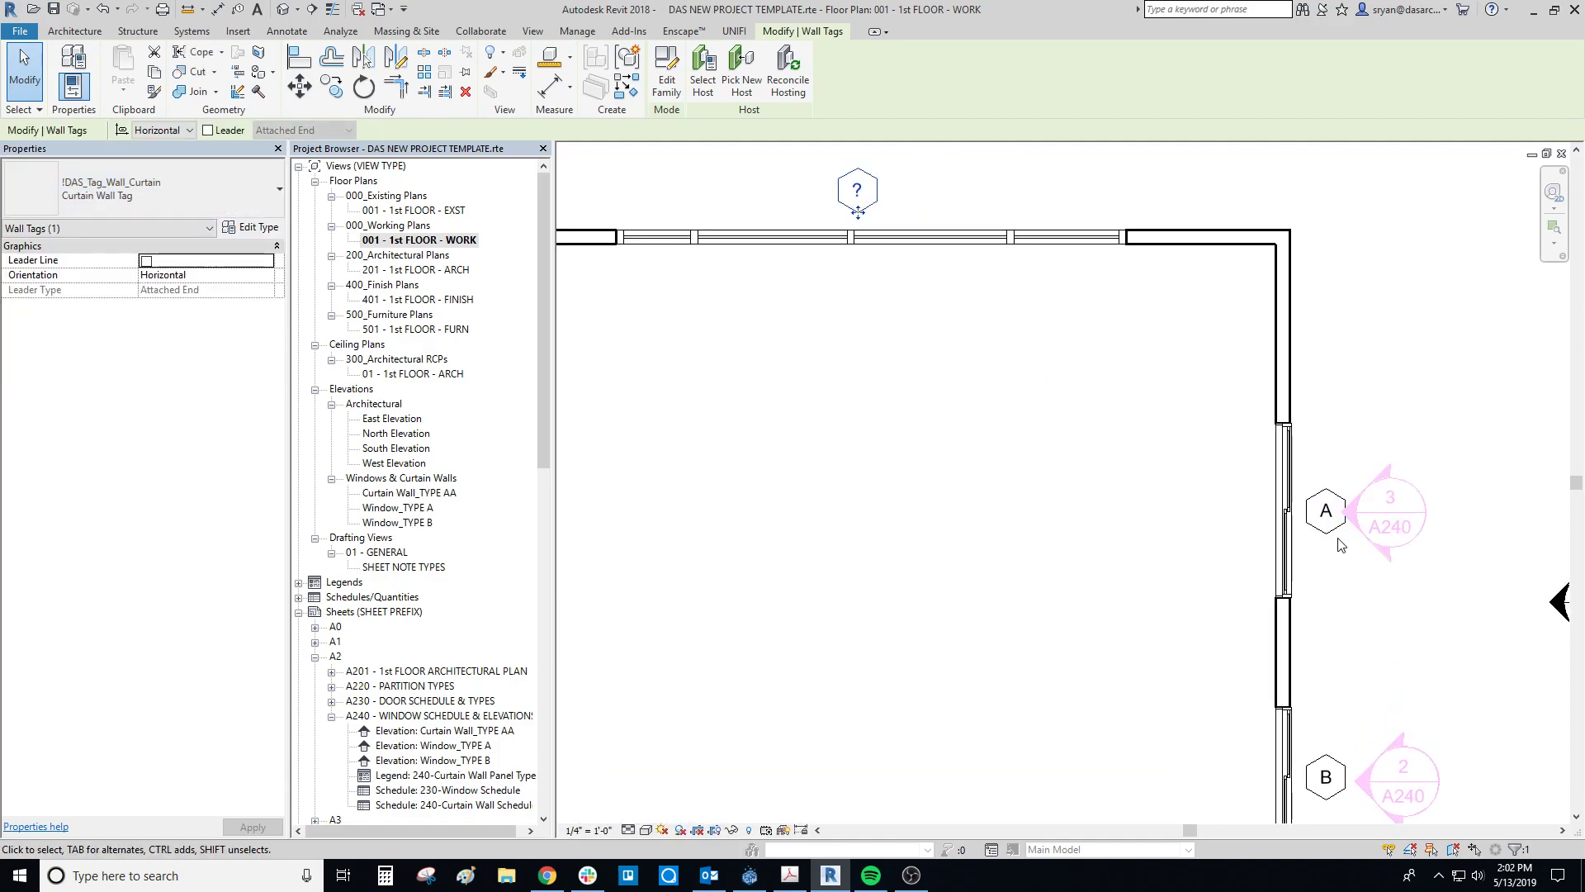
pyautogui.moveTo(1322, 461); pyautogui.dragTo(1321, 528, button='middle')
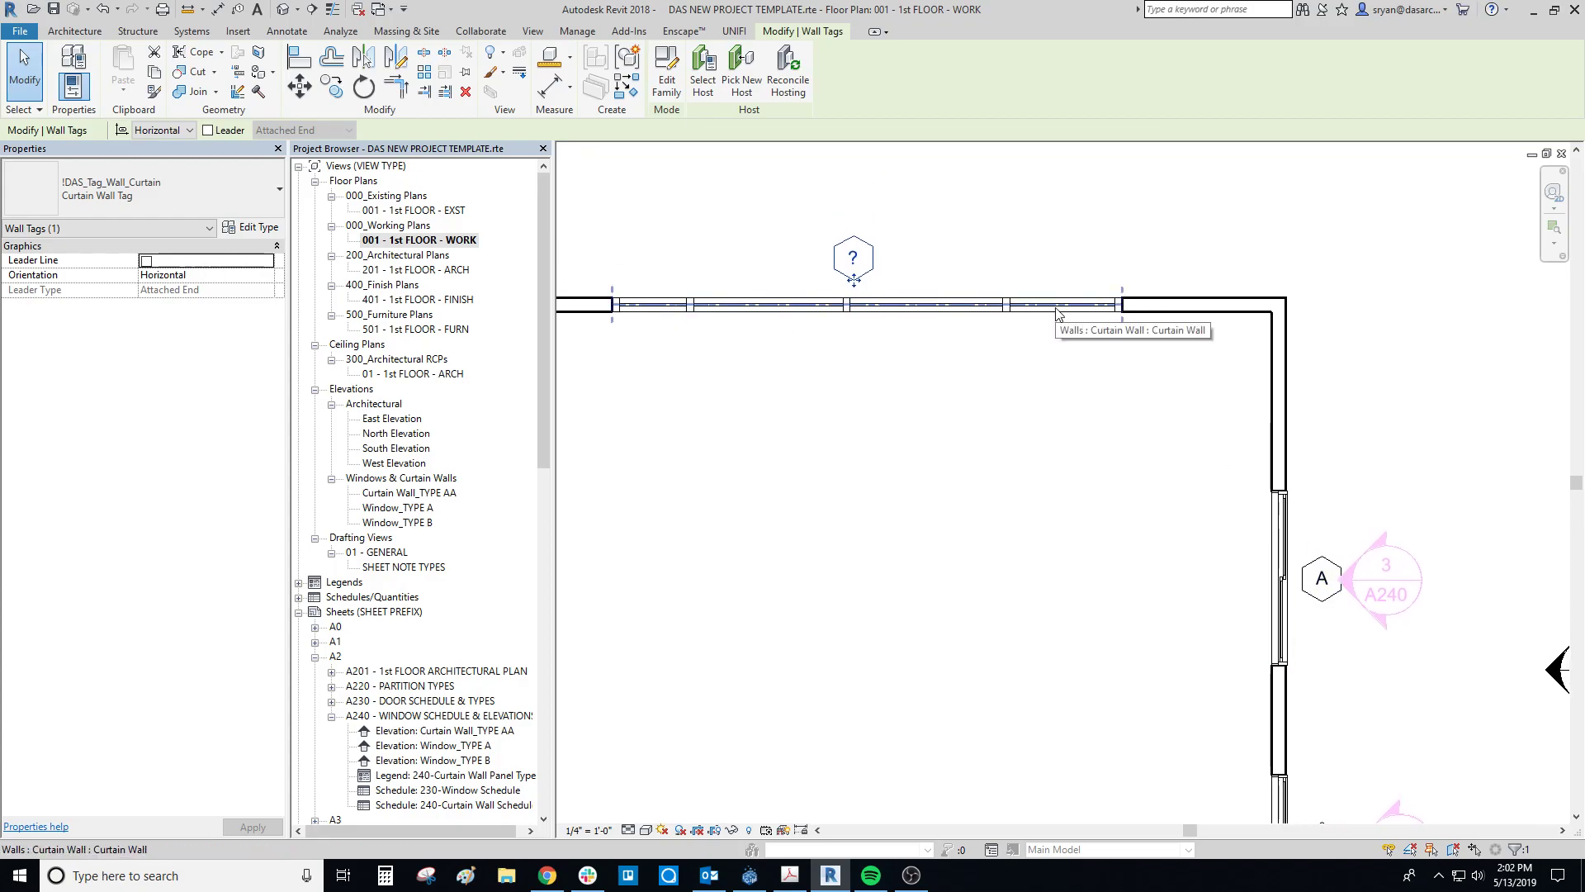
pyautogui.moveTo(880, 288); pyautogui.dragTo(940, 297, button='middle')
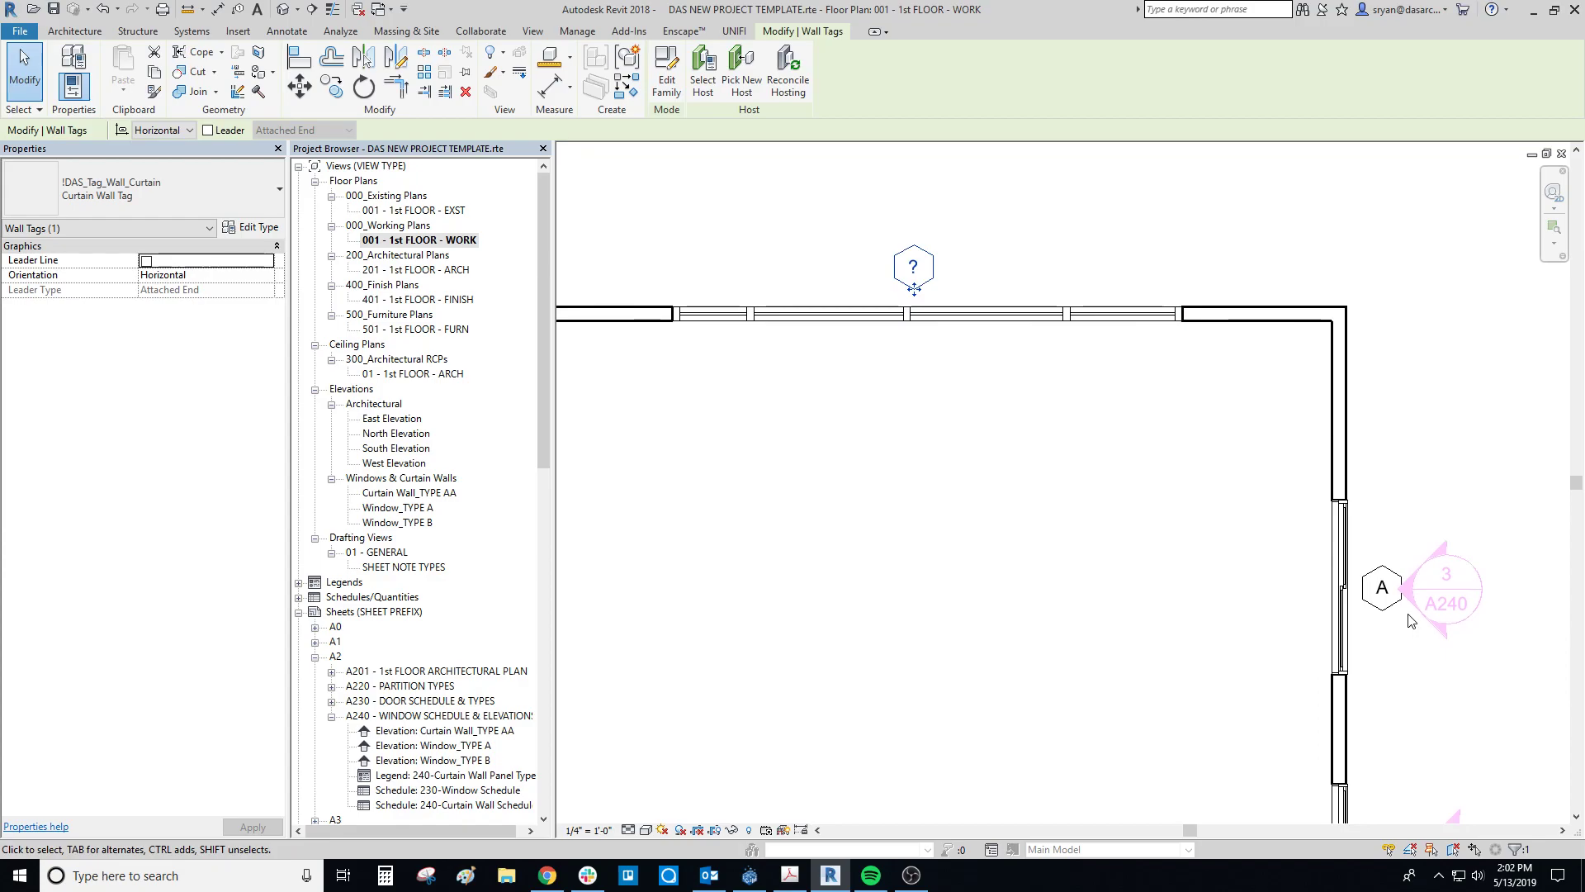
pyautogui.moveTo(1395, 605); pyautogui.dragTo(1352, 421, button='middle')
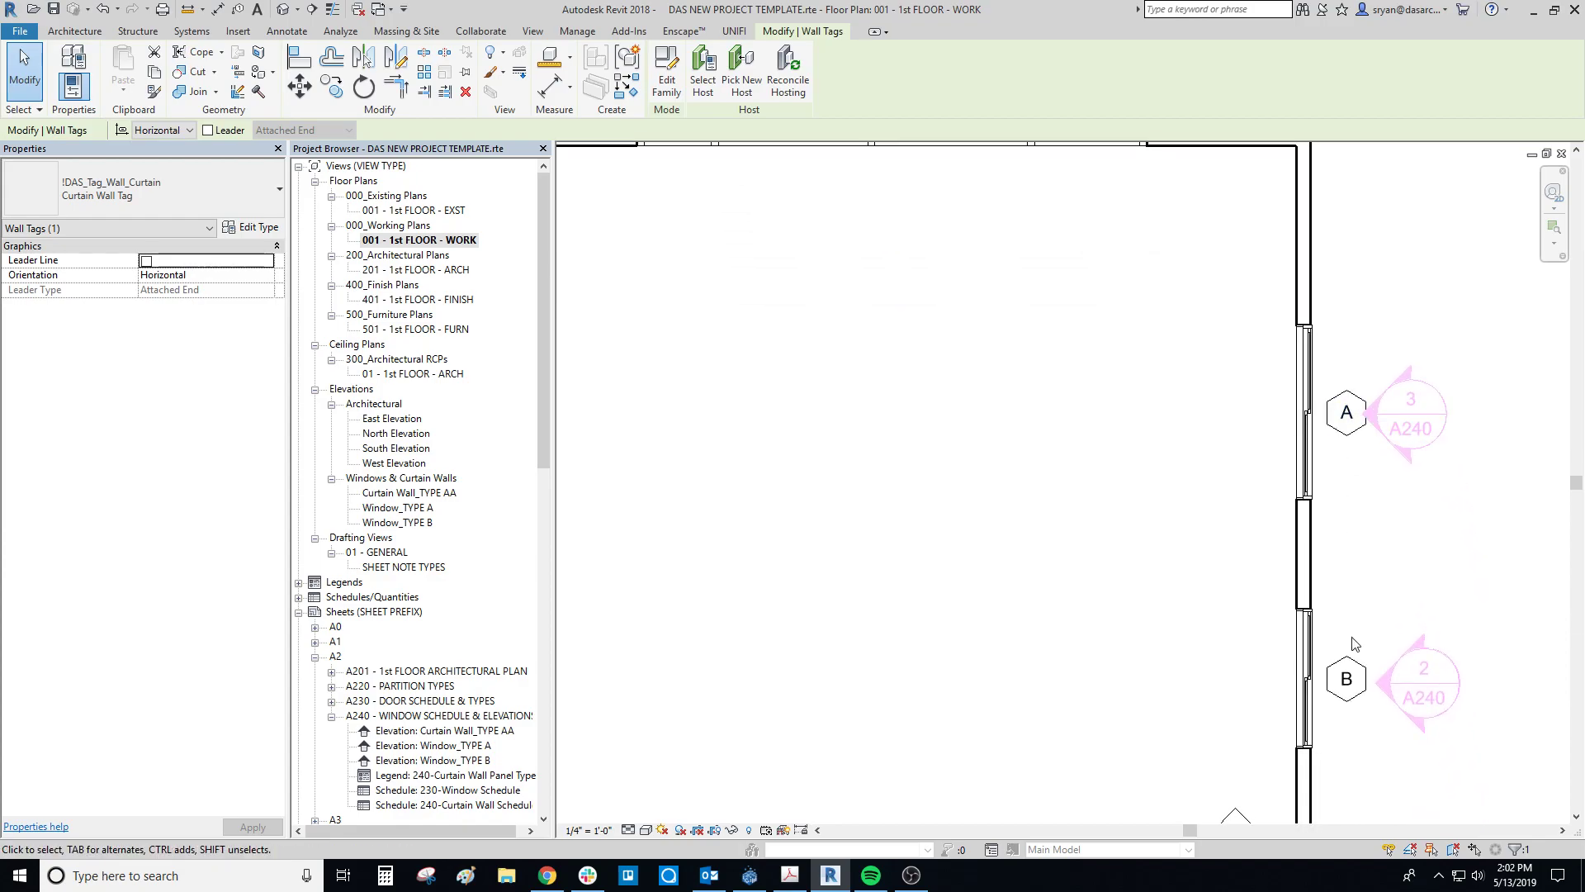
pyautogui.moveTo(1338, 695); pyautogui.dragTo(1343, 633, button='middle')
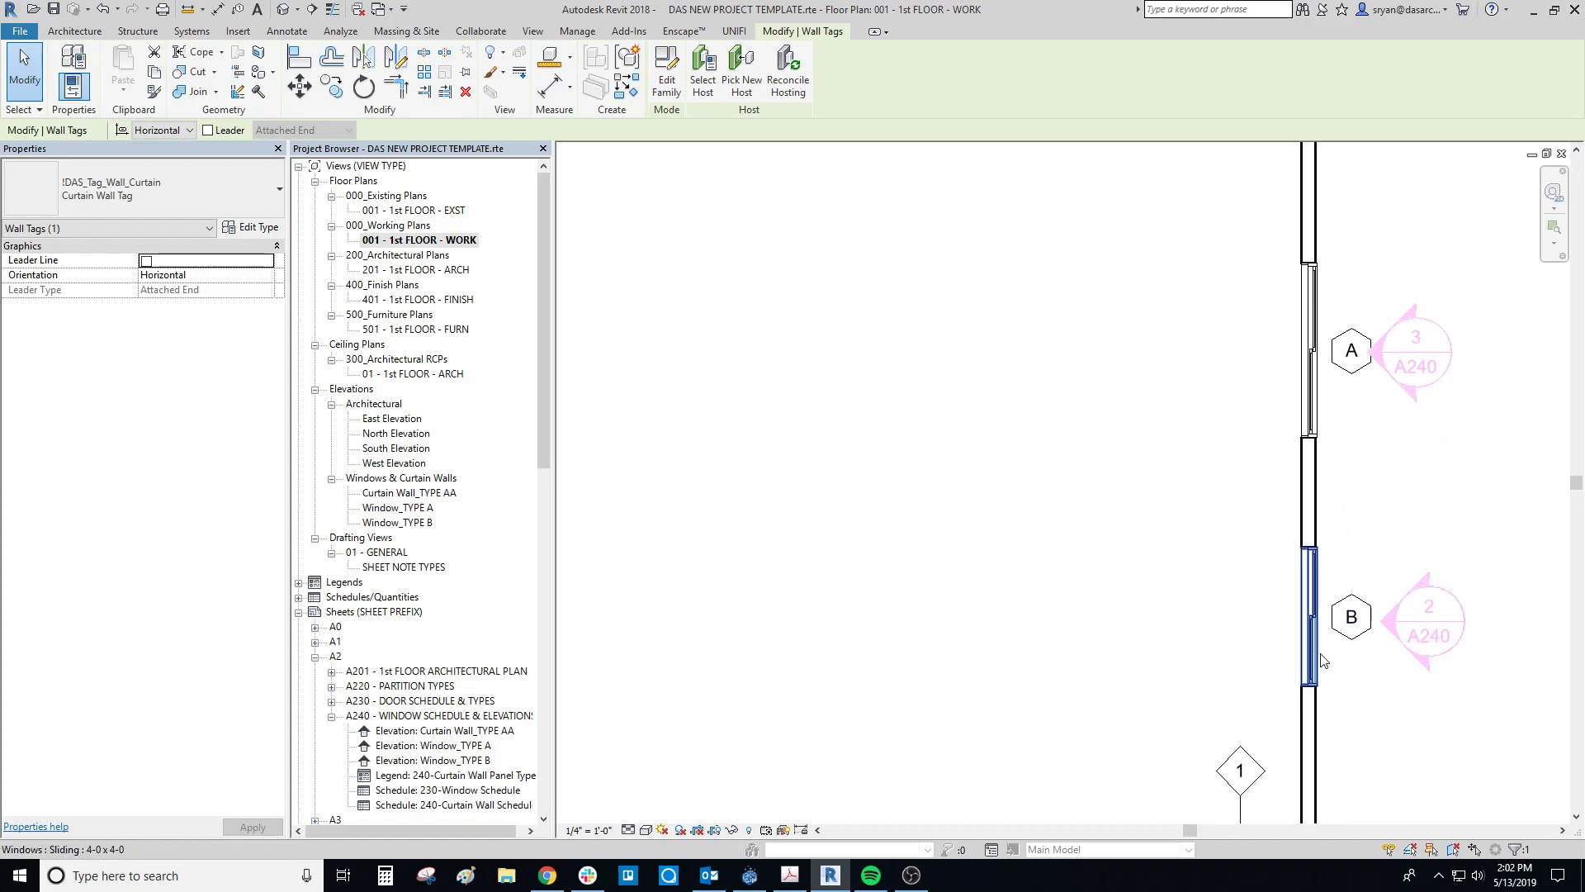
pyautogui.moveTo(1322, 411); pyautogui.dragTo(1387, 698, button='middle')
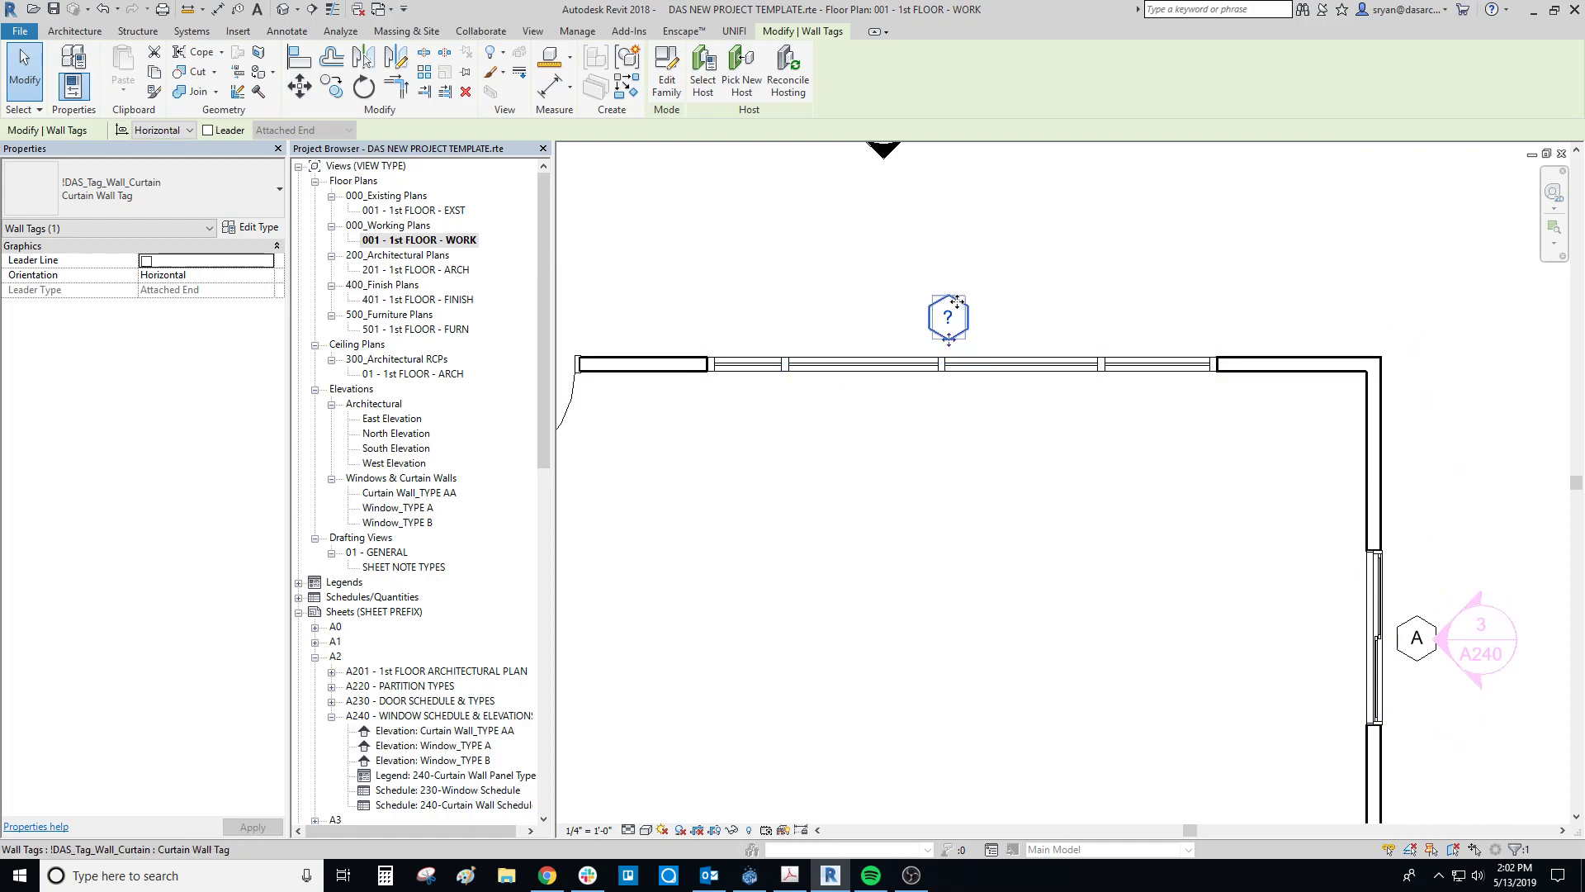
pyautogui.scroll(-2, 957, 340)
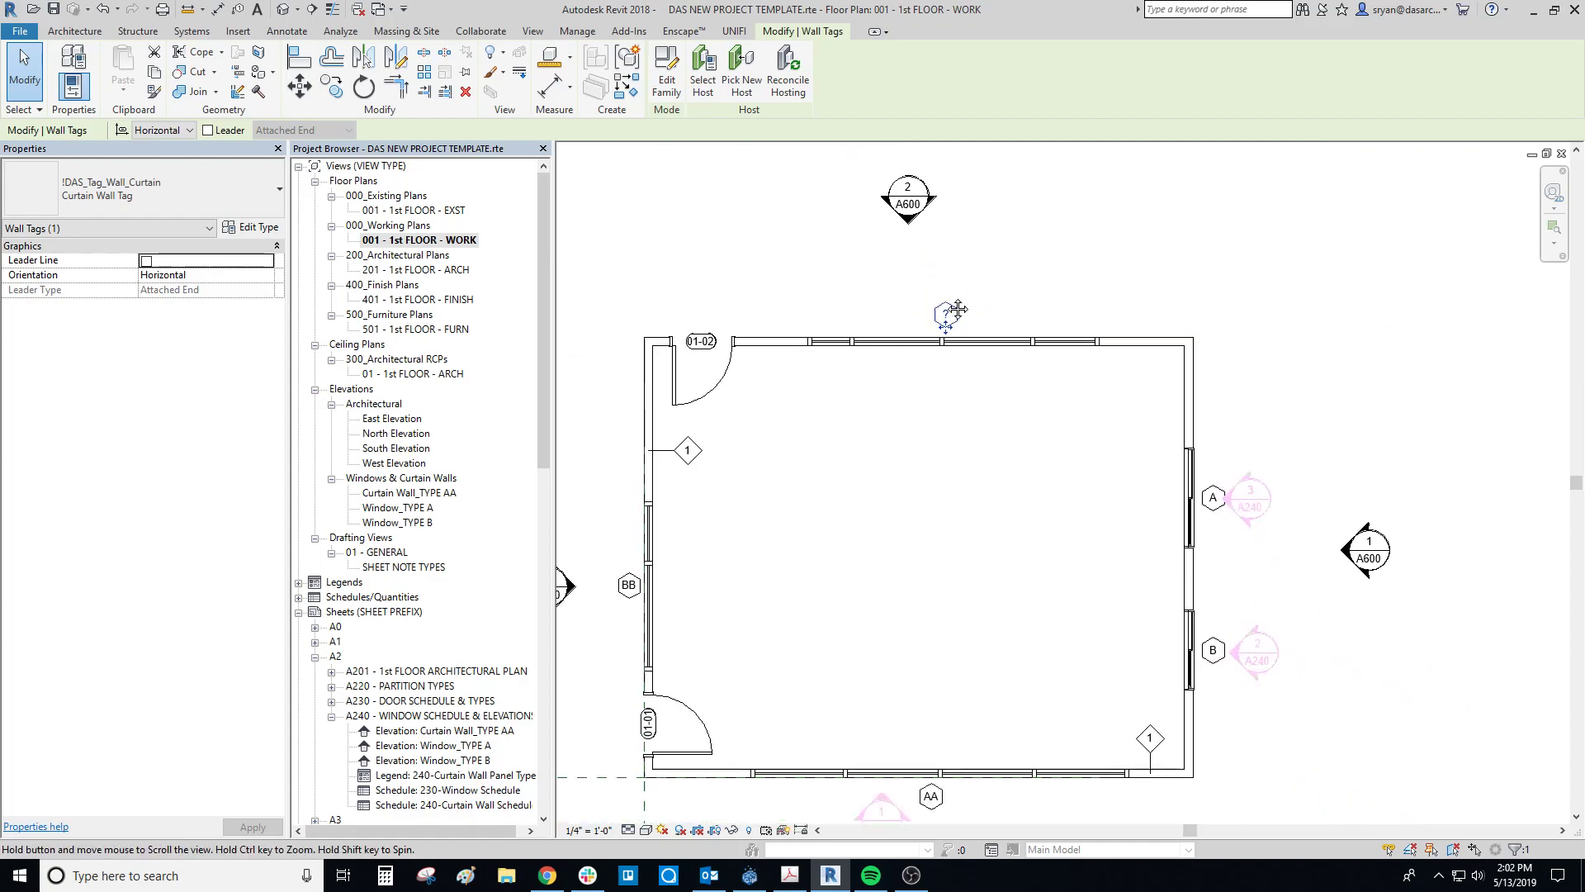
pyautogui.moveTo(958, 340); pyautogui.dragTo(957, 120, button='middle')
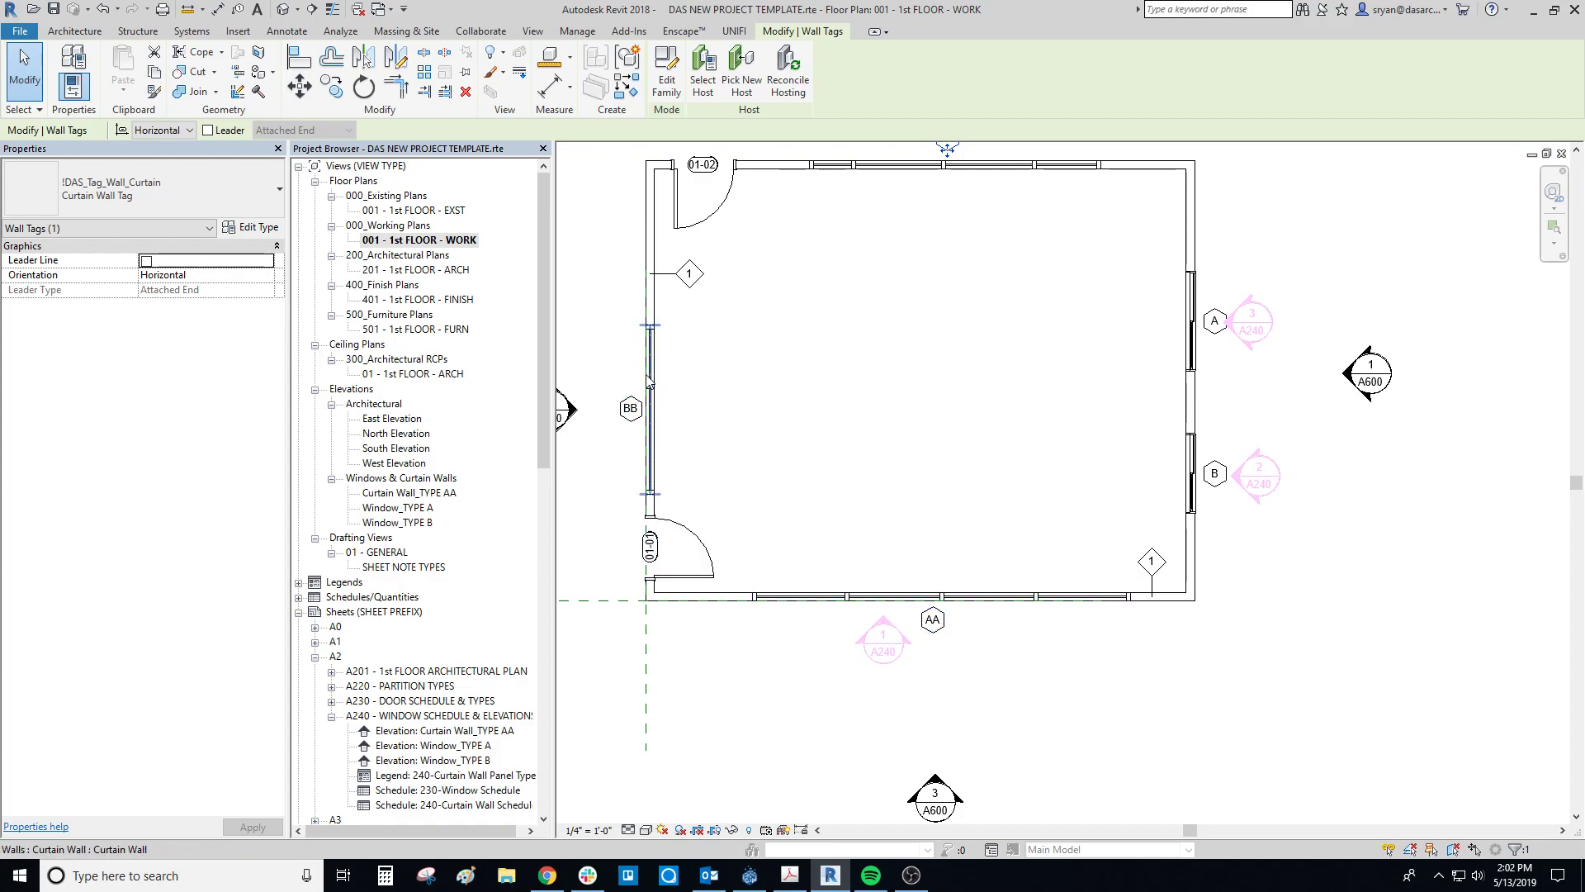
# Enter CC as the mark in the north curtain wall's tag.
pyautogui.moveTo(825, 347); pyautogui.dragTo(826, 545, button='middle')
pyautogui.scroll(2, 898, 420)
pyautogui.click(927, 341)
pyautogui.write('cc')
pyautogui.press('BackSpace')
pyautogui.press('BackSpace')
pyautogui.write('CC')
pyautogui.click(949, 458)
pyautogui.scroll(-1, 938, 479)
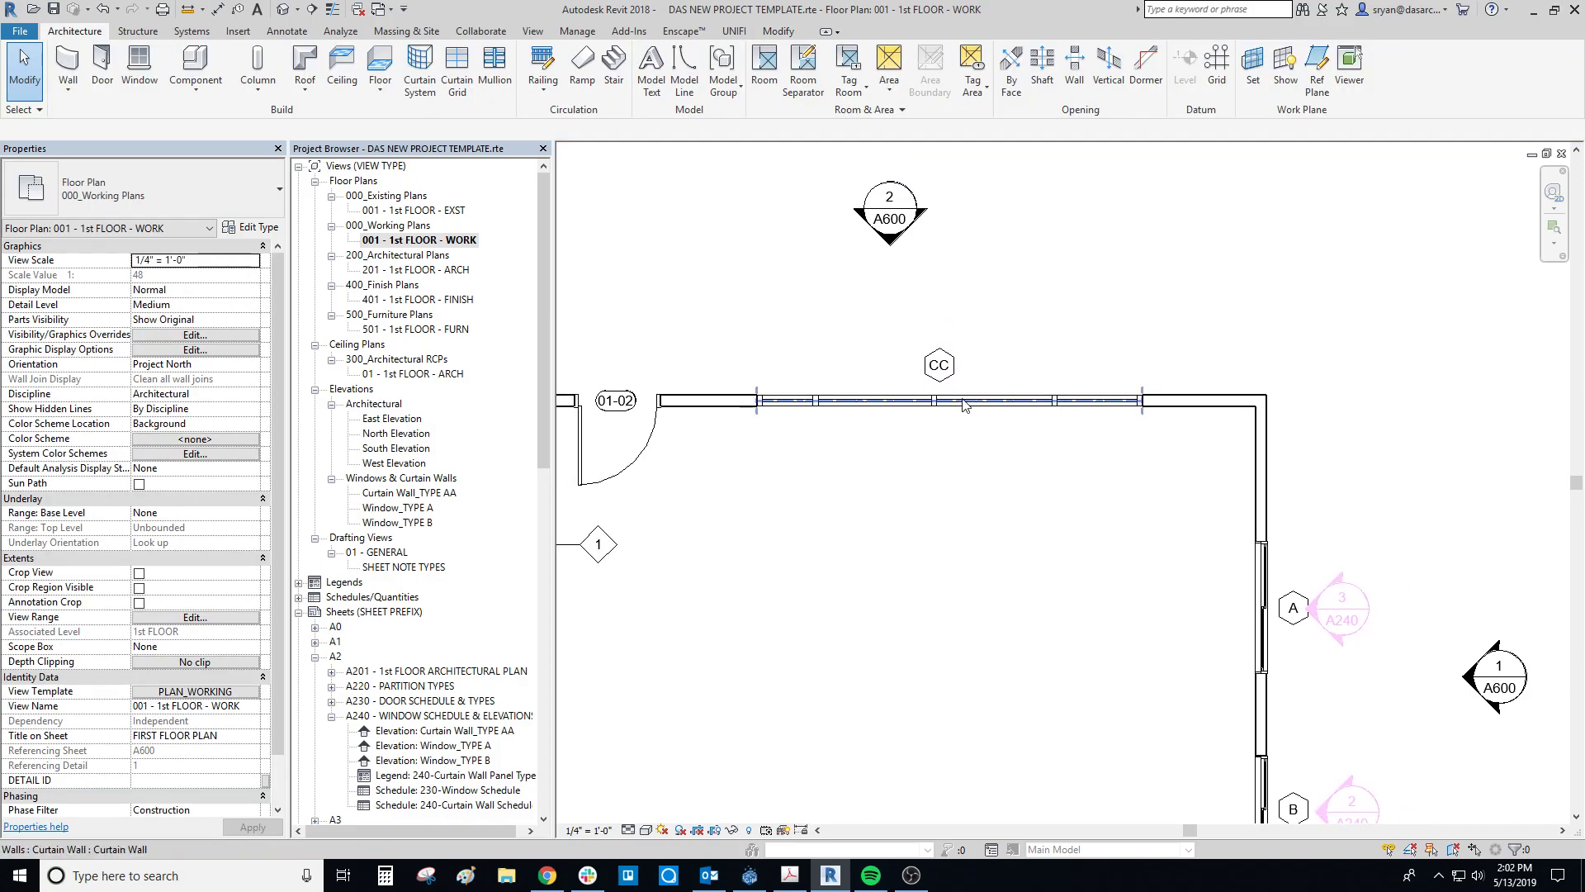
# Compare the properties of curtain walls AA, CC and BB with the basic wall segments in the west and north walls.
pyautogui.moveTo(967, 407); pyautogui.dragTo(1110, 323, button='middle')
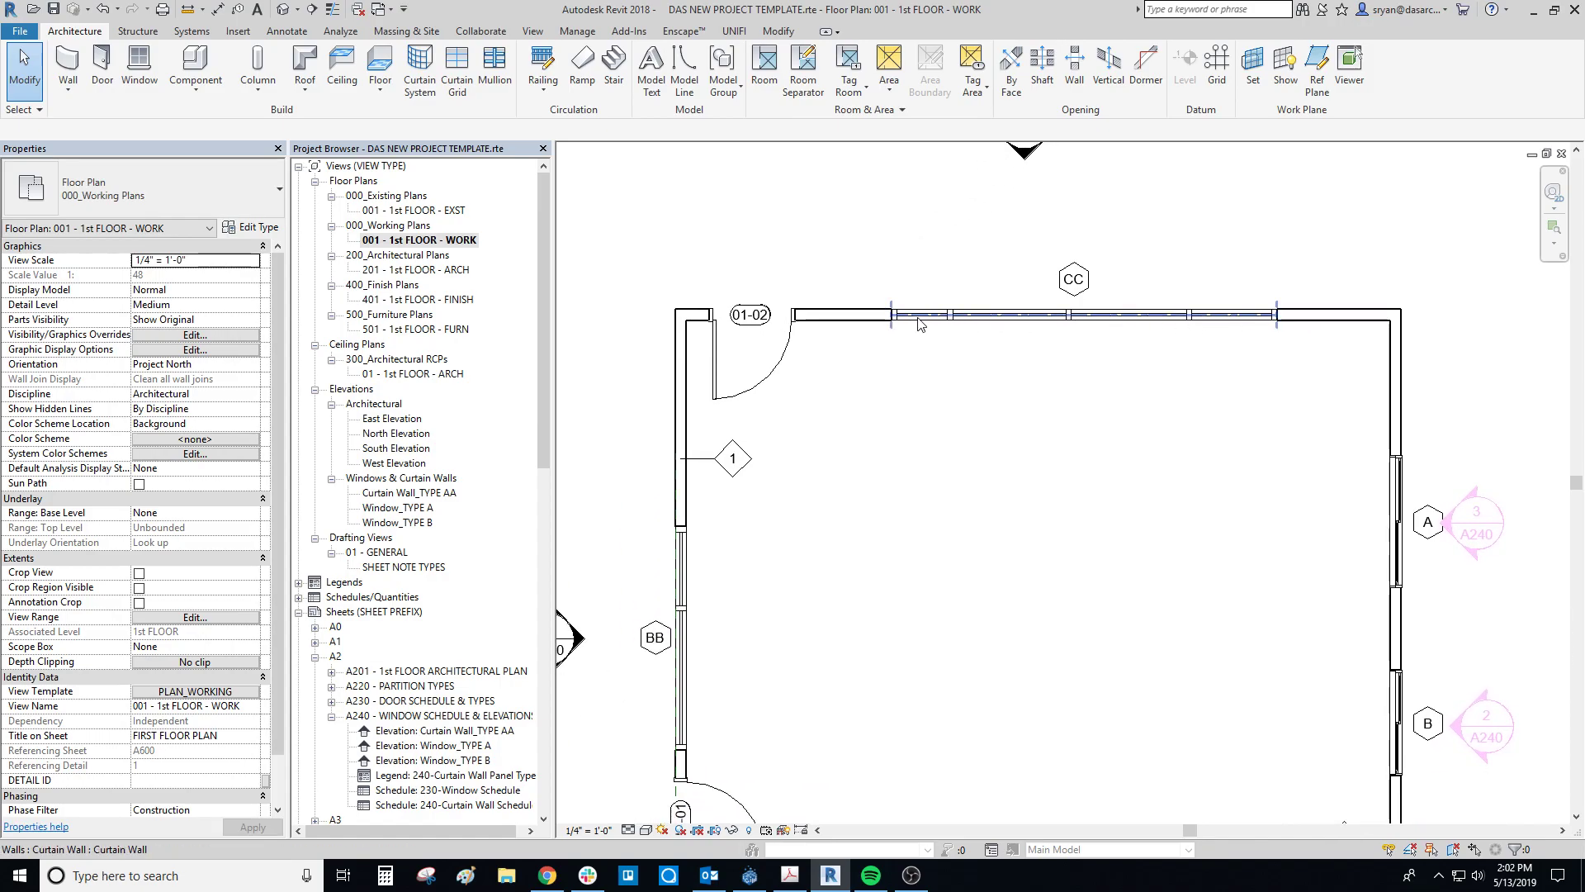
pyautogui.moveTo(904, 536); pyautogui.dragTo(900, 376, button='middle')
pyautogui.scroll(-1, 900, 378)
pyautogui.click(981, 669)
pyautogui.moveTo(994, 200); pyautogui.dragTo(985, 242, button='middle')
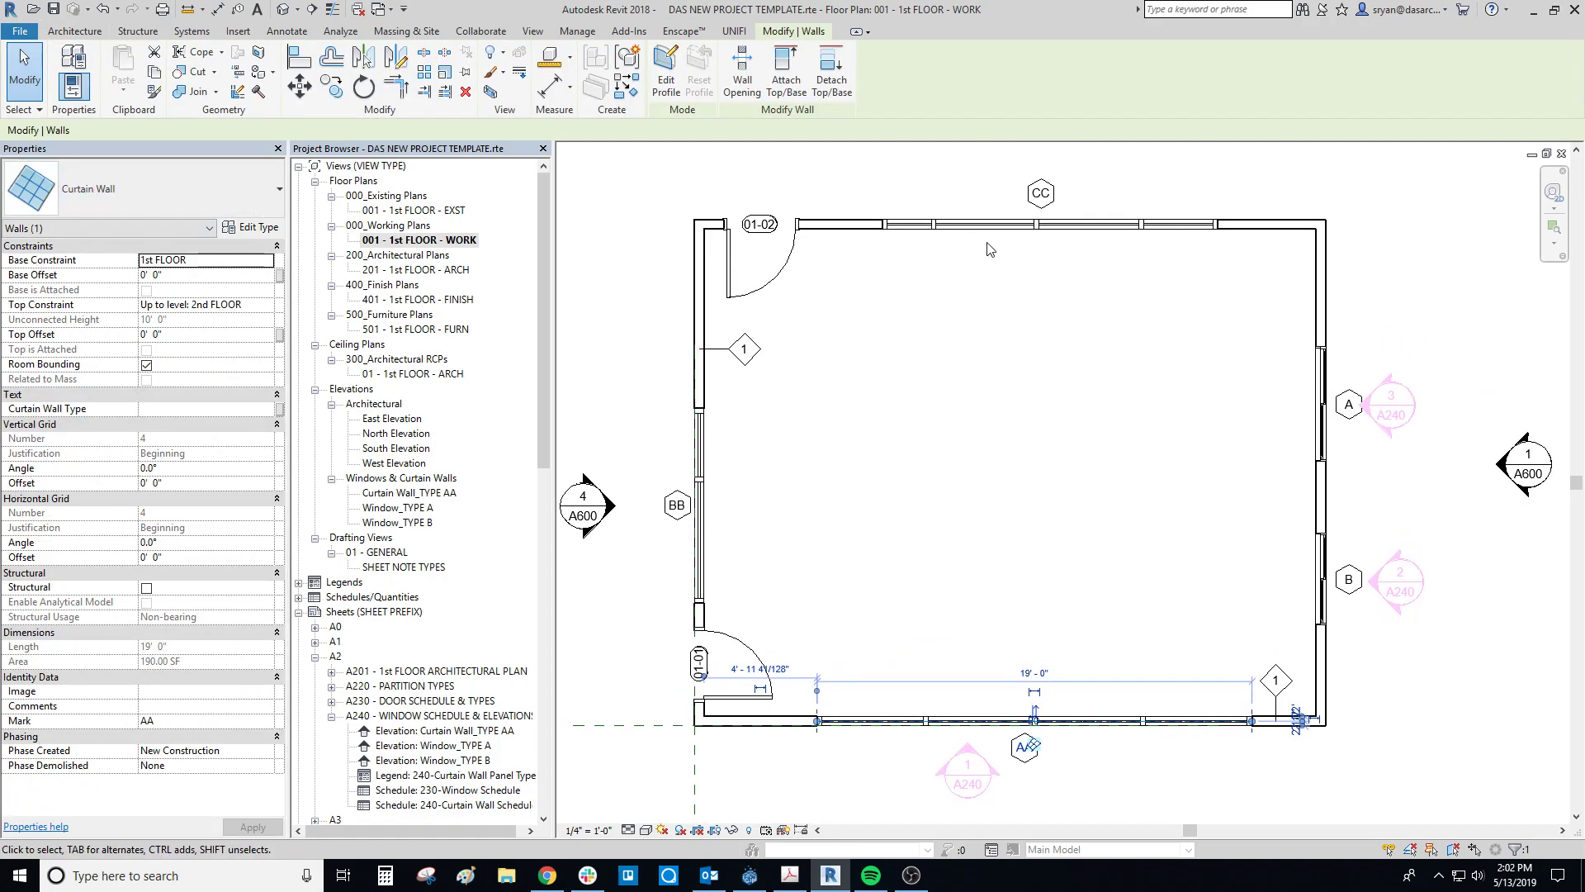
pyautogui.click(996, 226)
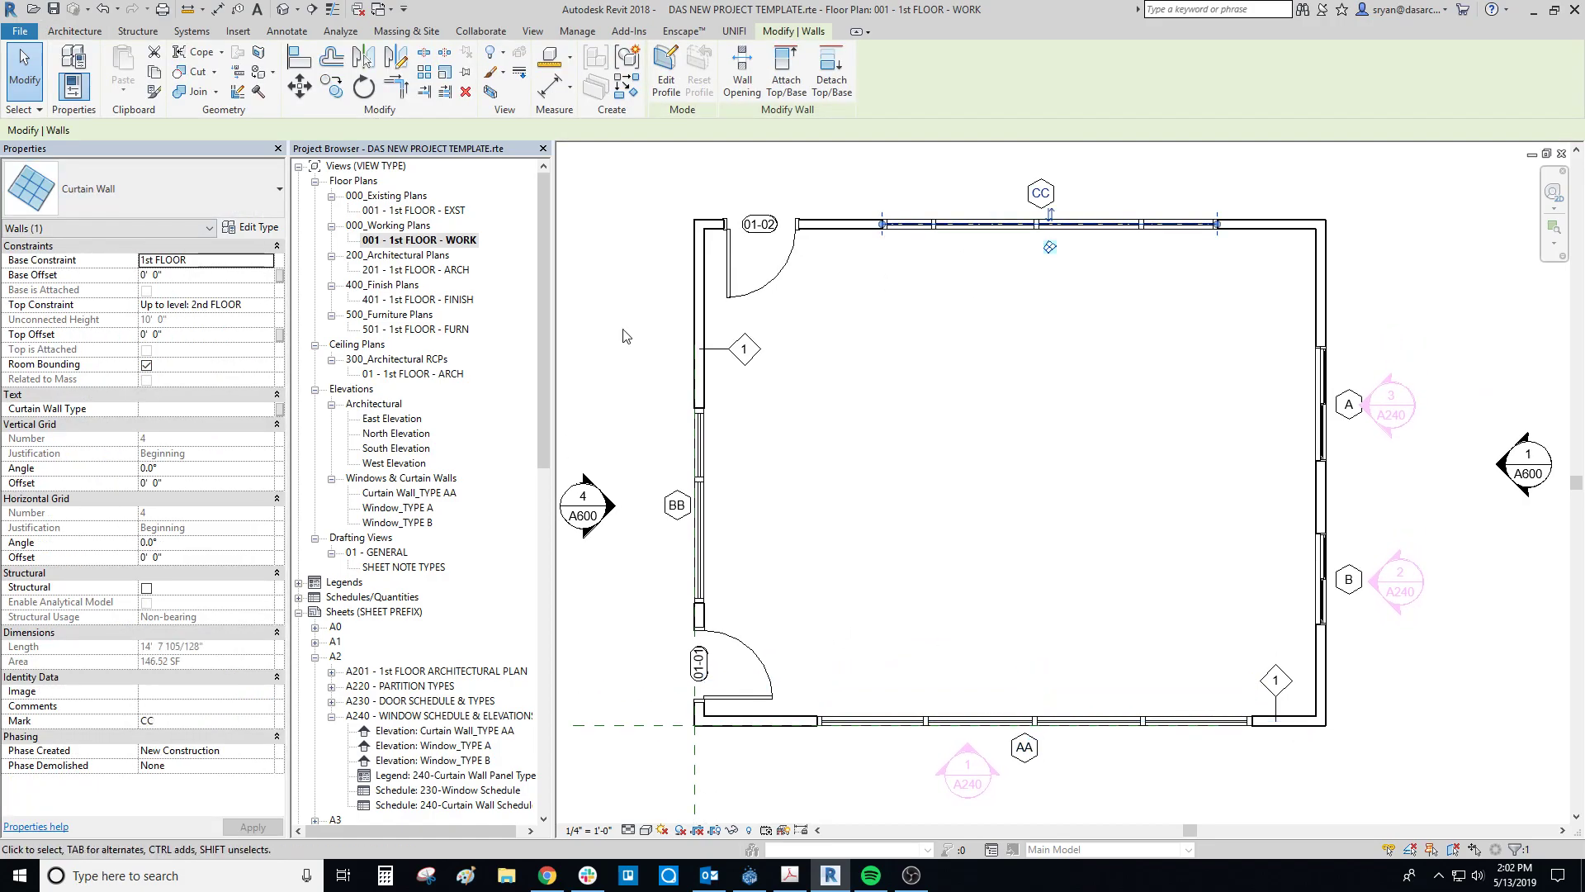
pyautogui.click(699, 464)
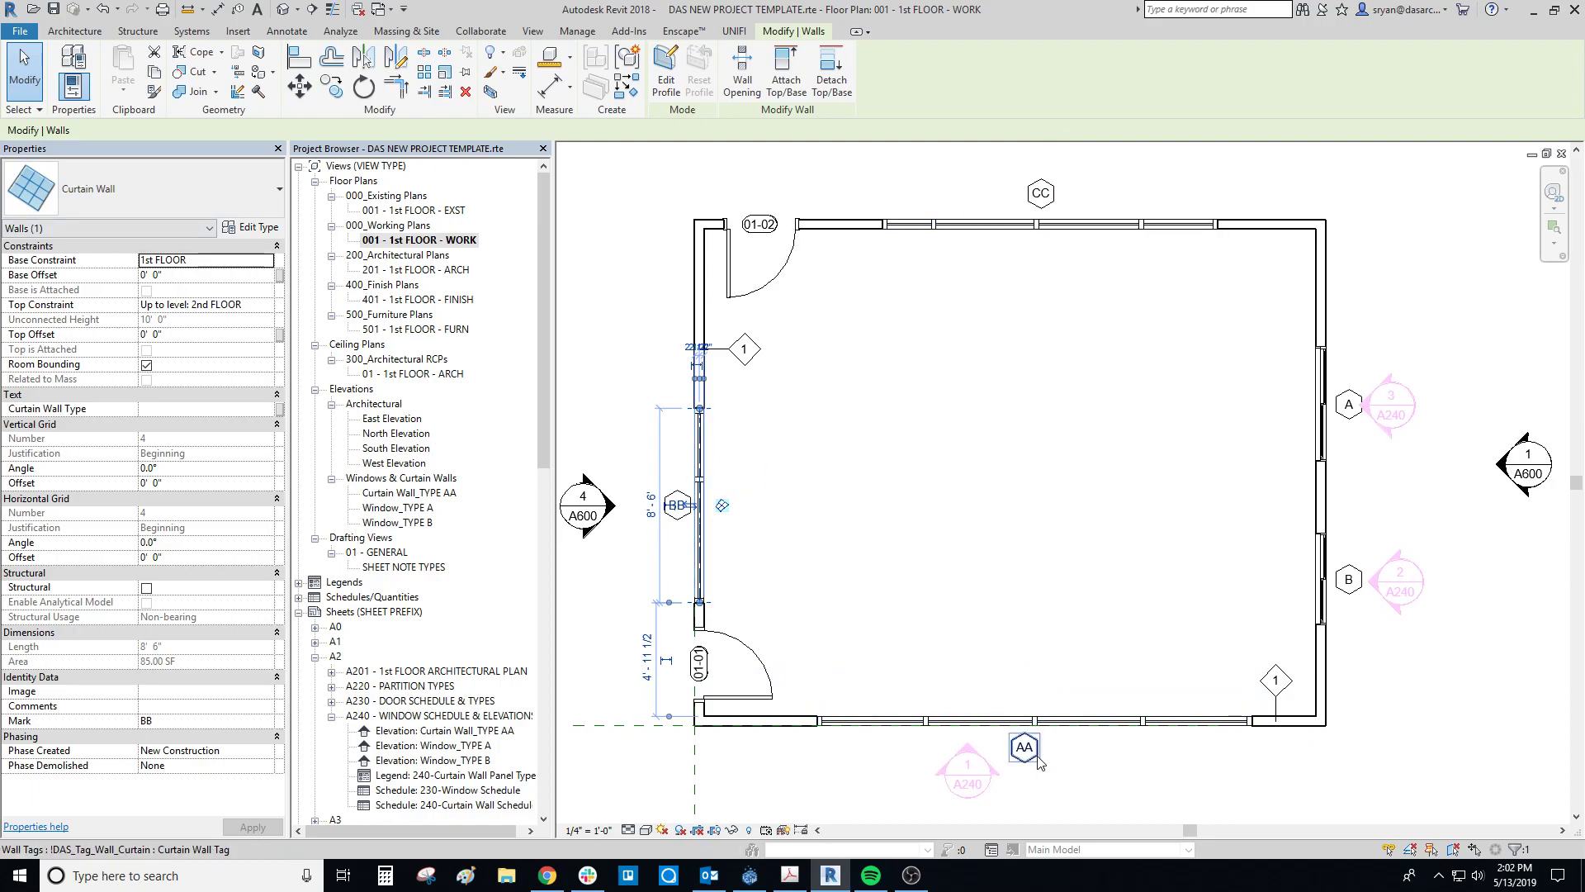
pyautogui.click(822, 429)
pyautogui.click(699, 330)
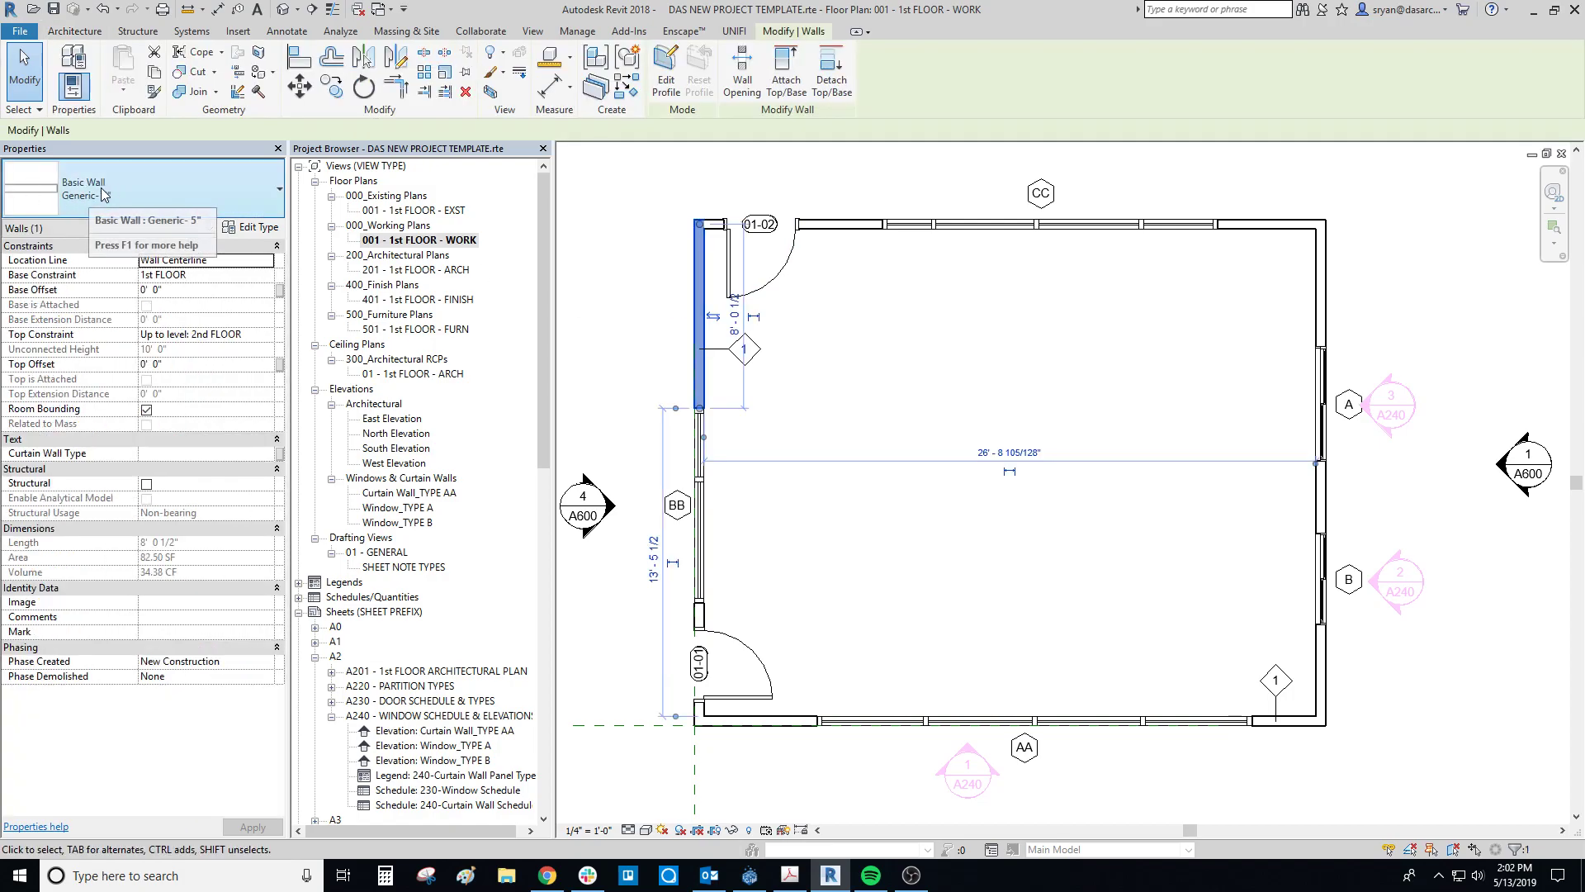
pyautogui.click(1251, 225)
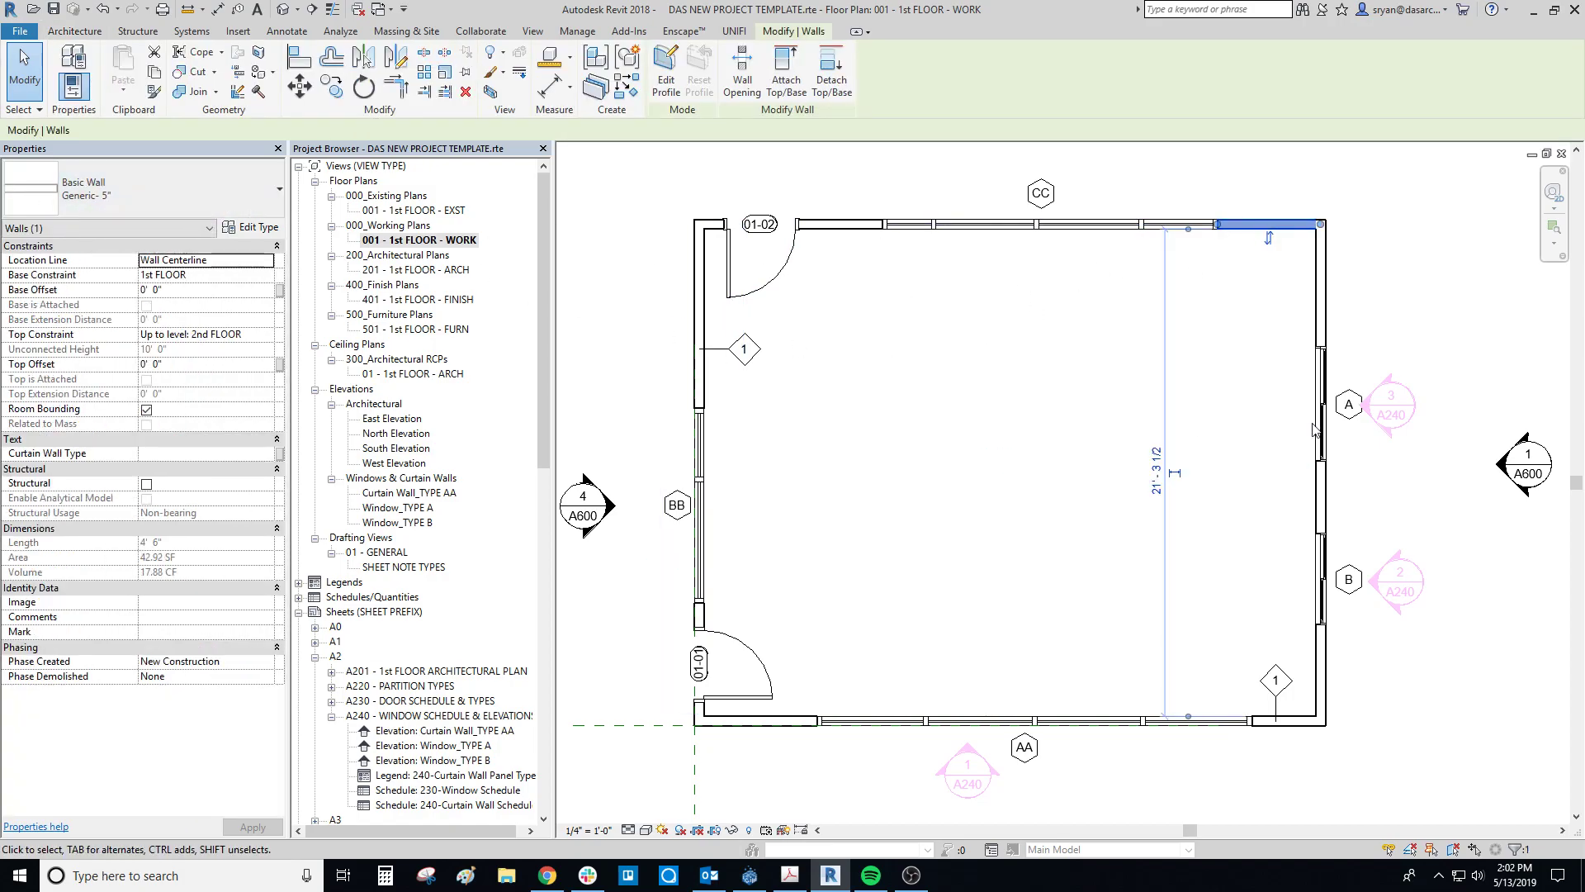
# Tag the basic wall segment east of curtain wall CC with a leader, using an attached end.
pyautogui.press('Escape')
pyautogui.press('t')
pyautogui.press('g')
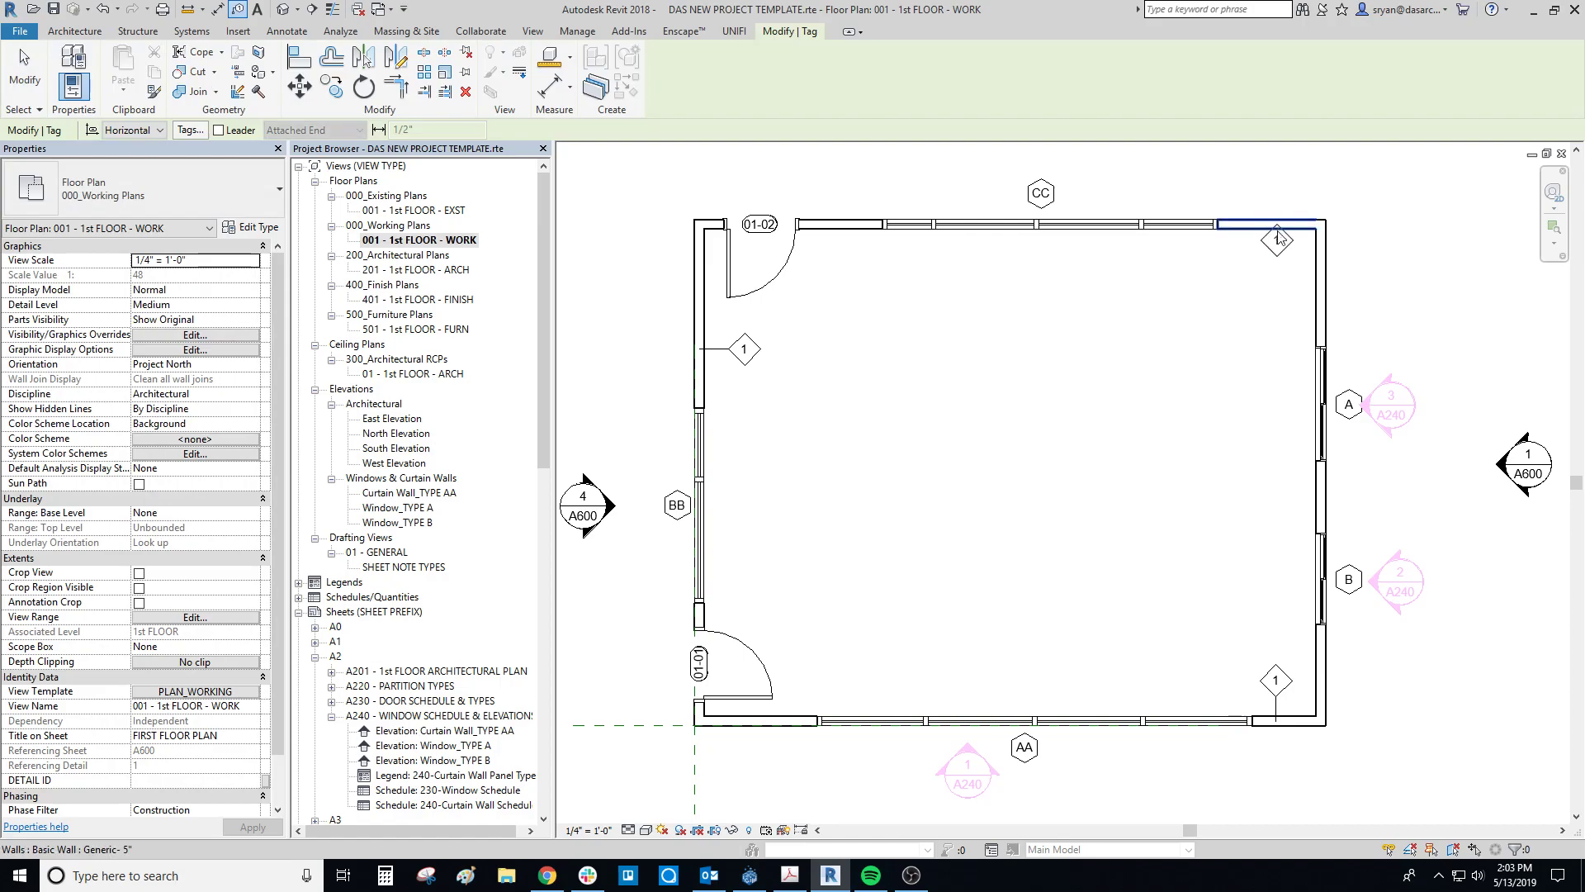
pyautogui.click(219, 130)
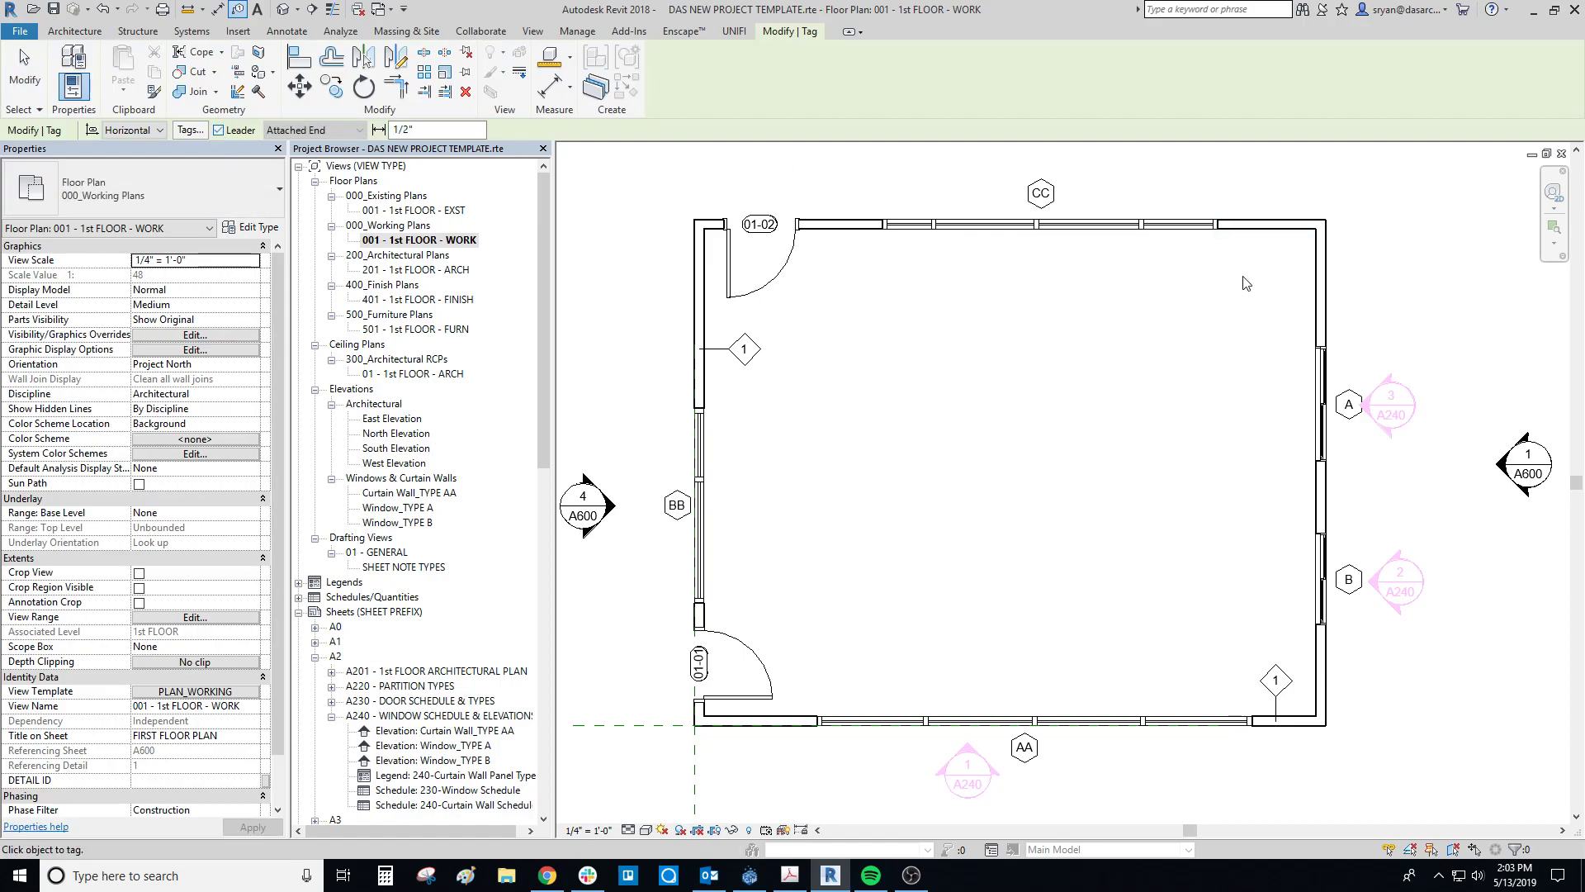
pyautogui.click(1258, 225)
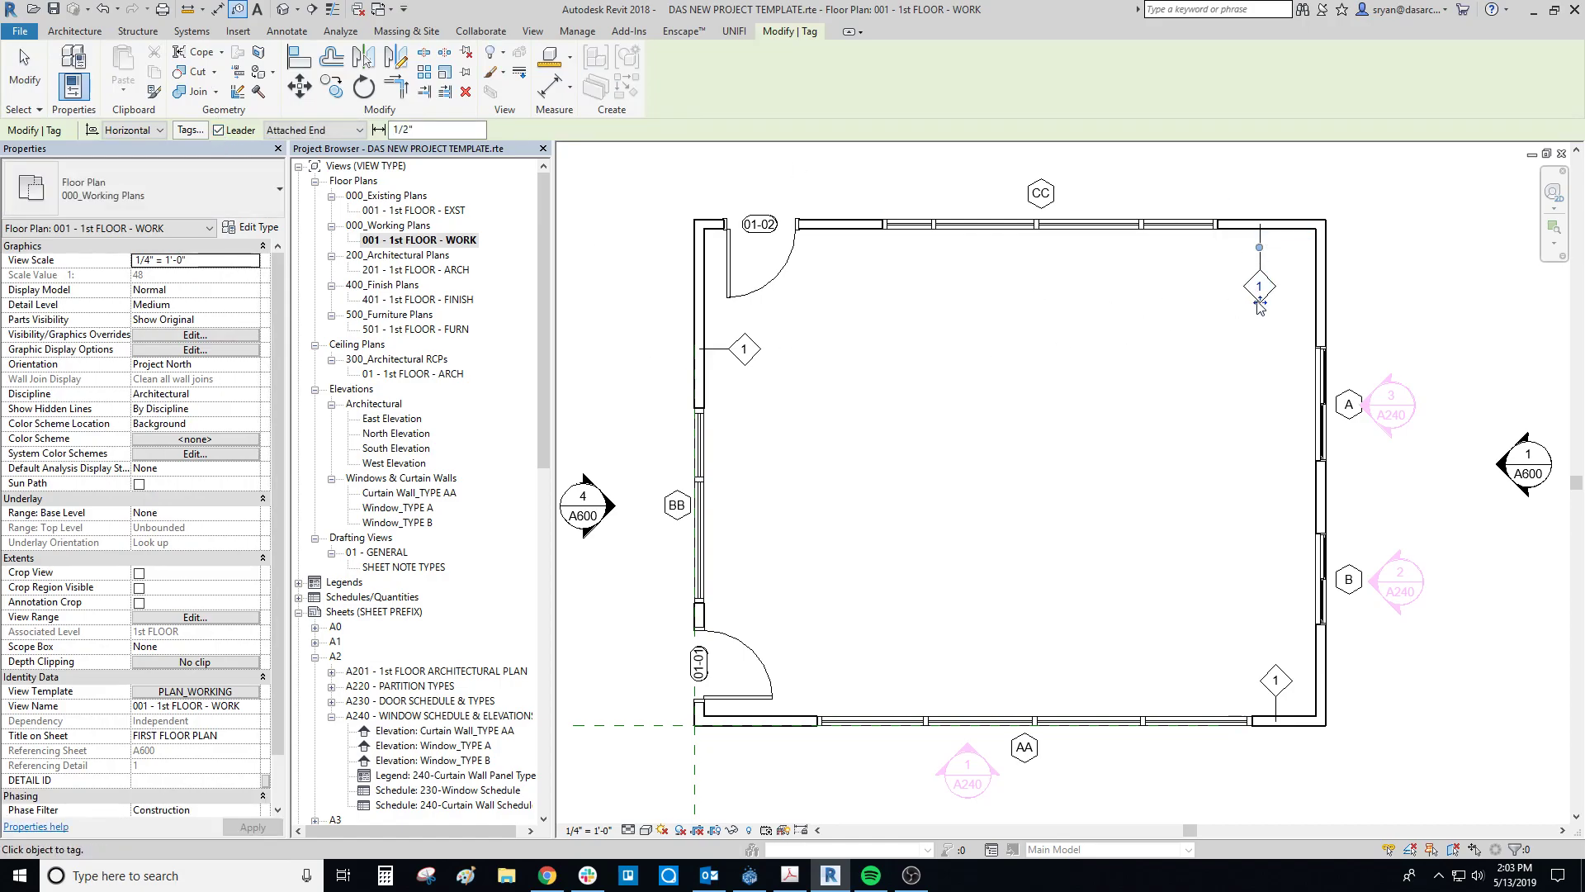
pyautogui.press('Escape')
pyautogui.press('Escape')
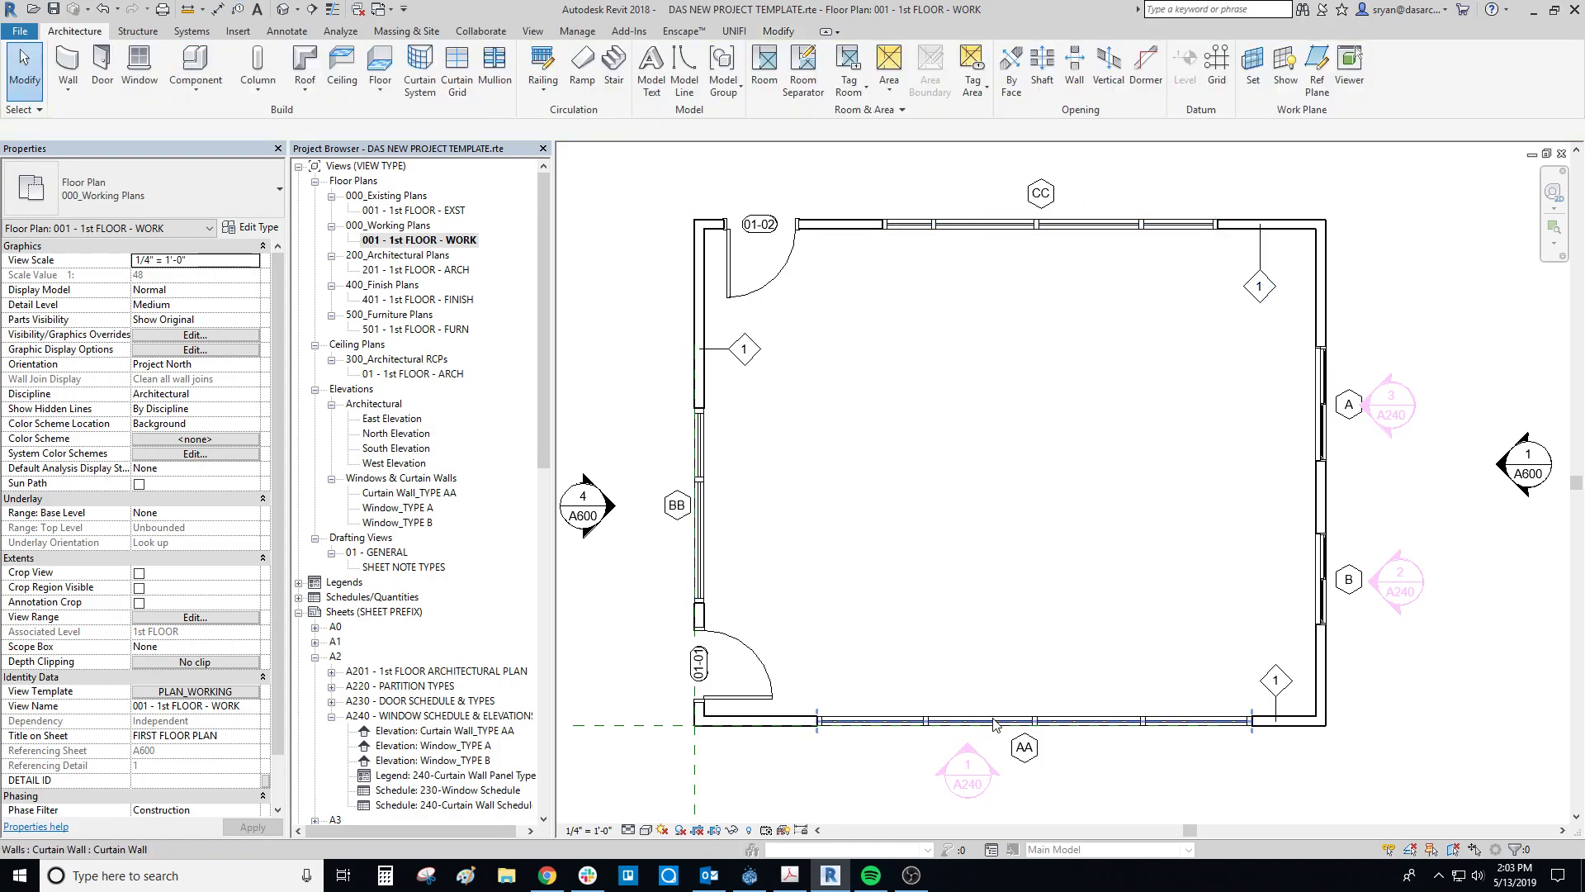
pyautogui.moveTo(1001, 592); pyautogui.dragTo(999, 542, button='middle')
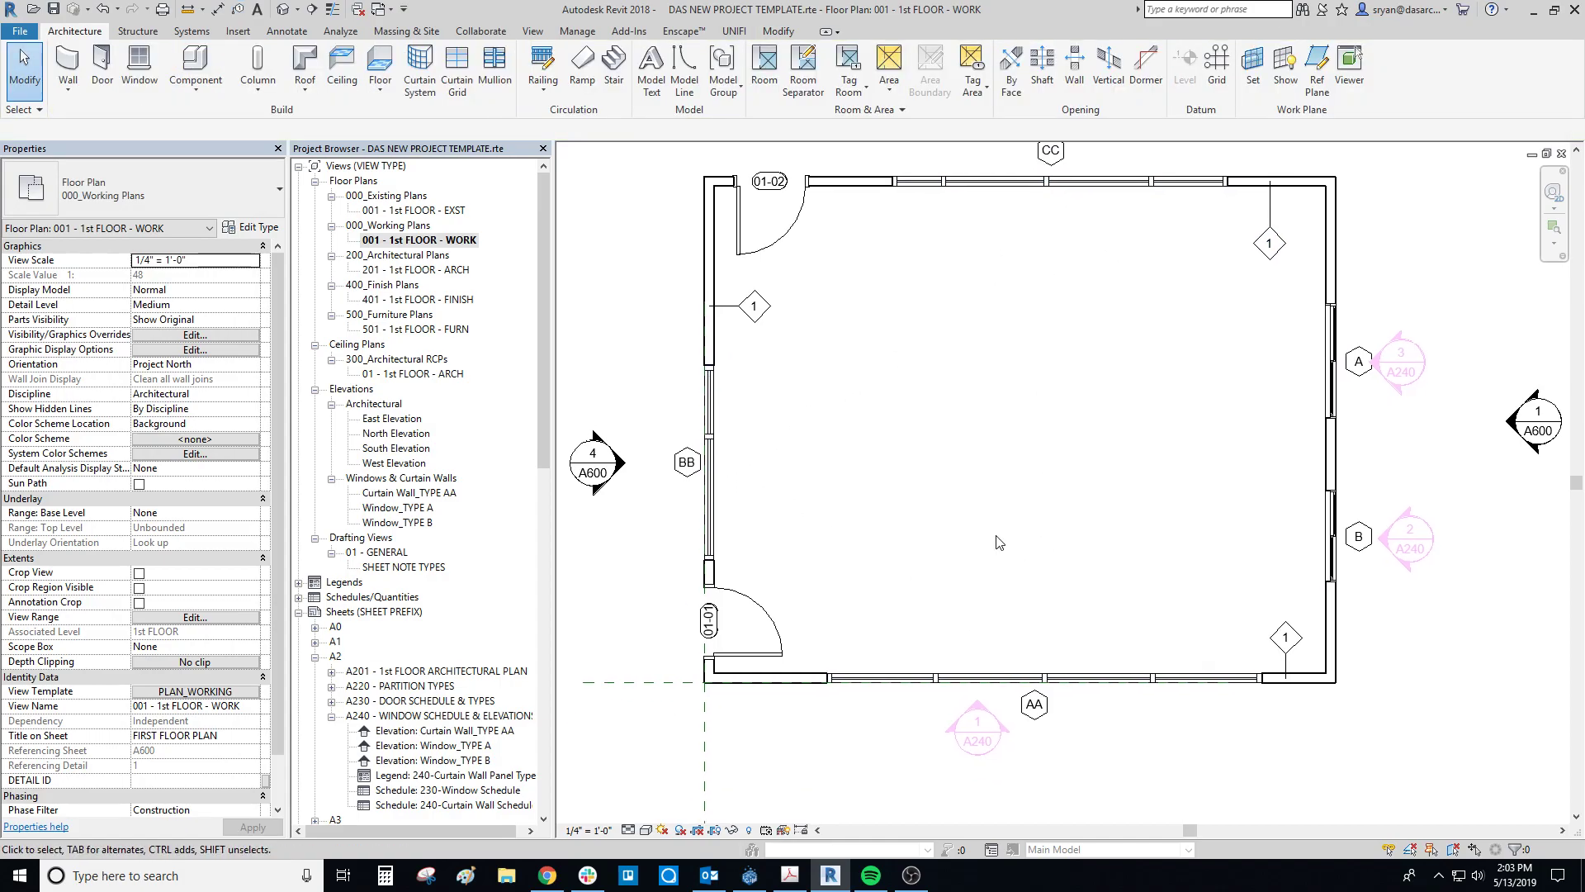
pyautogui.click(1025, 706)
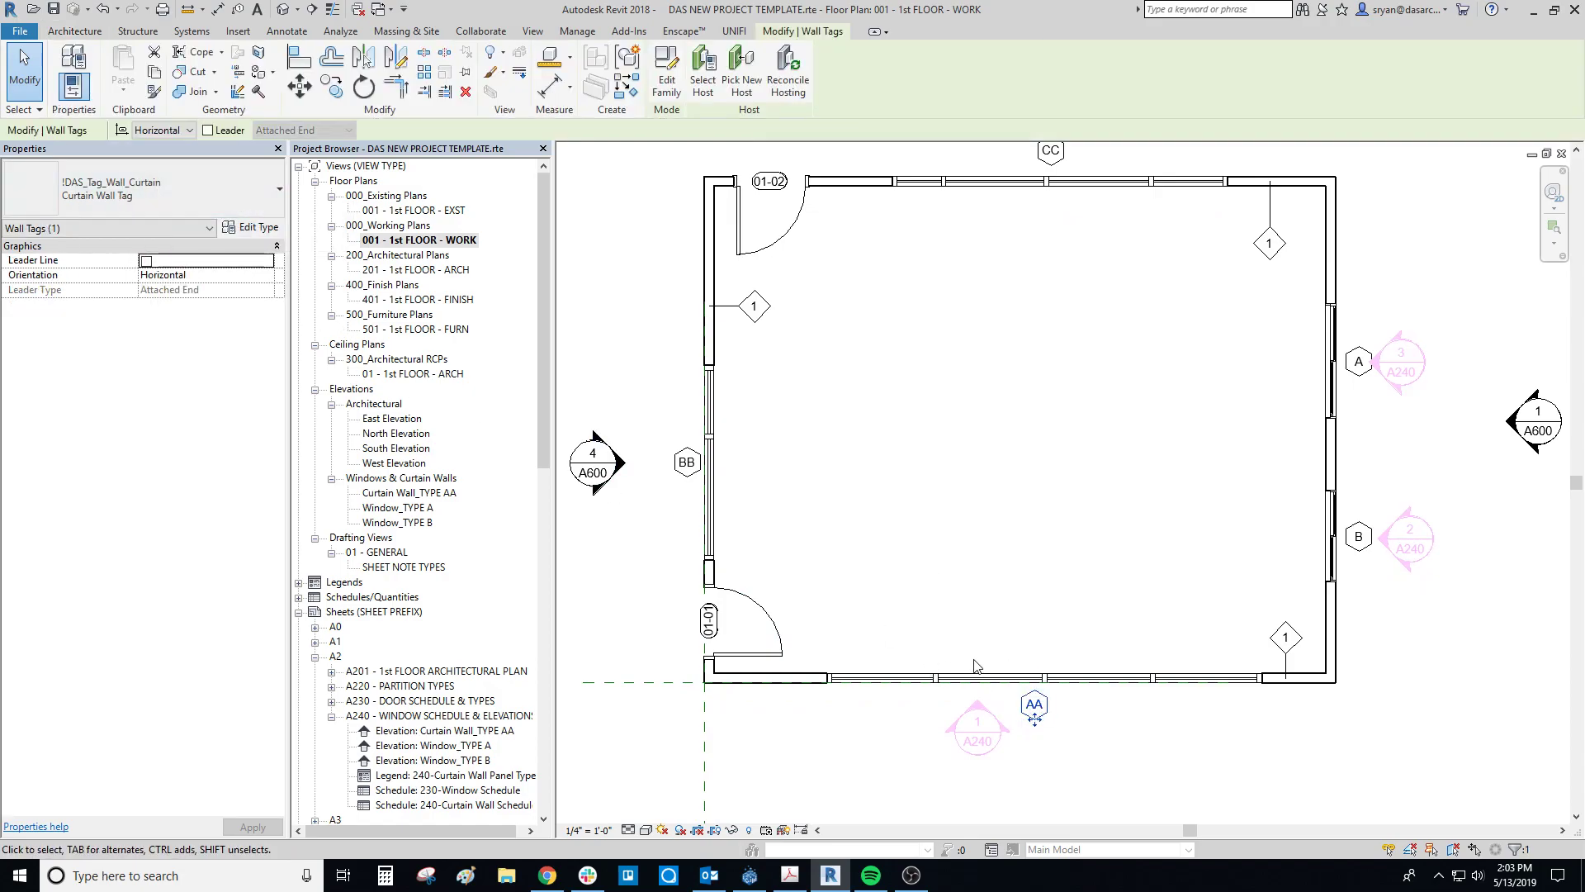
pyautogui.press('Escape')
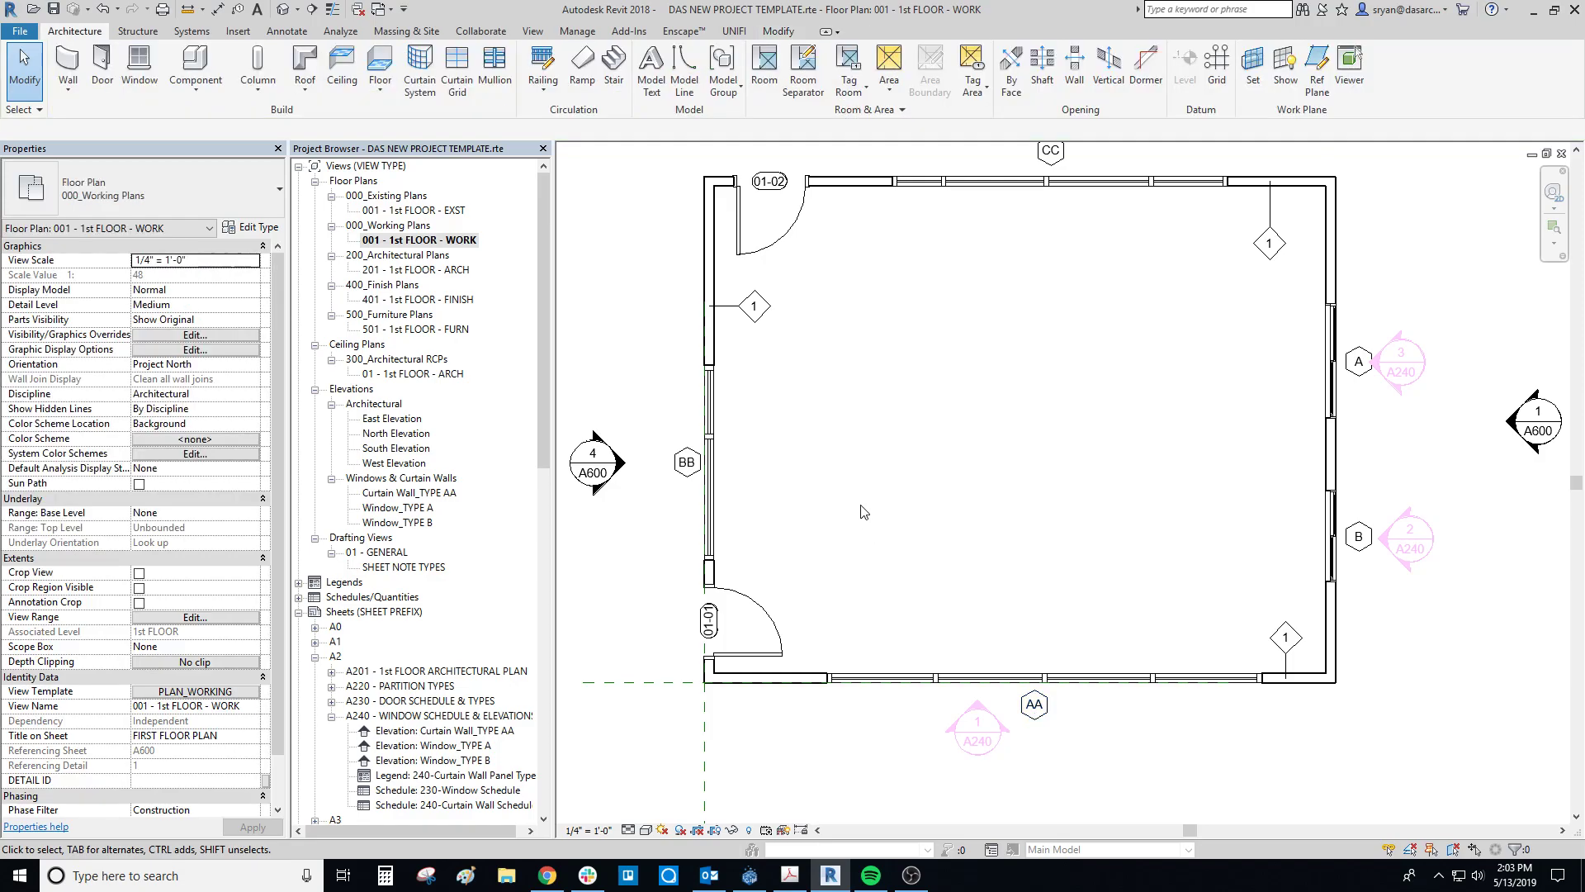
# Compare curtain wall AA's mark with the type mark in the type properties of the basic wall segment east of CC.
pyautogui.click(919, 679)
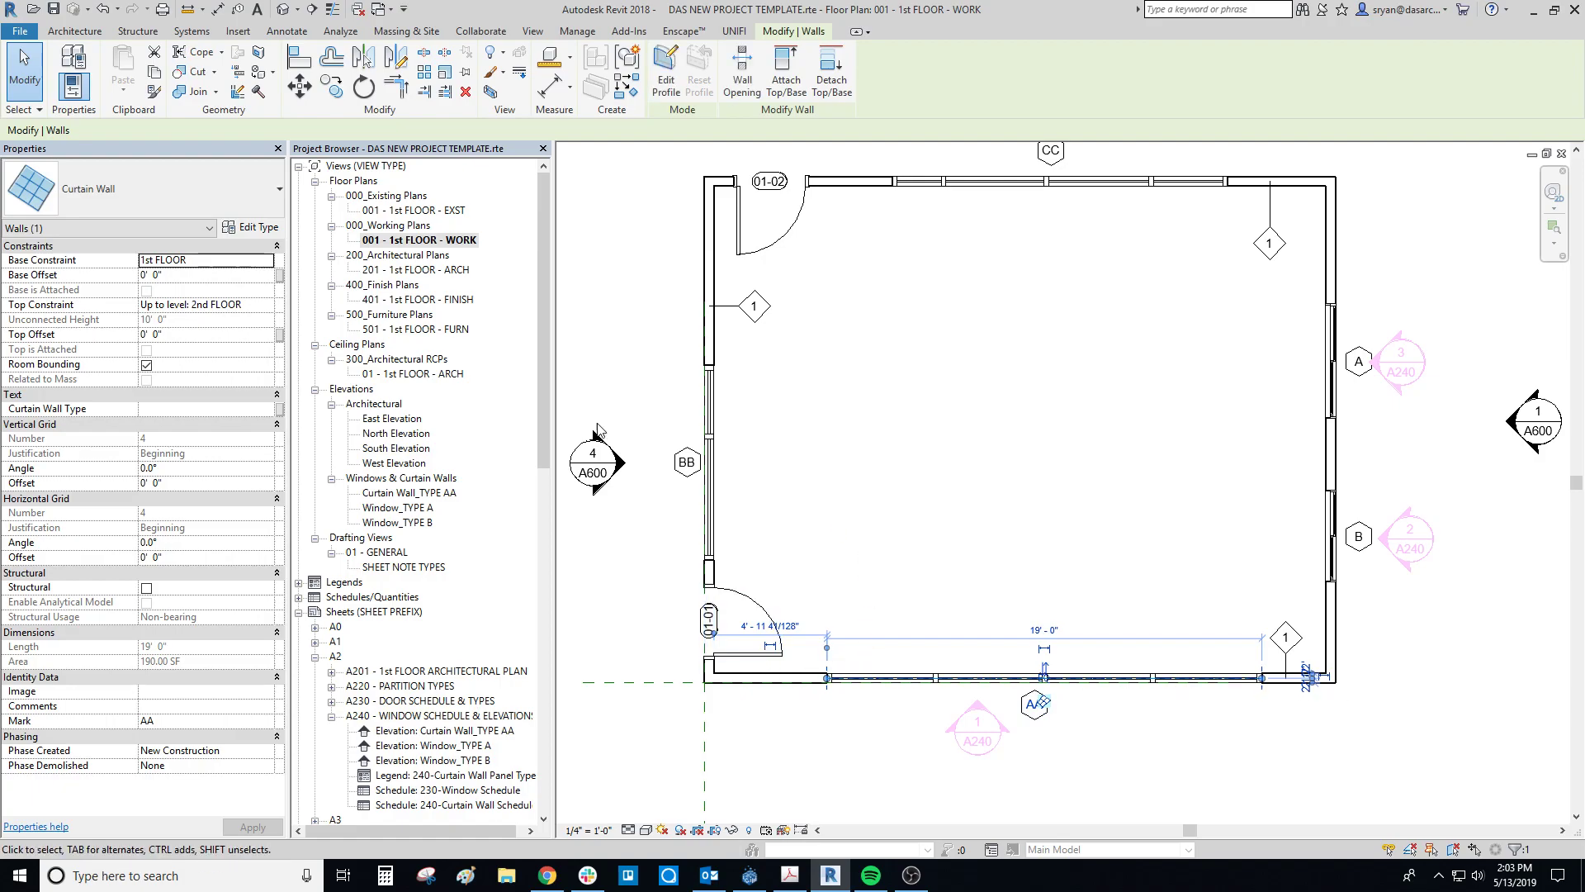
pyautogui.moveTo(933, 483); pyautogui.dragTo(932, 493, button='middle')
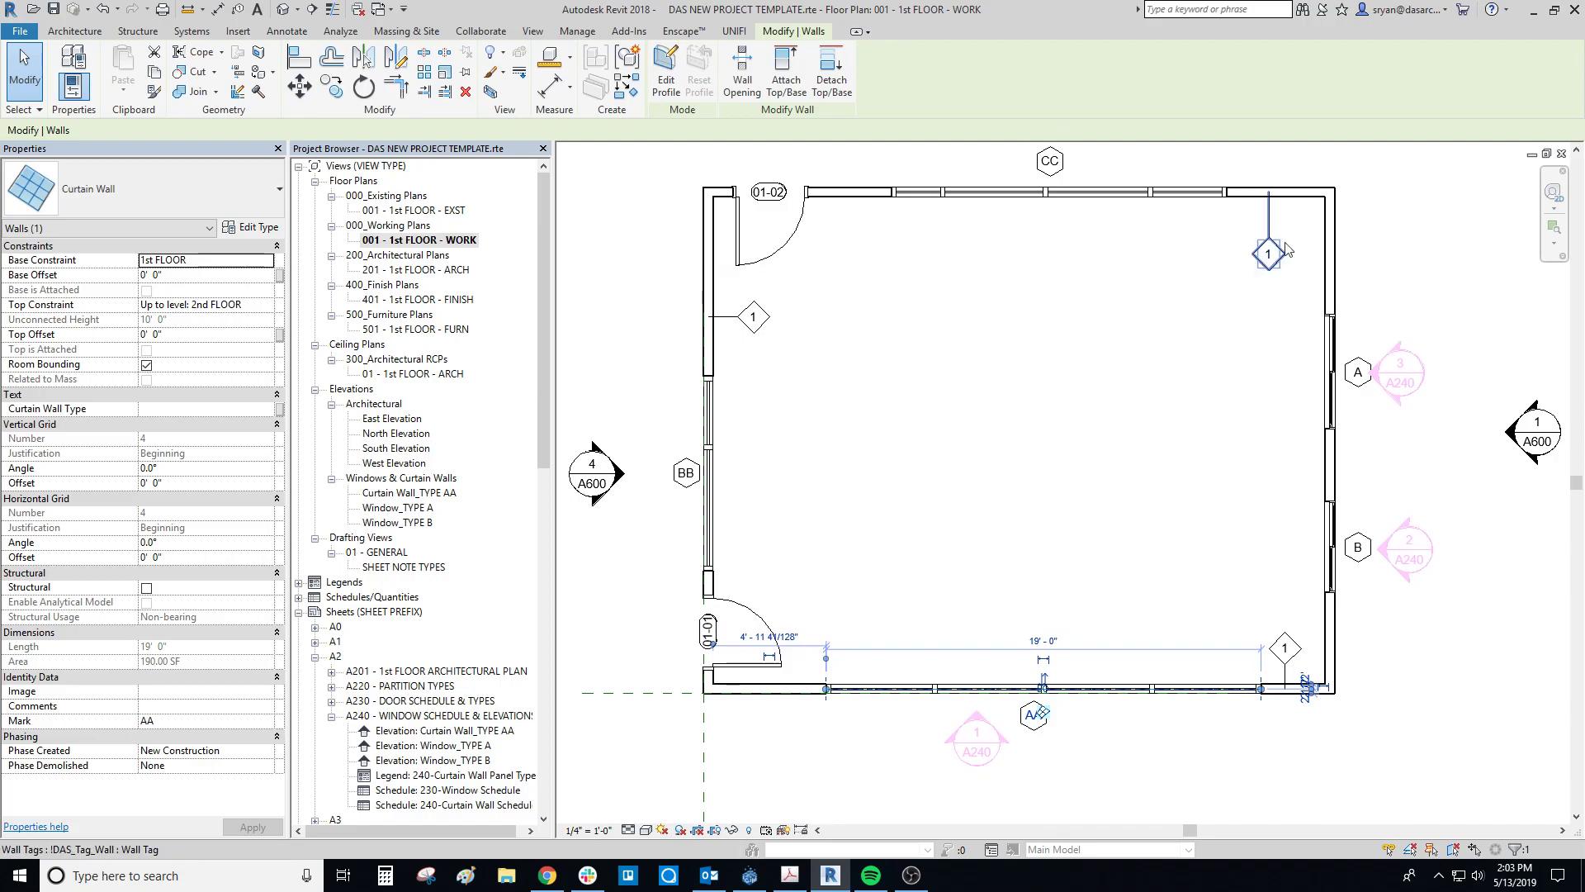
pyautogui.click(1299, 204)
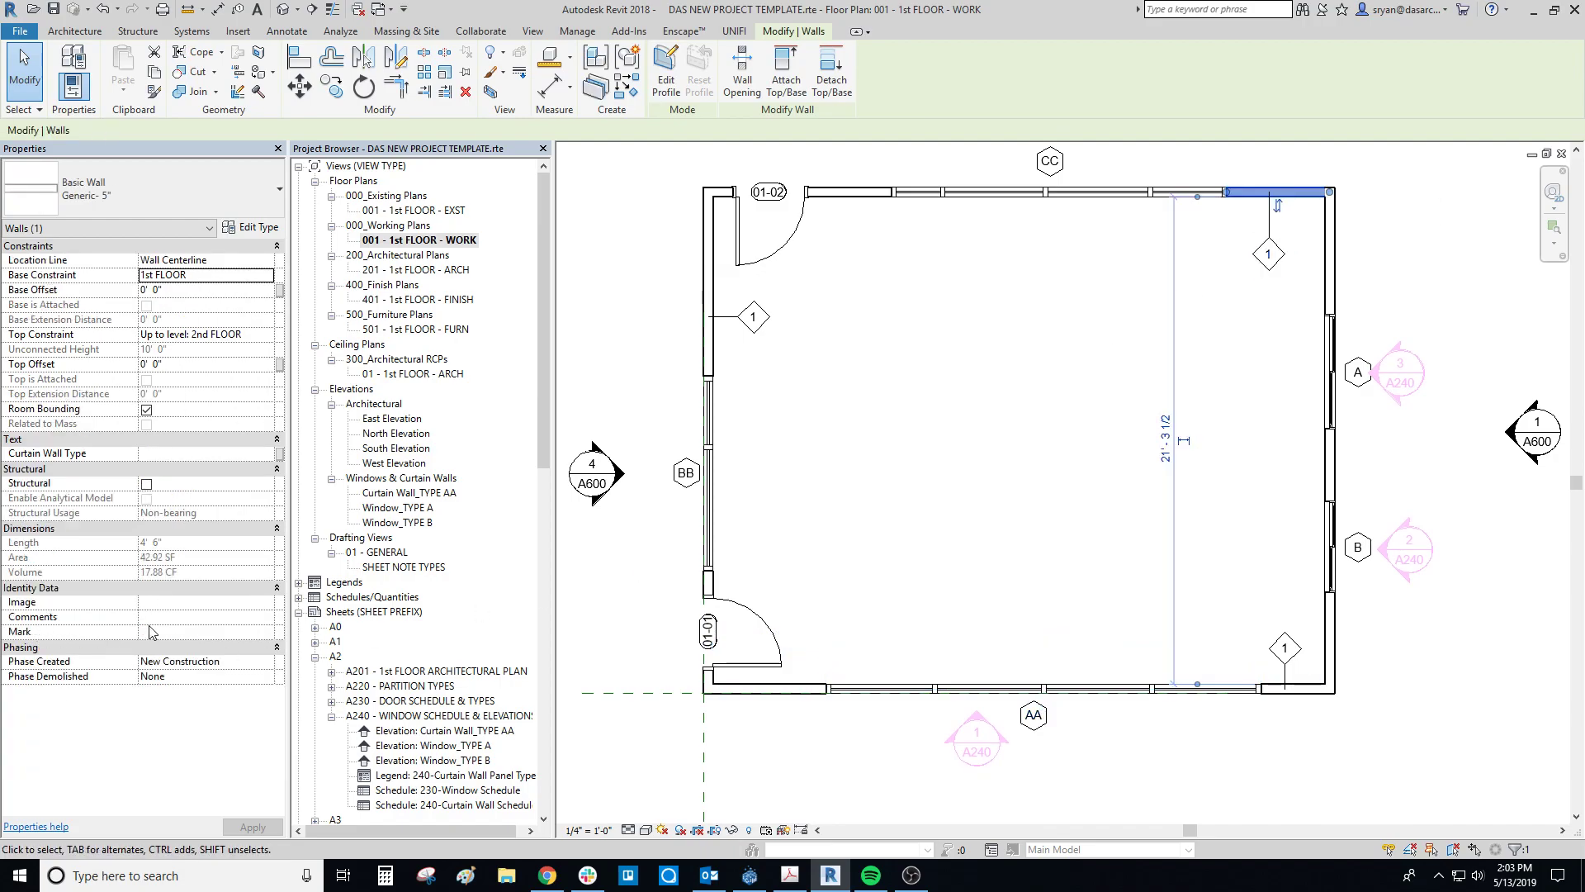
pyautogui.click(252, 227)
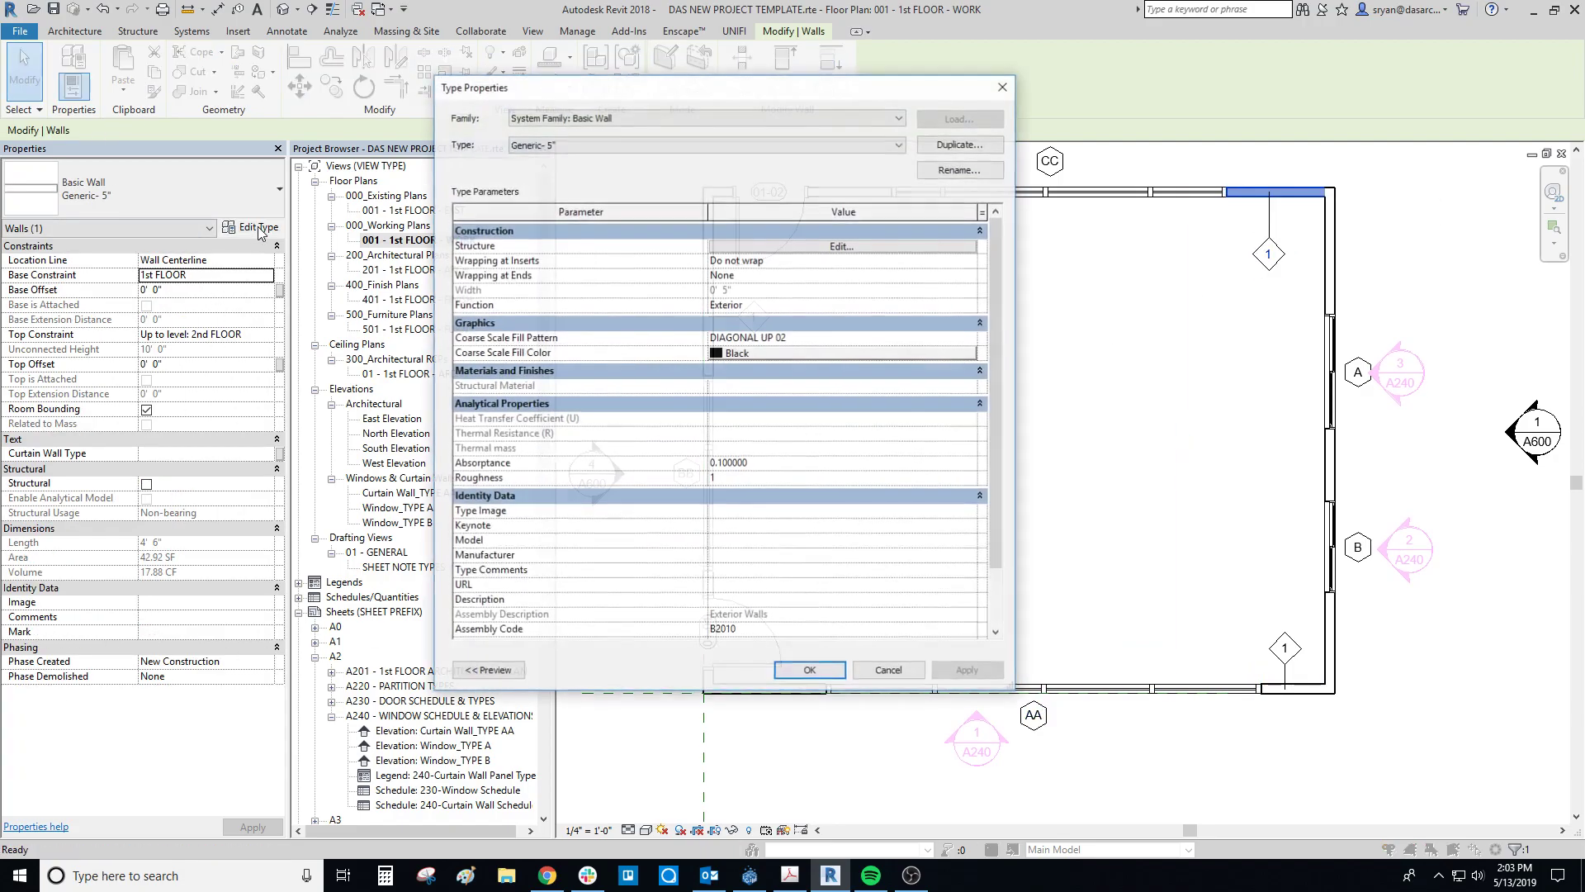
pyautogui.scroll(-2, 558, 497)
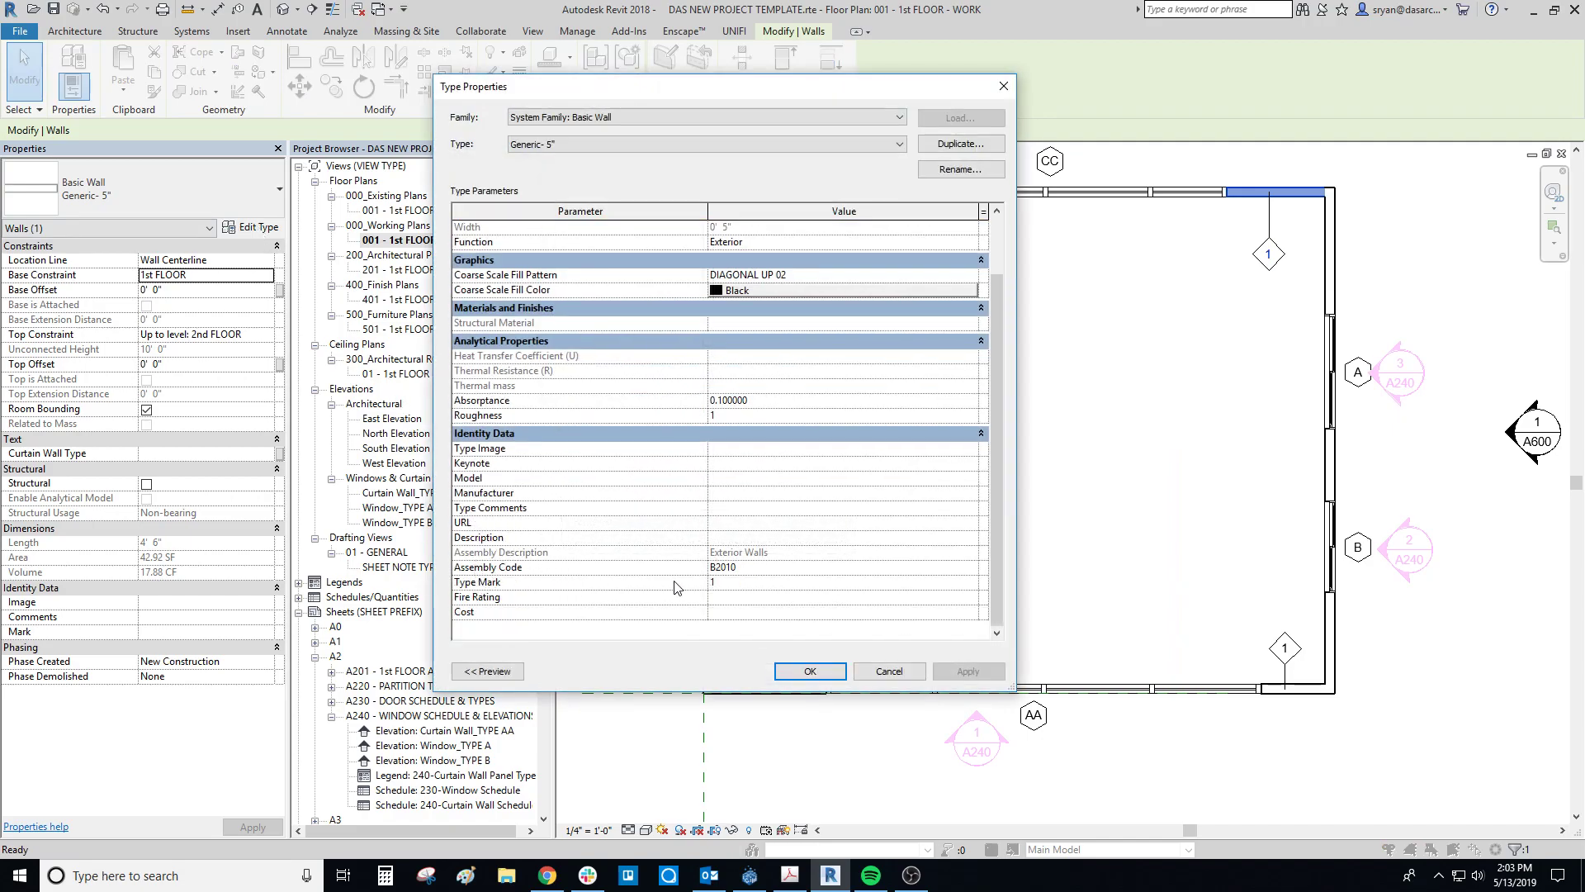
pyautogui.click(891, 669)
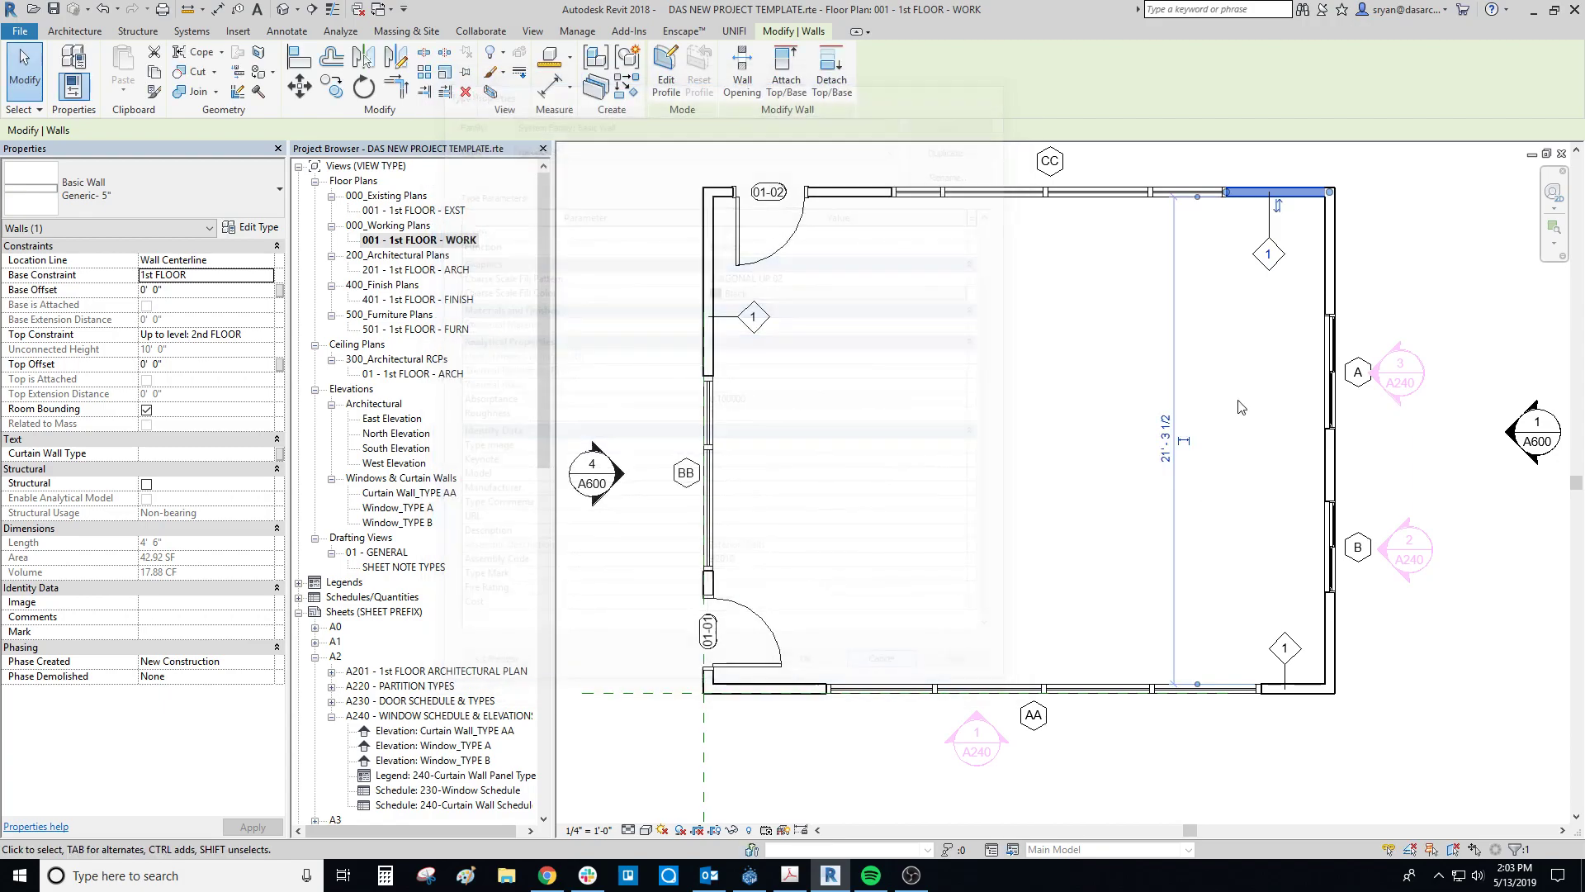
pyautogui.press('Escape')
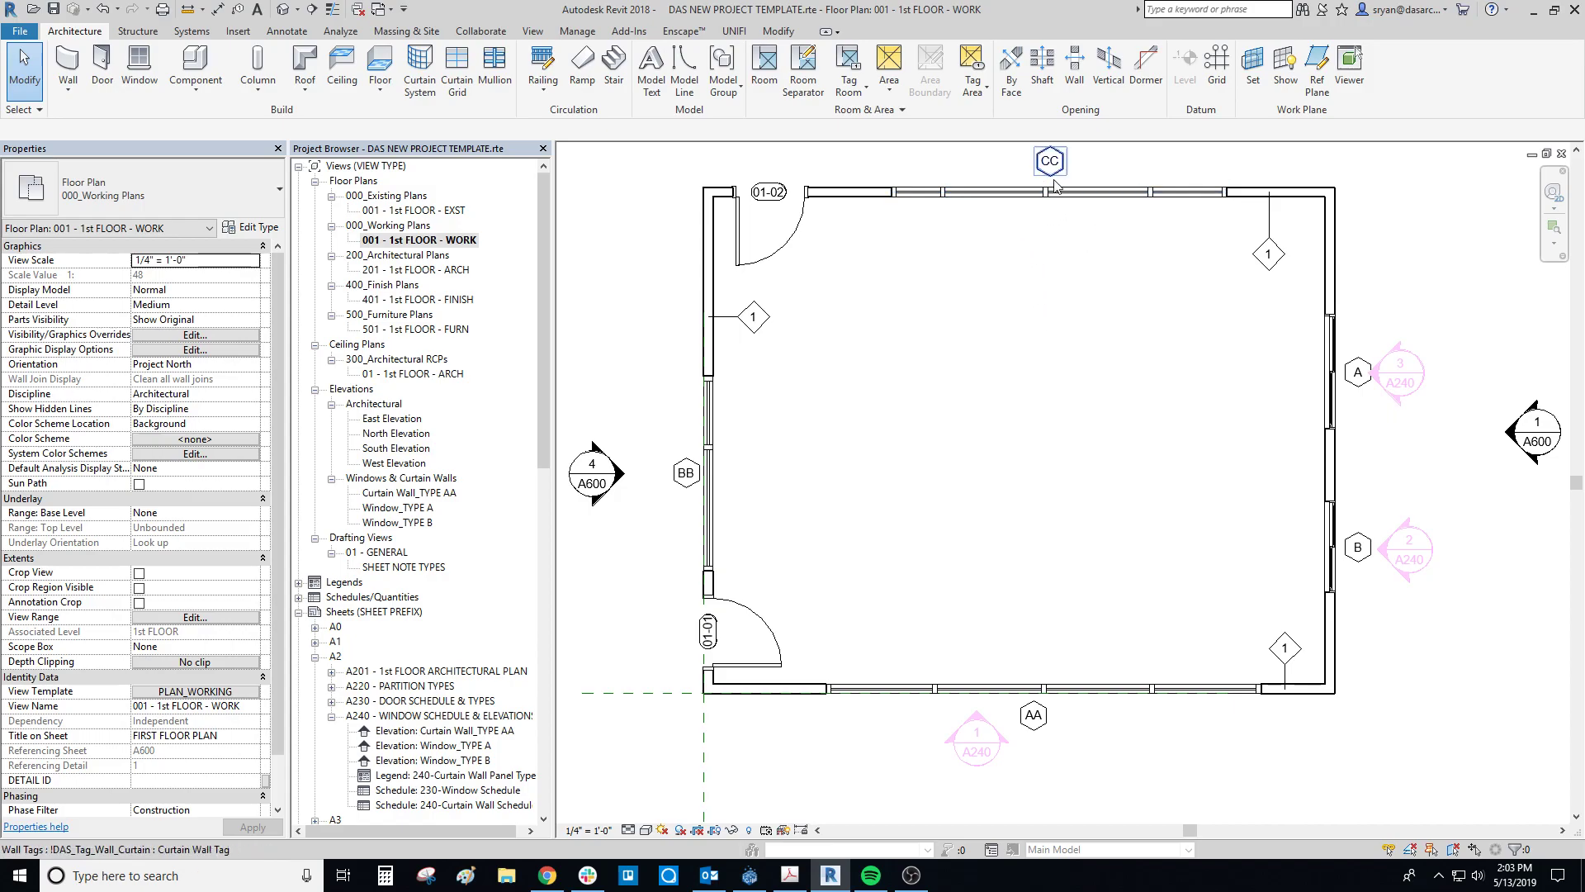
# Inspect the type mark in the type properties of the east wall's window A, leaving the properties unchanged.
pyautogui.moveTo(1045, 184); pyautogui.dragTo(1017, 192, button='middle')
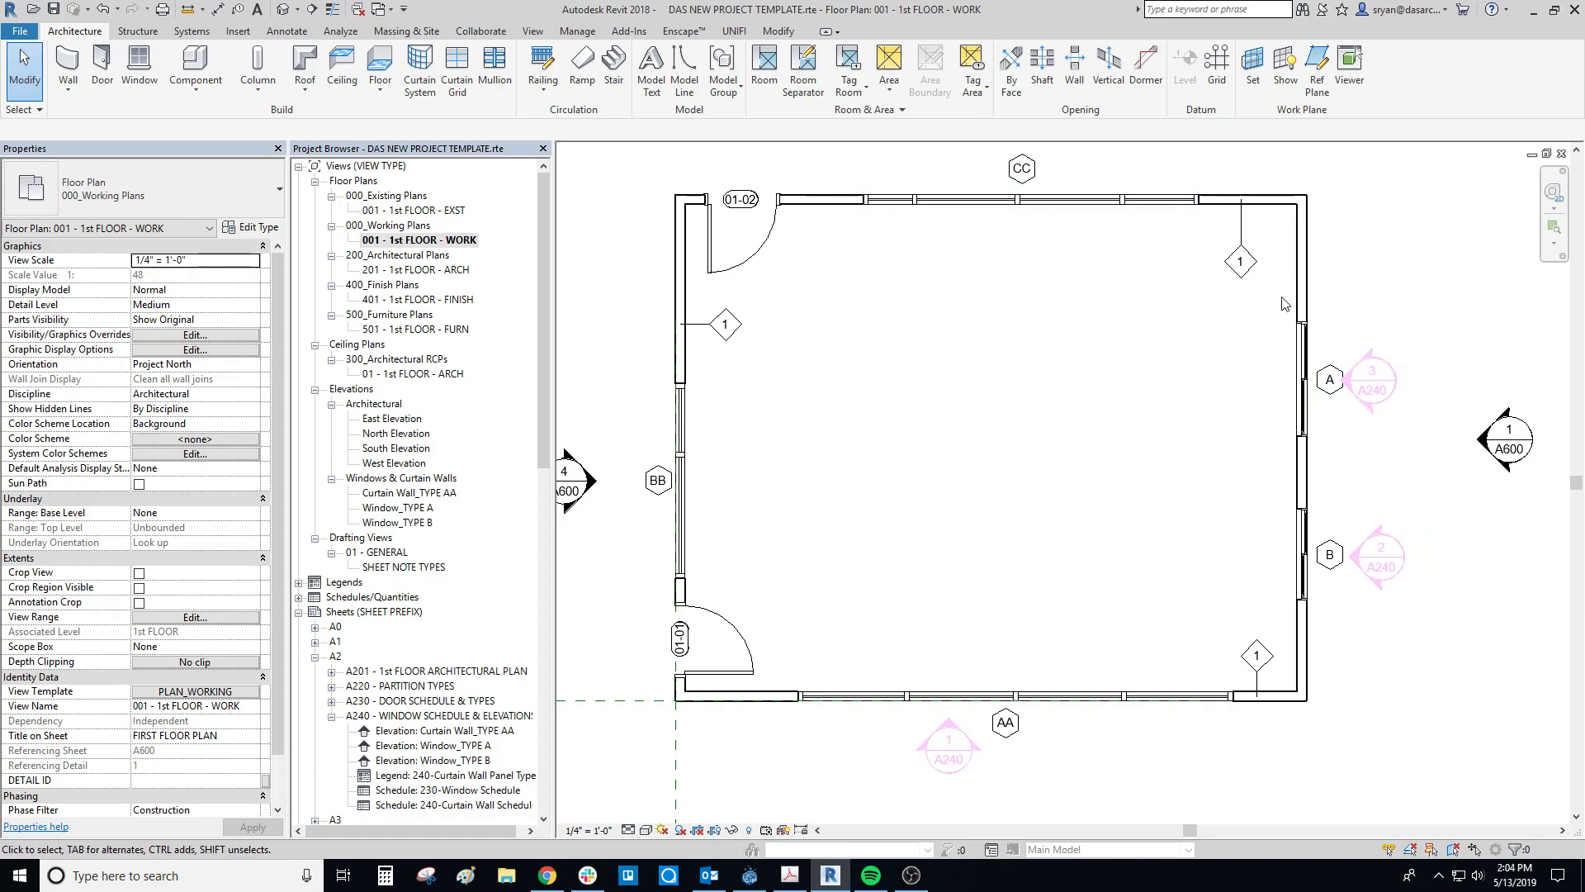
pyautogui.press('Tab')
pyautogui.click(1329, 377)
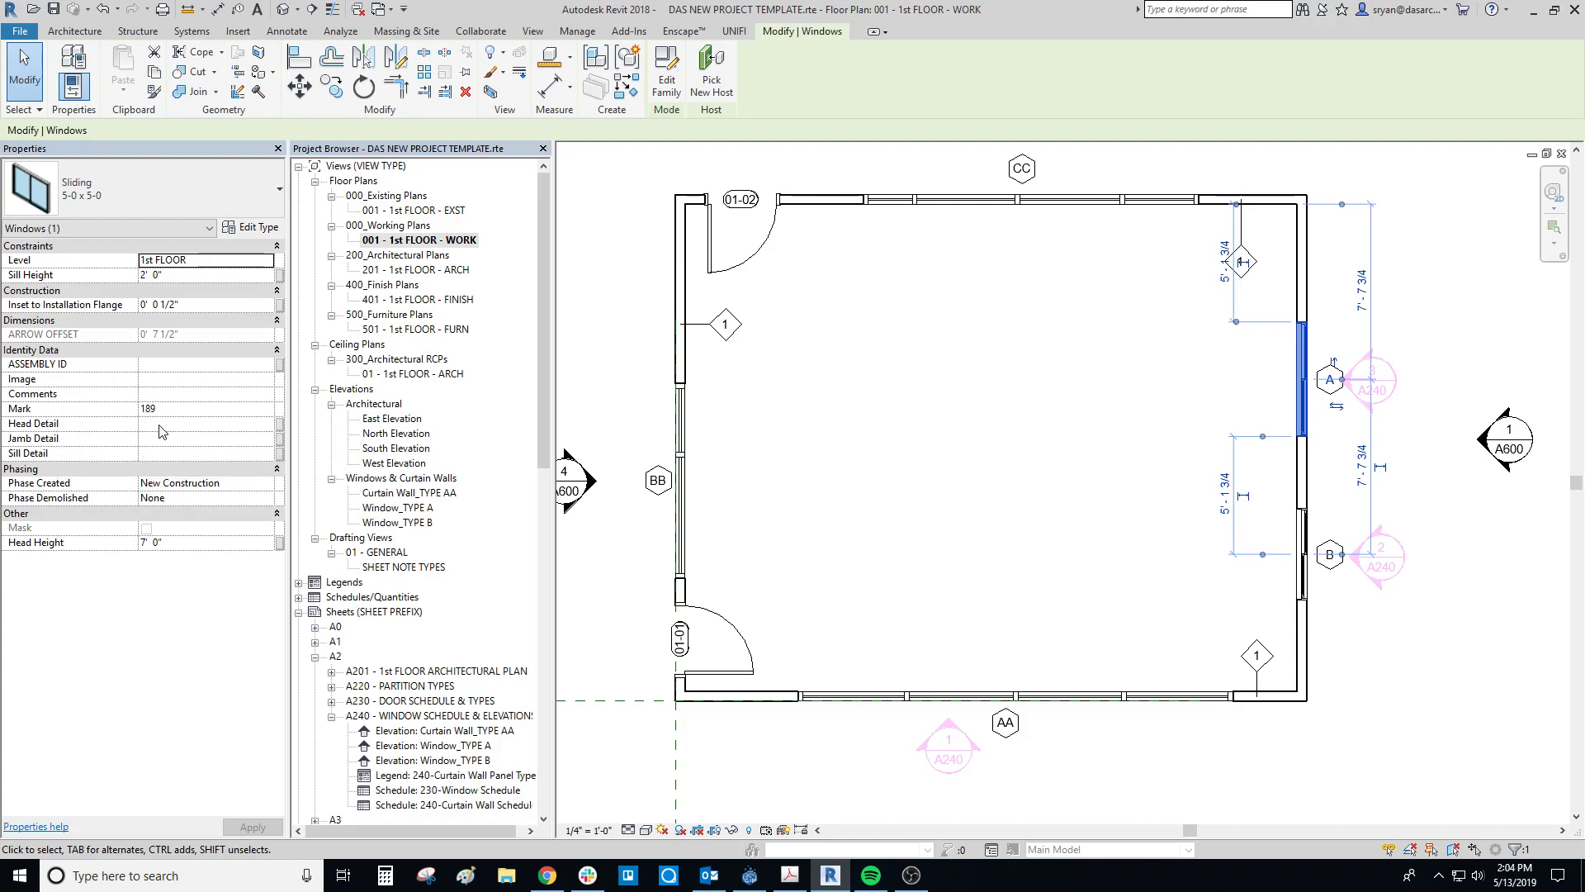
pyautogui.click(269, 230)
pyautogui.scroll(-10, 737, 493)
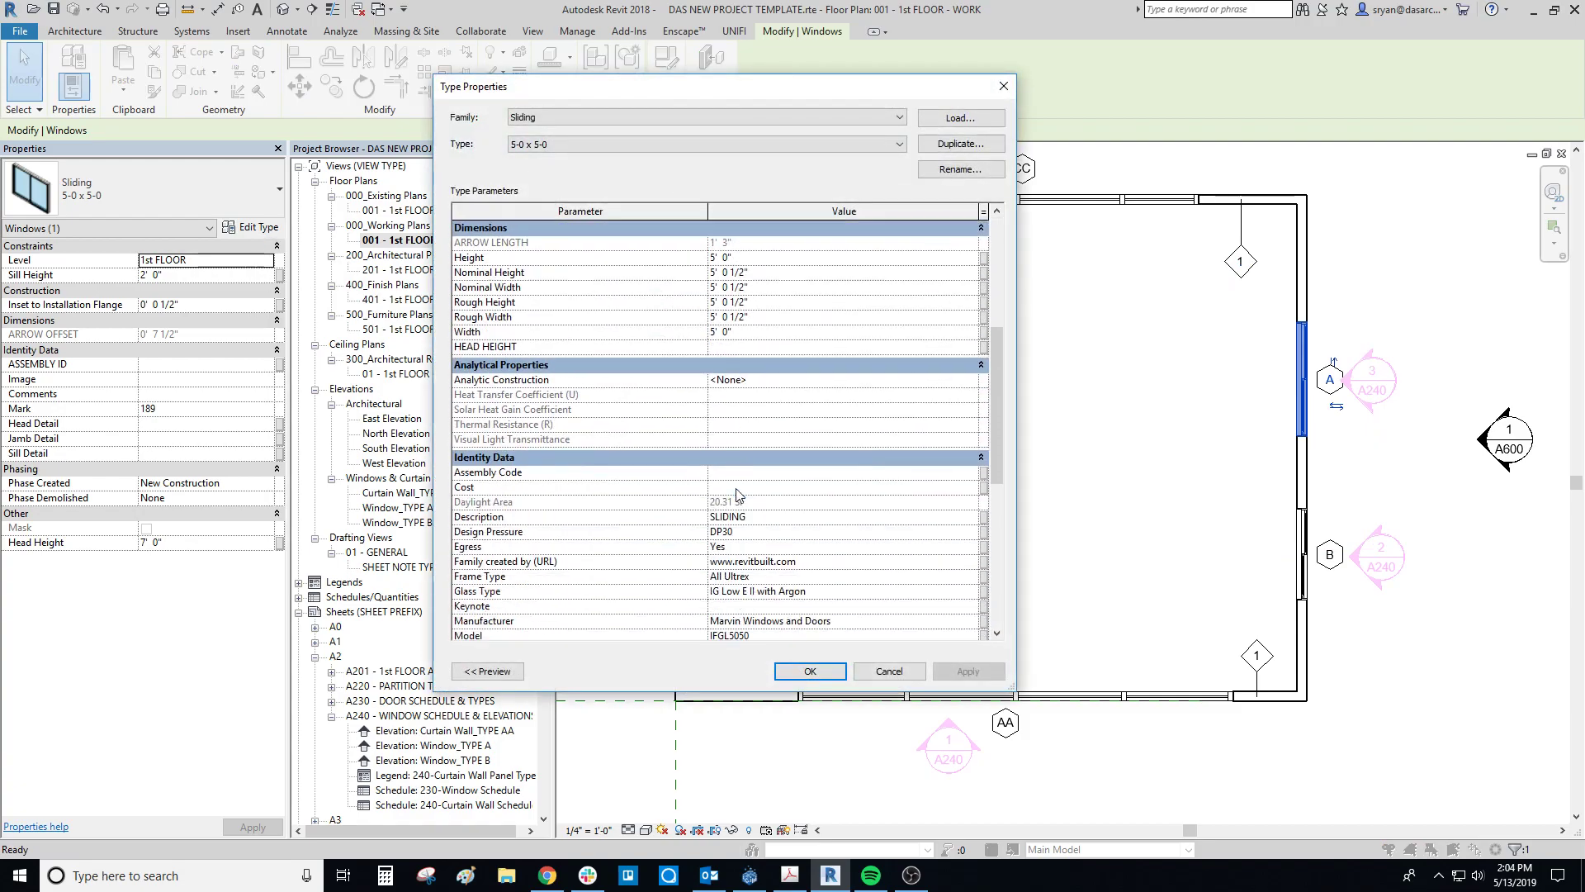
pyautogui.scroll(-4, 737, 493)
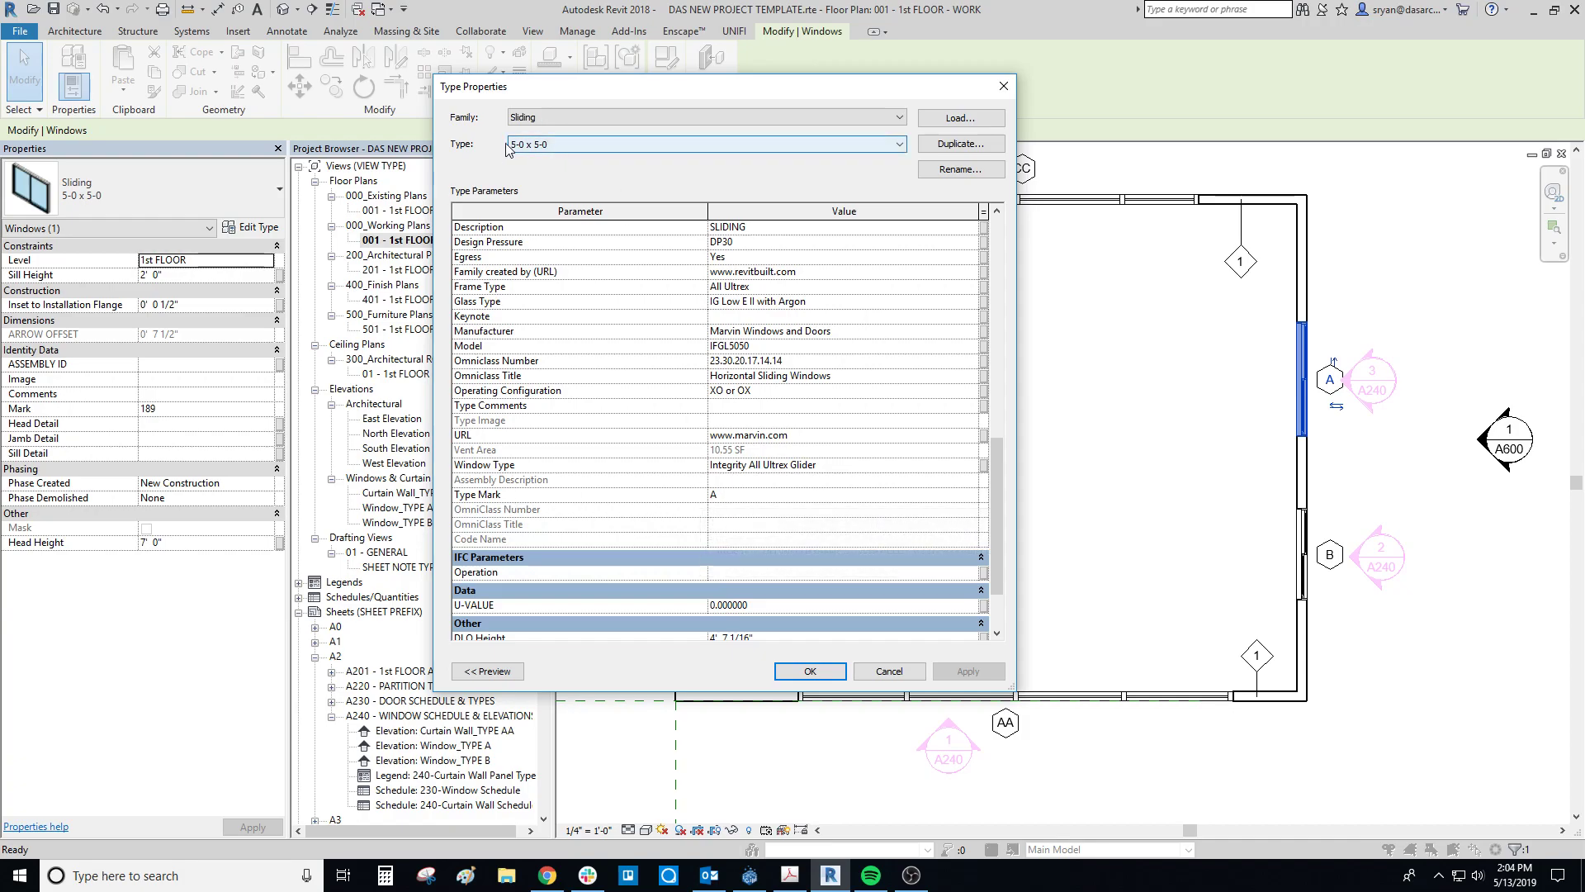
pyautogui.click(892, 673)
pyautogui.click(1159, 450)
pyautogui.scroll(-2, 1027, 355)
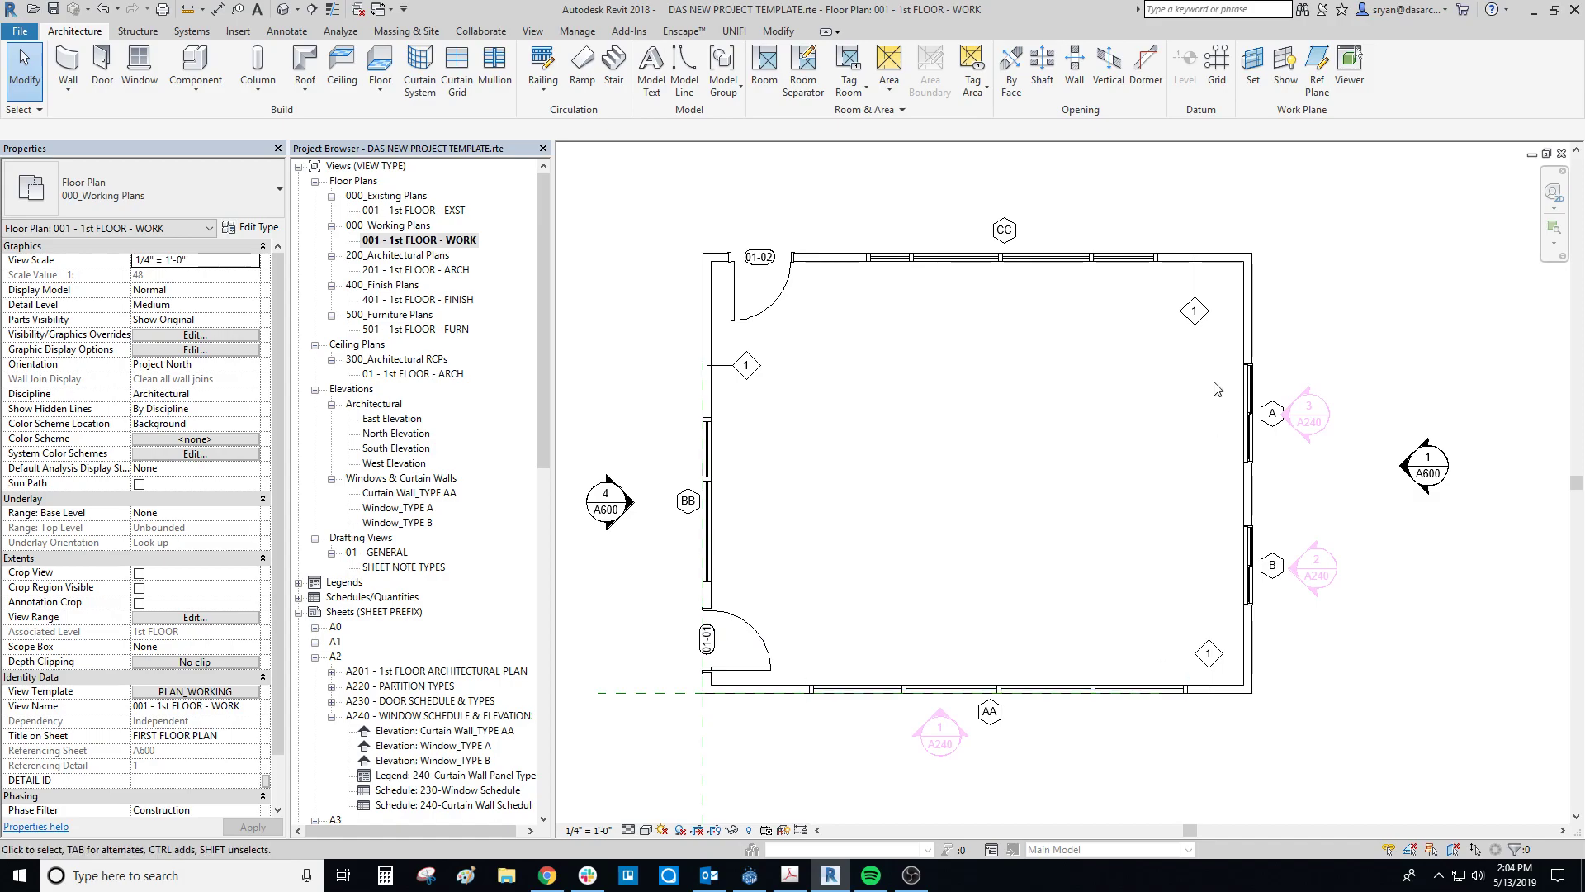
# Place a Windows & Curtain Walls elevation north of curtain wall CC, facing it, modelled on the elevation marker at AA.
pyautogui.moveTo(951, 424); pyautogui.dragTo(931, 506, button='middle')
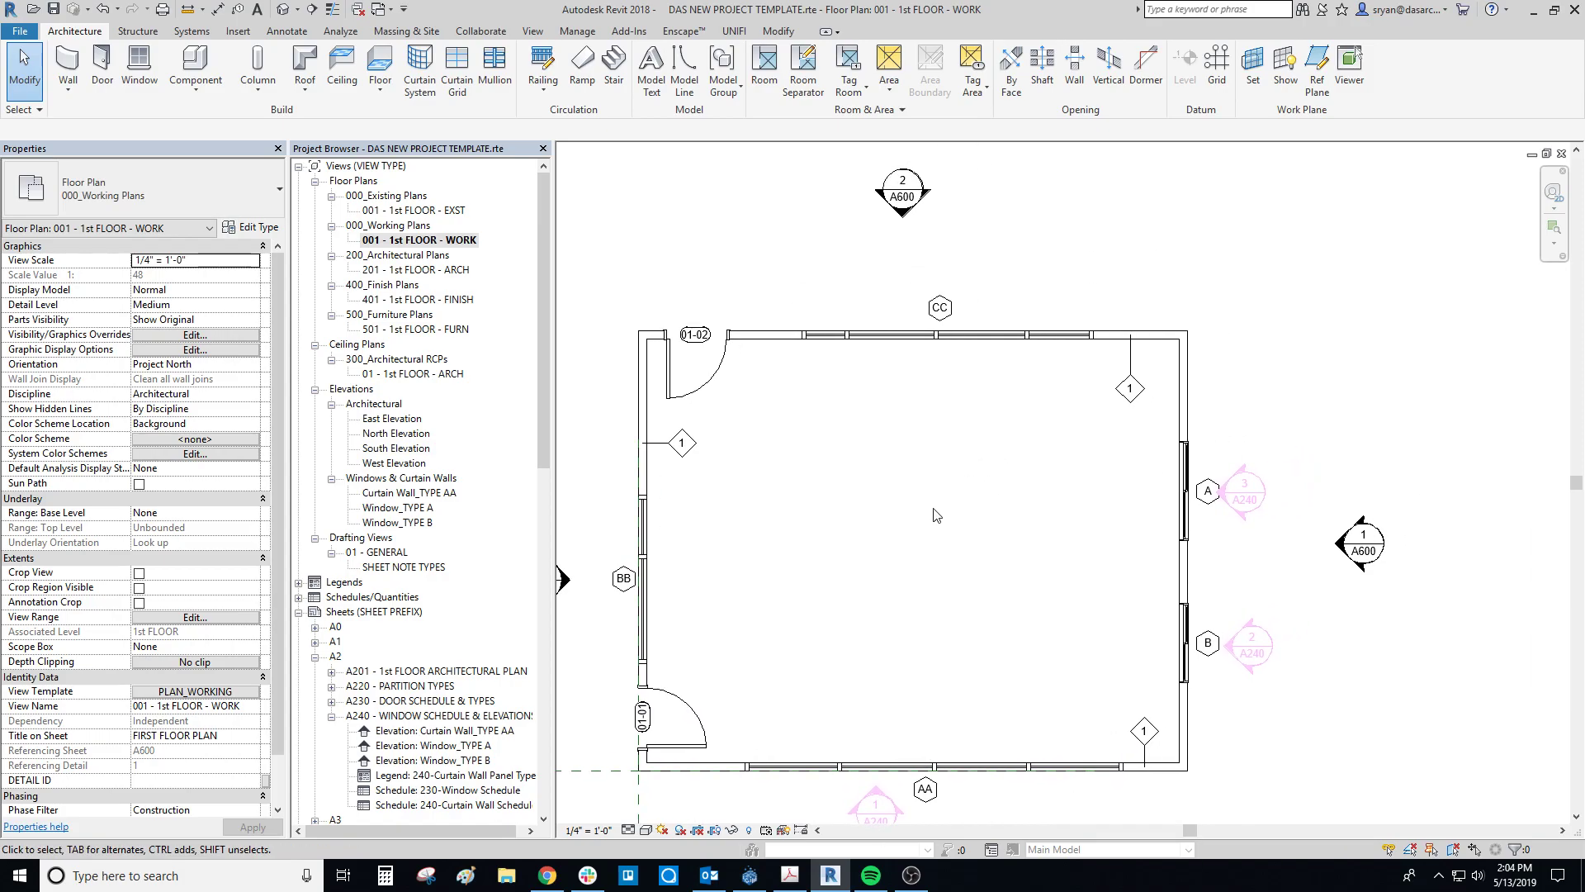
pyautogui.moveTo(1111, 668); pyautogui.dragTo(1121, 611, button='middle')
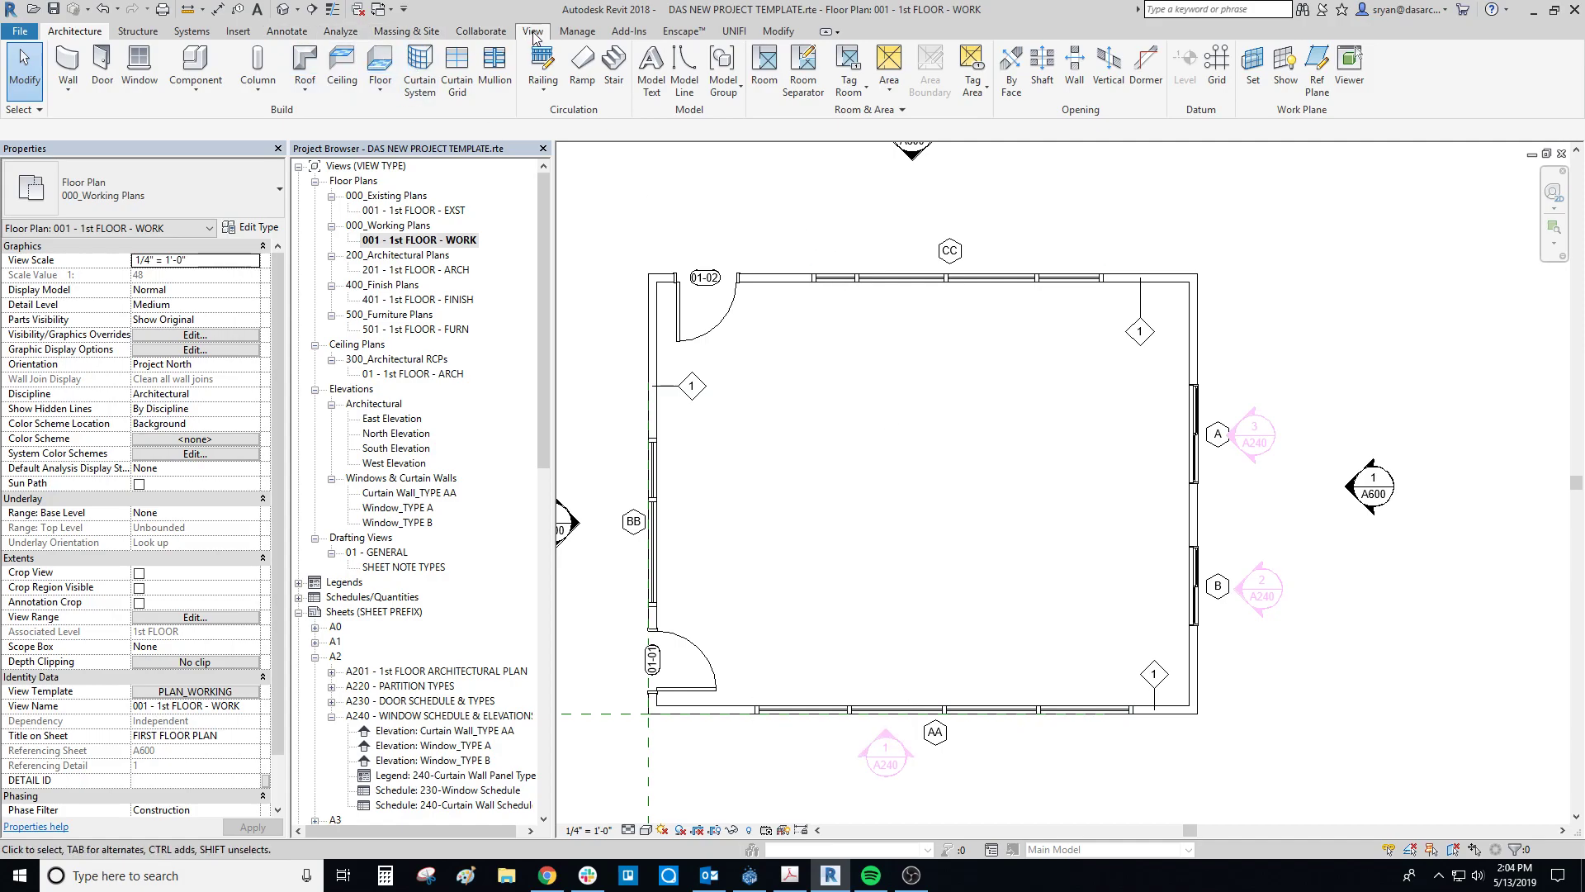
pyautogui.click(875, 755)
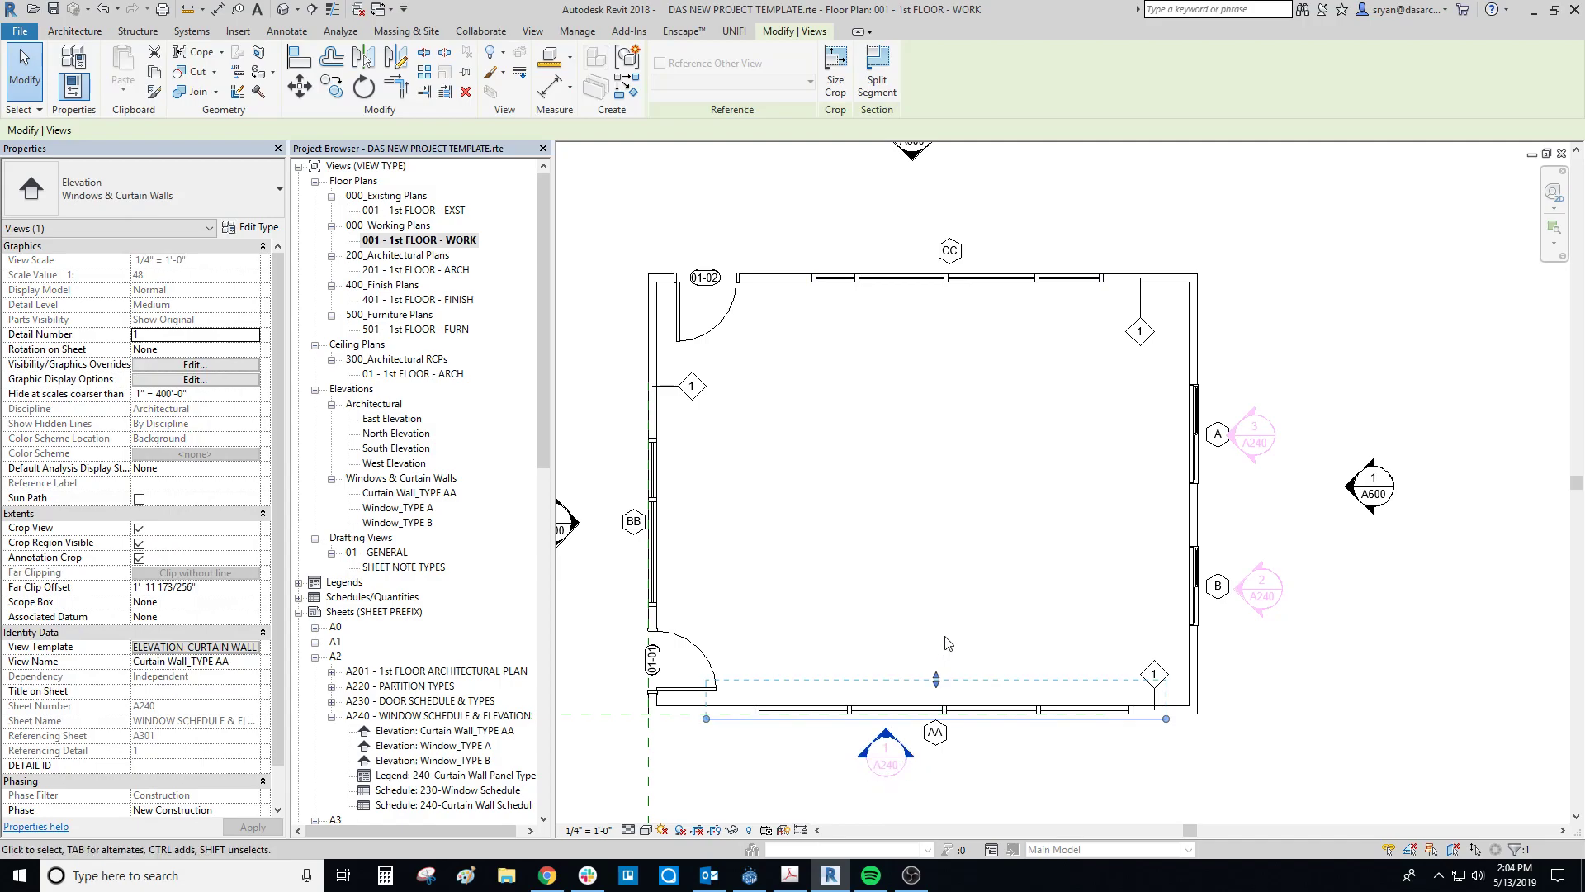
pyautogui.press('c')
pyautogui.press('s')
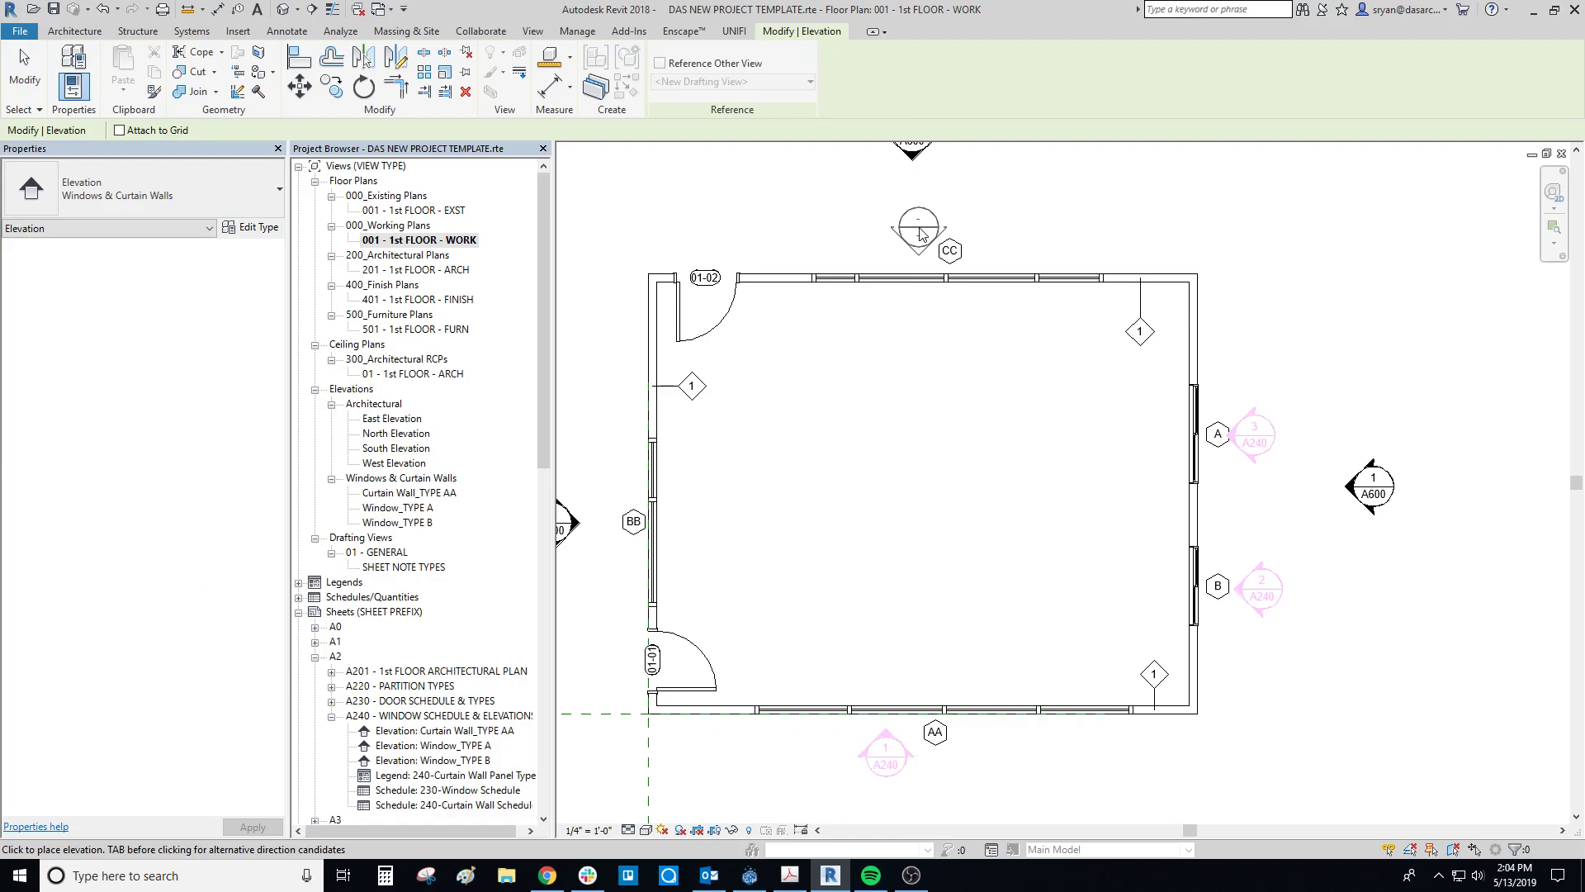
pyautogui.click(923, 234)
pyautogui.press('Escape')
# Try the Architectural type on the new elevation at CC and return it to the Windows & Curtain Walls type.
pyautogui.click(918, 245)
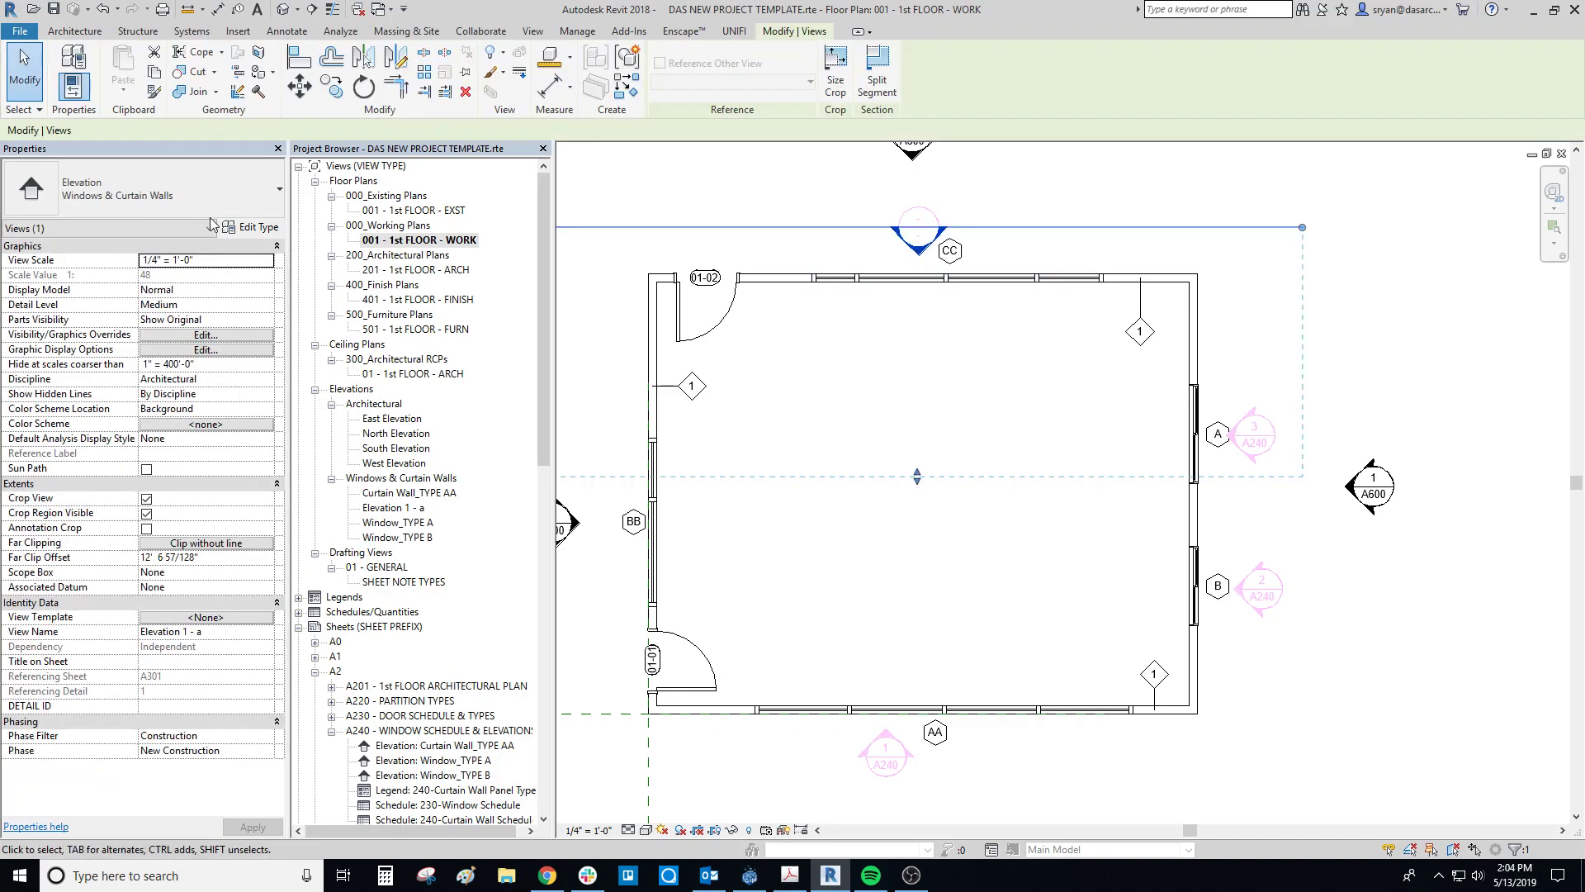
pyautogui.click(103, 191)
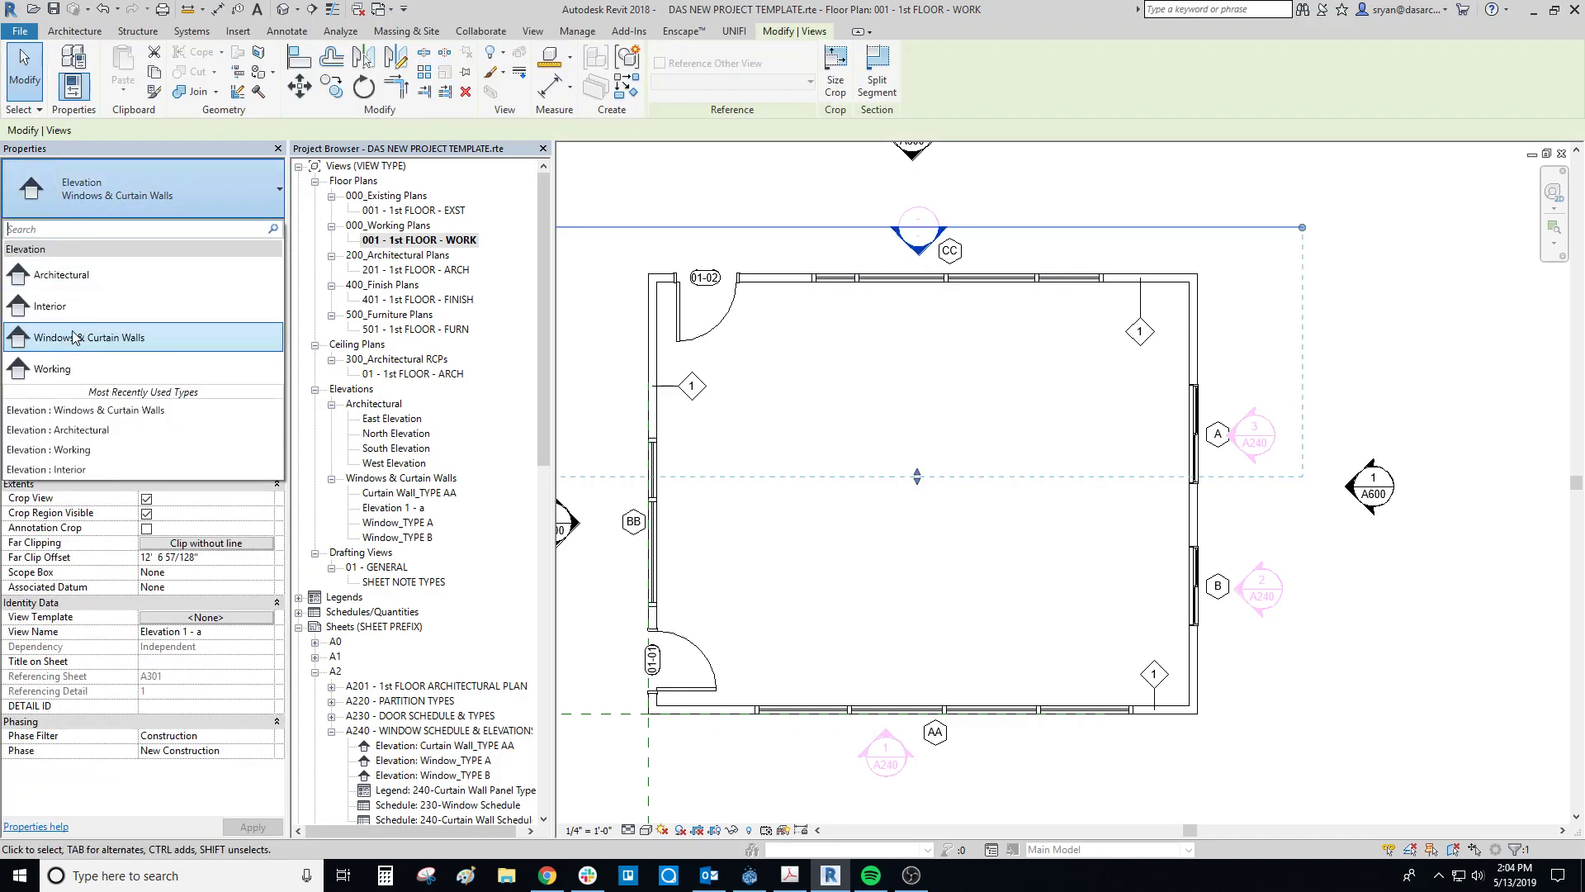
pyautogui.click(847, 320)
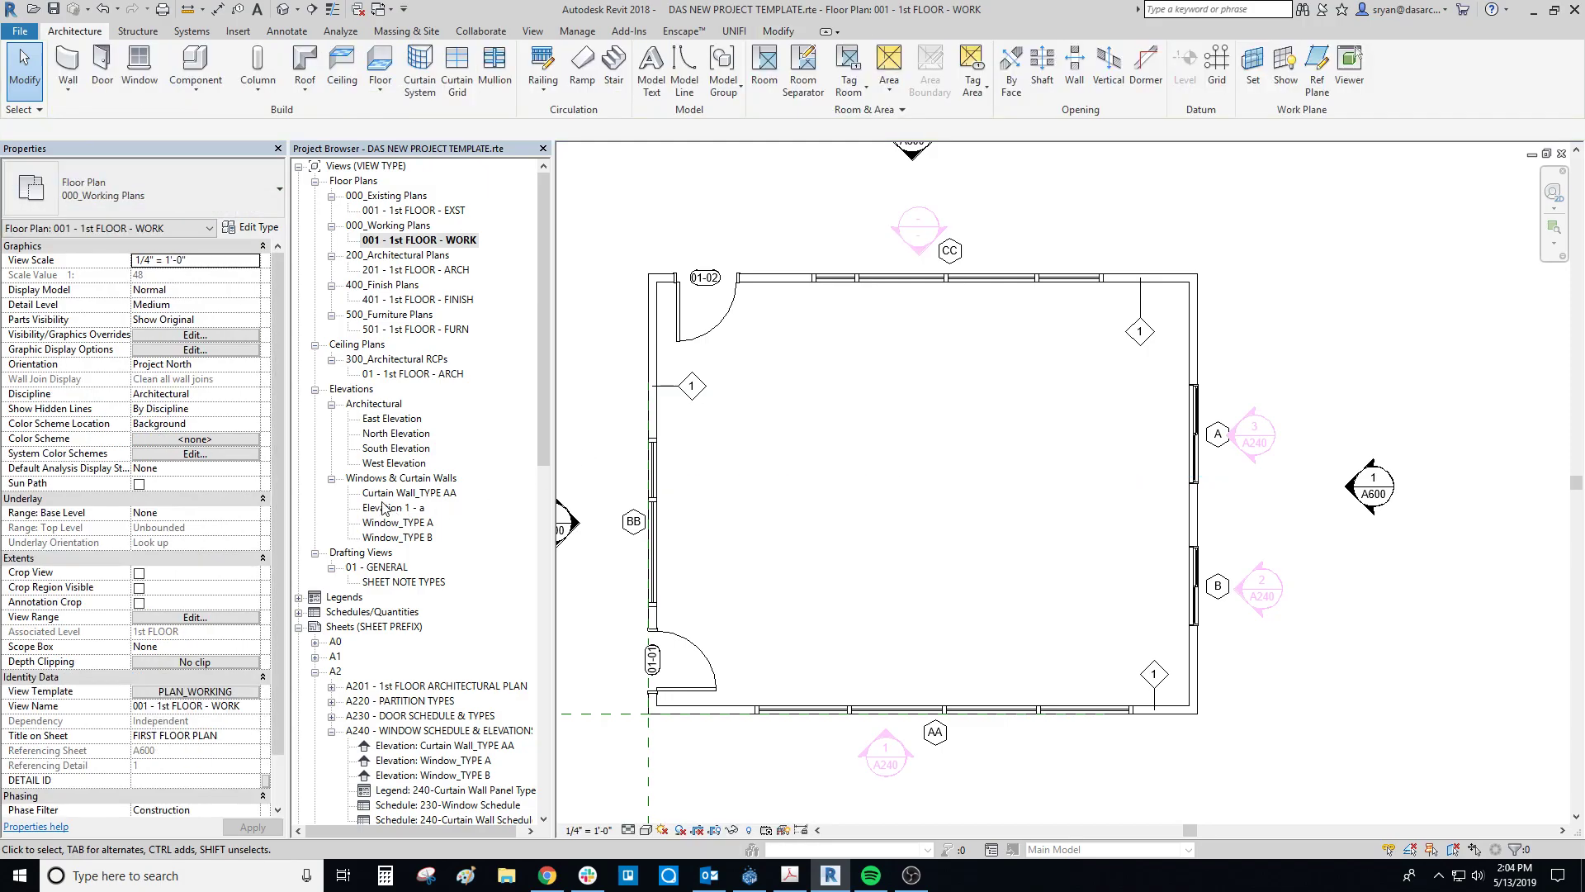
pyautogui.click(918, 241)
pyautogui.click(104, 192)
pyautogui.click(97, 282)
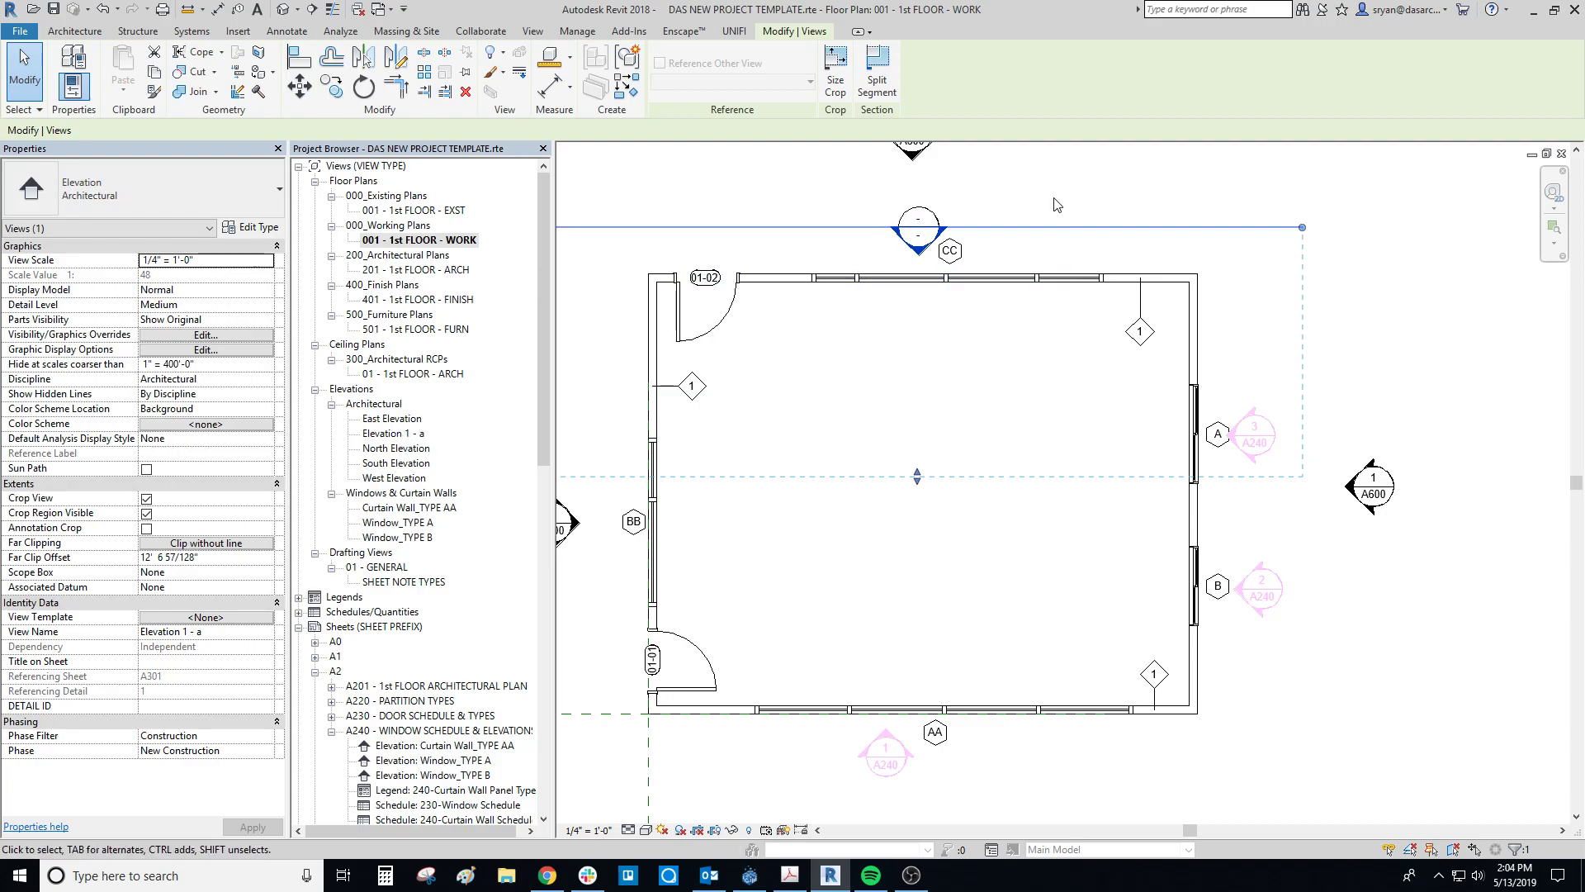
pyautogui.click(792, 320)
pyautogui.click(918, 238)
pyautogui.click(103, 191)
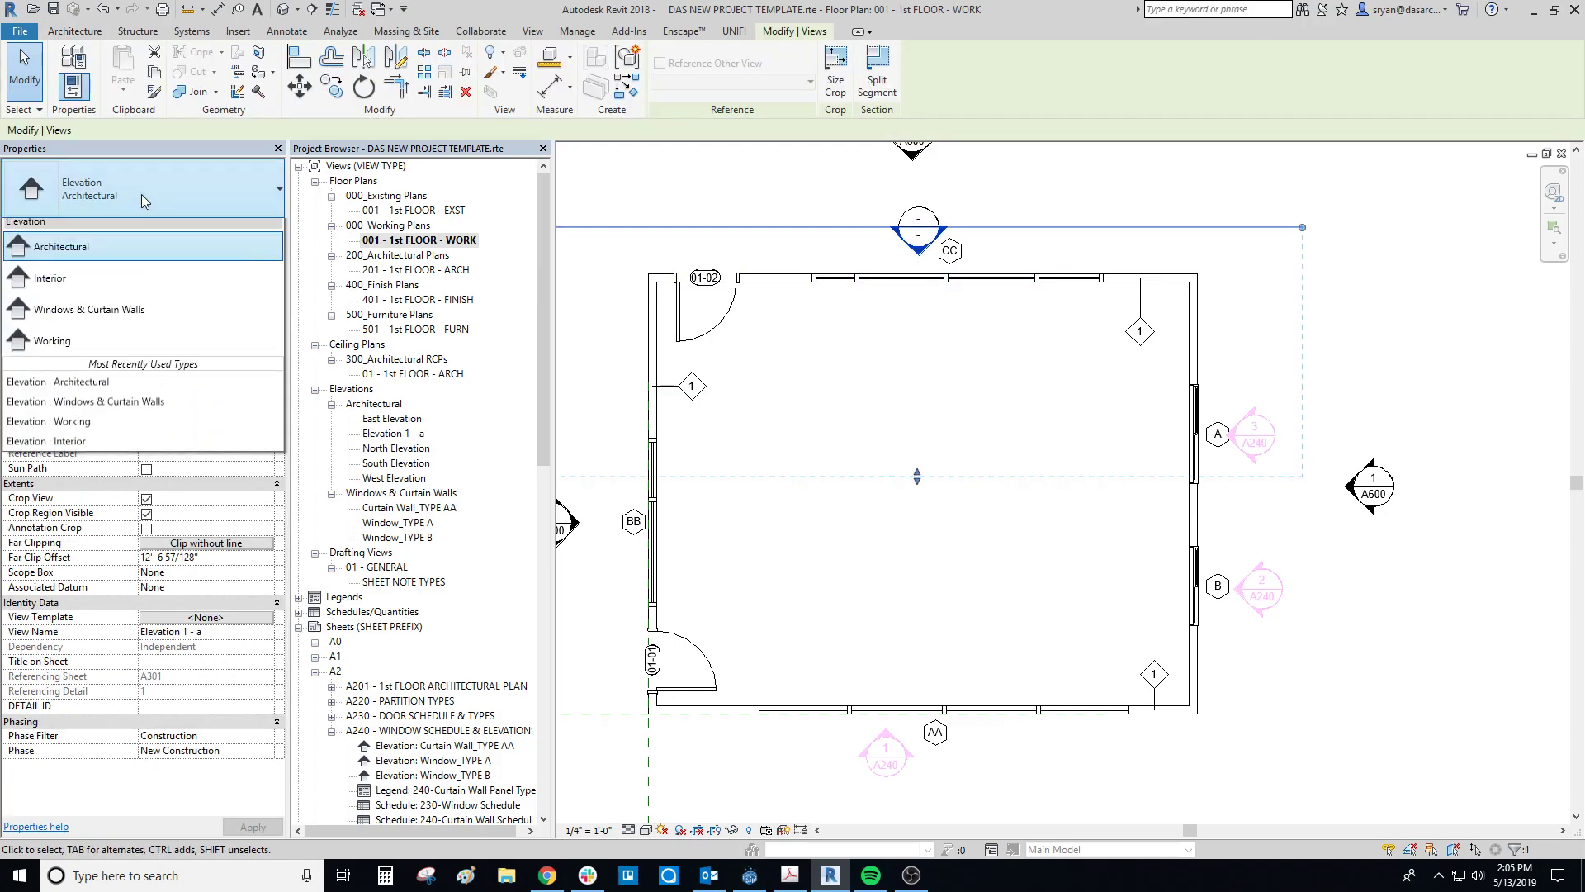
pyautogui.click(91, 295)
pyautogui.click(1069, 205)
# Narrow the new elevation's view width from both ends so it spans just beyond curtain wall CC.
pyautogui.moveTo(974, 228); pyautogui.dragTo(994, 293, button='middle')
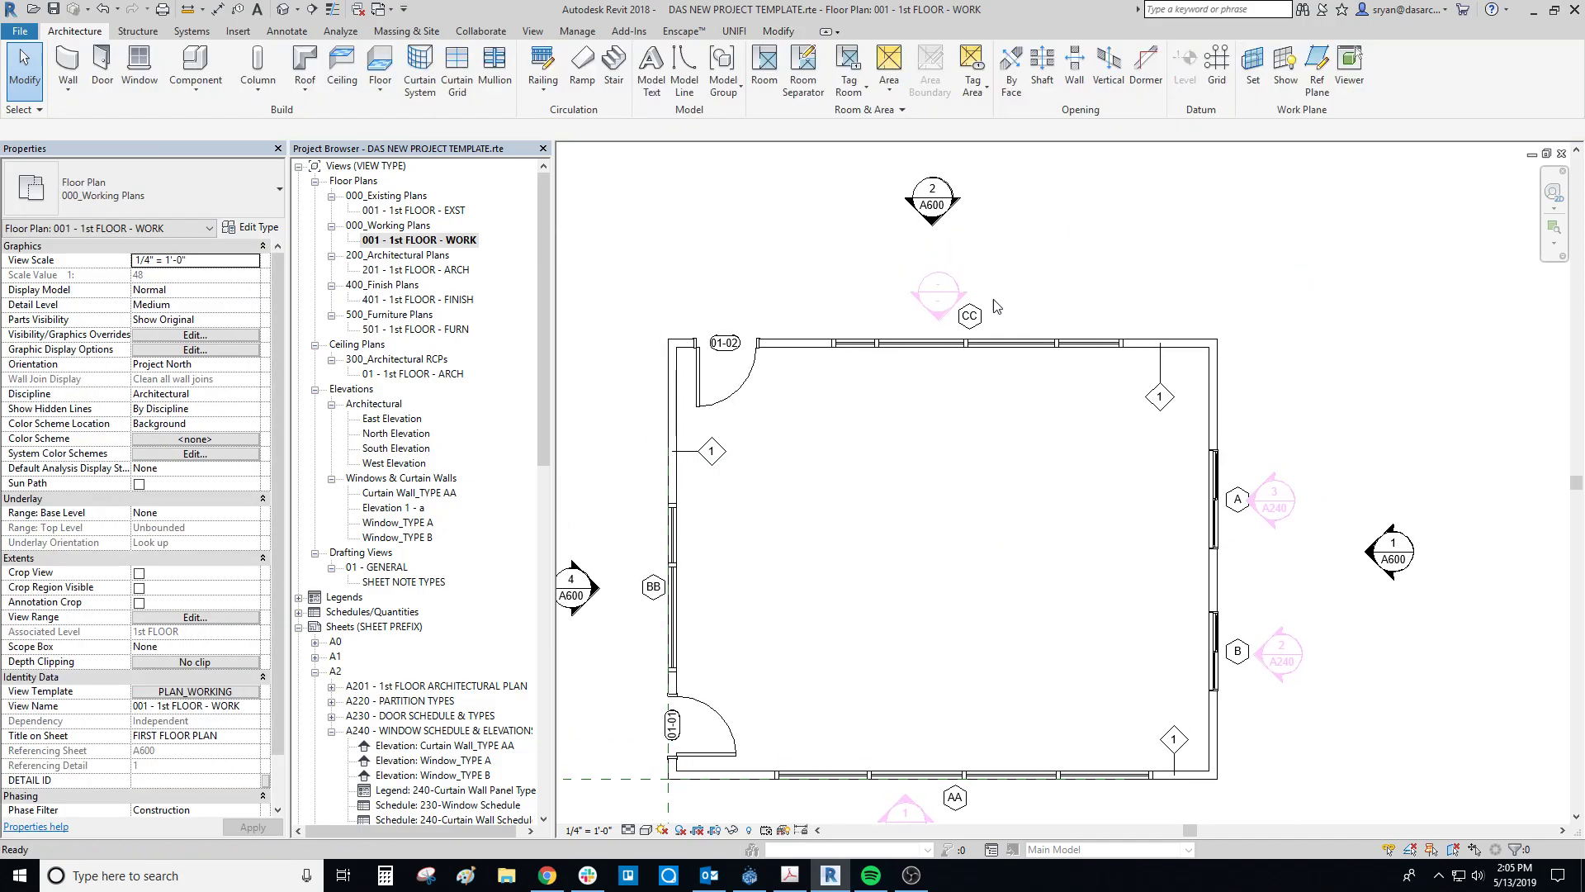
pyautogui.scroll(1, 982, 318)
pyautogui.click(929, 315)
pyautogui.scroll(3, 928, 318)
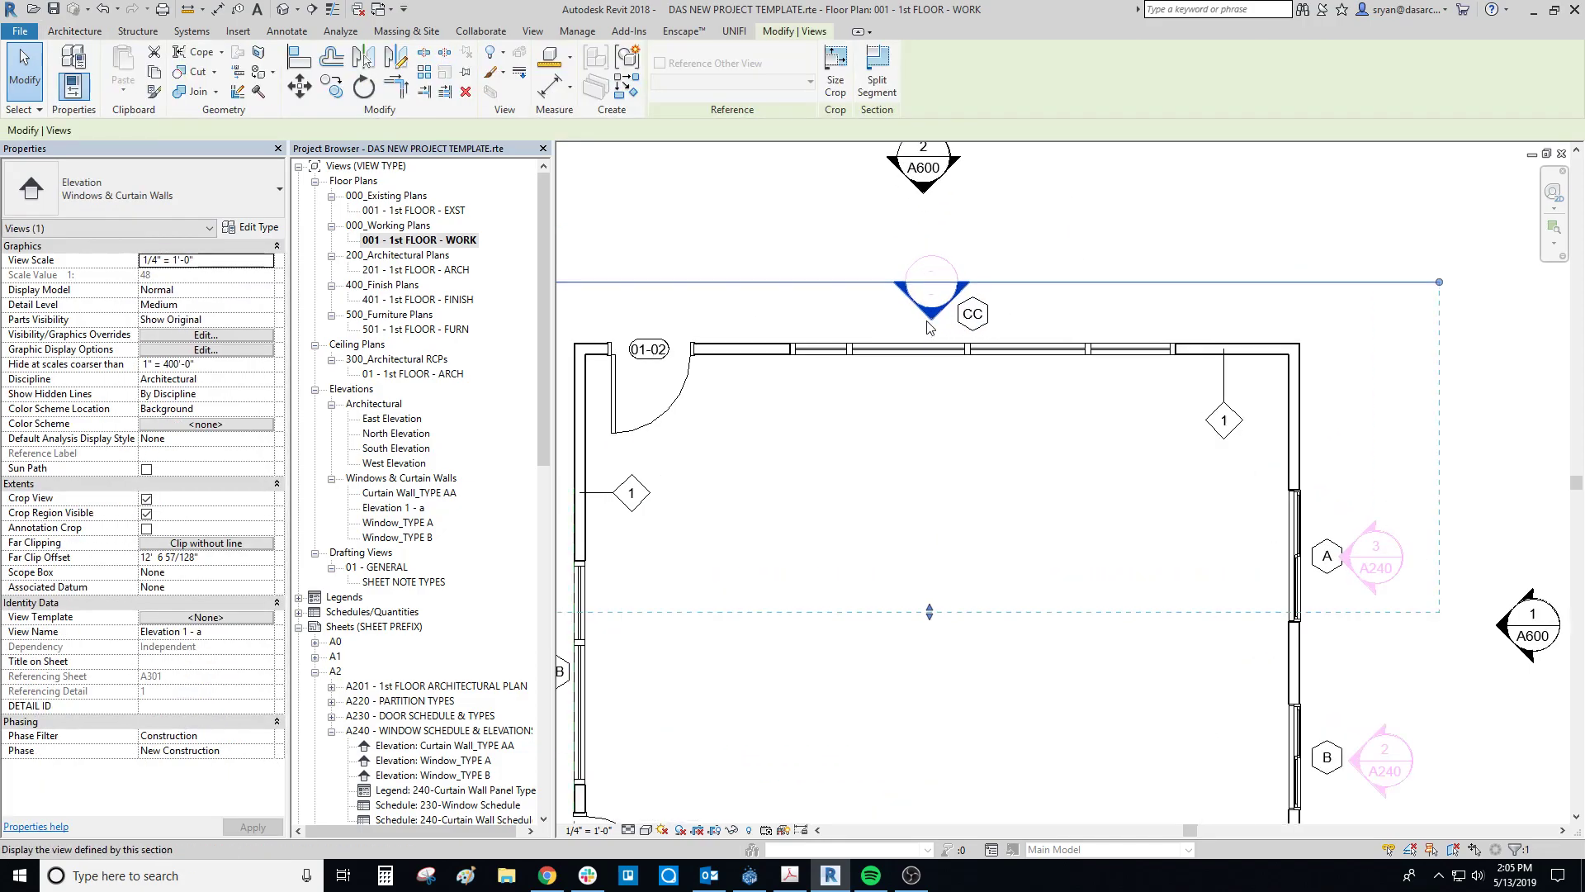
pyautogui.scroll(-2, 963, 320)
pyautogui.moveTo(1447, 282); pyautogui.dragTo(1239, 283)
pyautogui.scroll(-1, 743, 287)
pyautogui.moveTo(741, 287); pyautogui.dragTo(993, 307, button='middle')
pyautogui.scroll(-1, 994, 307)
pyautogui.moveTo(755, 306); pyautogui.dragTo(993, 305)
# Pull the new elevation's far clip boundary in to just inside the north wall, at an offset of about 5' 9".
pyautogui.moveTo(1179, 553); pyautogui.dragTo(1178, 421)
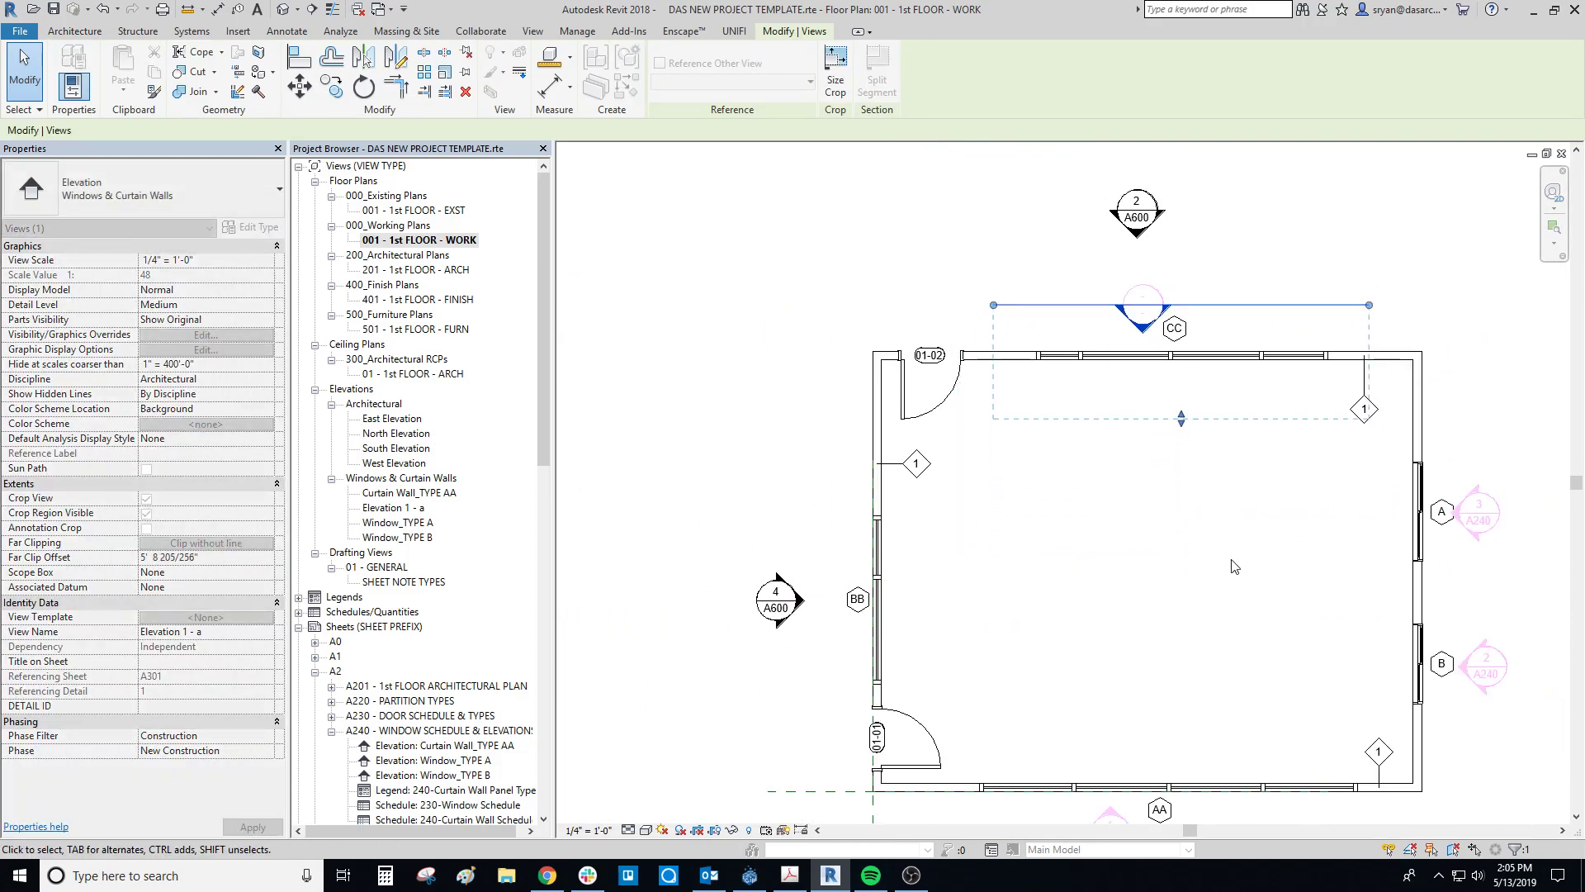
pyautogui.click(1231, 562)
pyautogui.moveTo(1260, 449); pyautogui.dragTo(1220, 486, button='middle')
pyautogui.click(1098, 367)
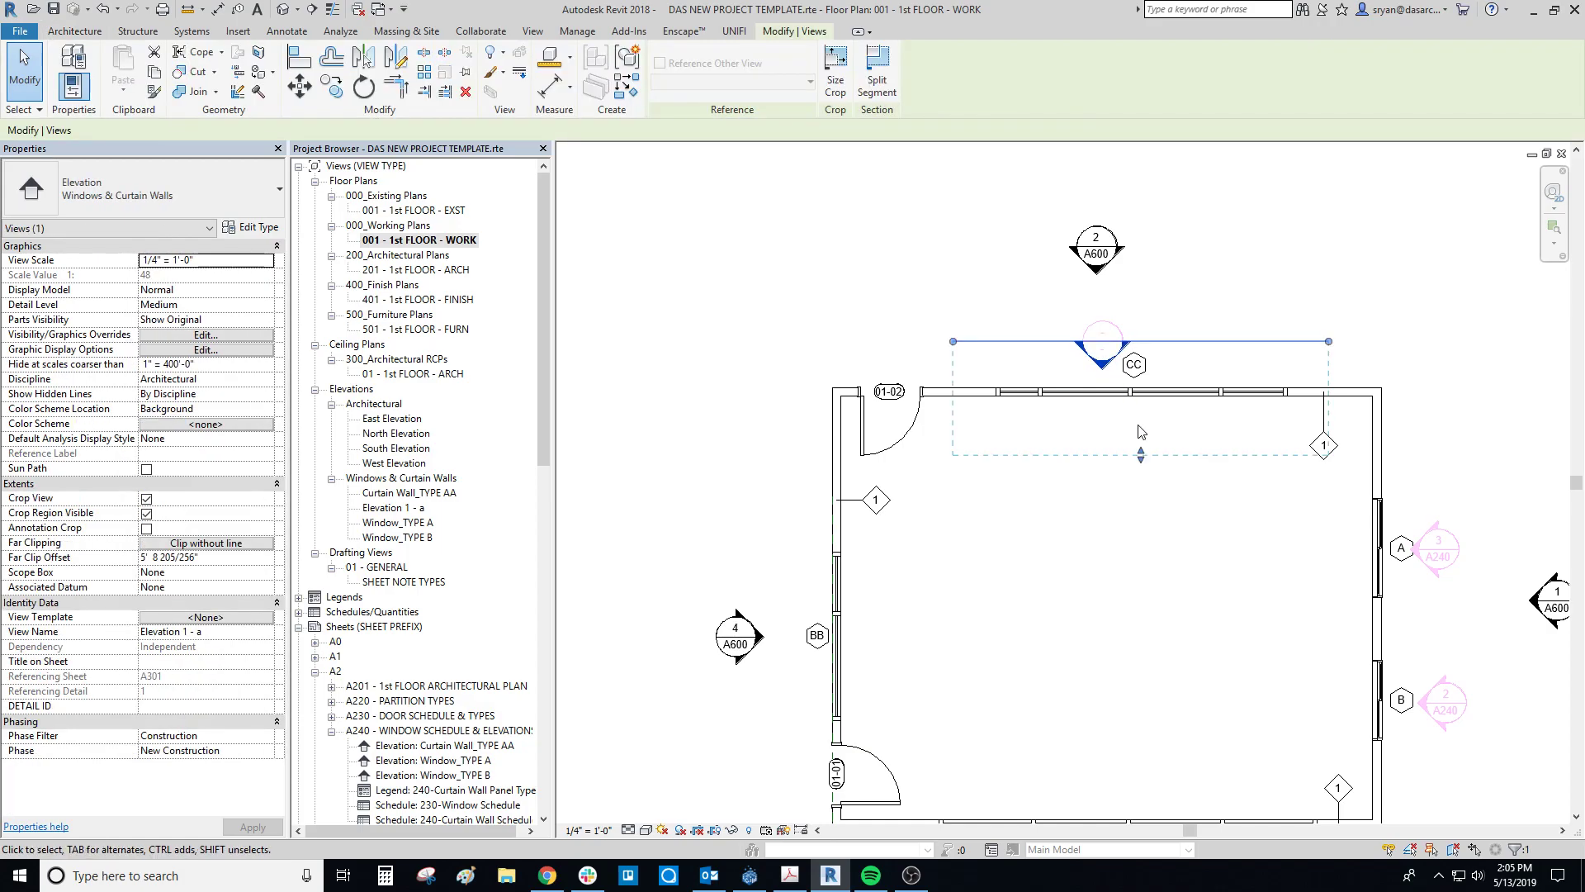
pyautogui.moveTo(1224, 431); pyautogui.dragTo(1154, 447, button='middle')
pyautogui.click(998, 542)
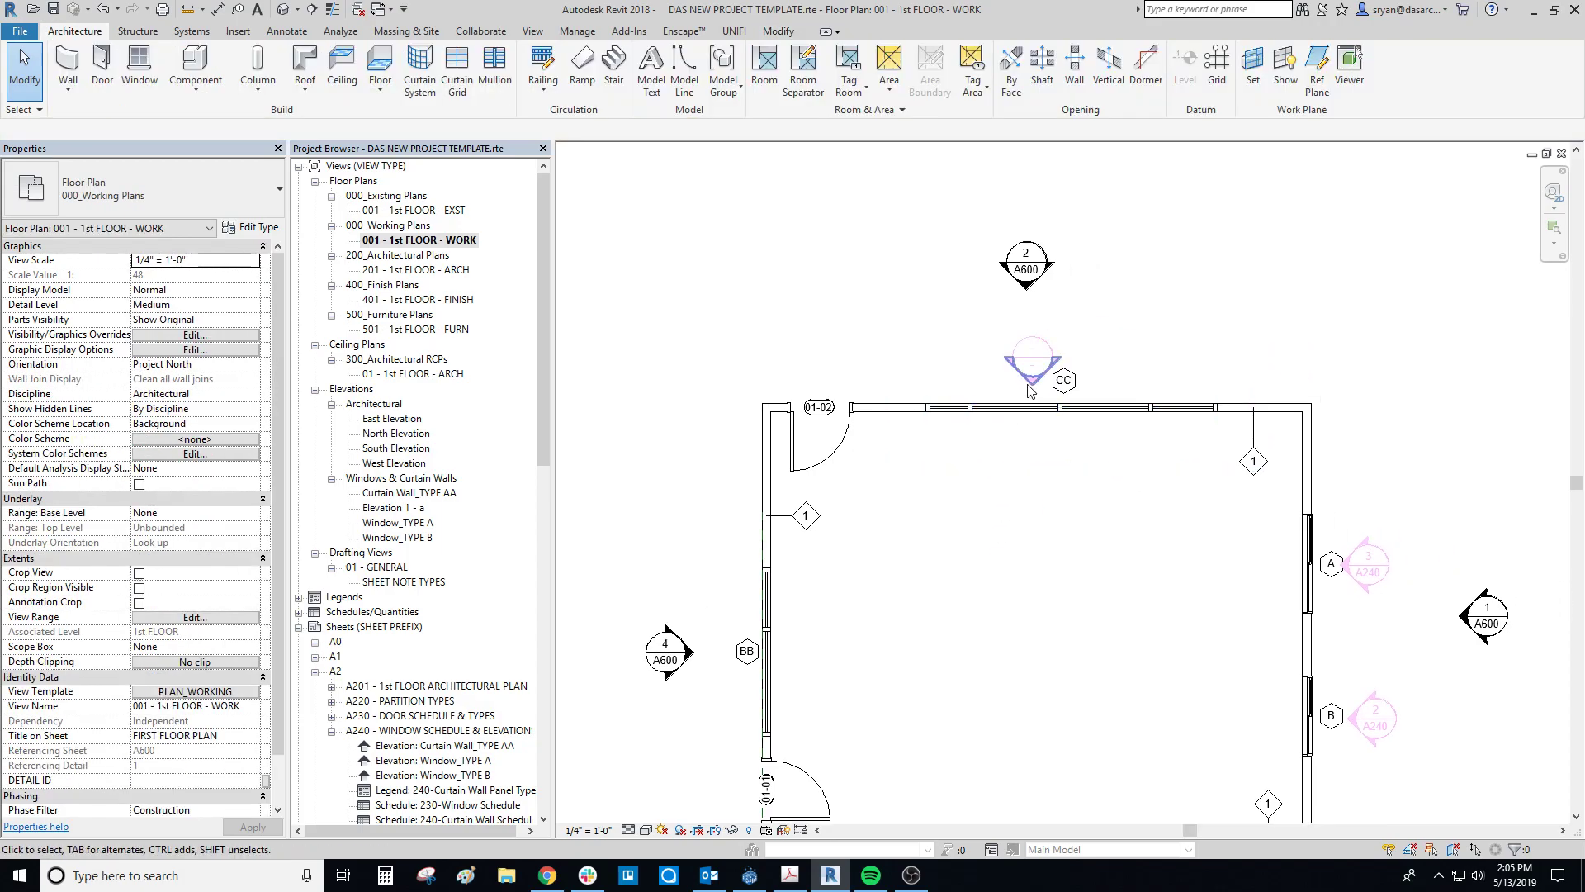
# Open the view of the new elevation at CC and raise its crop region's upper edge above the 2nd FLOOR level.
pyautogui.doubleClick(1031, 369)
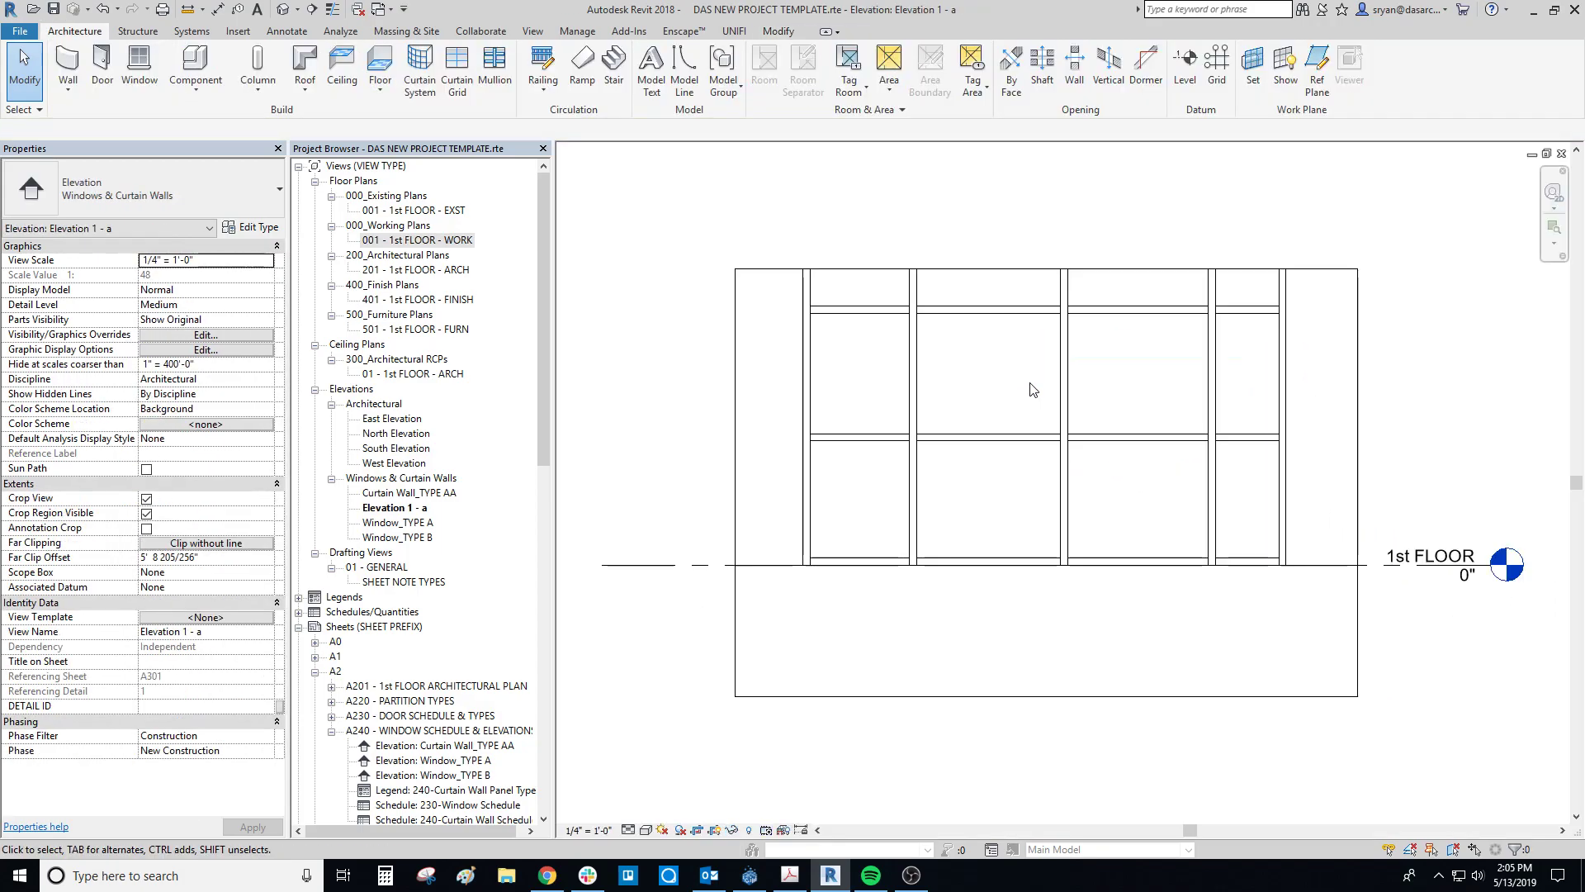
pyautogui.moveTo(1360, 305); pyautogui.dragTo(1260, 471, button='middle')
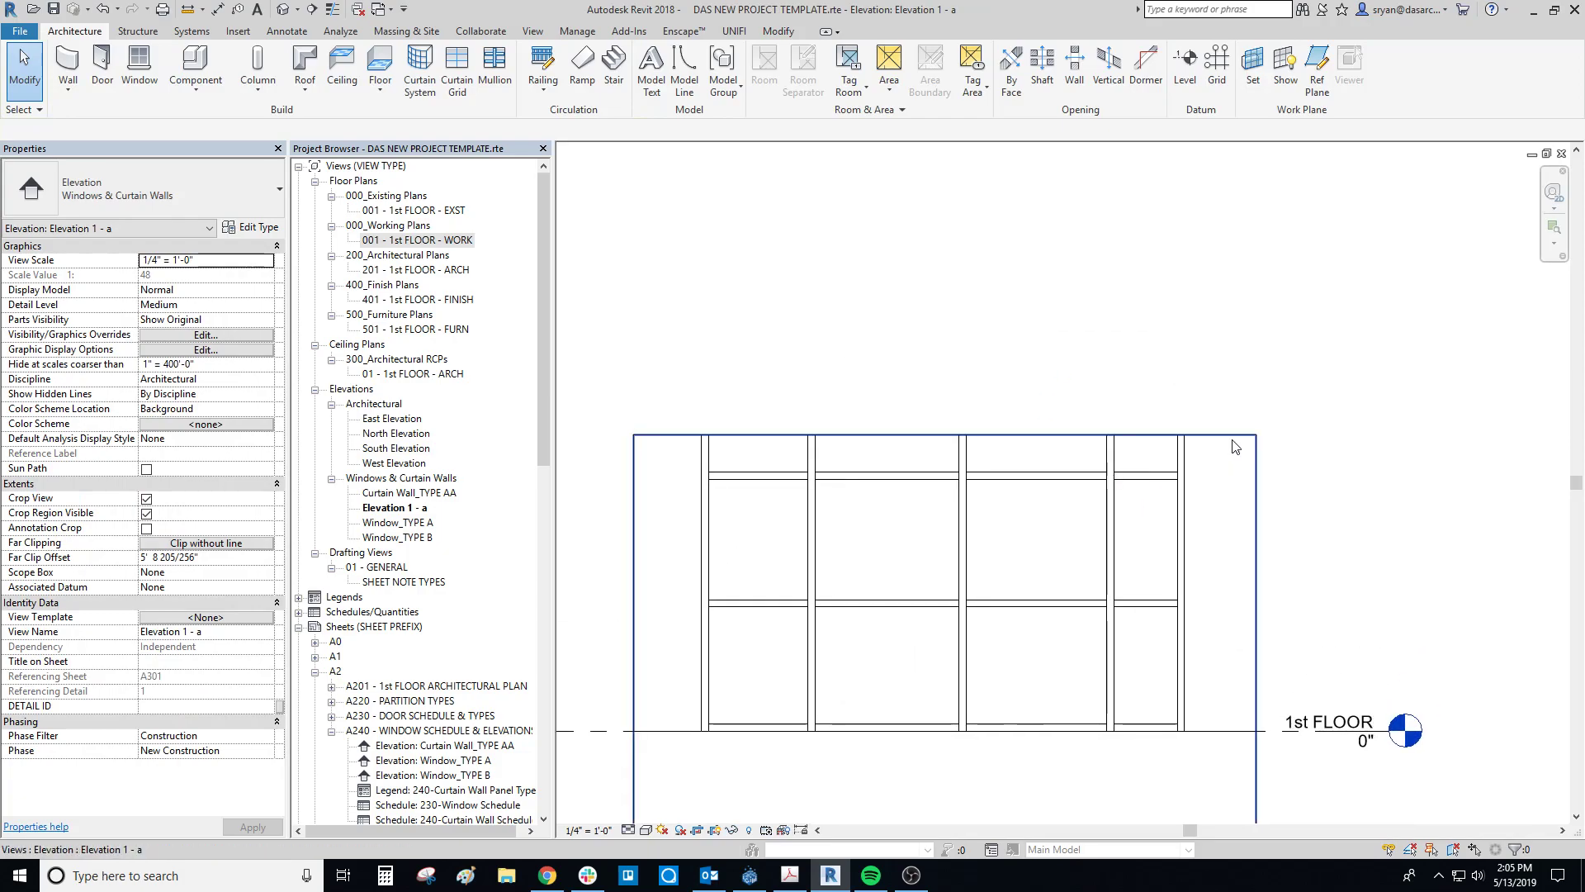
pyautogui.click(922, 439)
pyautogui.scroll(-3, 937, 322)
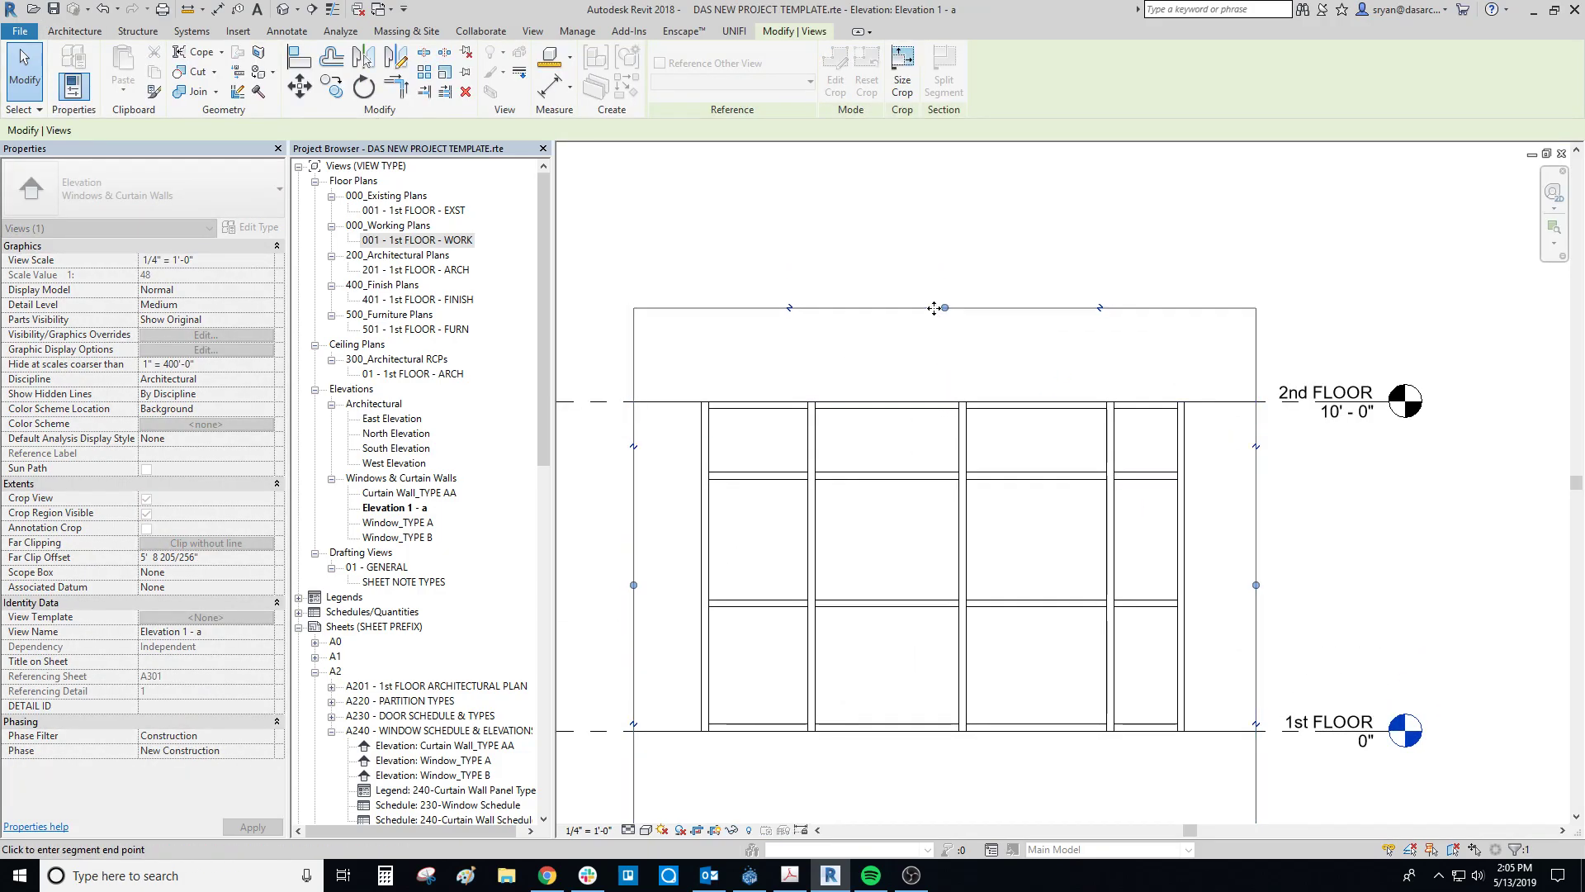
pyautogui.moveTo(939, 335); pyautogui.dragTo(905, 312, button='middle')
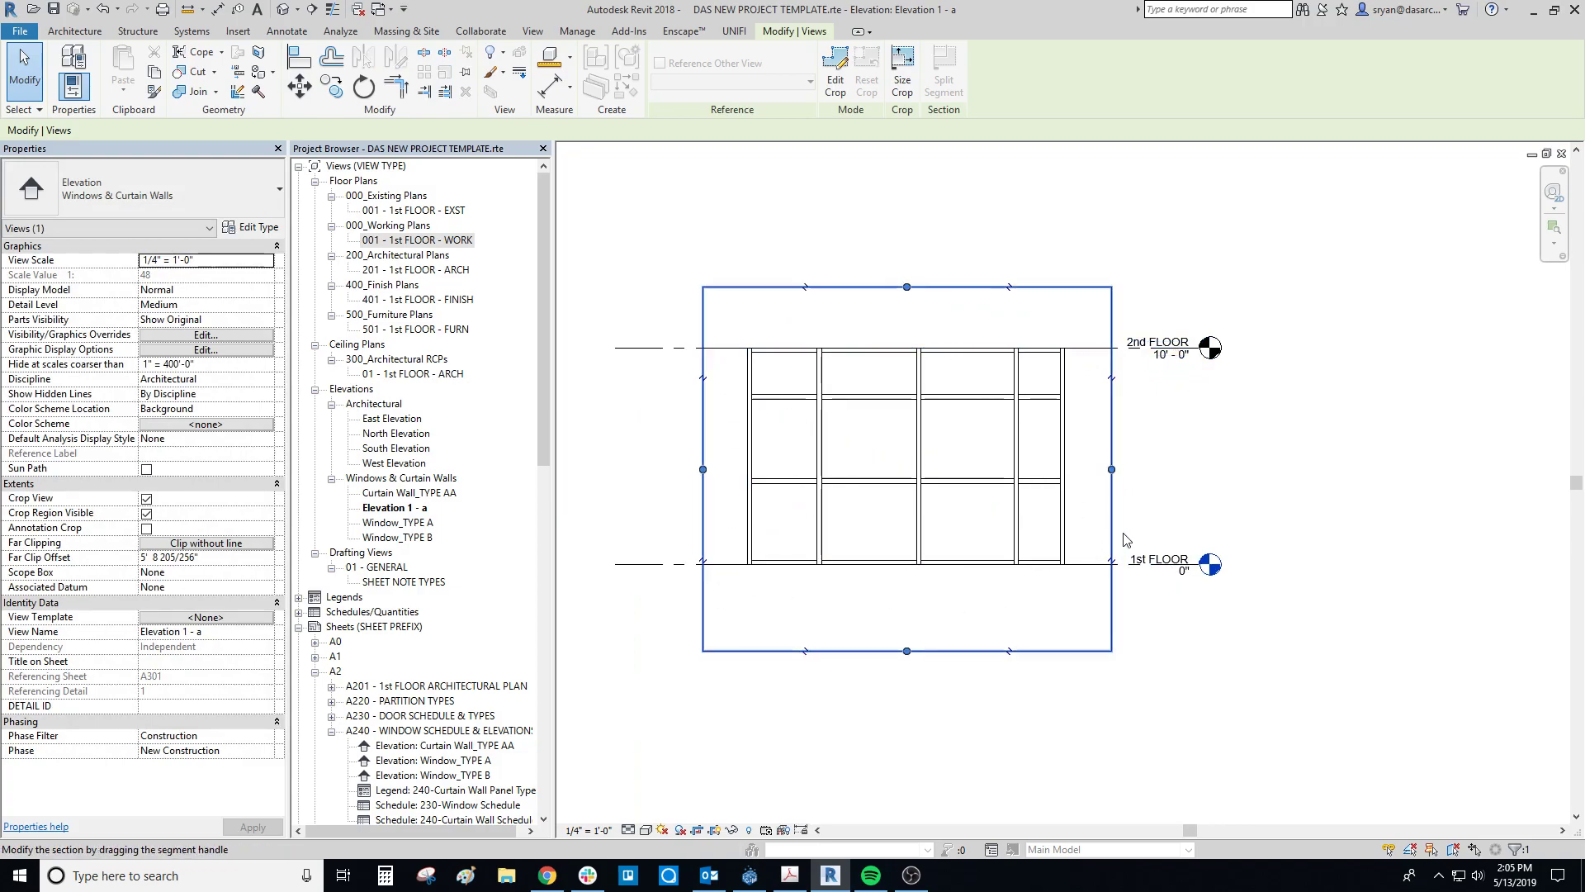
pyautogui.click(1160, 486)
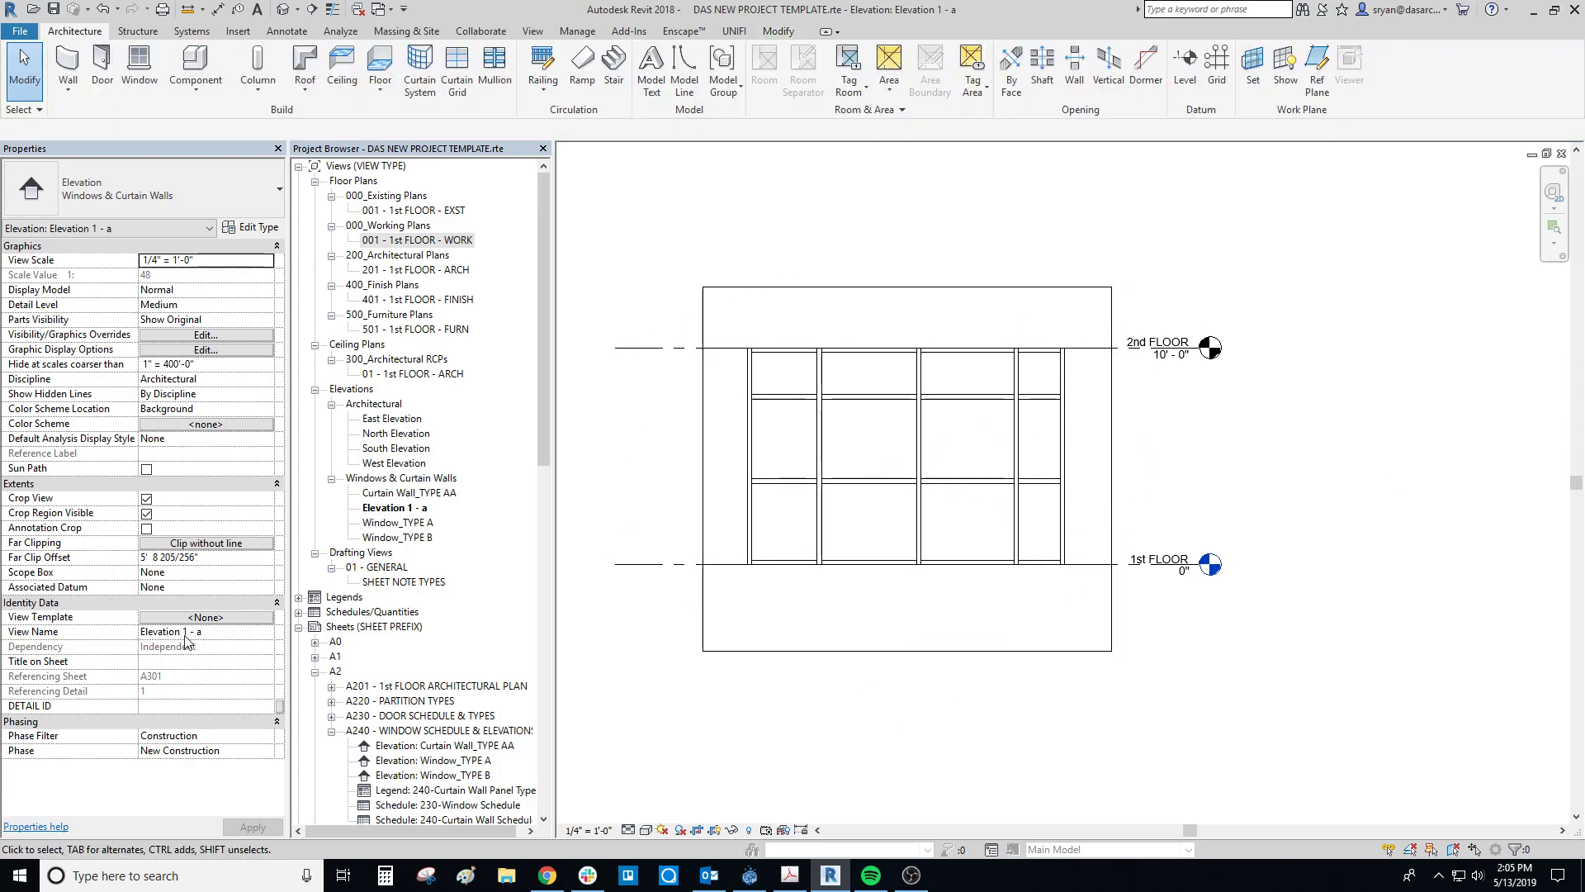
# Assign the ELEVATION_CURTAIN WALLS view template to the curtain wall CC elevation view.
pyautogui.click(206, 617)
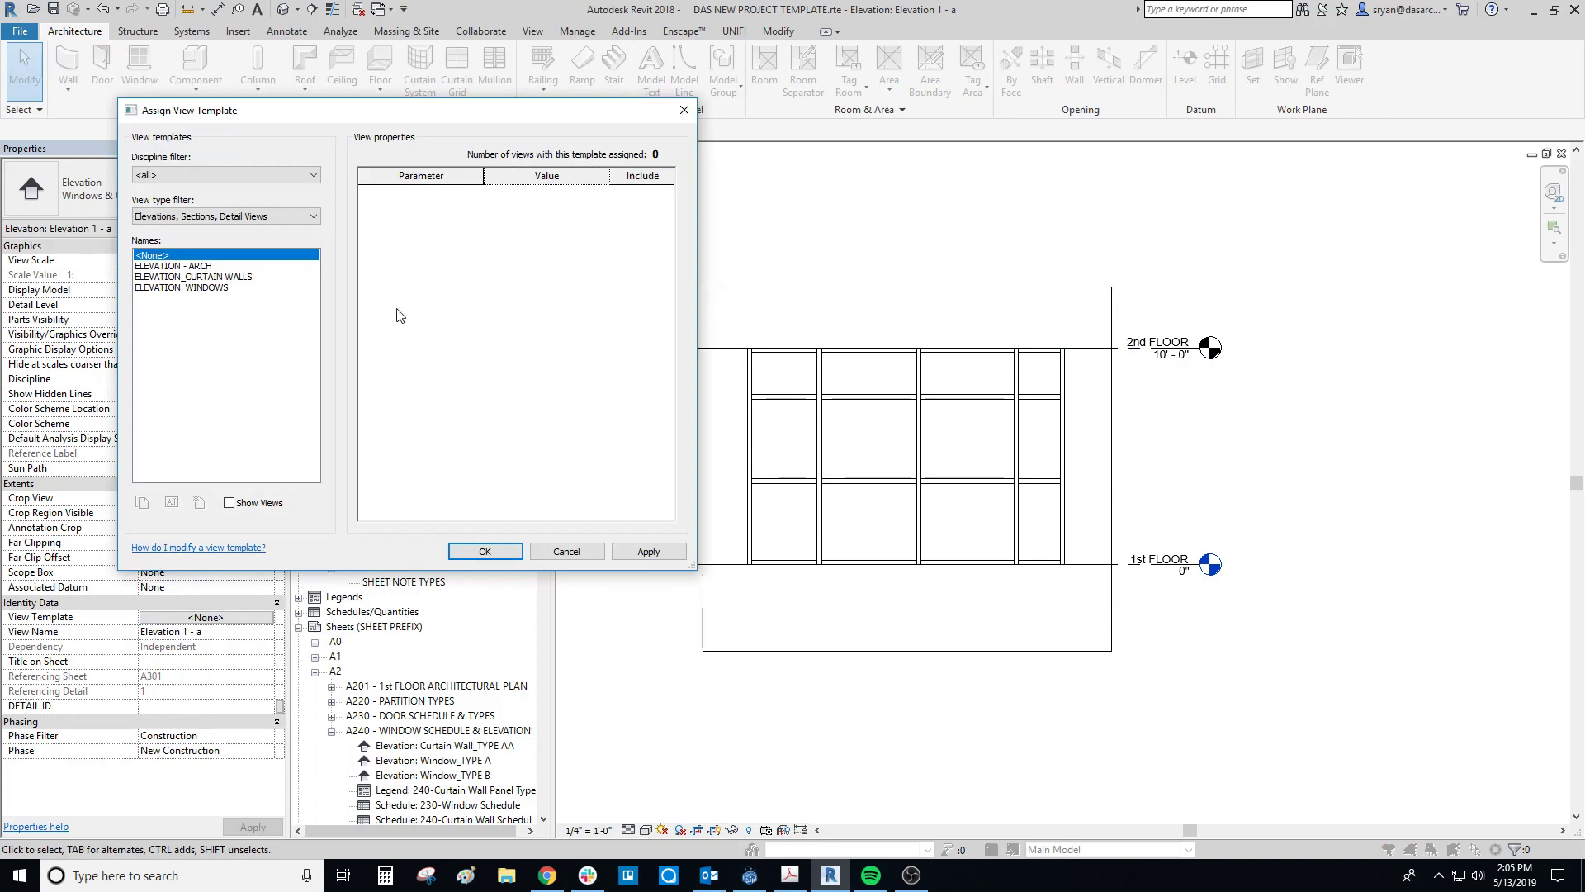
pyautogui.click(190, 276)
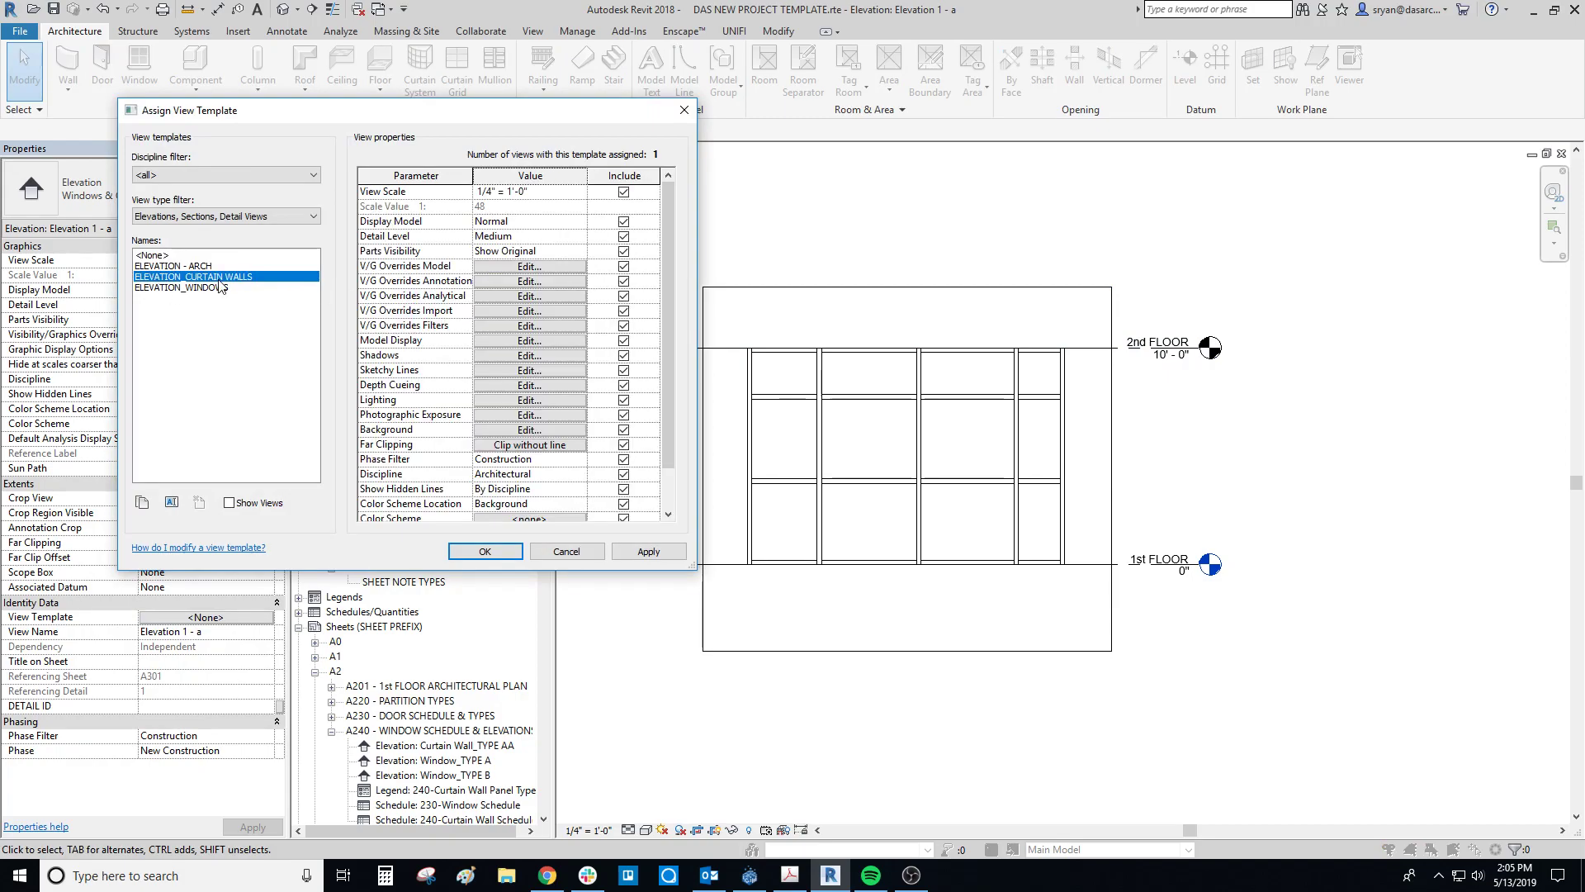
pyautogui.click(485, 552)
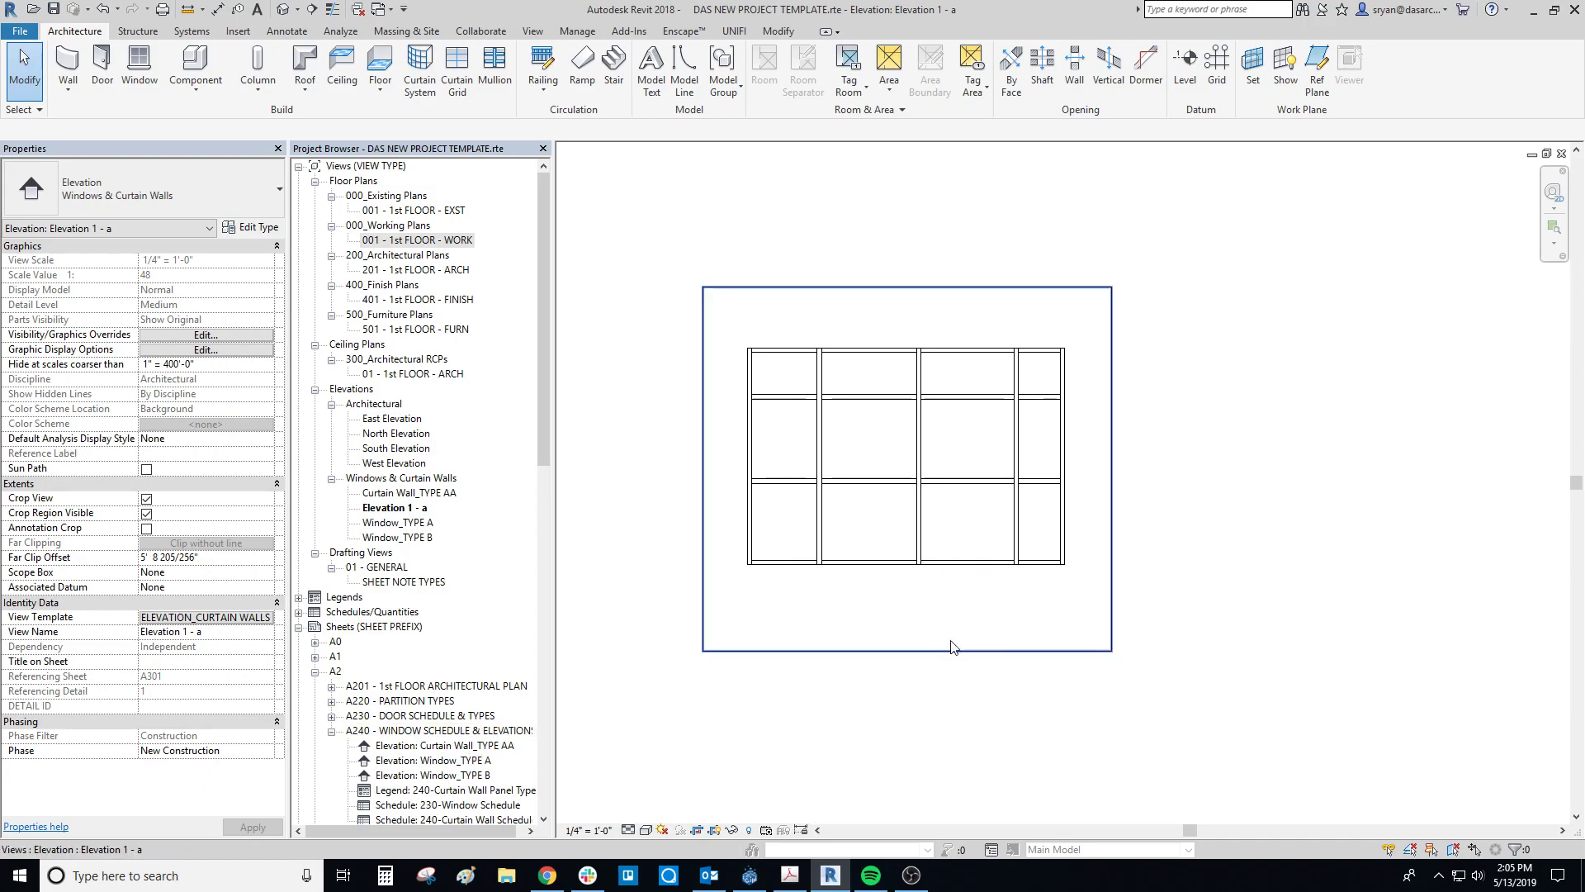
pyautogui.moveTo(975, 629); pyautogui.dragTo(962, 650, button='middle')
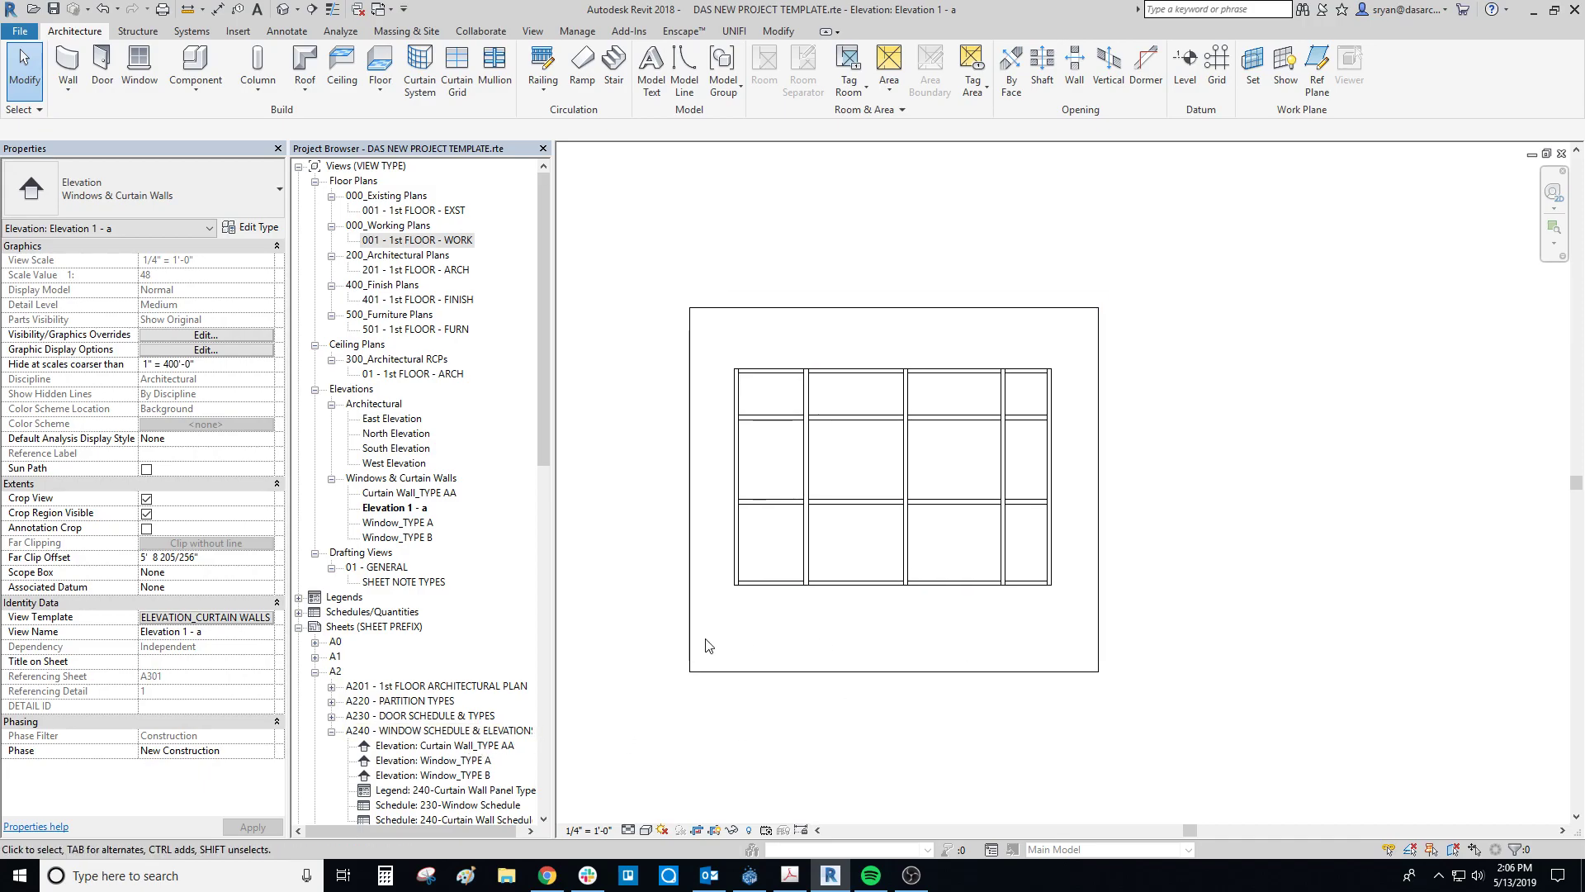
# Check the curtain wall's assigned type and the Type Comments value in its type properties.
pyautogui.click(858, 586)
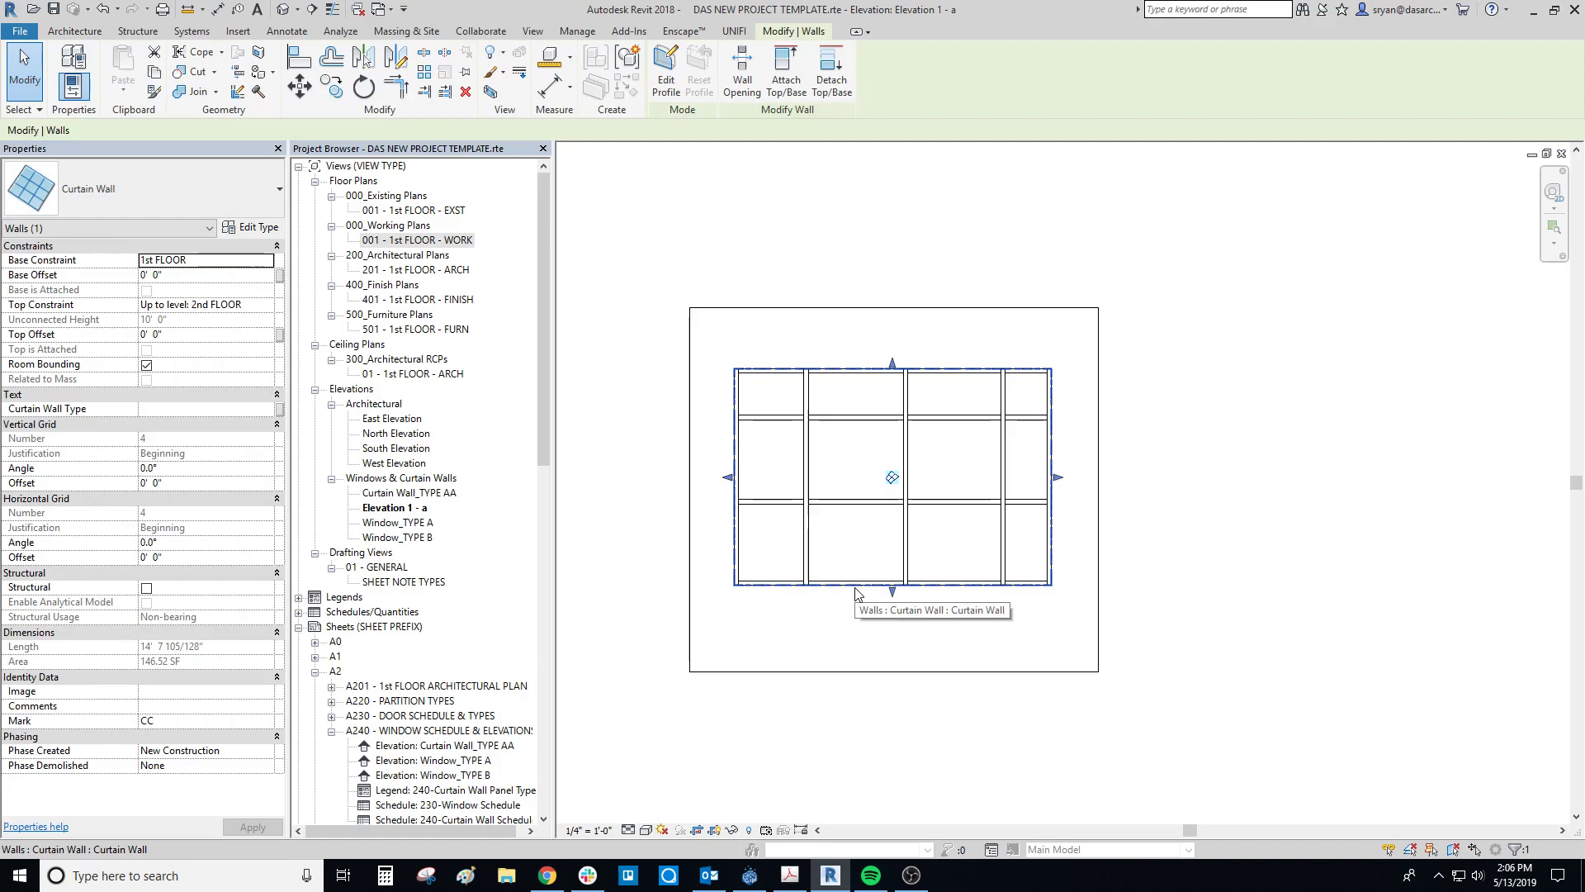
pyautogui.click(122, 191)
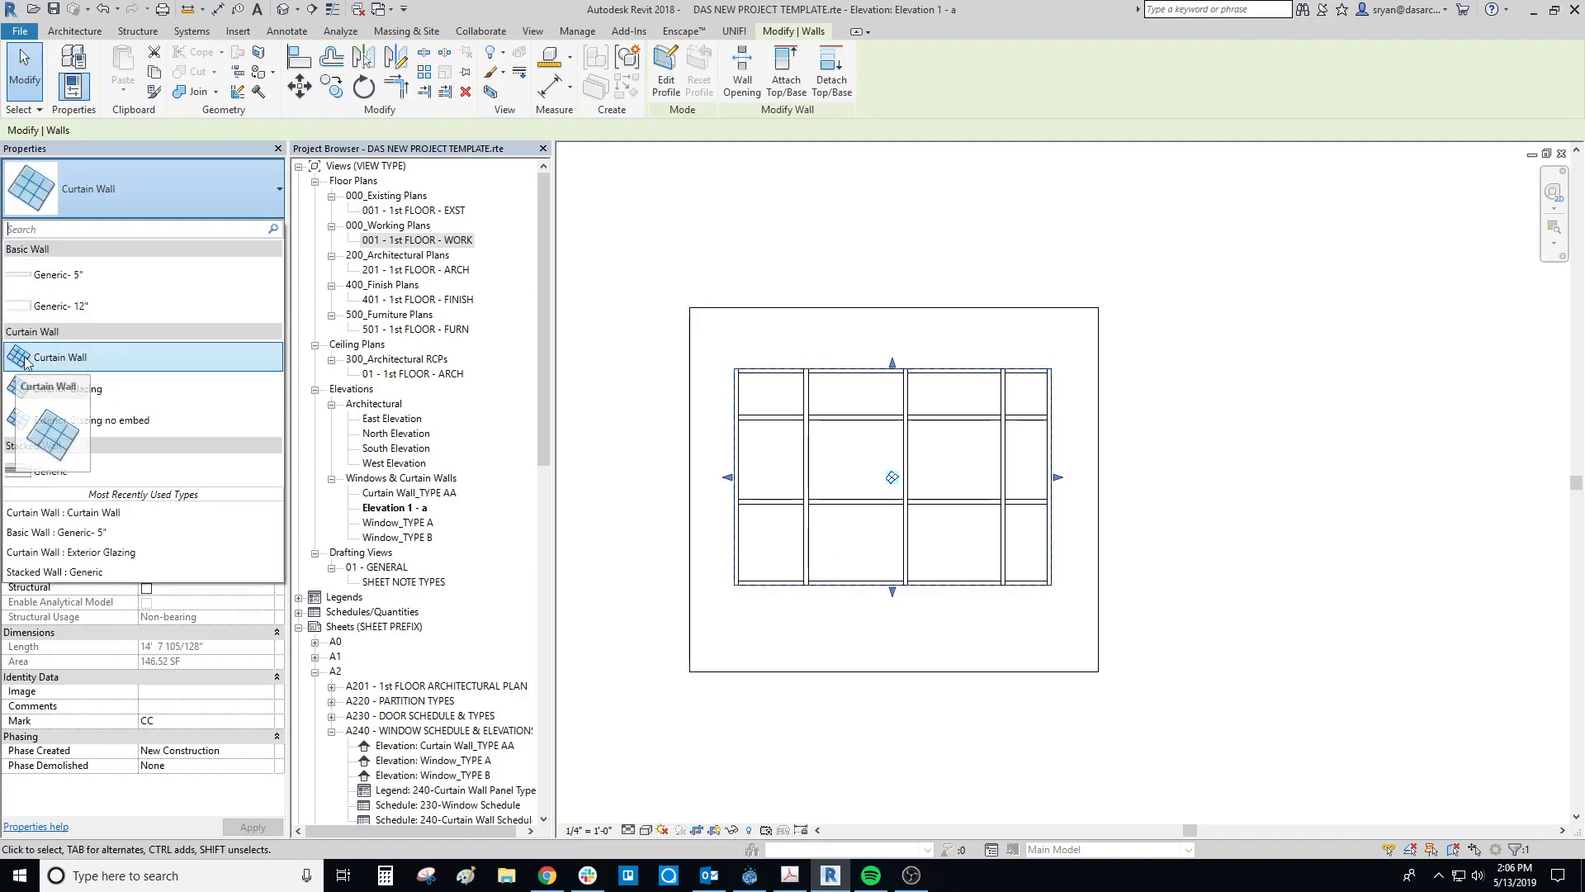
pyautogui.click(96, 364)
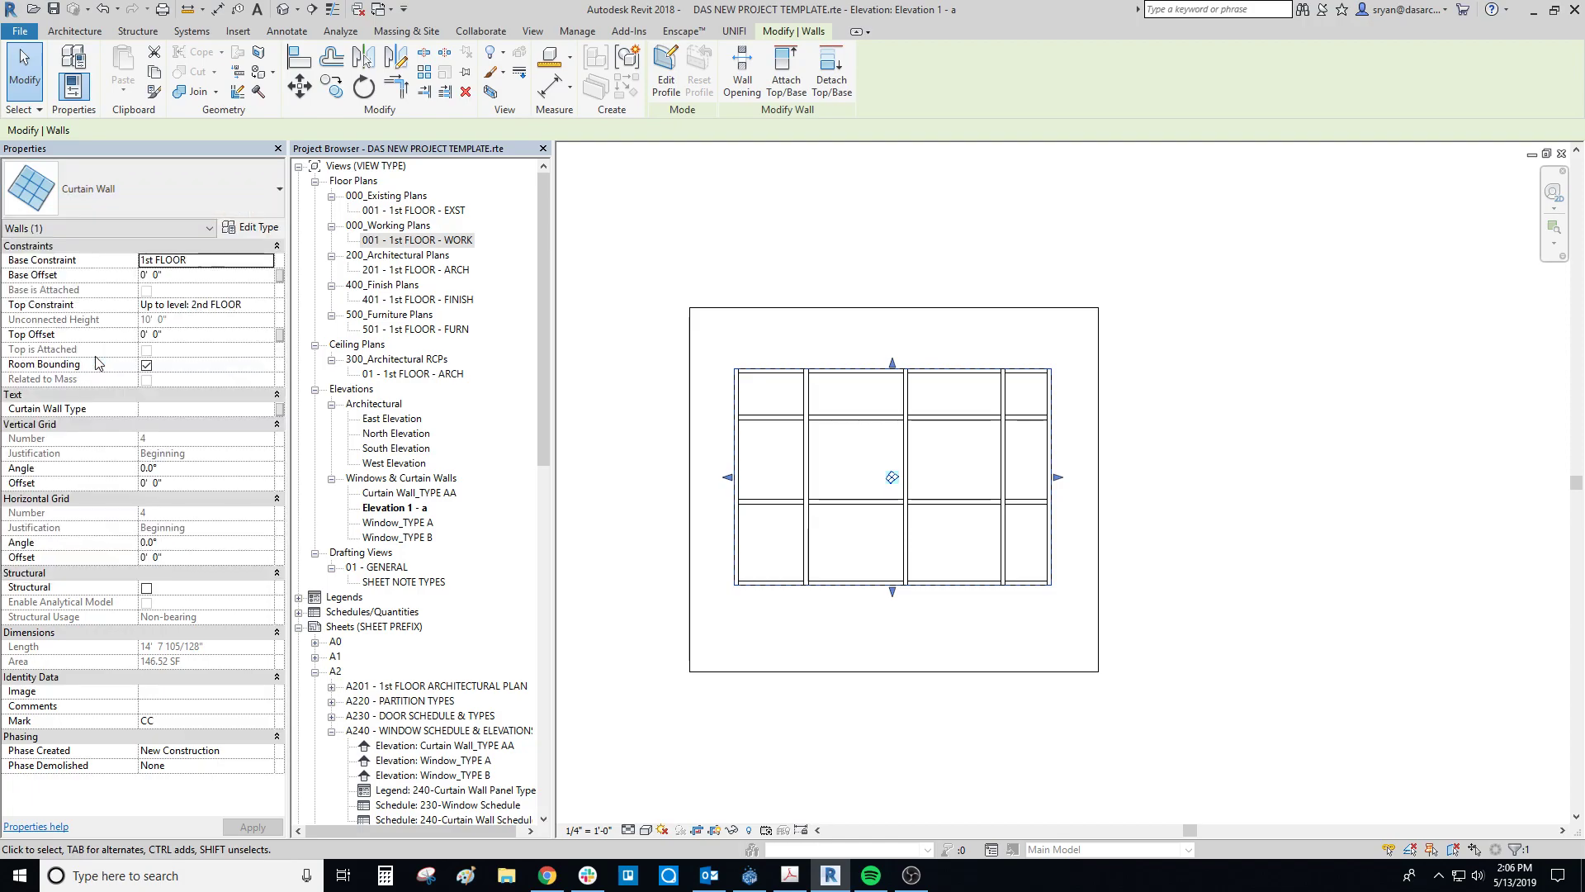
pyautogui.click(262, 231)
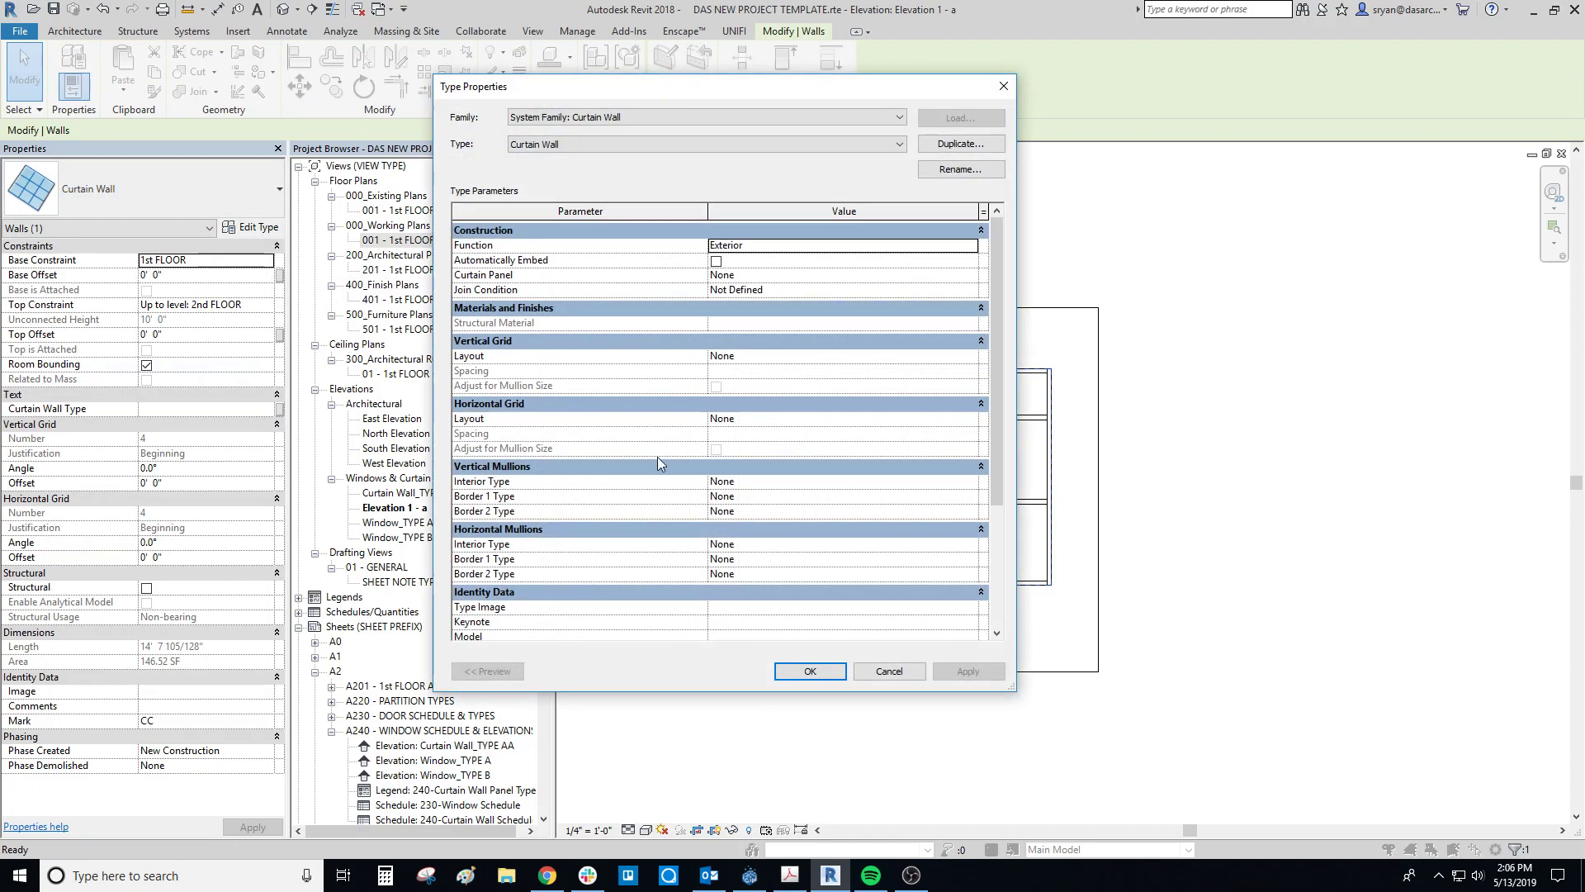
pyautogui.scroll(-5, 657, 458)
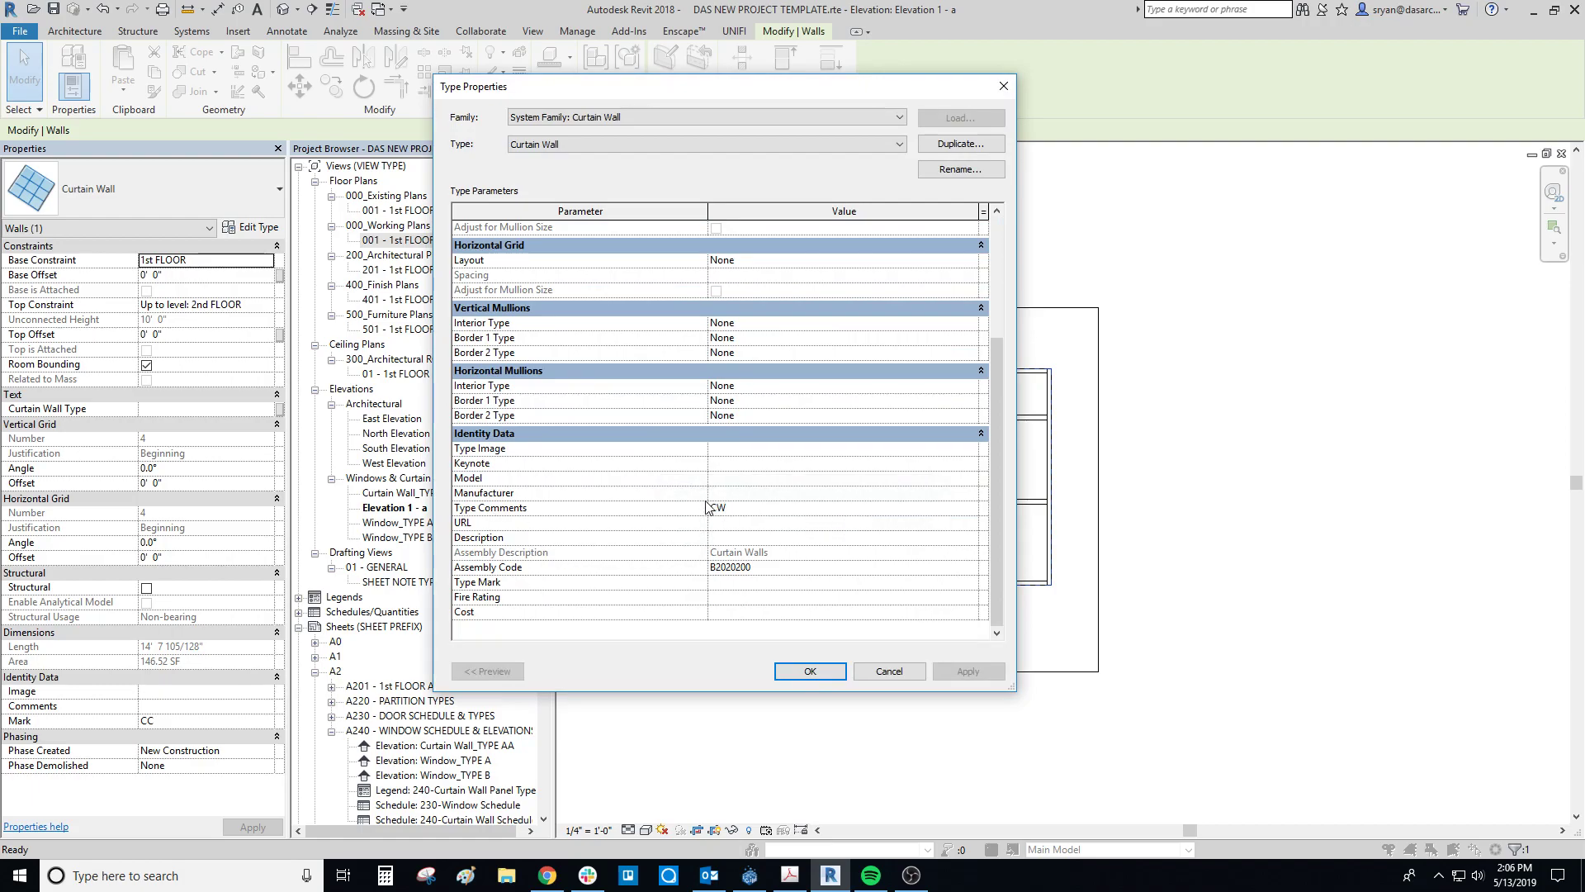
pyautogui.click(896, 679)
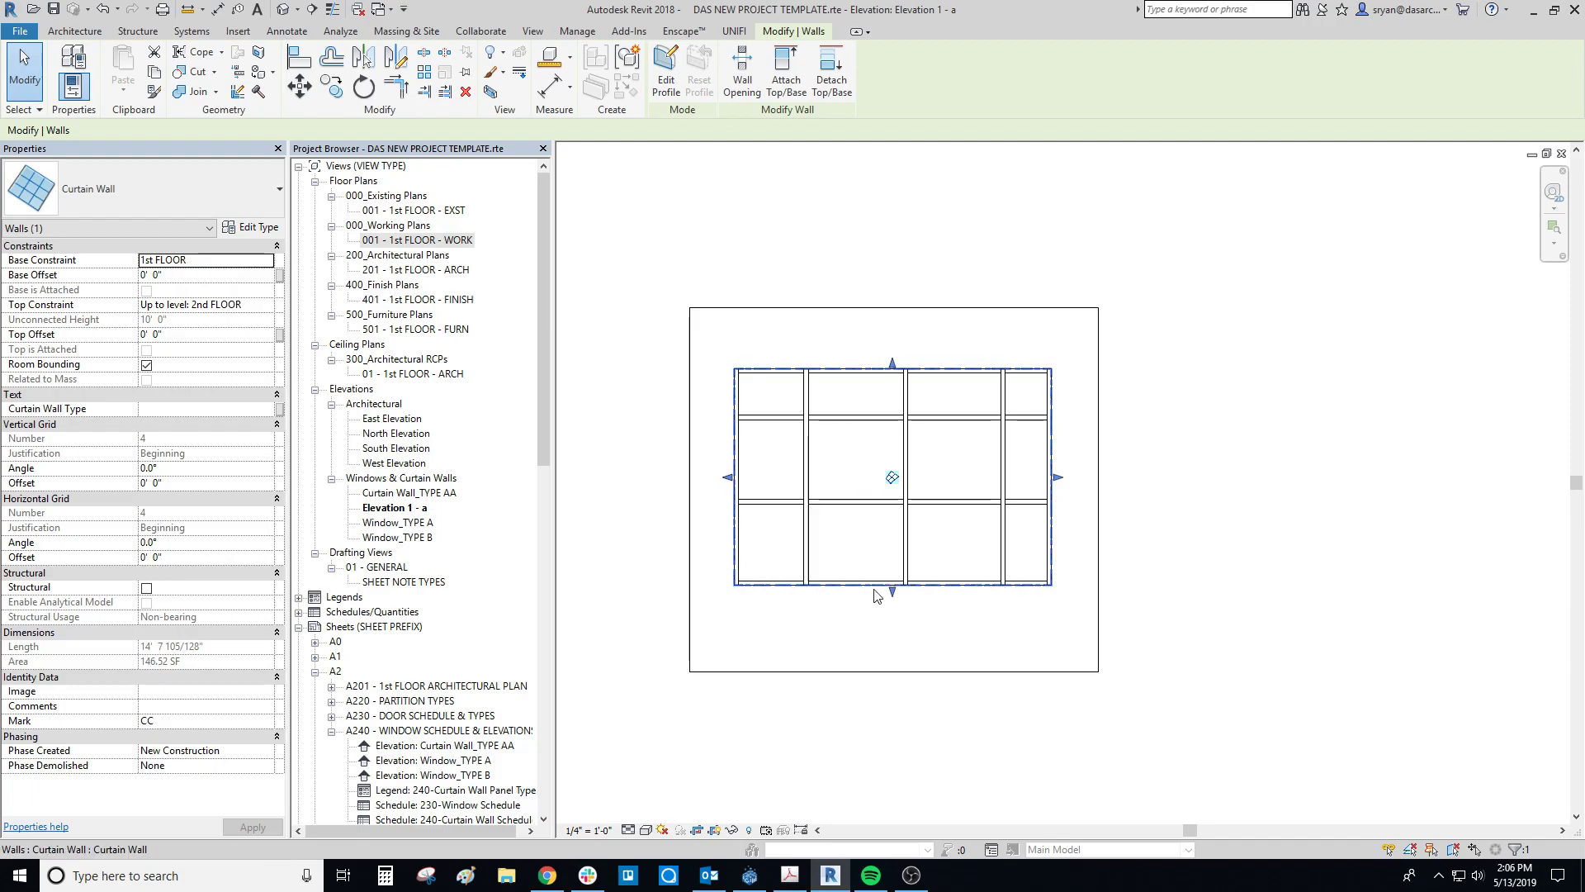
pyautogui.click(263, 228)
pyautogui.scroll(-5, 556, 545)
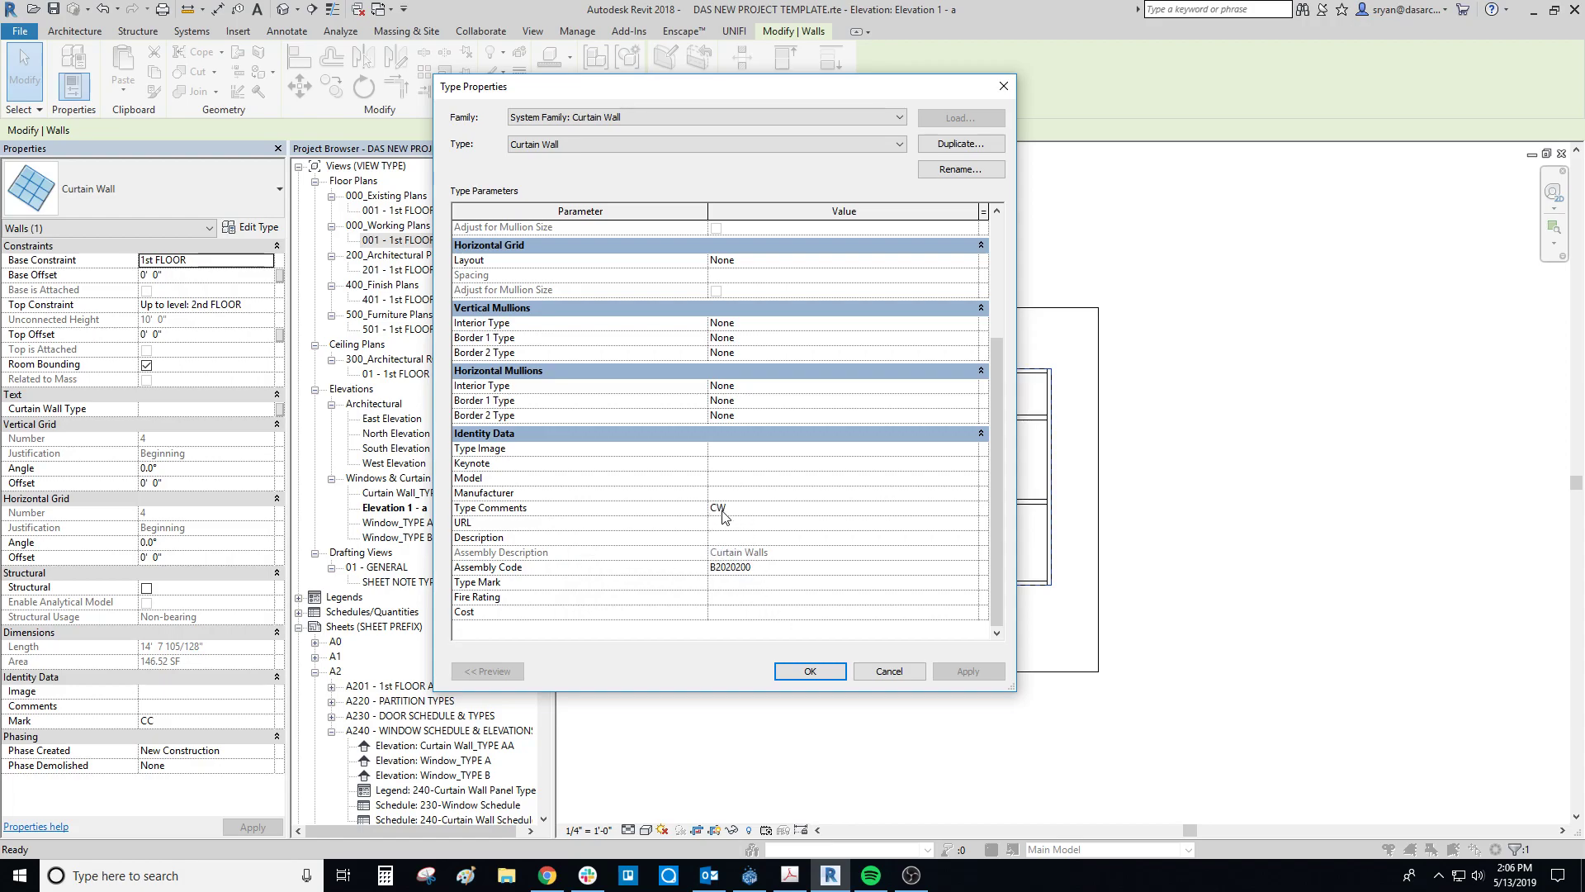
pyautogui.click(809, 671)
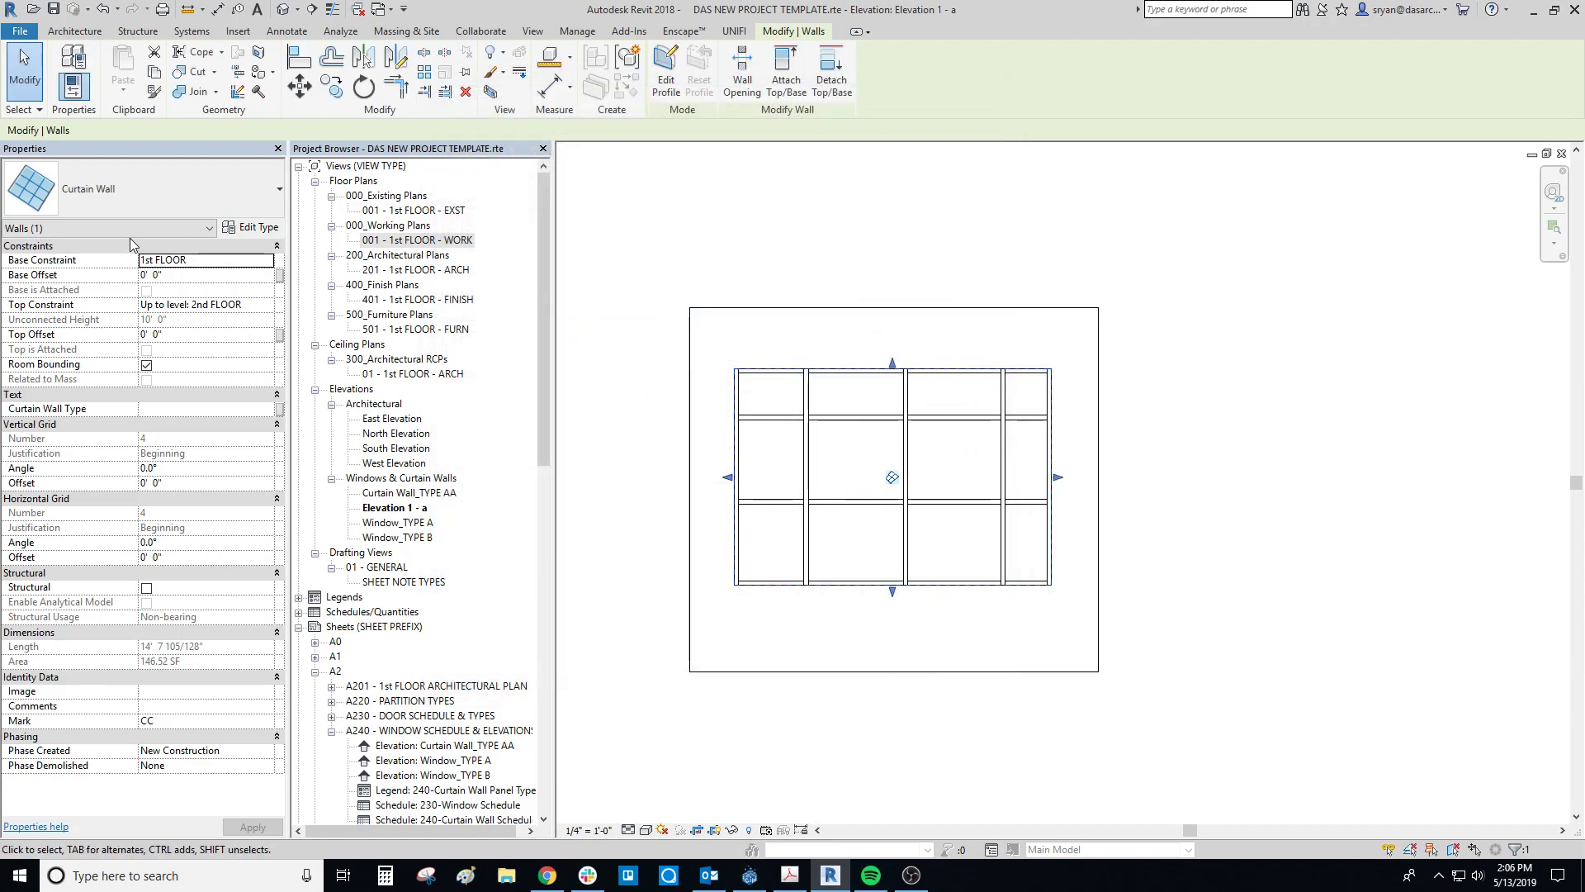
pyautogui.click(872, 635)
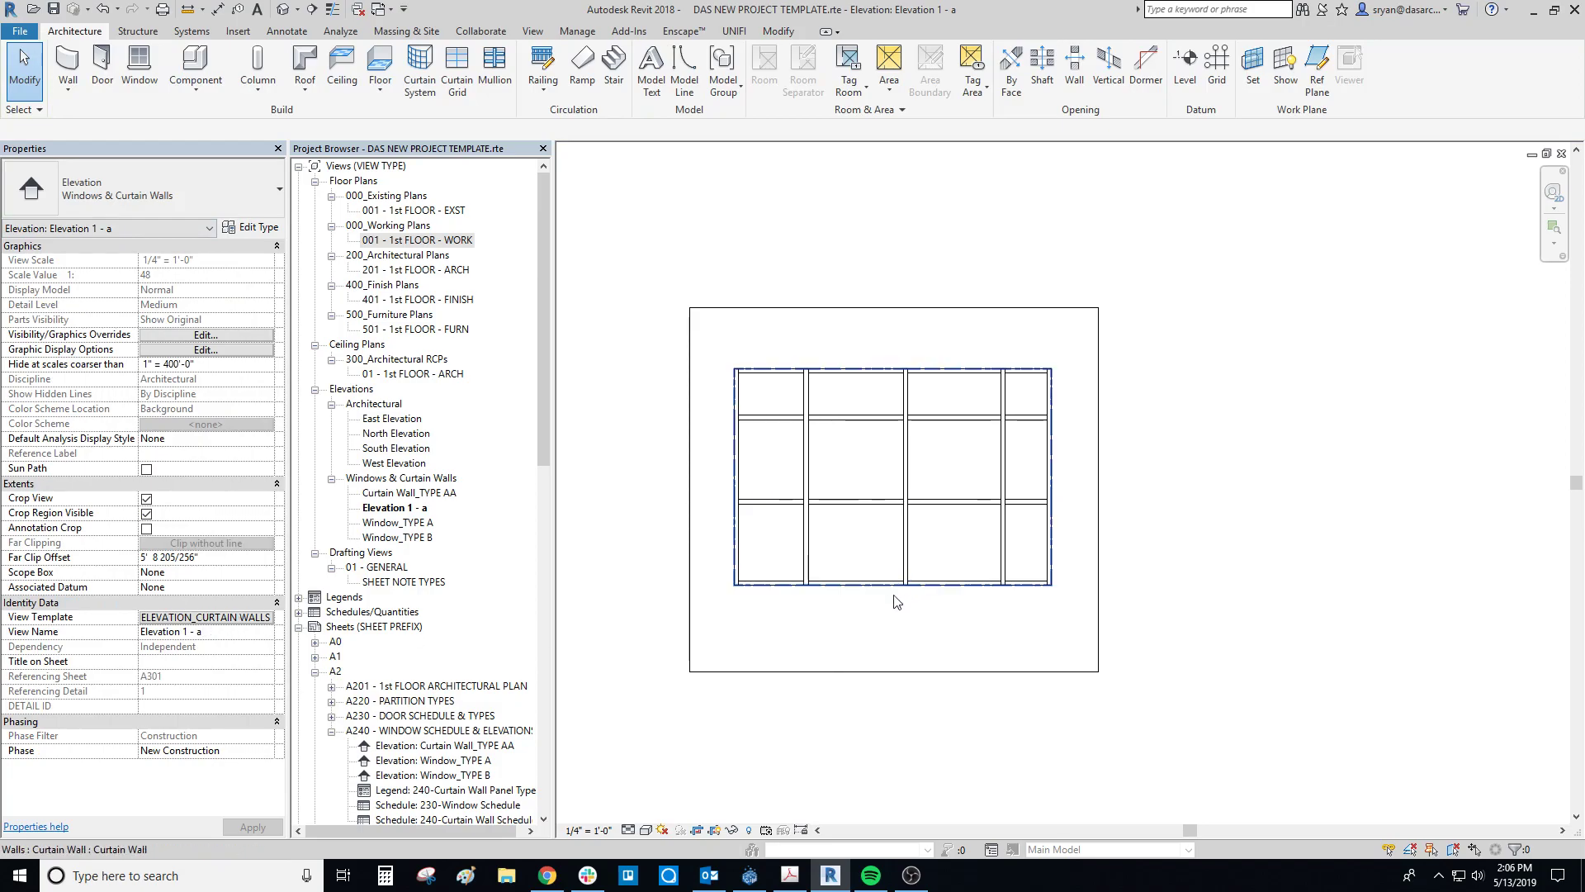
# Tag the curtain wall in the elevation and switch the tag type to !DAS_Tag_Wall_Curtain, Curtain Wall Tag.
pyautogui.moveTo(849, 641); pyautogui.dragTo(854, 654, button='middle')
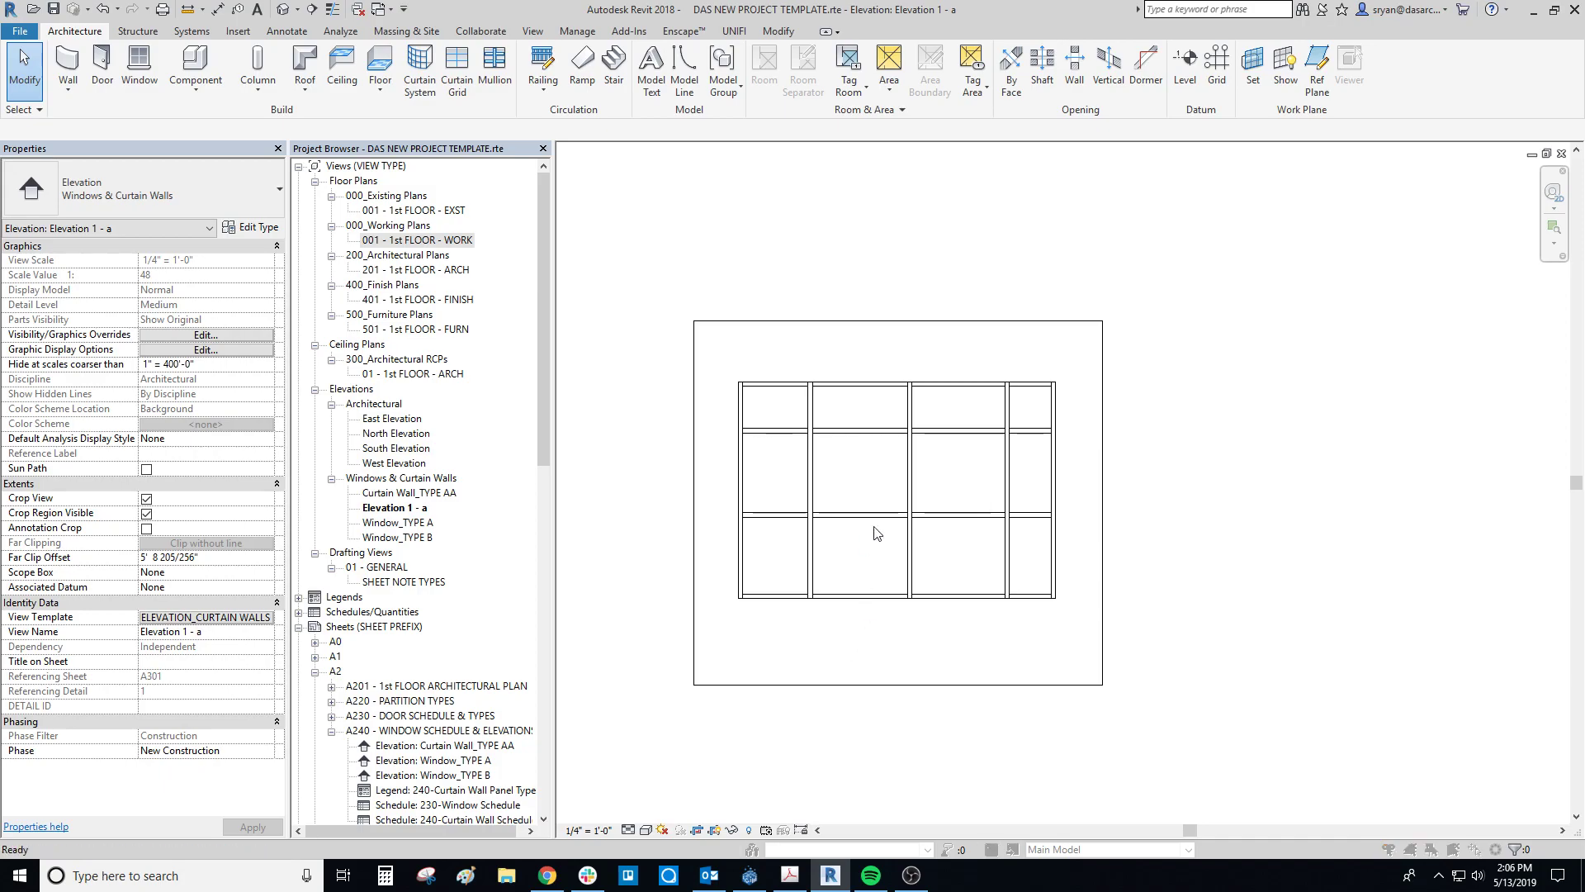
pyautogui.click(903, 503)
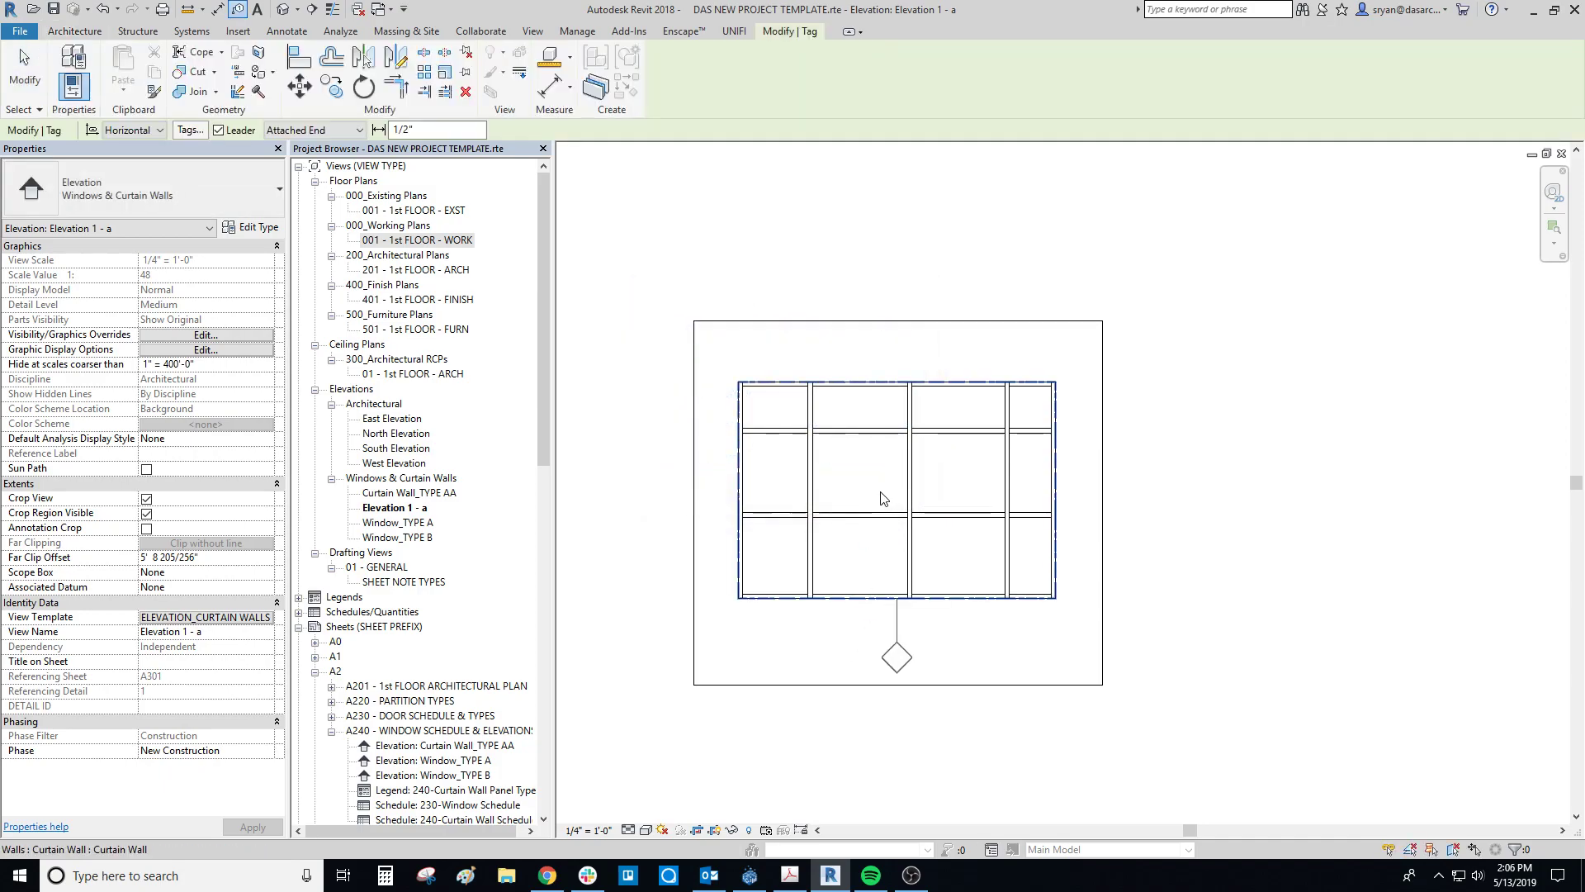
pyautogui.click(895, 516)
pyautogui.press('Escape')
pyautogui.click(905, 656)
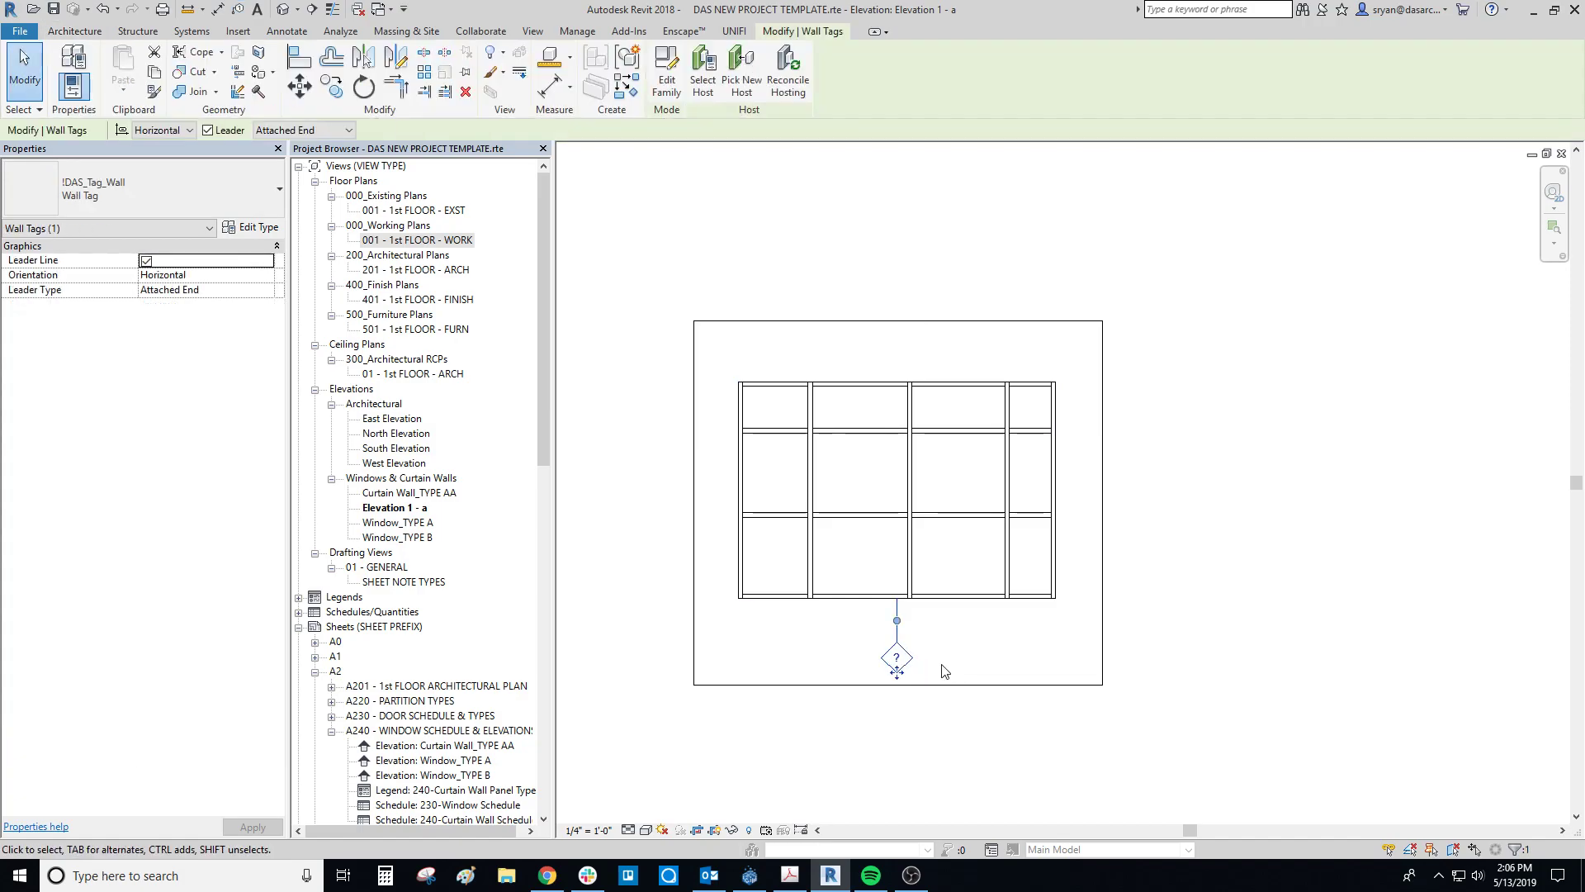
pyautogui.click(166, 194)
pyautogui.click(87, 345)
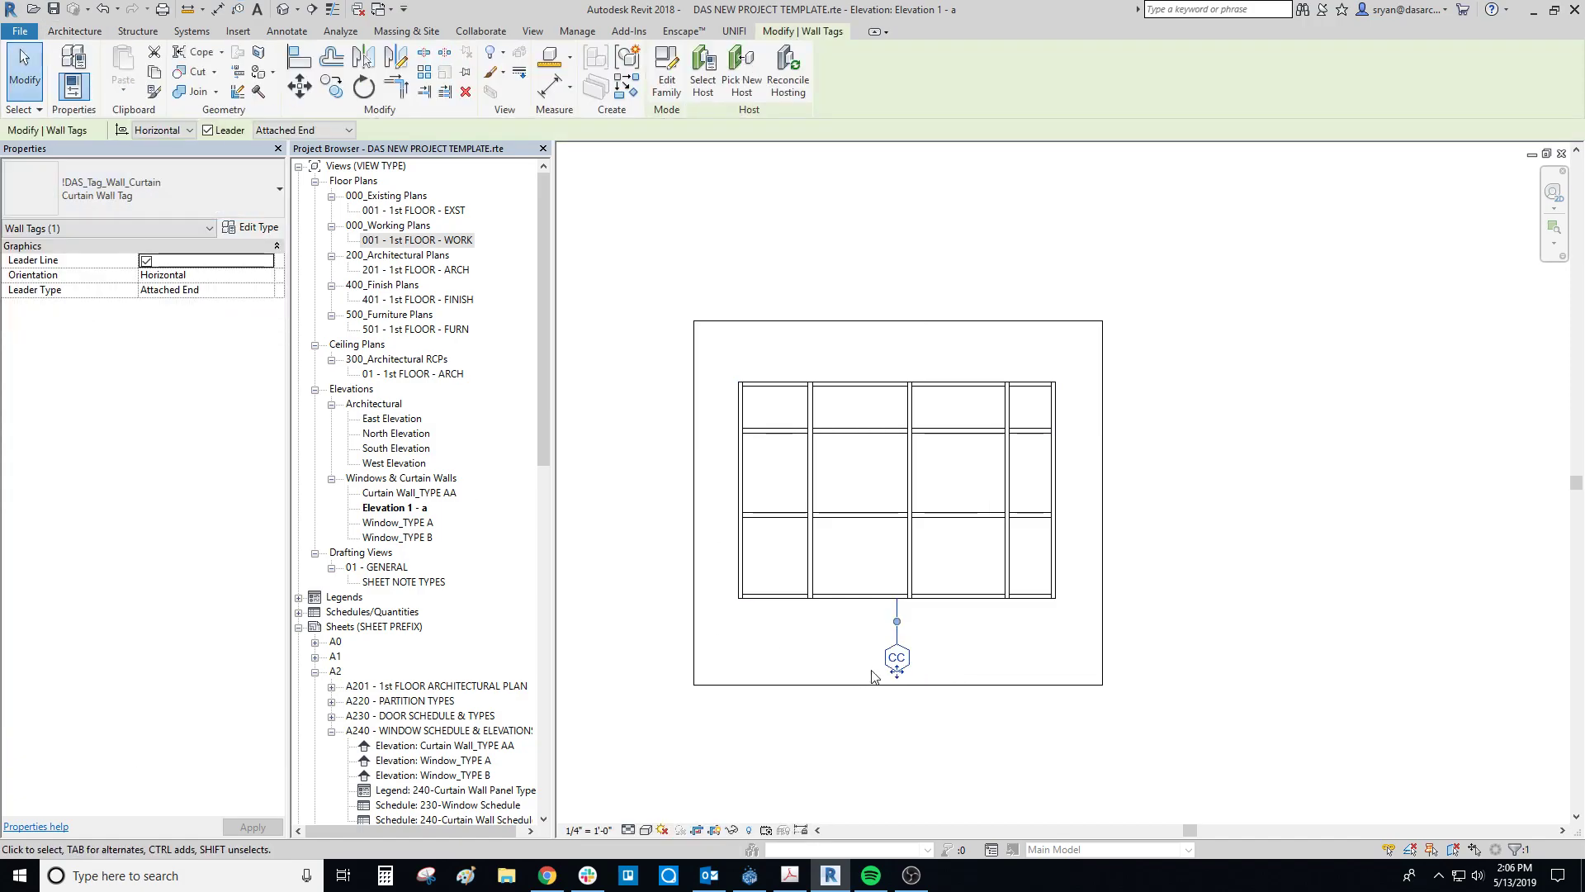
# Remove the curtain wall tag's leader and move the tag up to just below the wall's sill.
pyautogui.moveTo(902, 671); pyautogui.dragTo(905, 647)
pyautogui.click(212, 132)
pyautogui.click(991, 636)
pyautogui.click(906, 650)
pyautogui.moveTo(907, 649); pyautogui.dragTo(900, 637)
pyautogui.click(857, 628)
# Add a vertical aligned dimension string from the wall's base through both lower mullion faces and the upper grid line to its top, placed left of the wall.
pyautogui.moveTo(845, 596); pyautogui.dragTo(868, 630, button='middle')
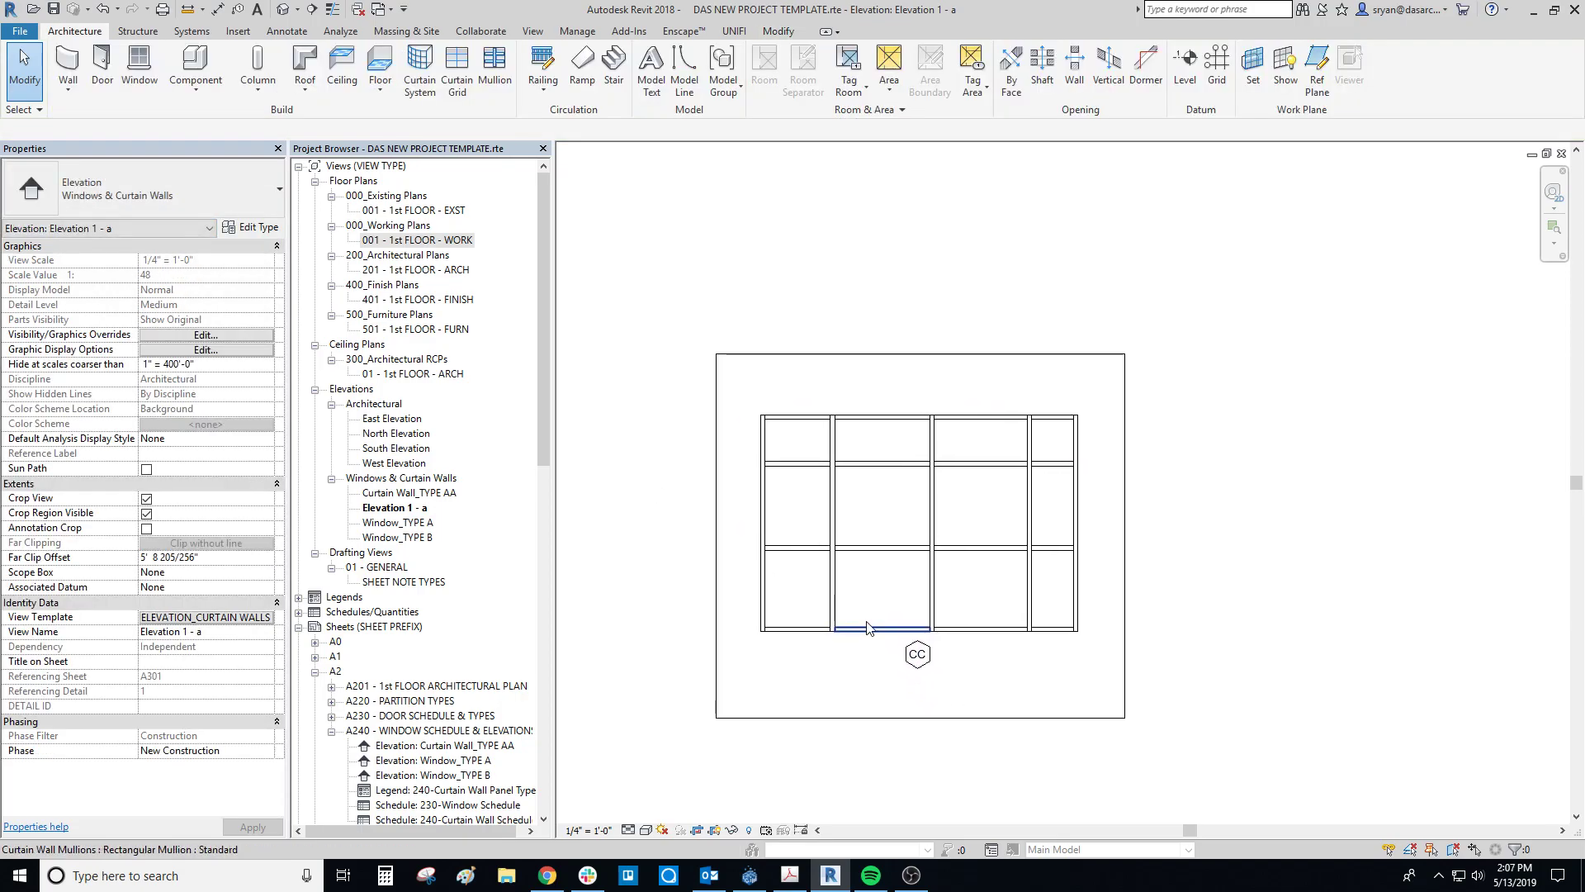
pyautogui.press('d')
pyautogui.press('i')
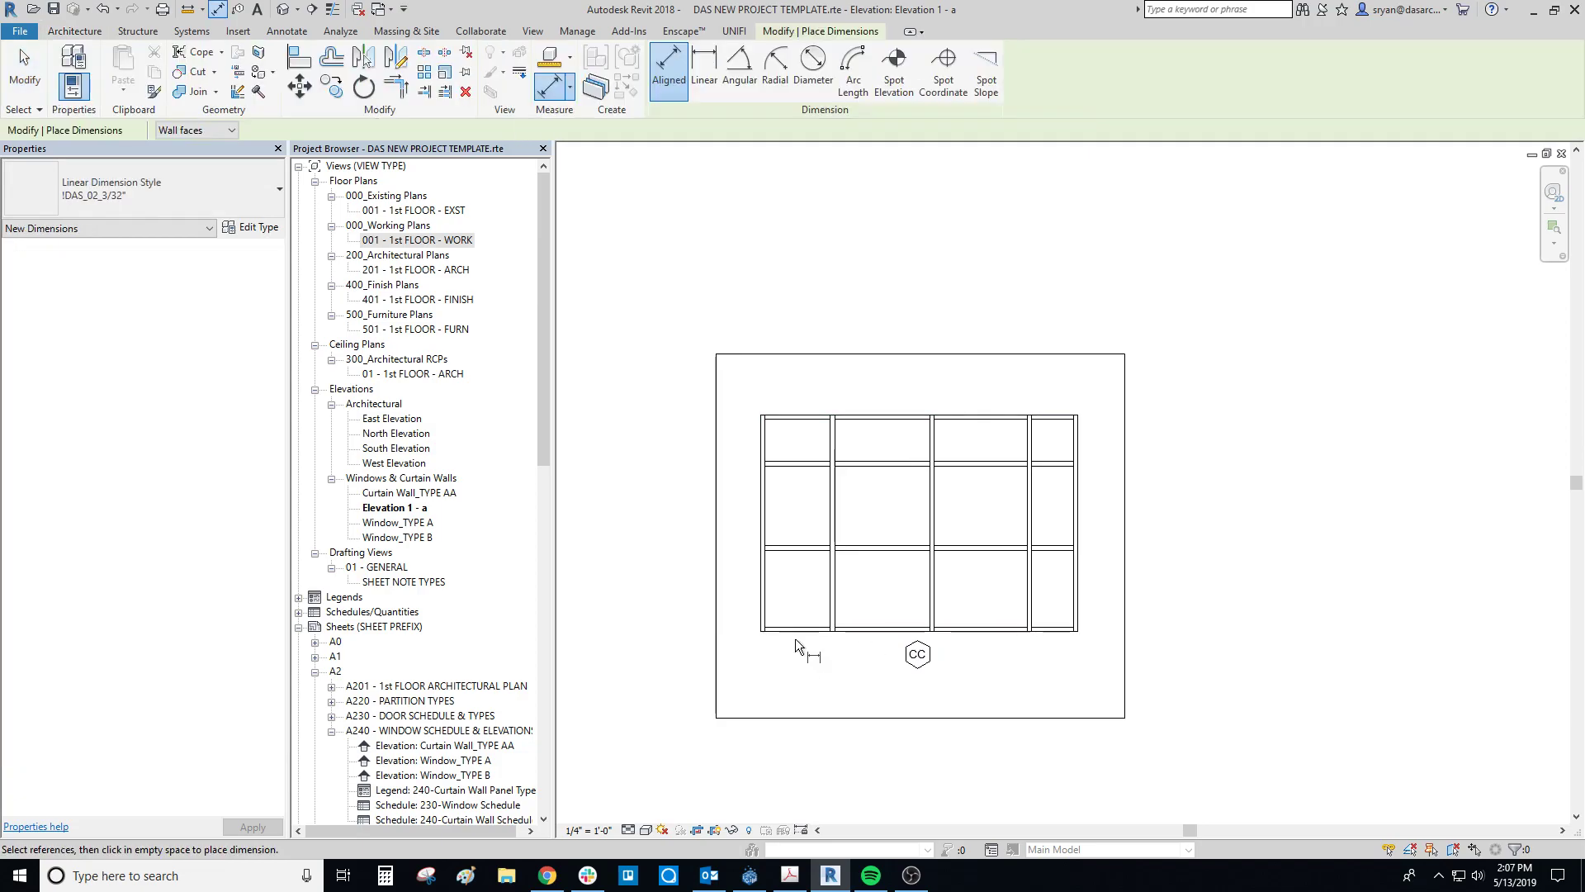
pyautogui.click(798, 631)
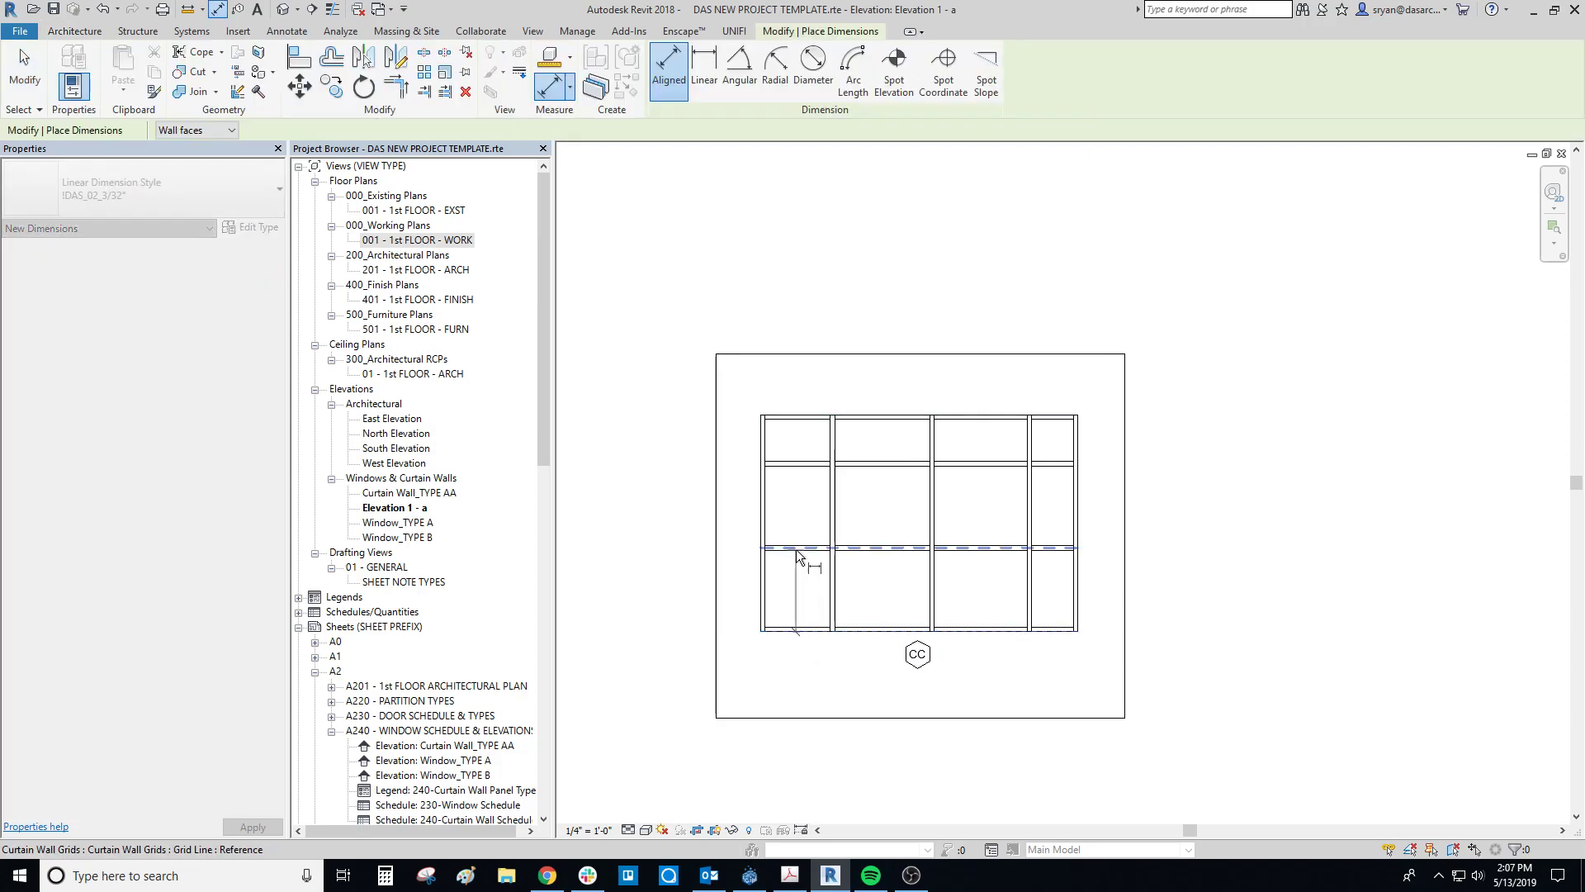
pyautogui.scroll(5, 793, 548)
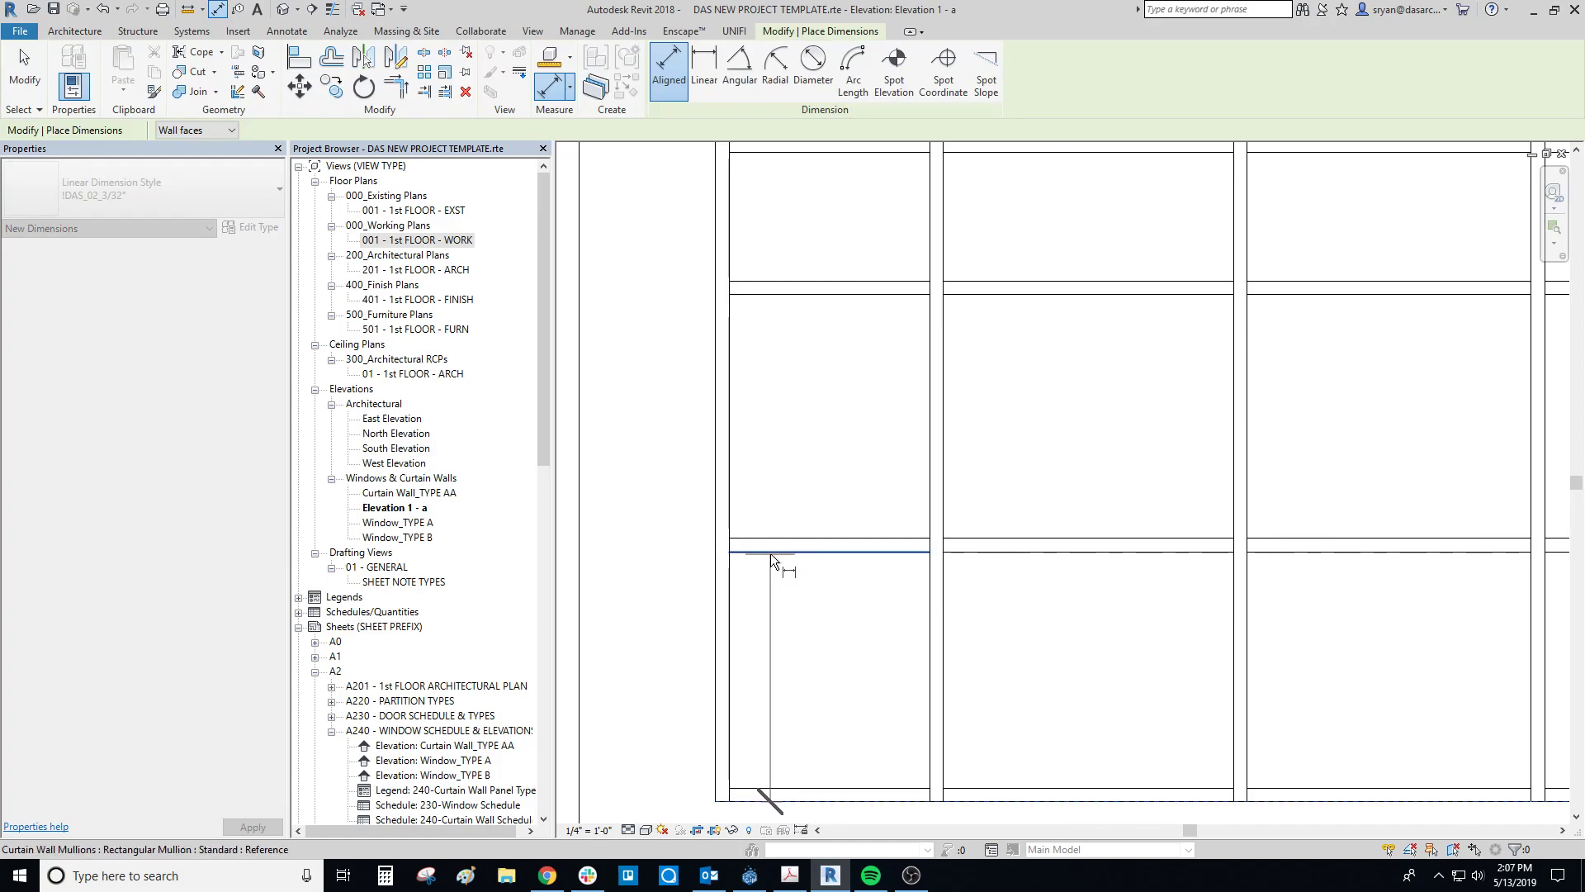
pyautogui.click(771, 553)
pyautogui.click(776, 537)
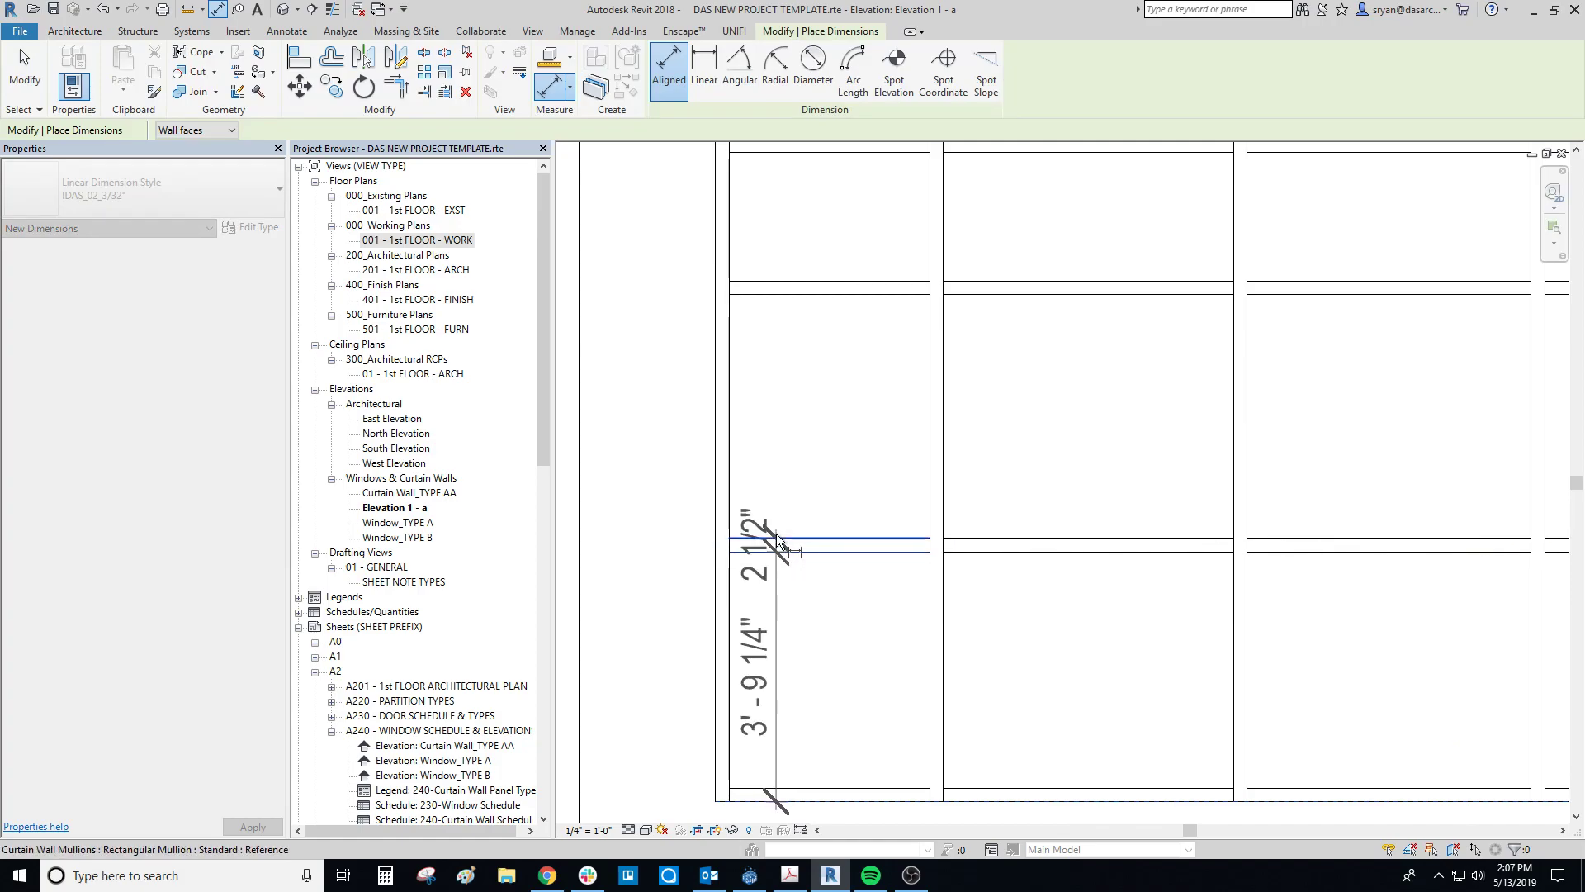
pyautogui.click(761, 289)
pyautogui.moveTo(781, 165); pyautogui.dragTo(777, 446, button='middle')
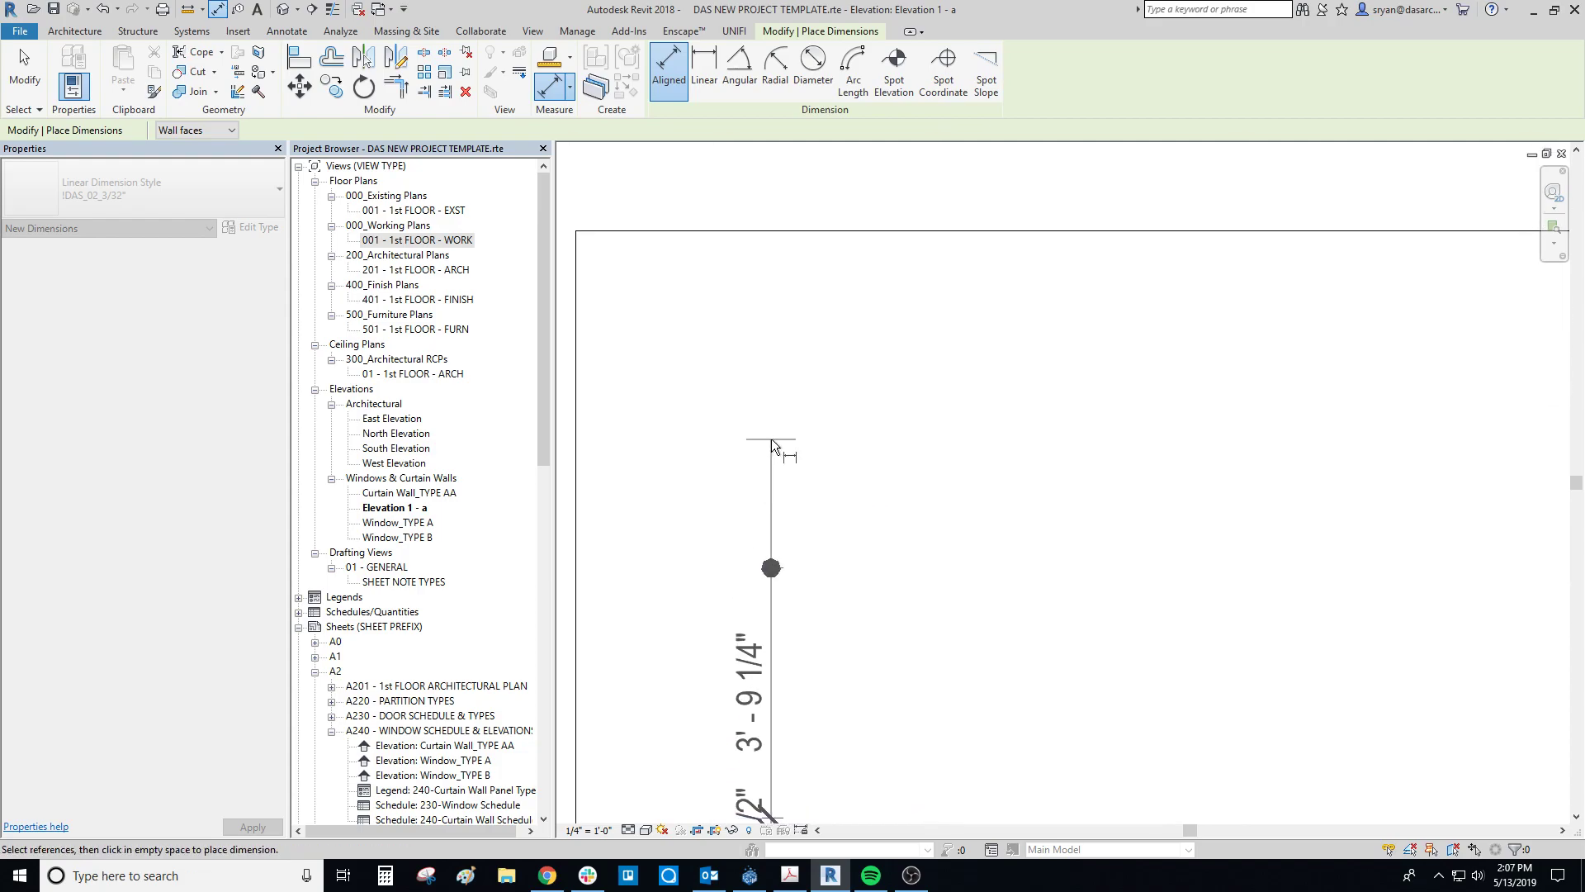
pyautogui.click(781, 417)
pyautogui.scroll(-2, 726, 454)
pyautogui.click(675, 541)
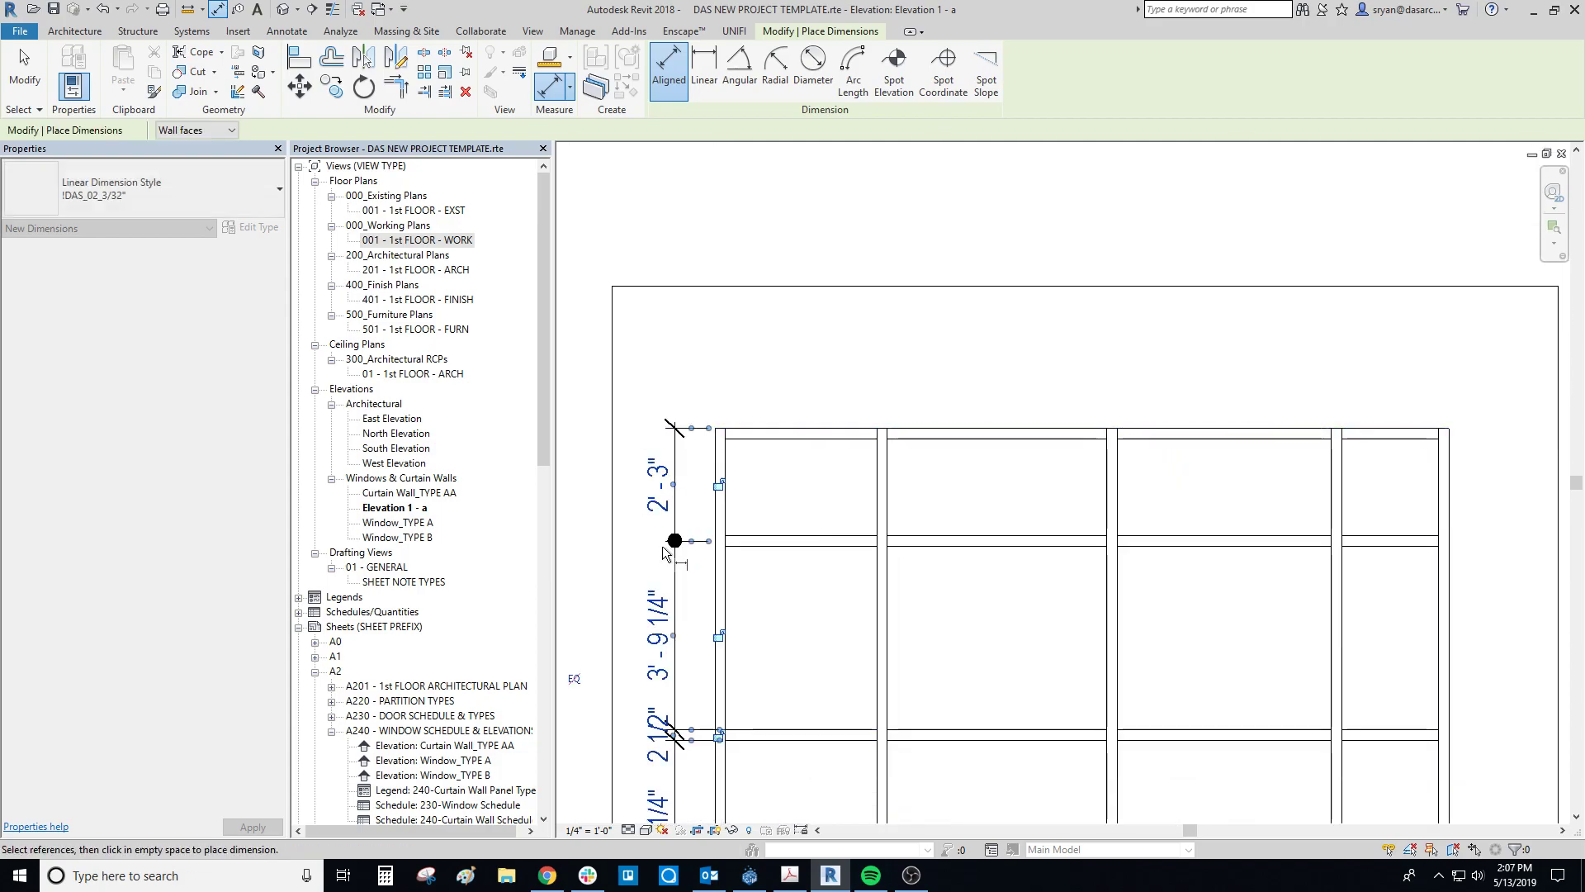
pyautogui.moveTo(724, 743); pyautogui.dragTo(759, 577, button='middle')
pyautogui.scroll(-1, 725, 405)
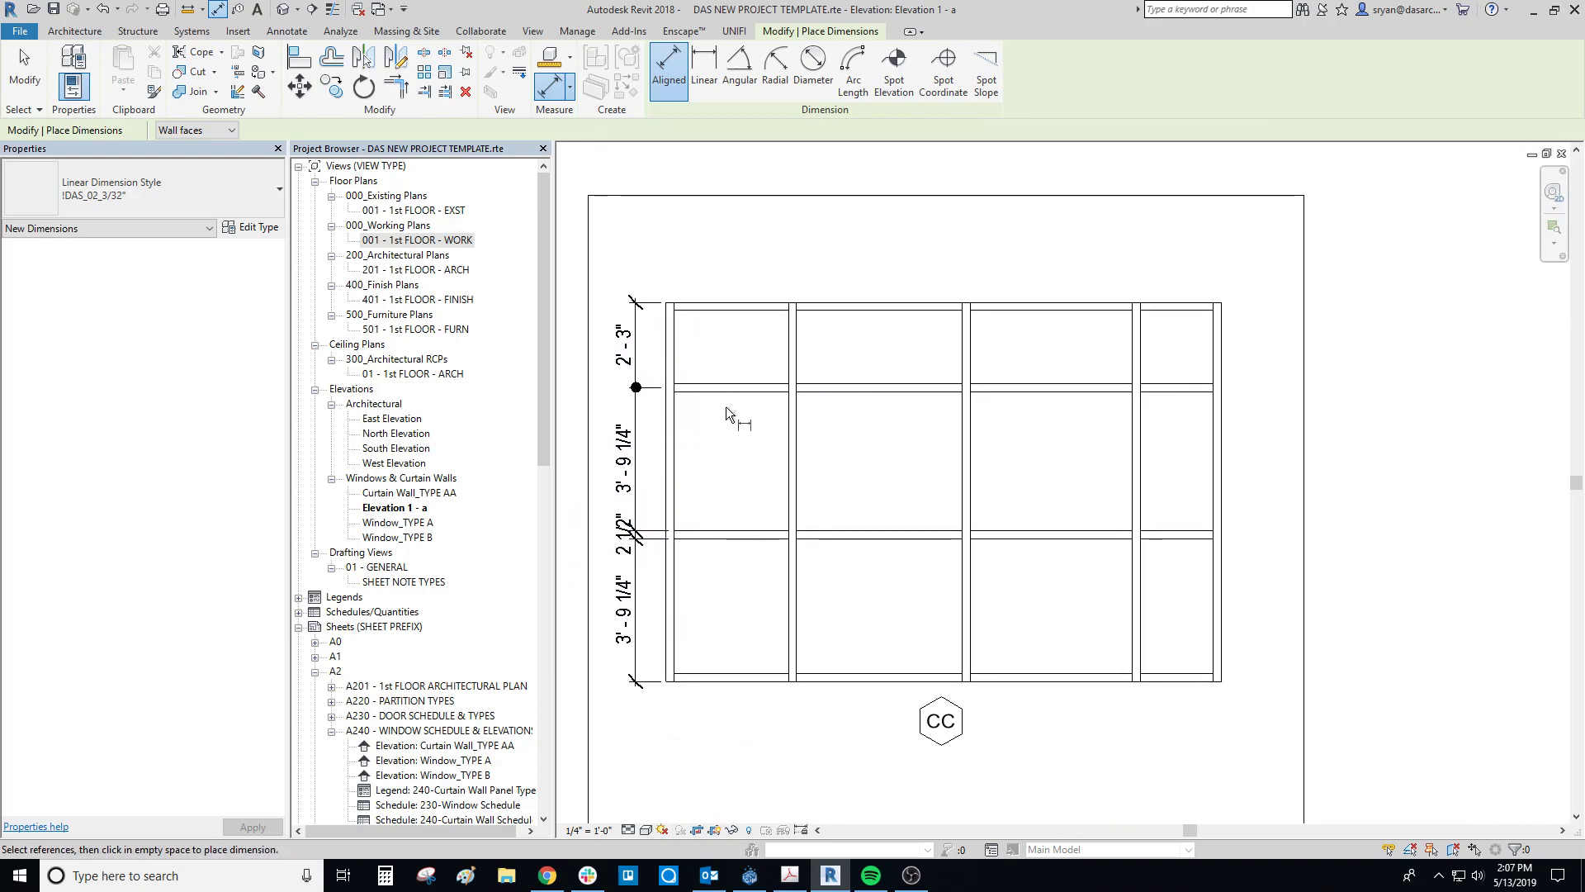
pyautogui.press('Escape')
pyautogui.press('Escape')
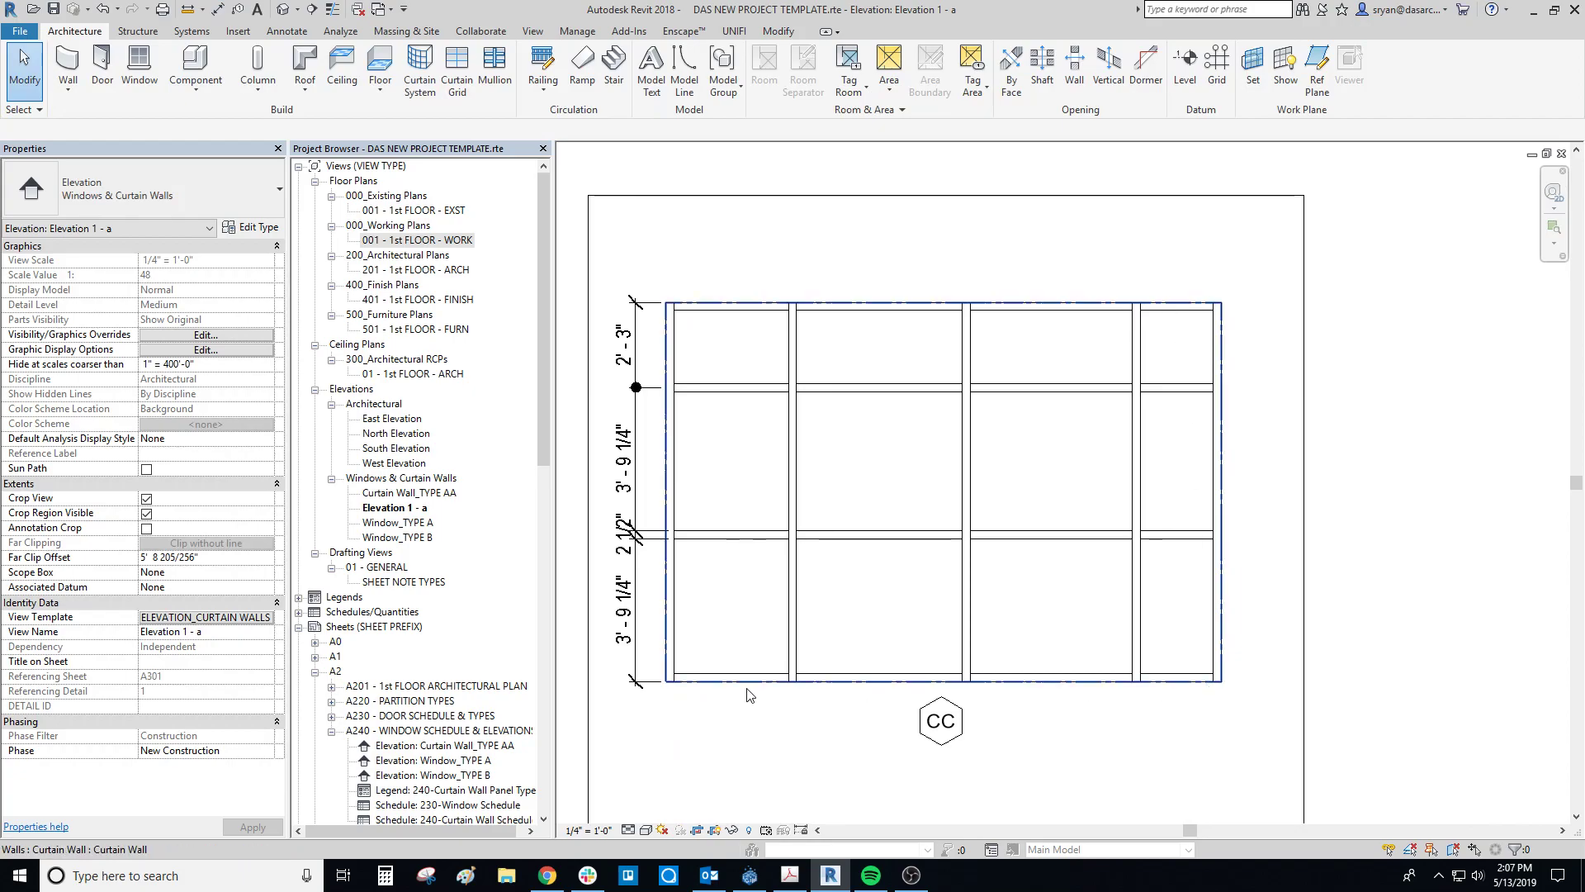
# Add a horizontal aligned dimension string above the curtain wall, from its left edge through the three interior vertical grid lines to its right edge.
pyautogui.scroll(-1, 748, 694)
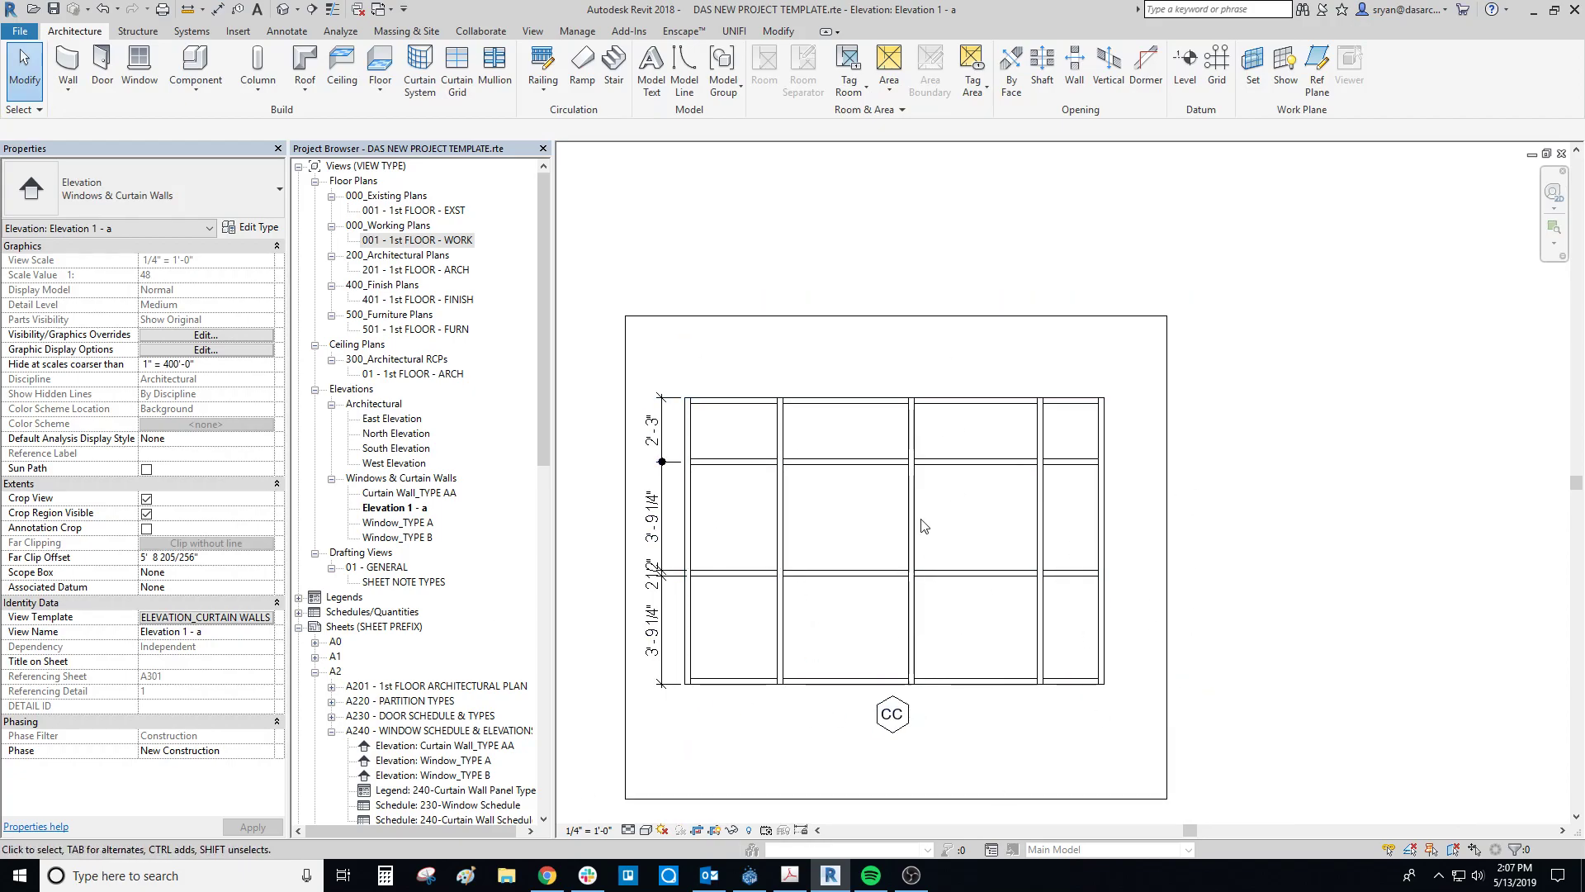
pyautogui.scroll(1, 743, 396)
pyautogui.press('d')
pyautogui.press('i')
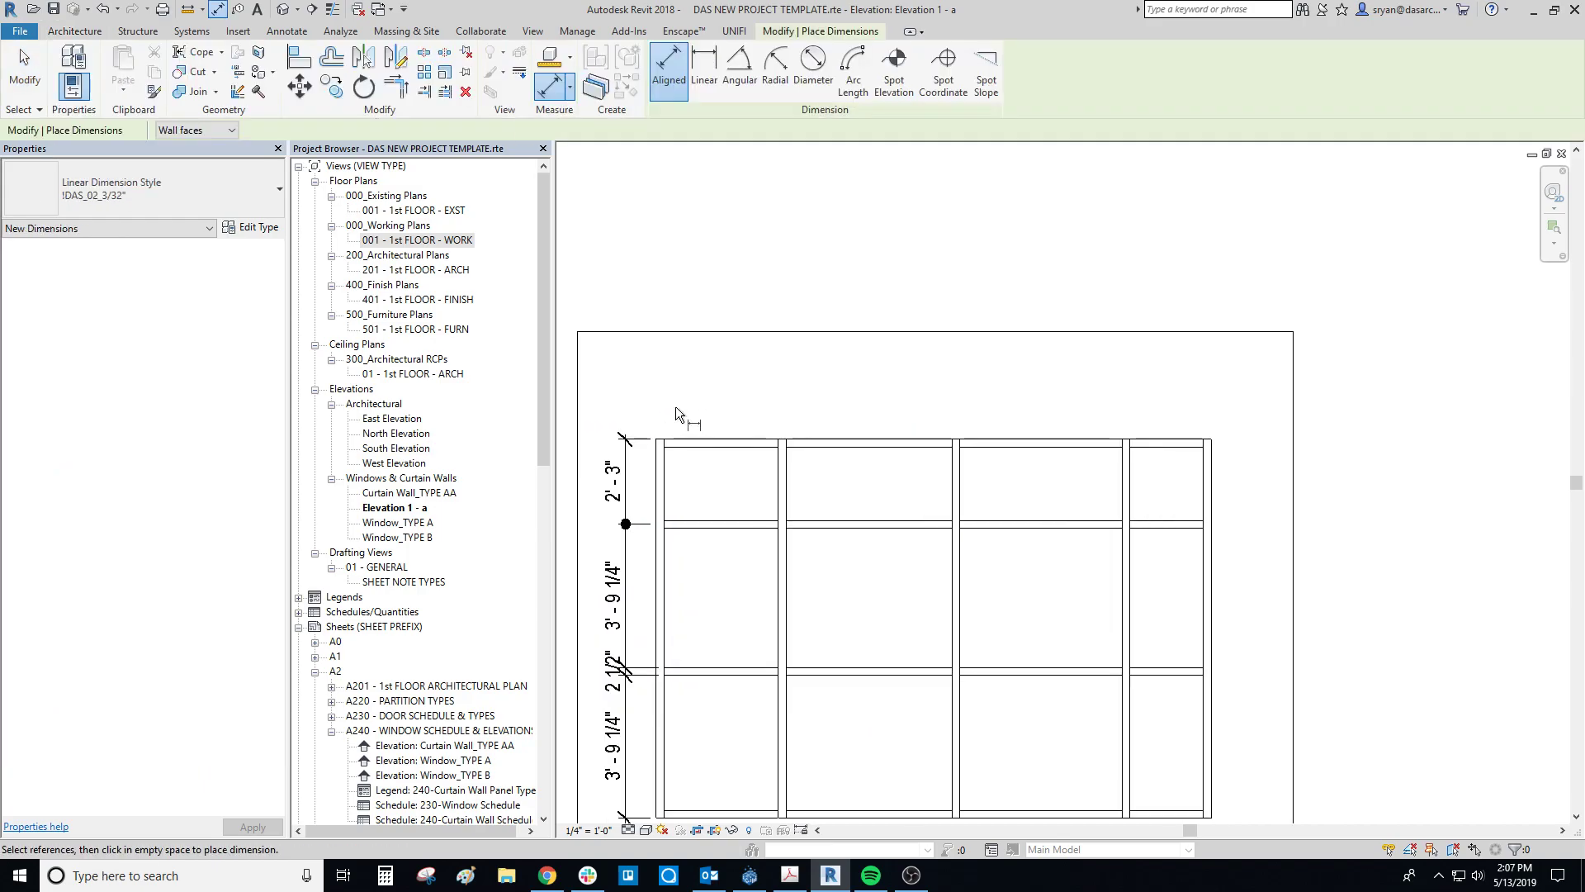
pyautogui.click(658, 459)
pyautogui.click(782, 465)
pyautogui.click(960, 471)
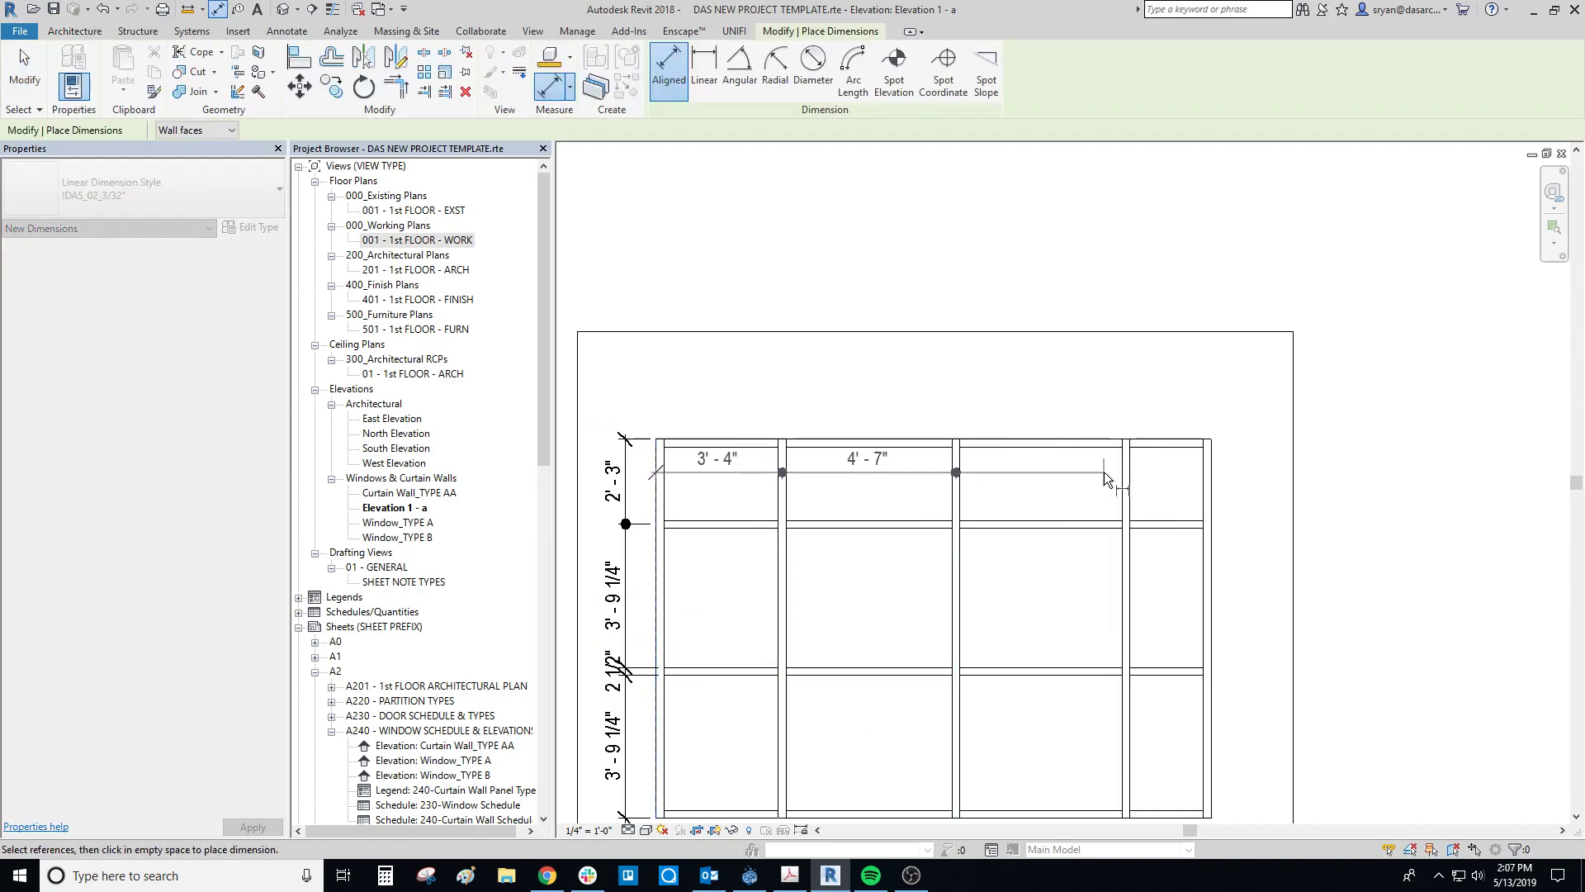
pyautogui.click(1127, 479)
pyautogui.click(1215, 486)
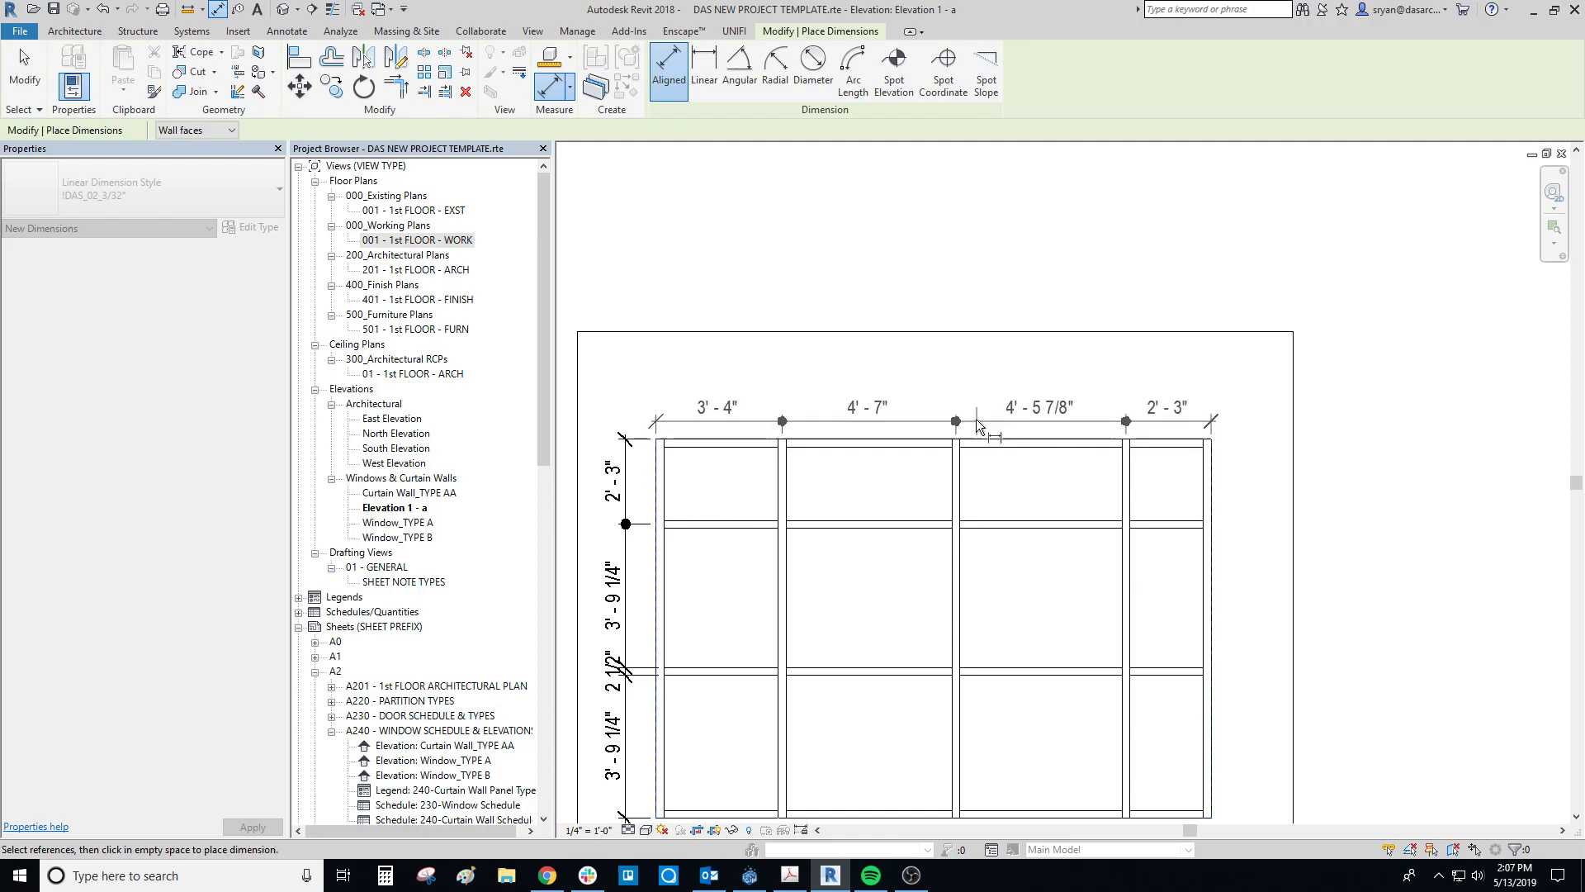
pyautogui.click(1032, 416)
# Apply the equality constraint to the horizontal dimension string to space the vertical grid lines equally.
pyautogui.click(933, 342)
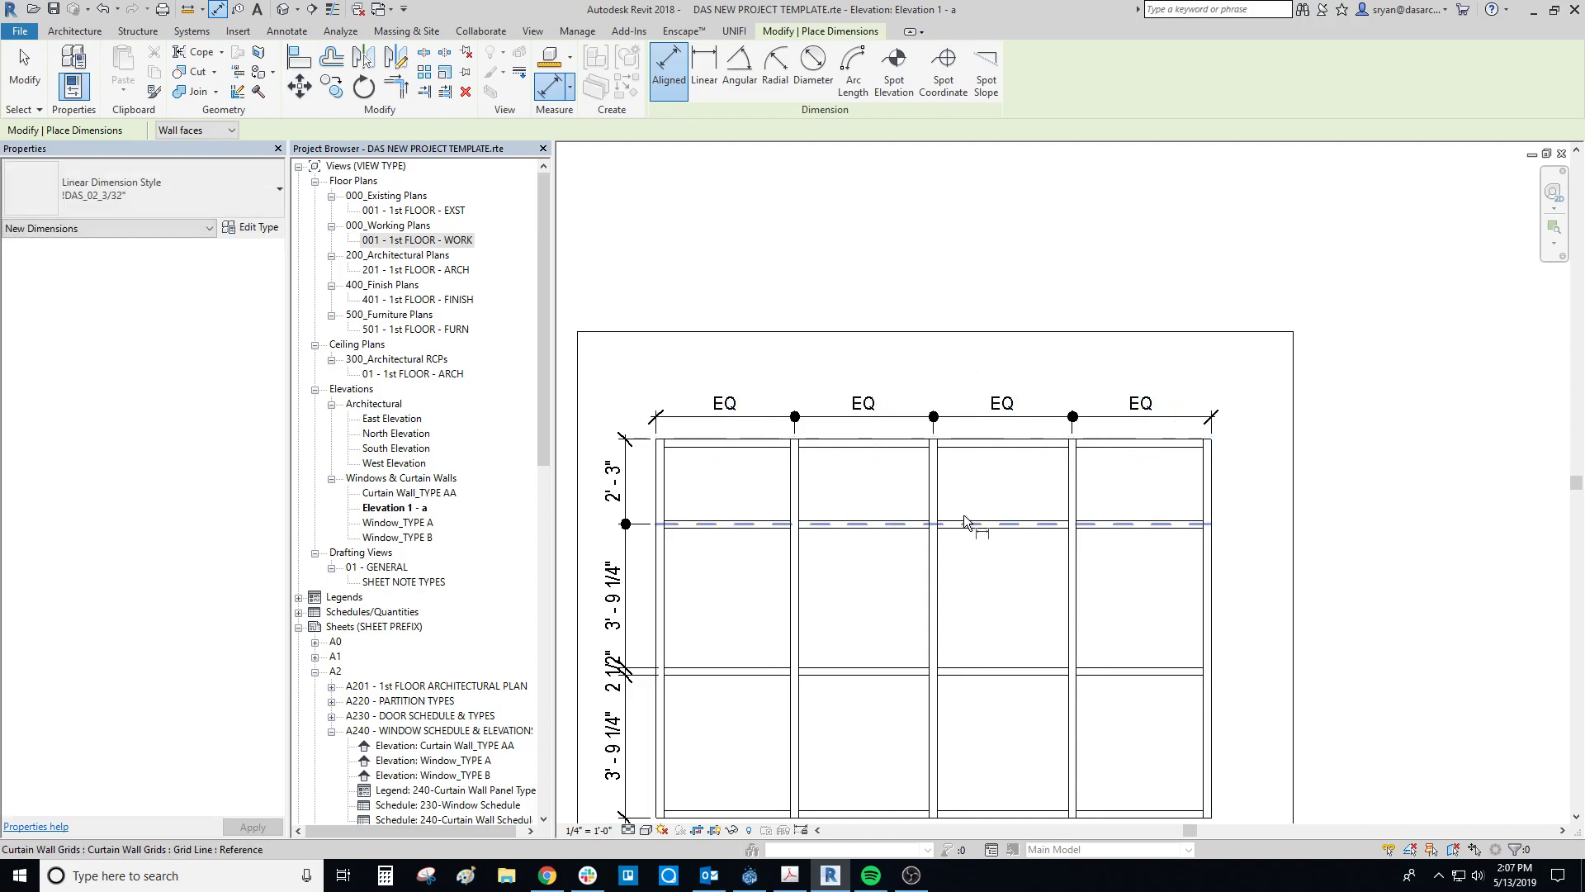
pyautogui.press('Escape')
pyautogui.press('Escape')
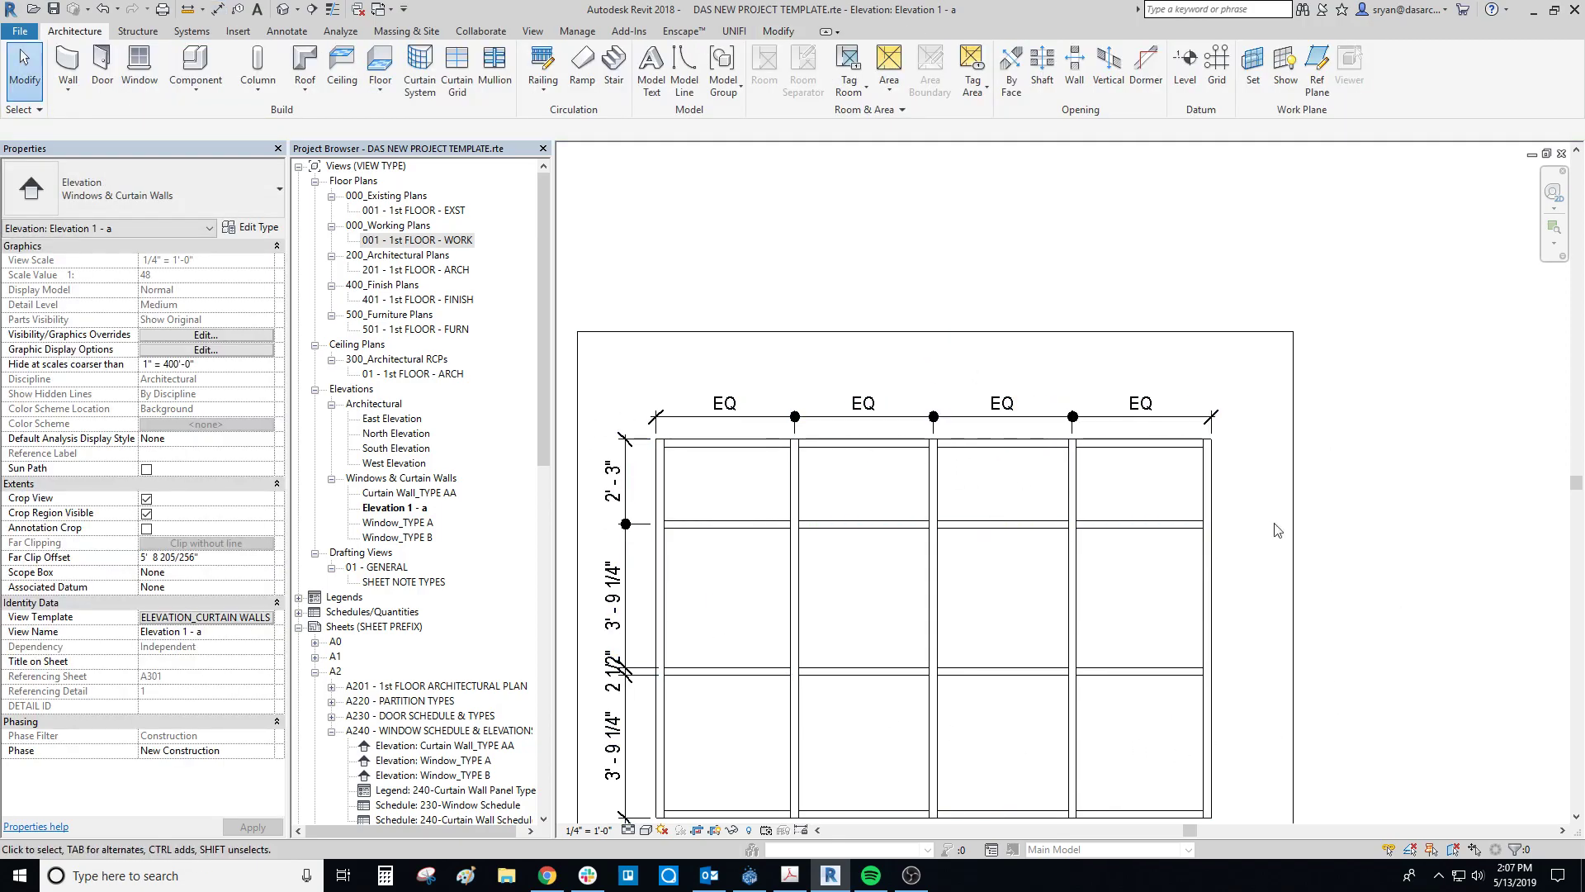
pyautogui.scroll(-3, 882, 506)
pyautogui.scroll(2, 866, 624)
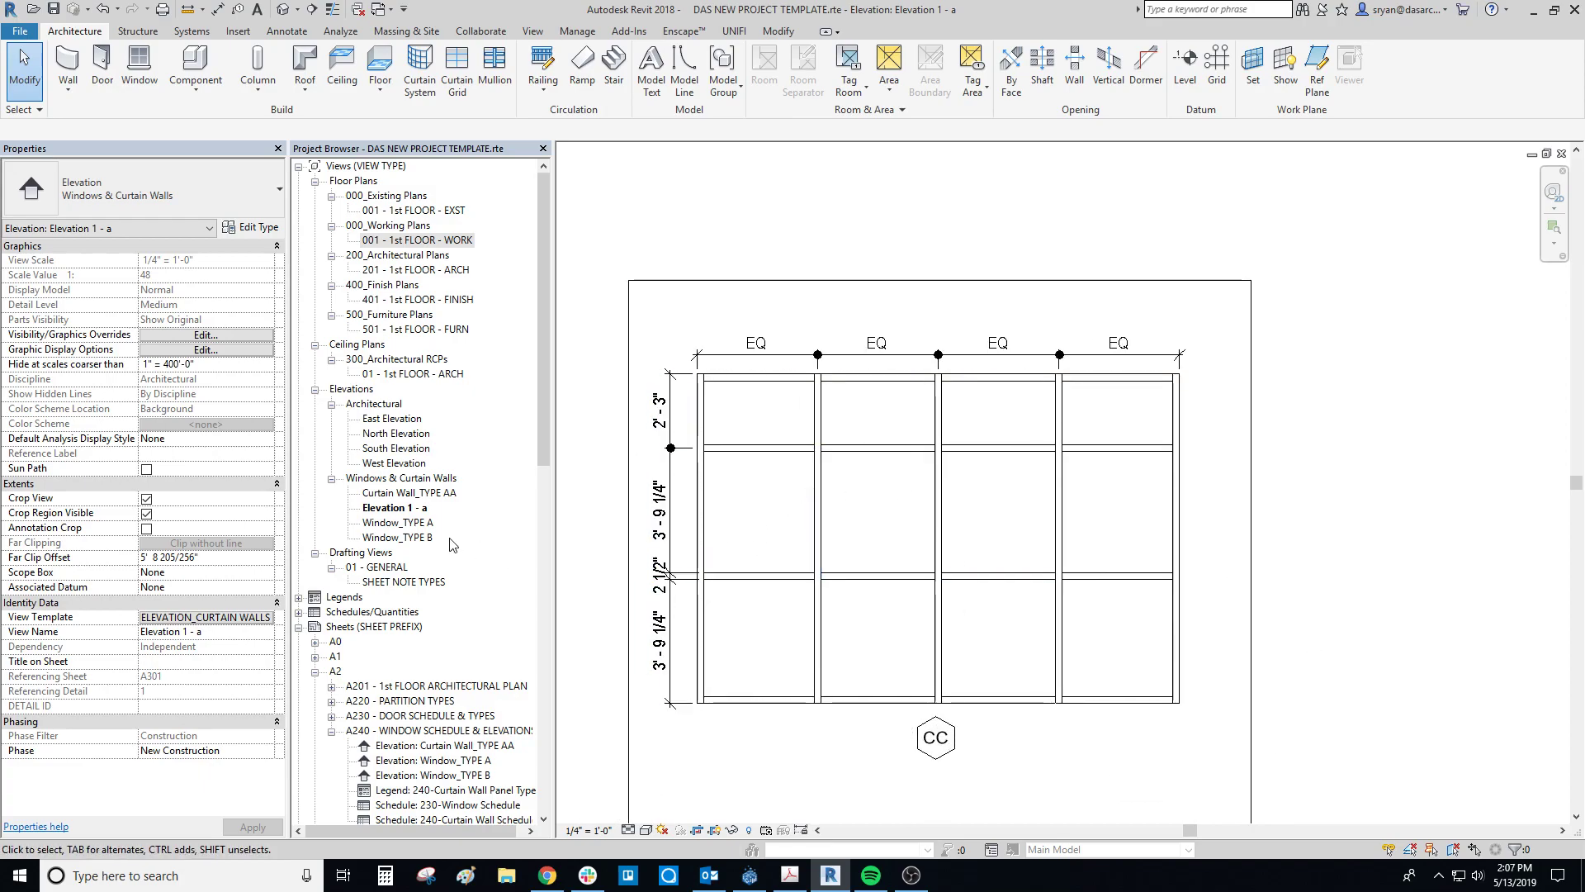
# Rename the Elevation 1 - a view to Curtain Wall_TYP CC.
pyautogui.rightClick(402, 510)
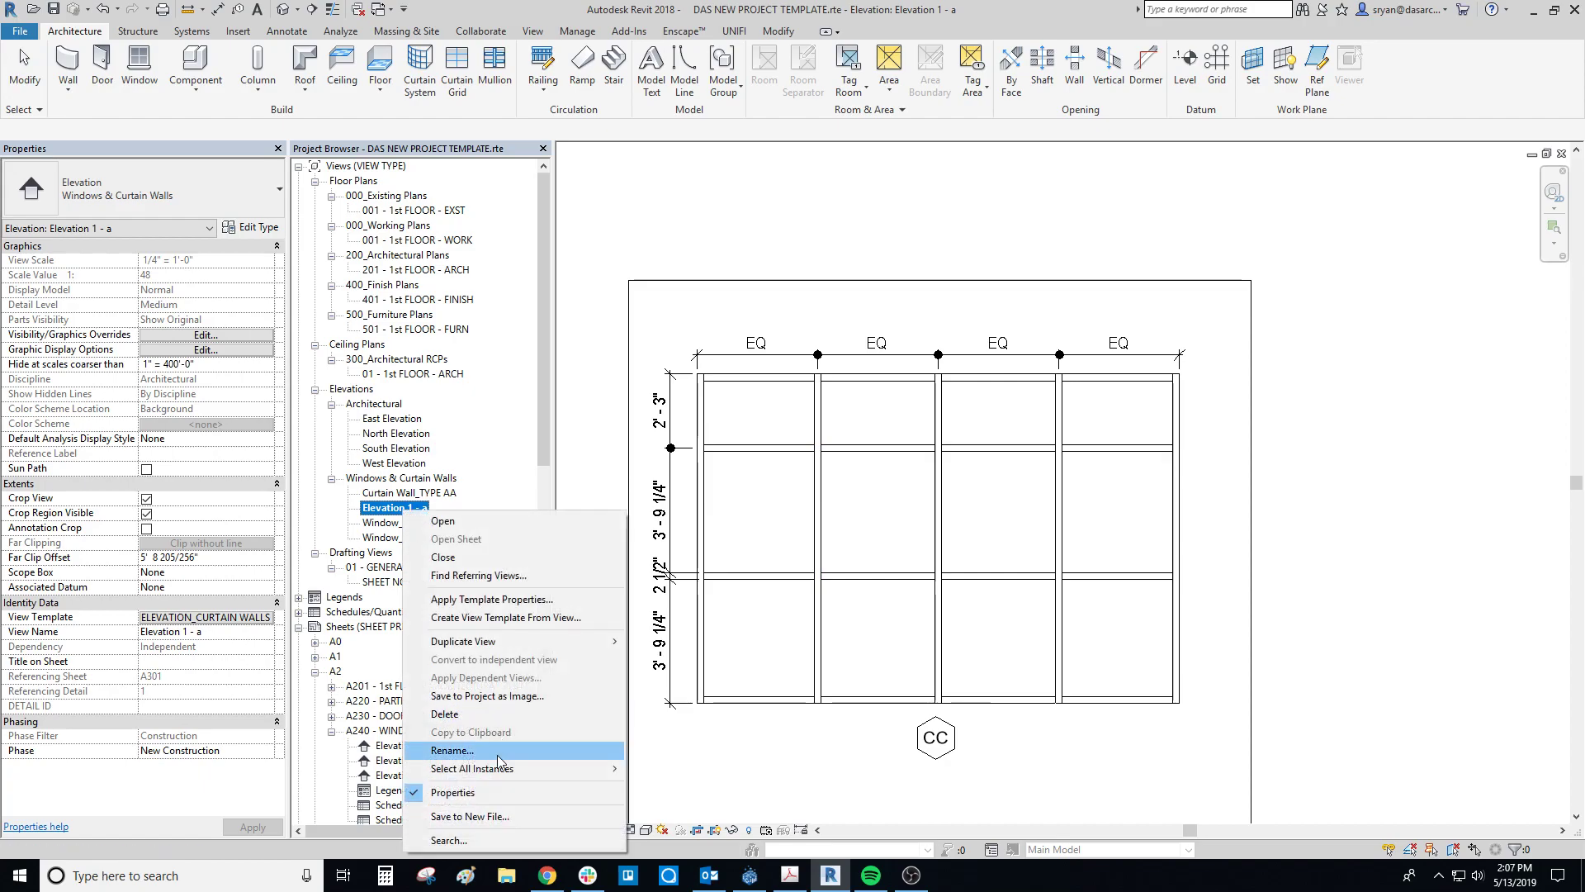
pyautogui.click(474, 753)
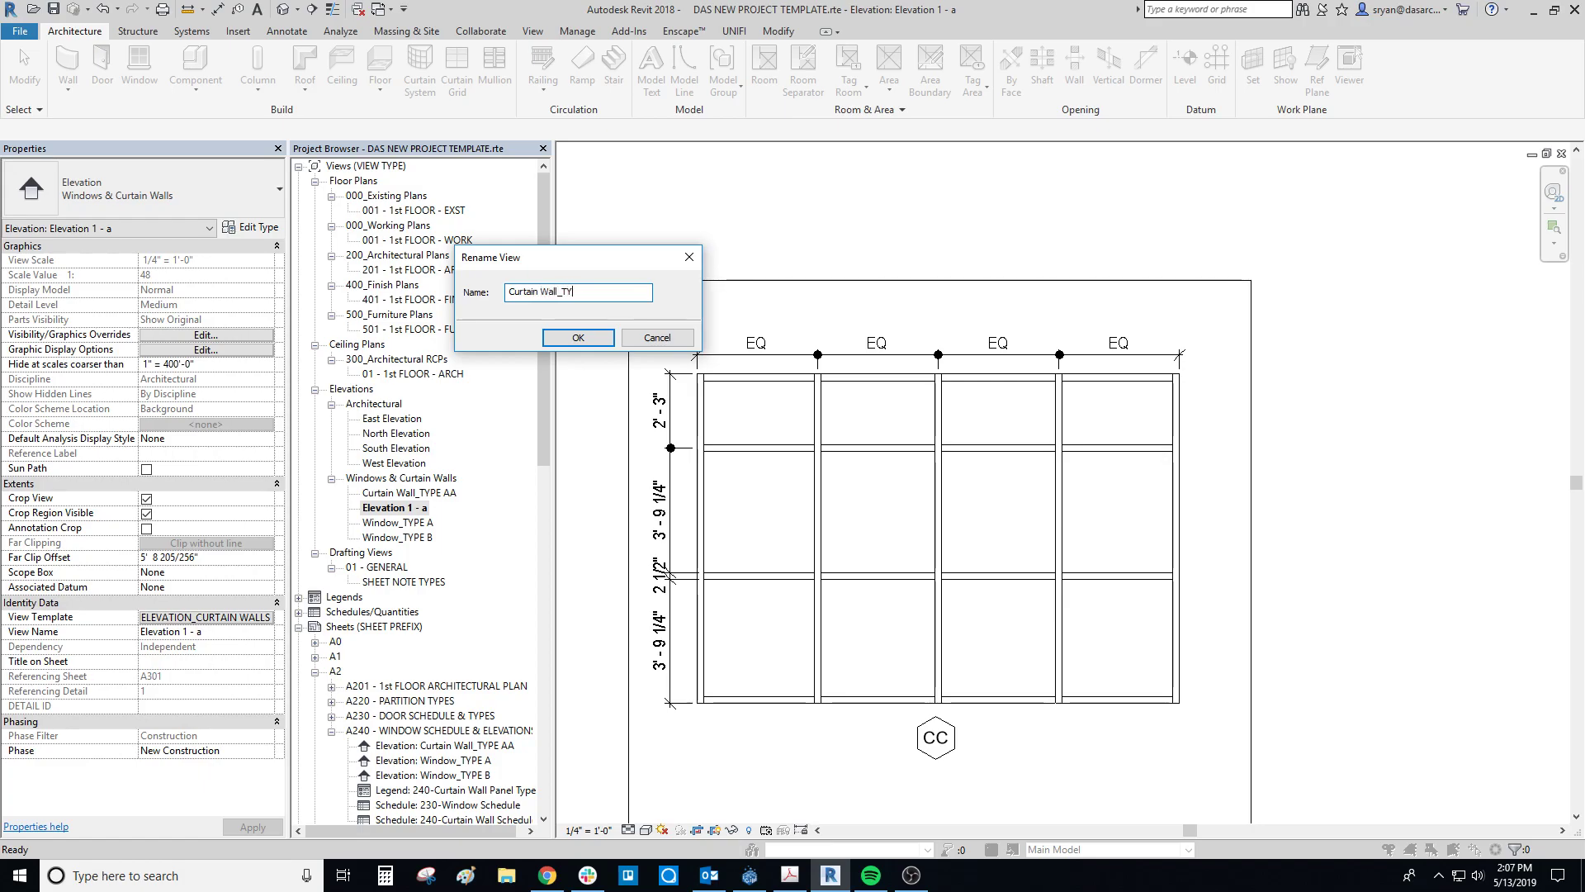
pyautogui.press('Return')
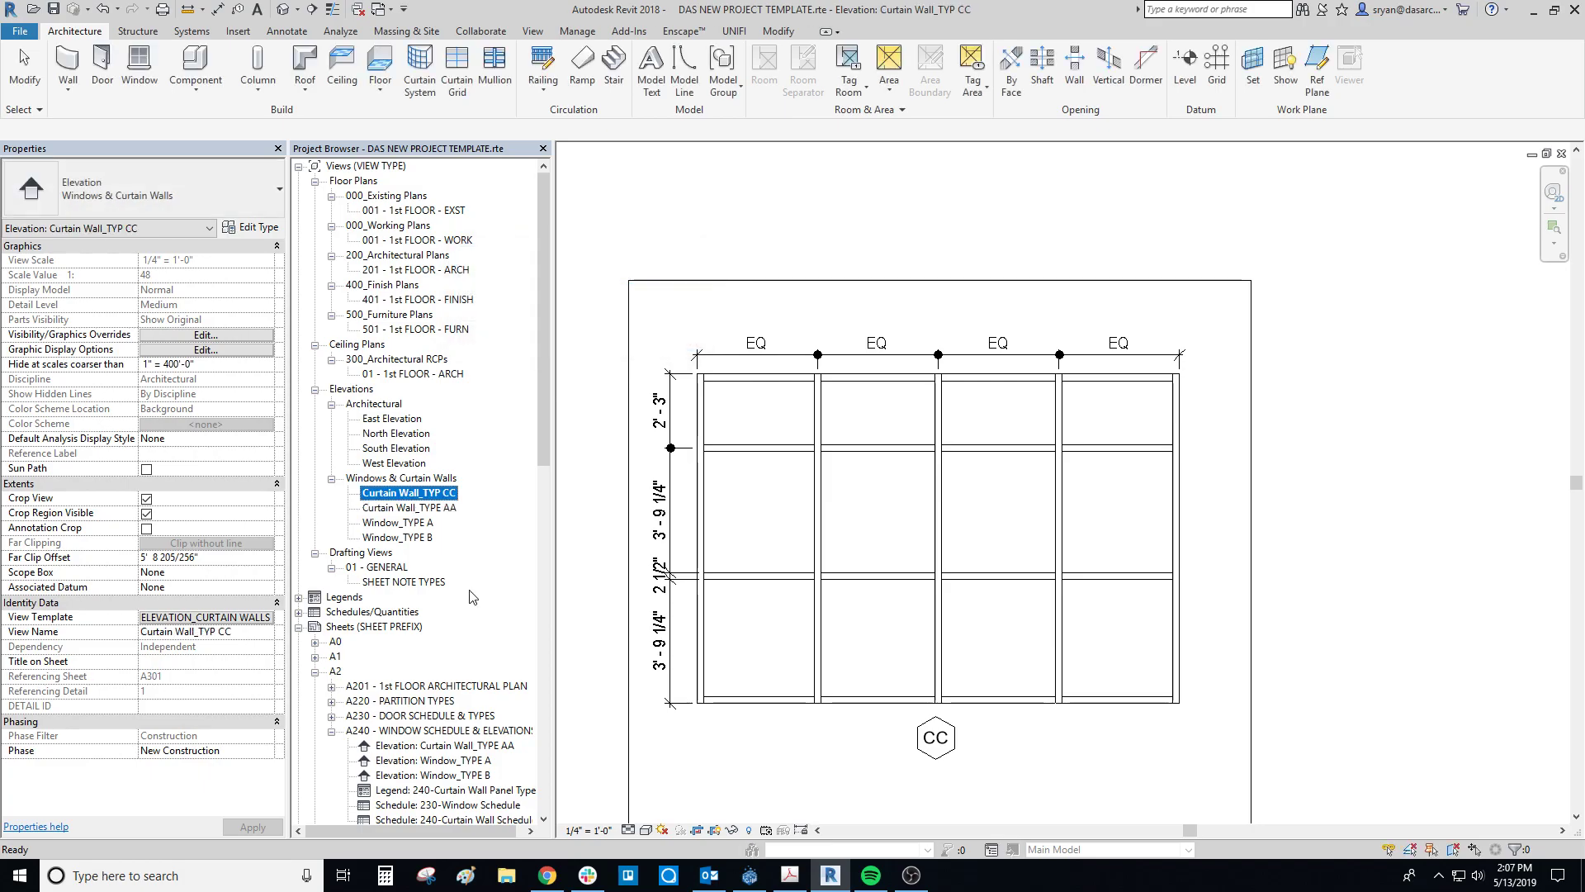
# Correct the curtain wall CC elevation's view name to Curtain Wall_TYPE CC.
pyautogui.rightClick(438, 499)
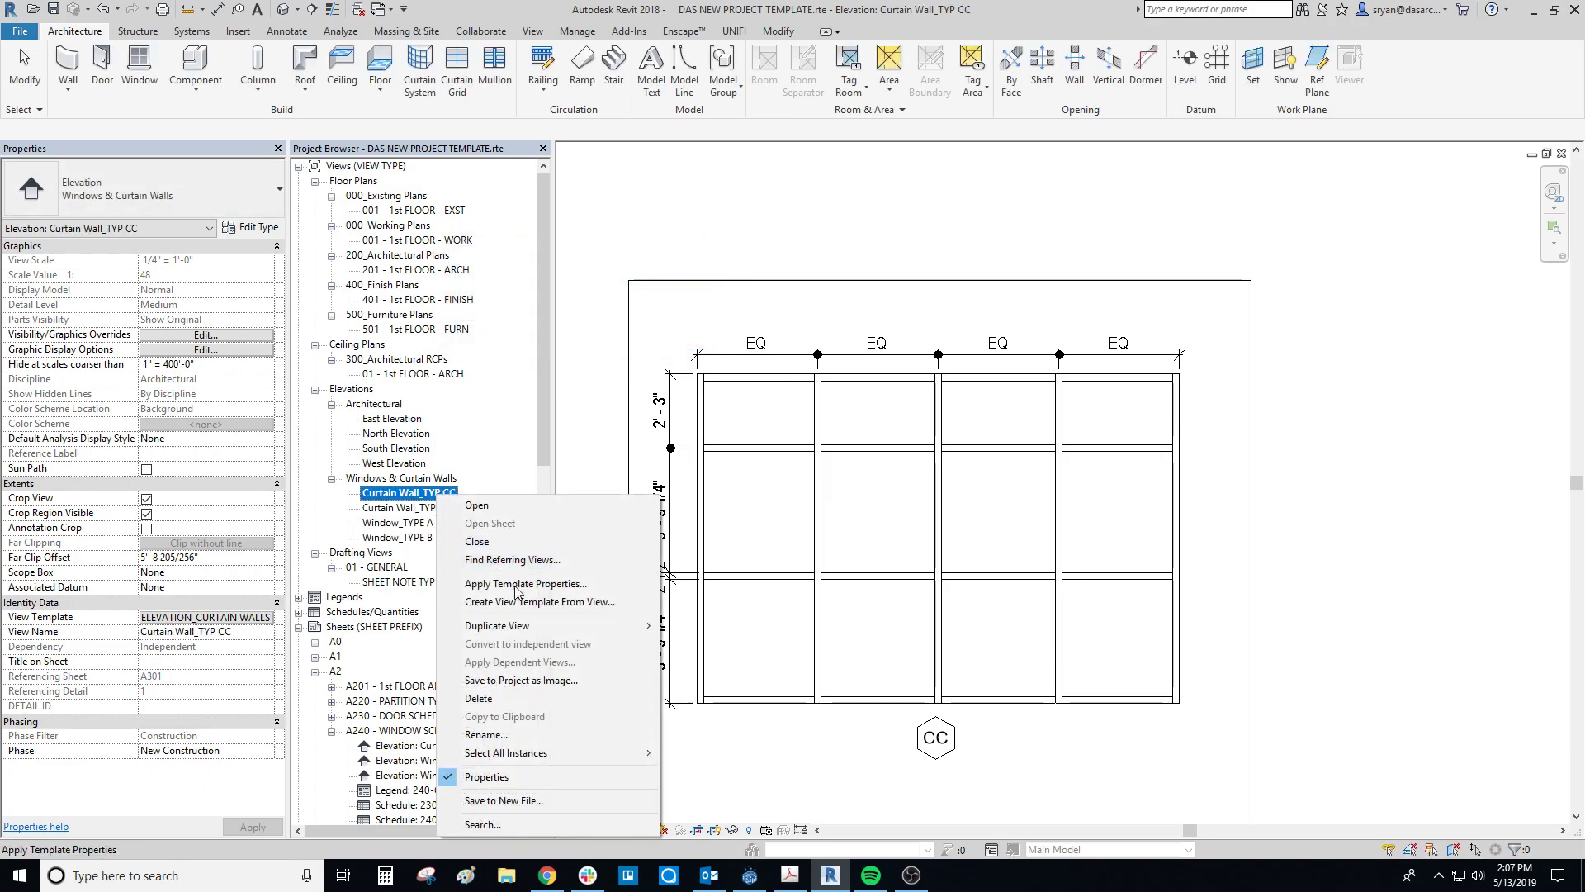
pyautogui.click(512, 738)
pyautogui.click(583, 295)
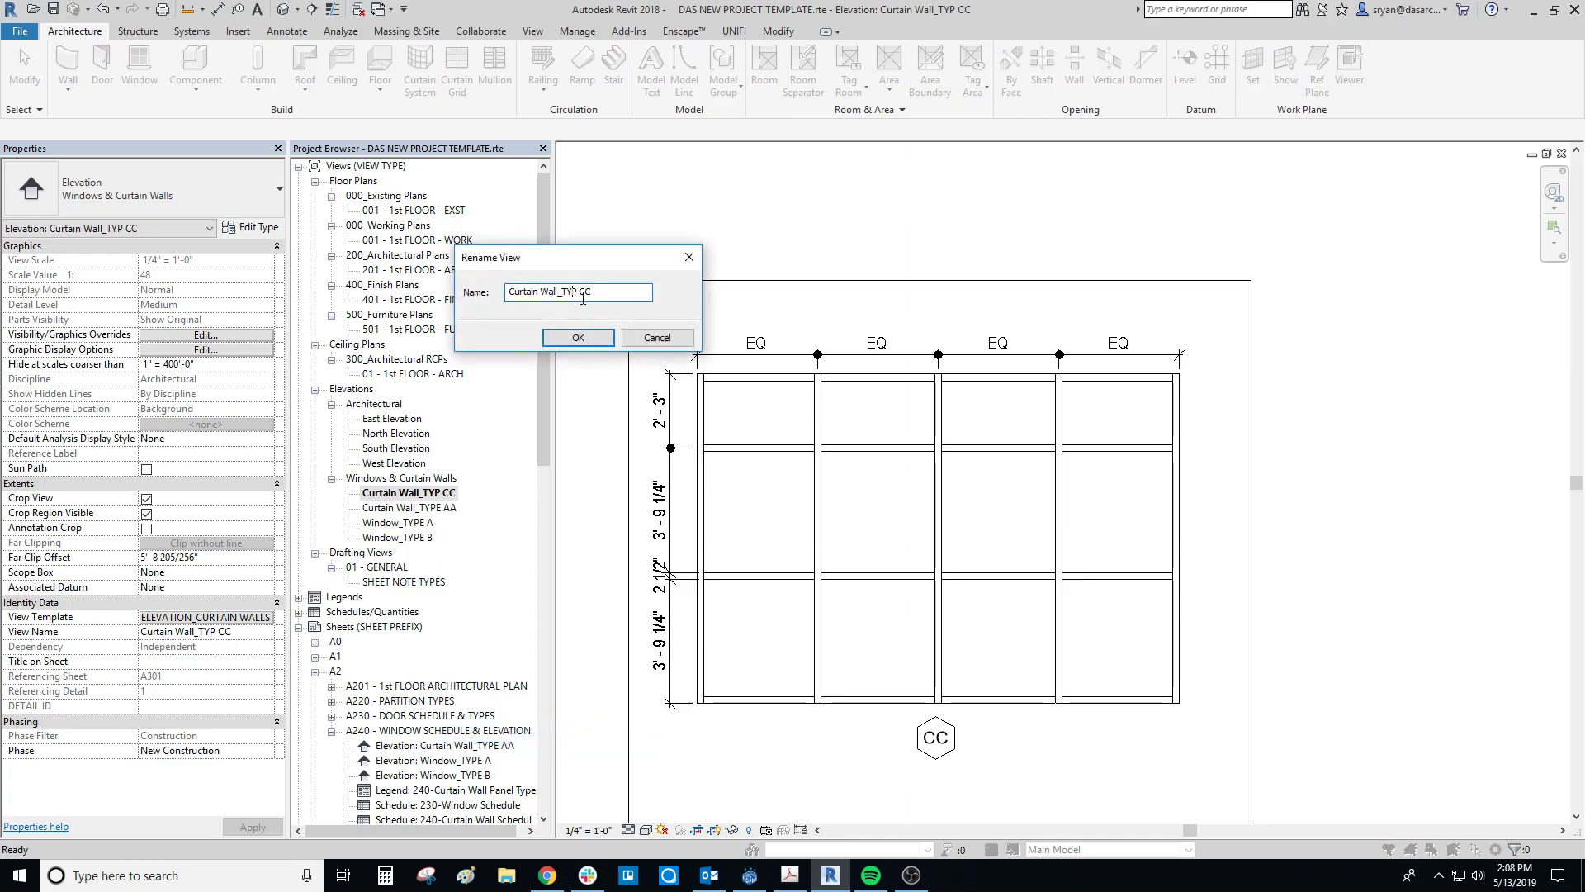
pyautogui.write('E')
pyautogui.click(578, 336)
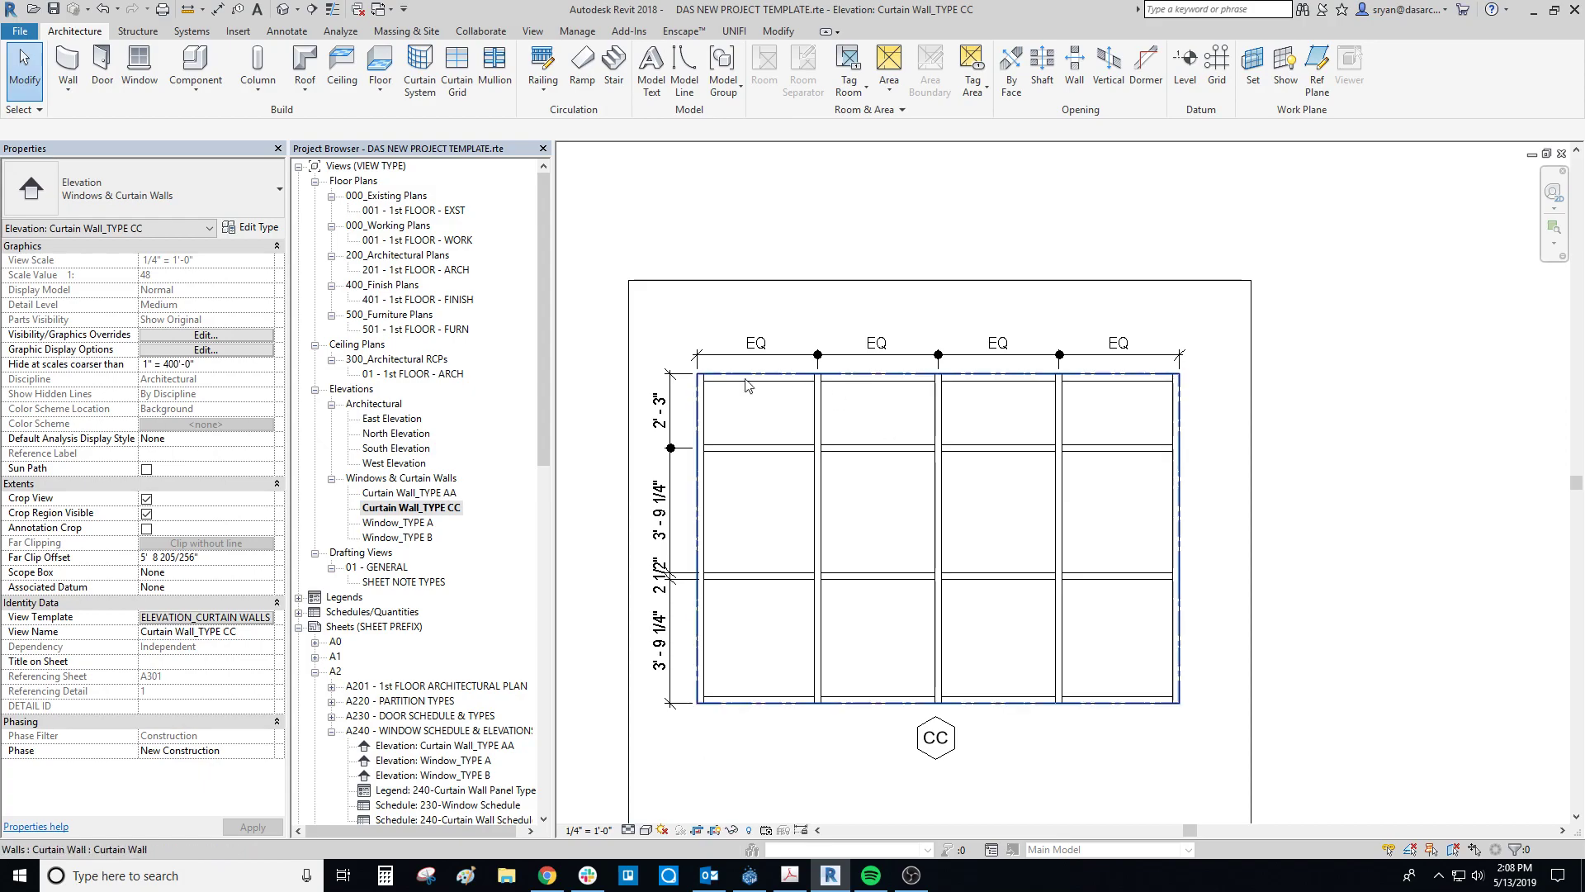
pyautogui.click(1032, 703)
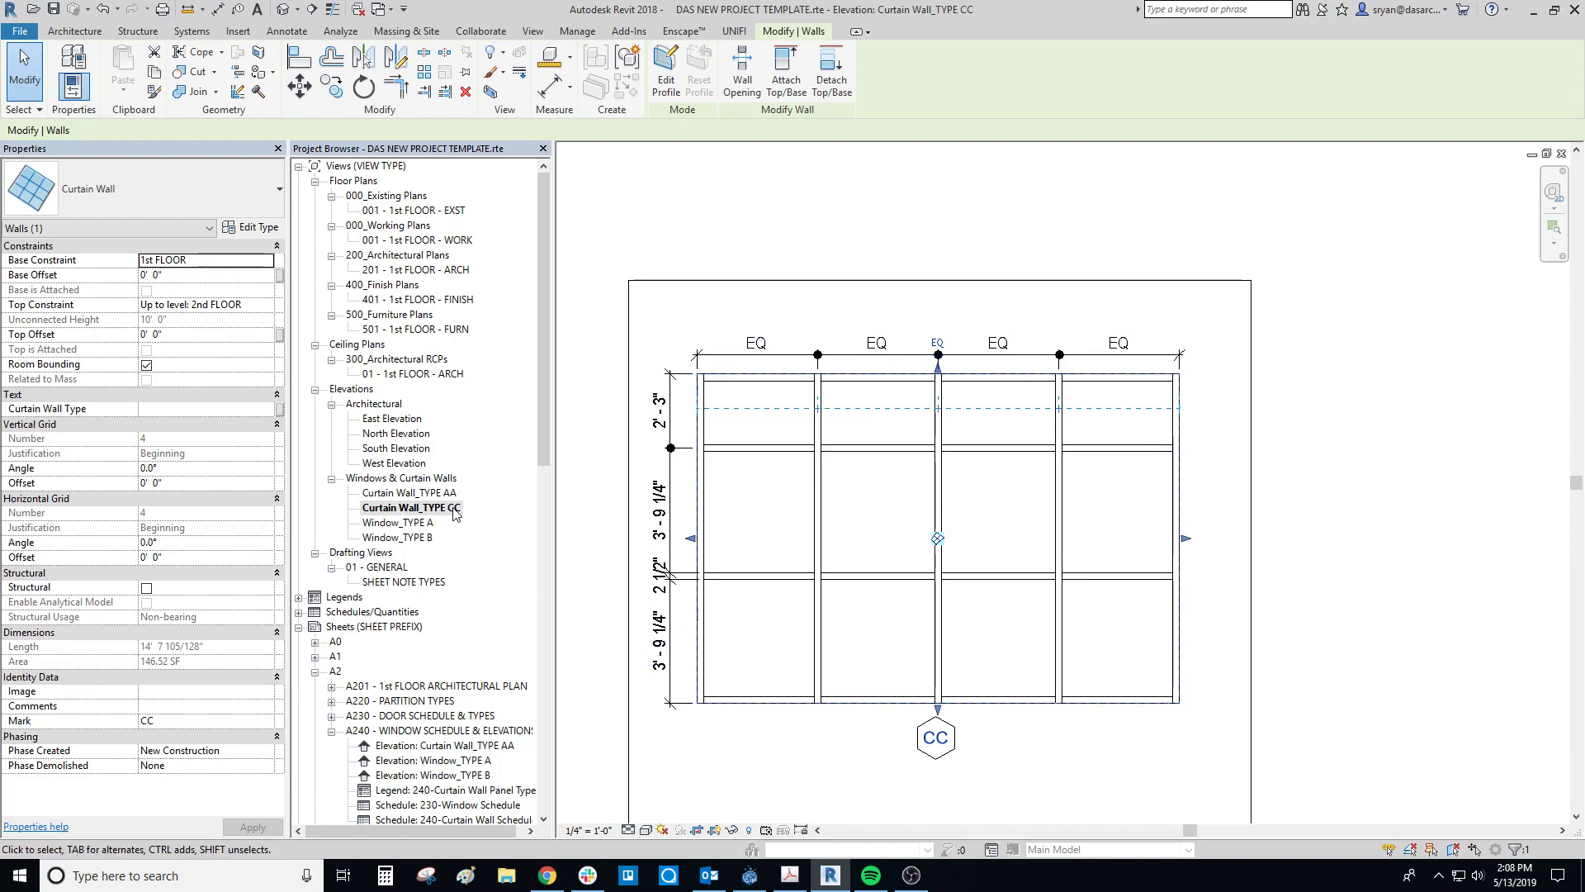
pyautogui.moveTo(839, 699); pyautogui.dragTo(861, 600, button='middle')
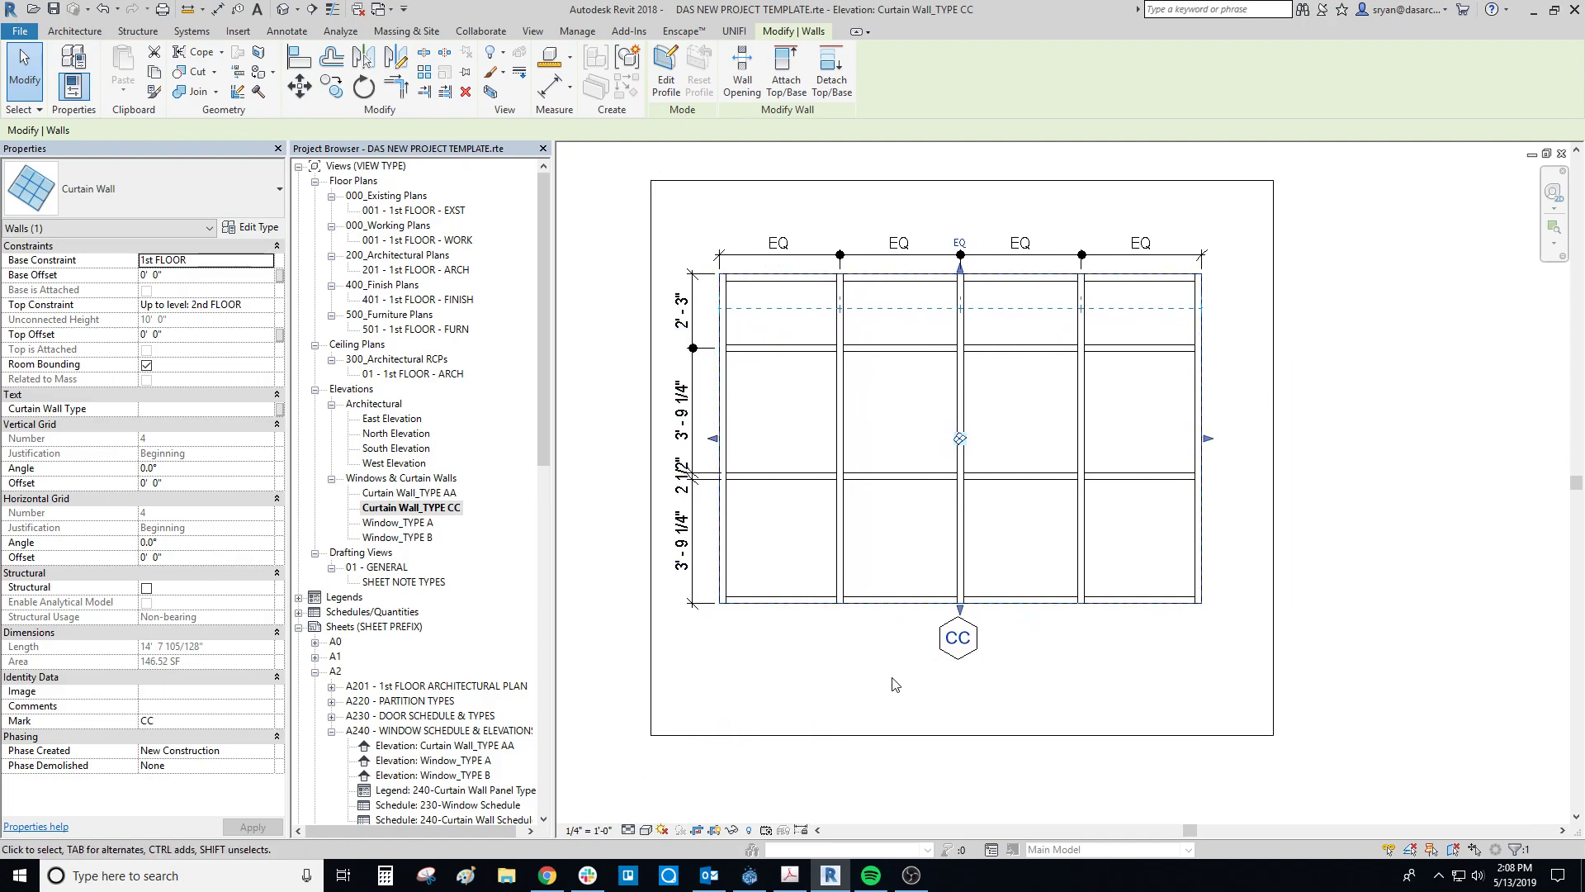
pyautogui.click(1026, 679)
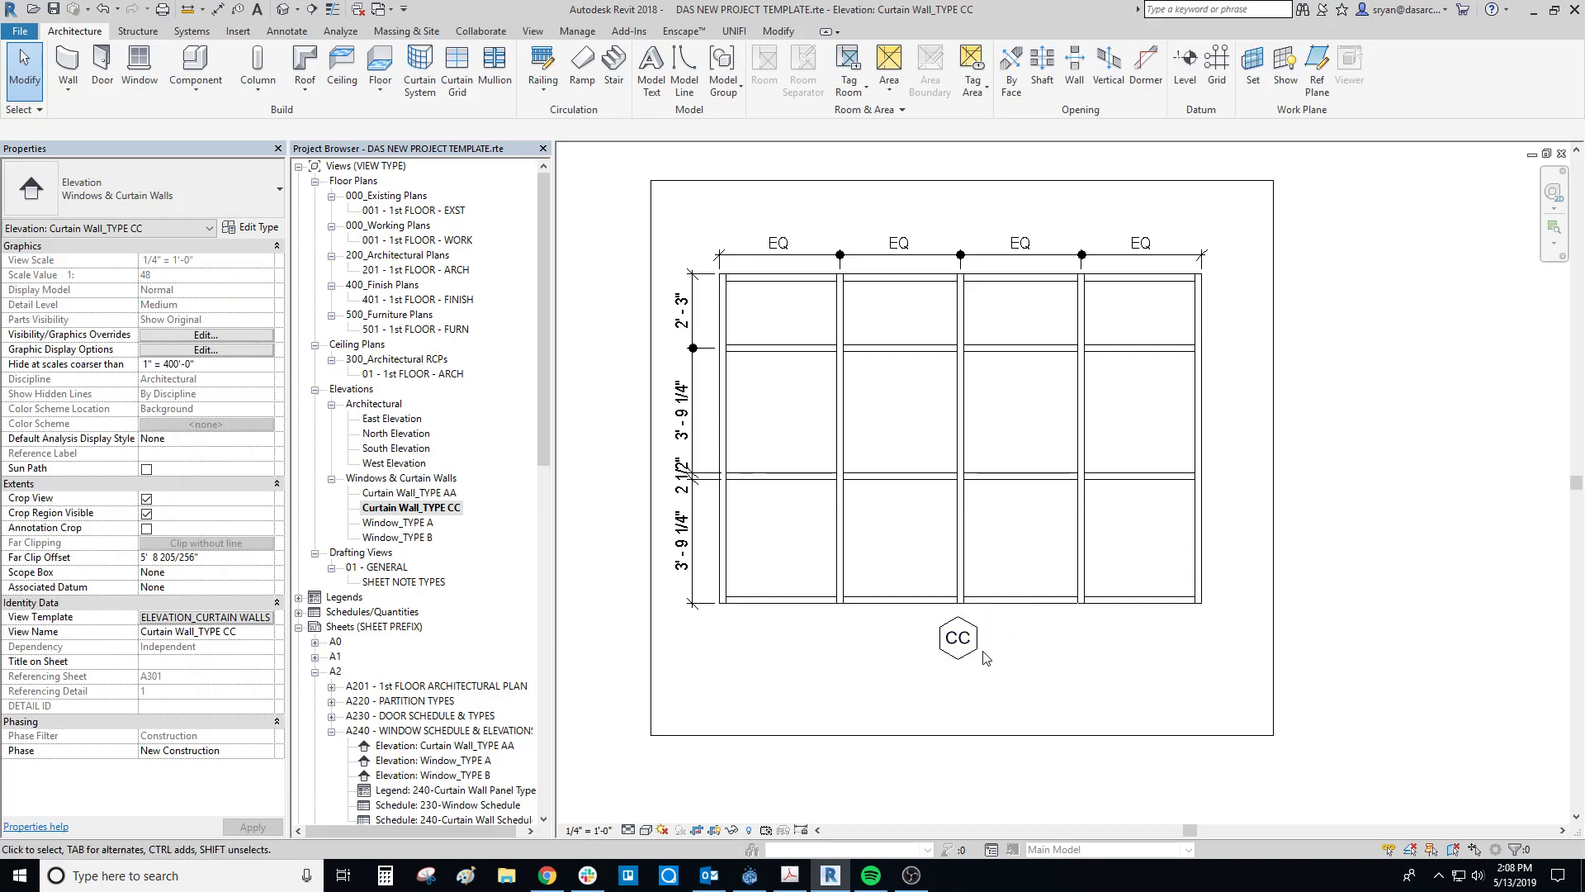
# Change the curtain wall tag below the elevation to XX and check the wall's Mark property.
pyautogui.click(960, 637)
pyautogui.click(964, 637)
pyautogui.write('XX')
pyautogui.press('Return')
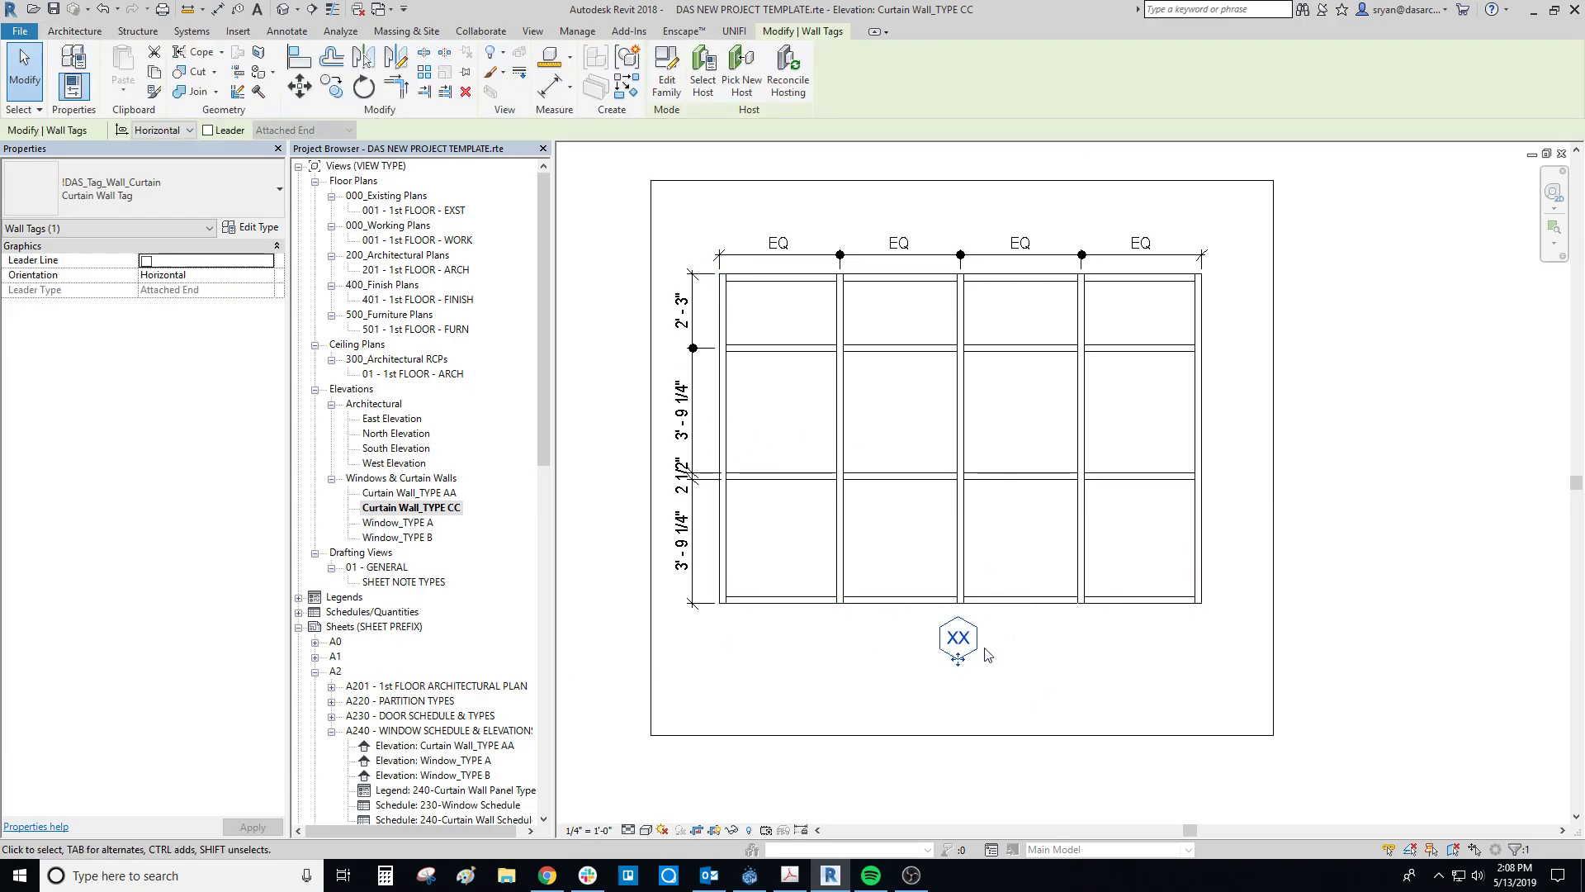
pyautogui.click(1073, 645)
pyautogui.click(763, 608)
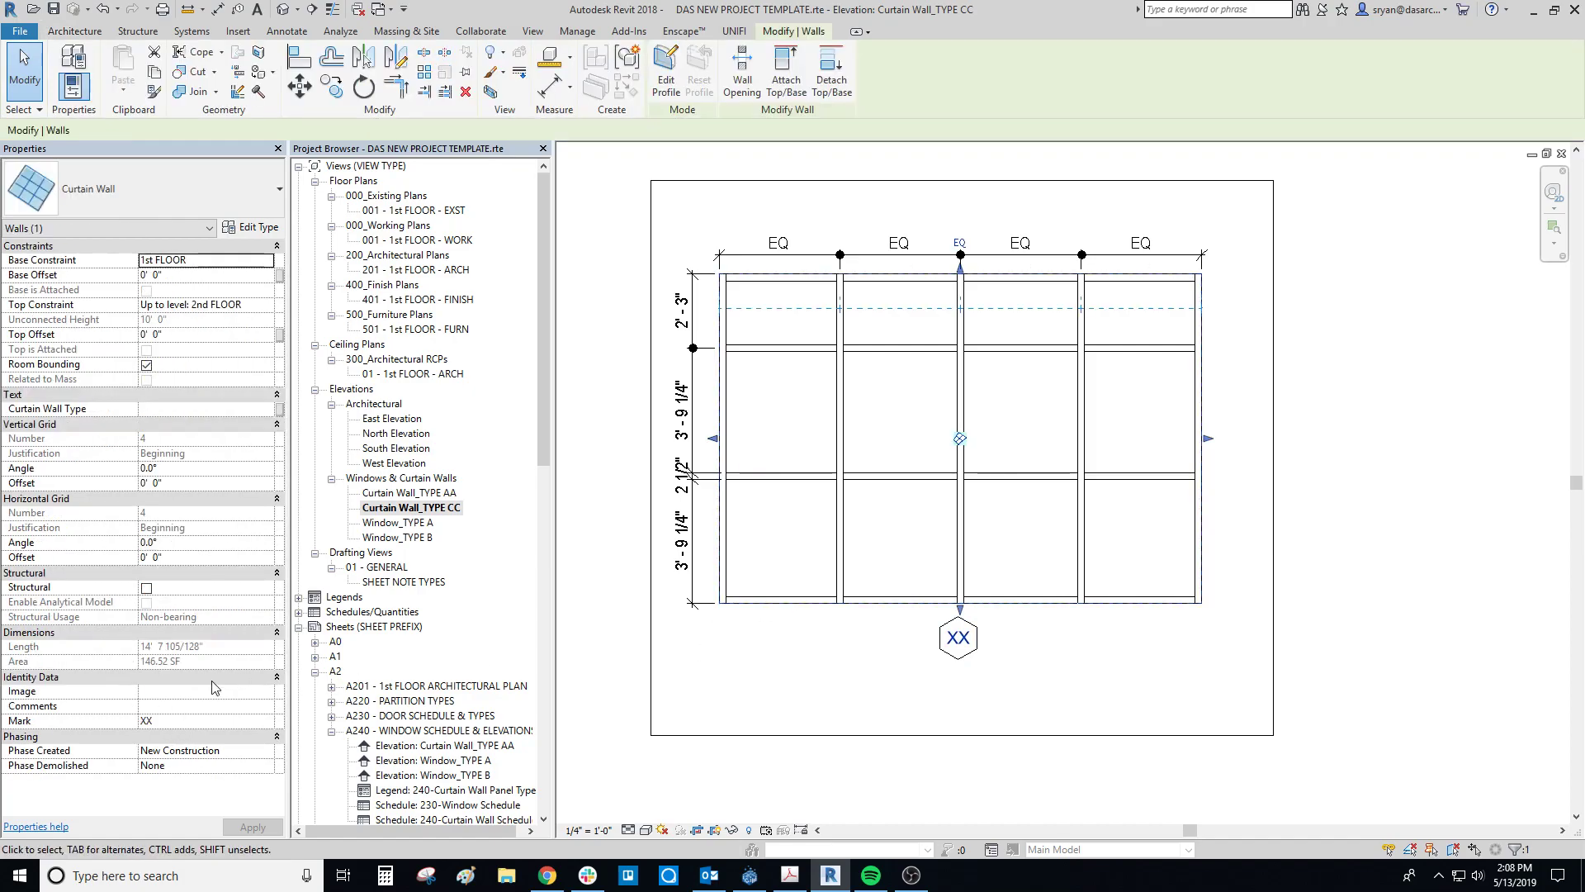
pyautogui.click(1015, 685)
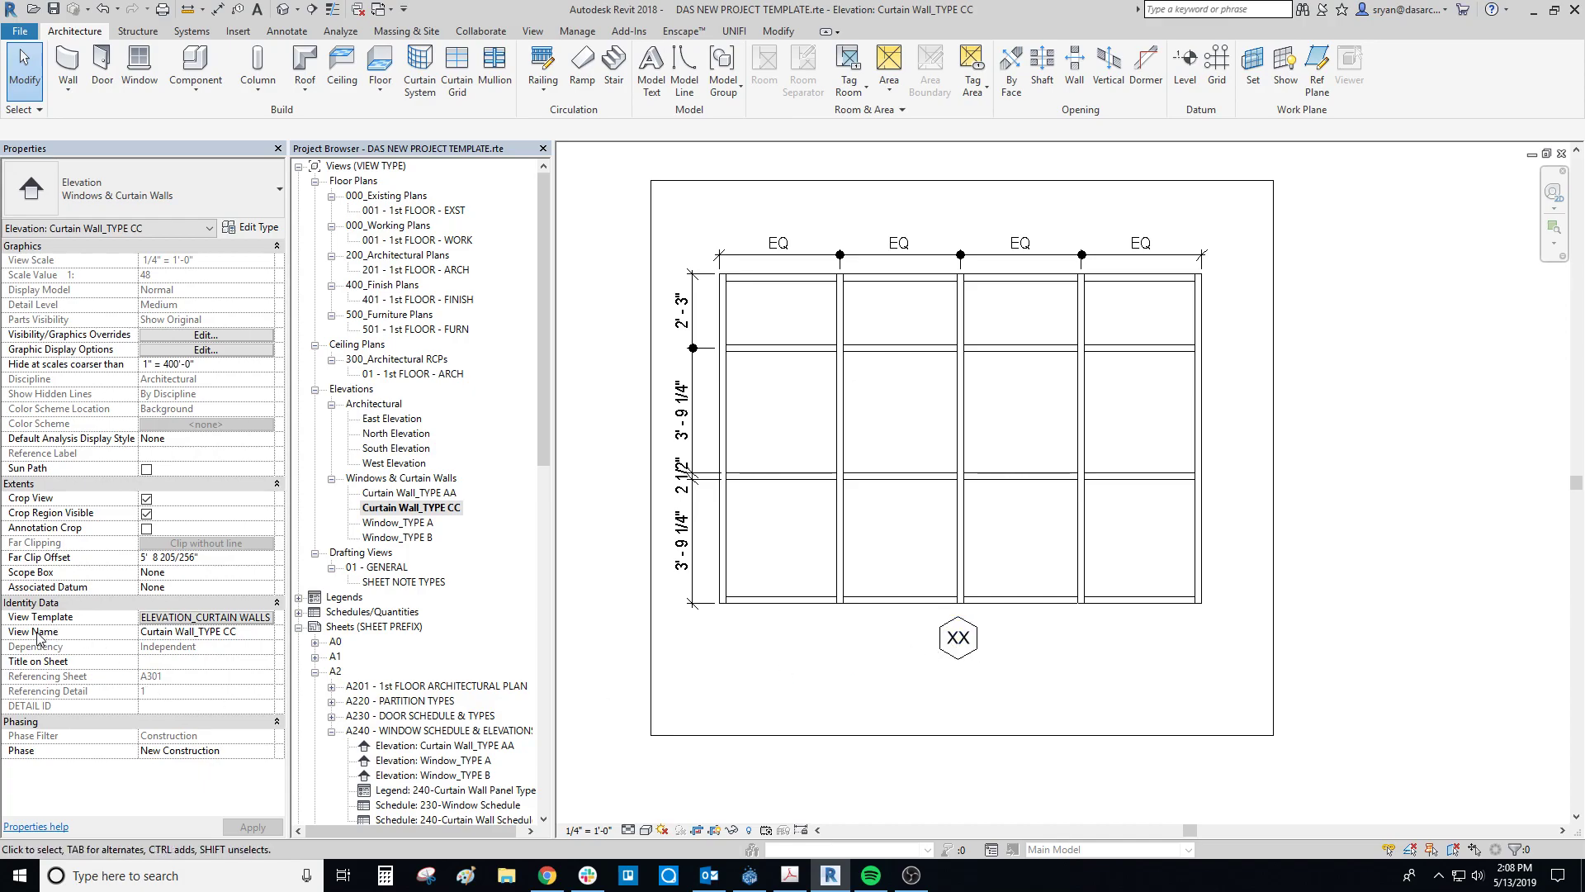
# Rename the elevation view to Curtain Wall_TYPE XX.
pyautogui.press('BackSpace')
pyautogui.press('BackSpace')
pyautogui.write('XX')
pyautogui.press('Return')
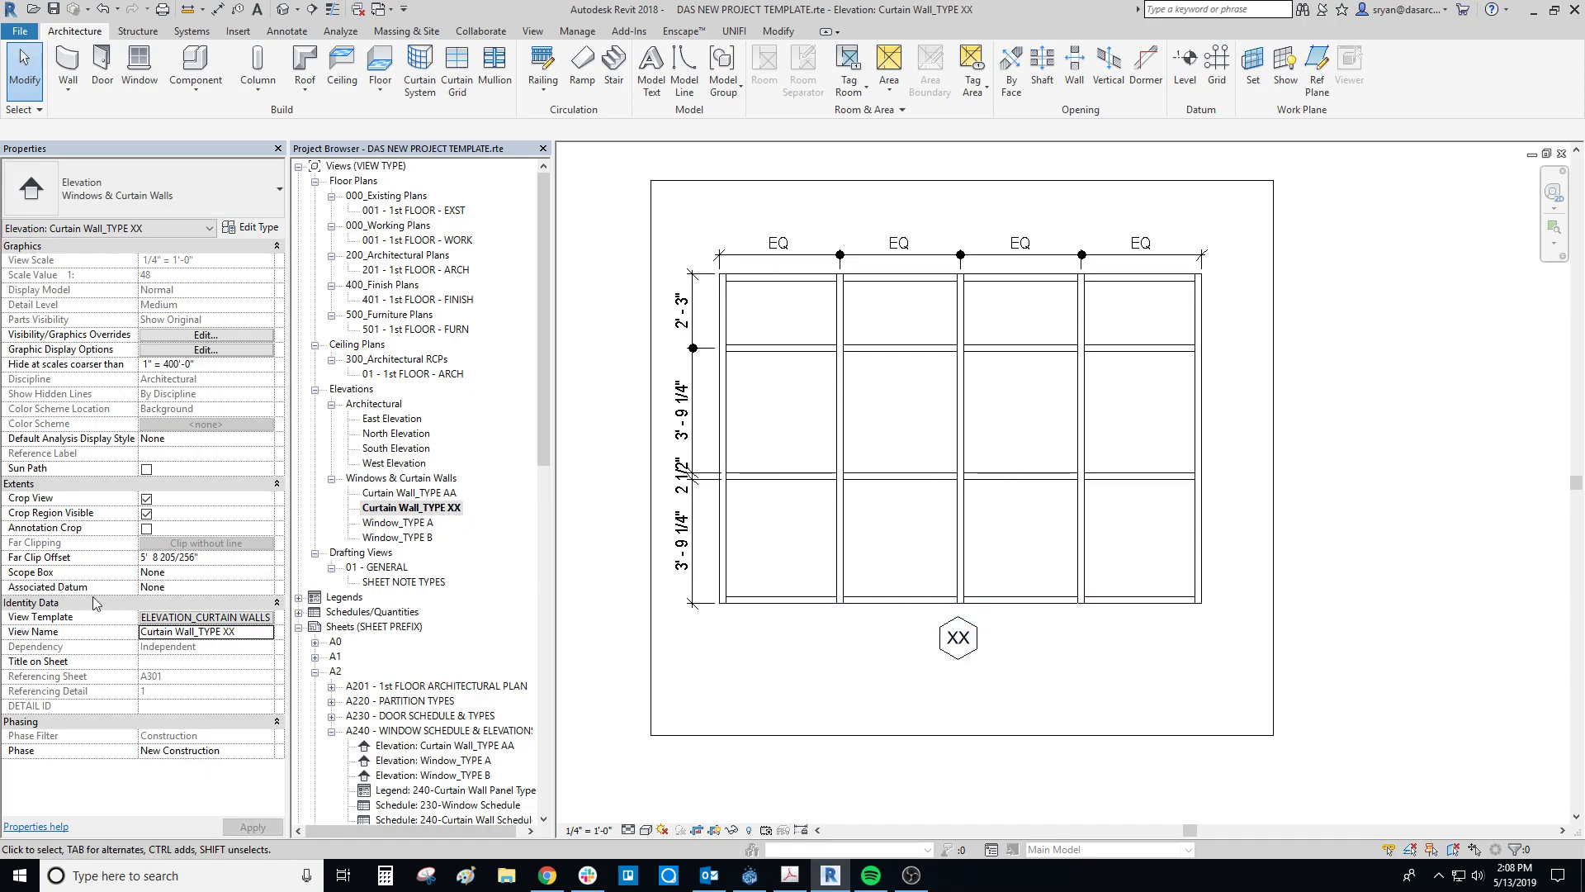
# Set the curtain wall tag below the elevation back to CC.
pyautogui.moveTo(957, 642); pyautogui.dragTo(926, 654, button='middle')
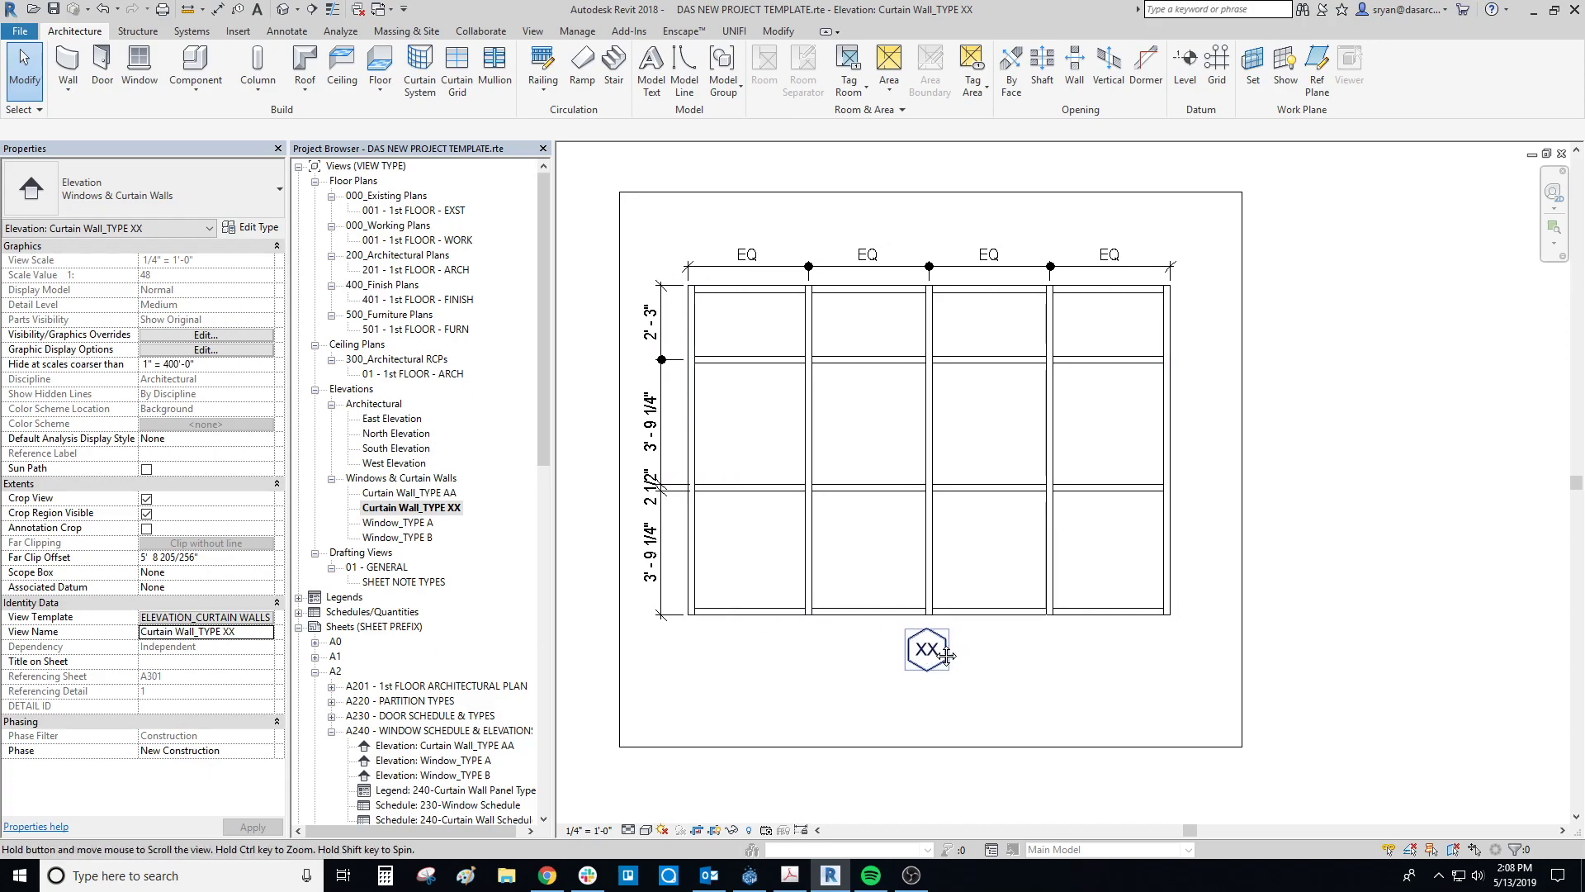
pyautogui.scroll(-2, 495, 644)
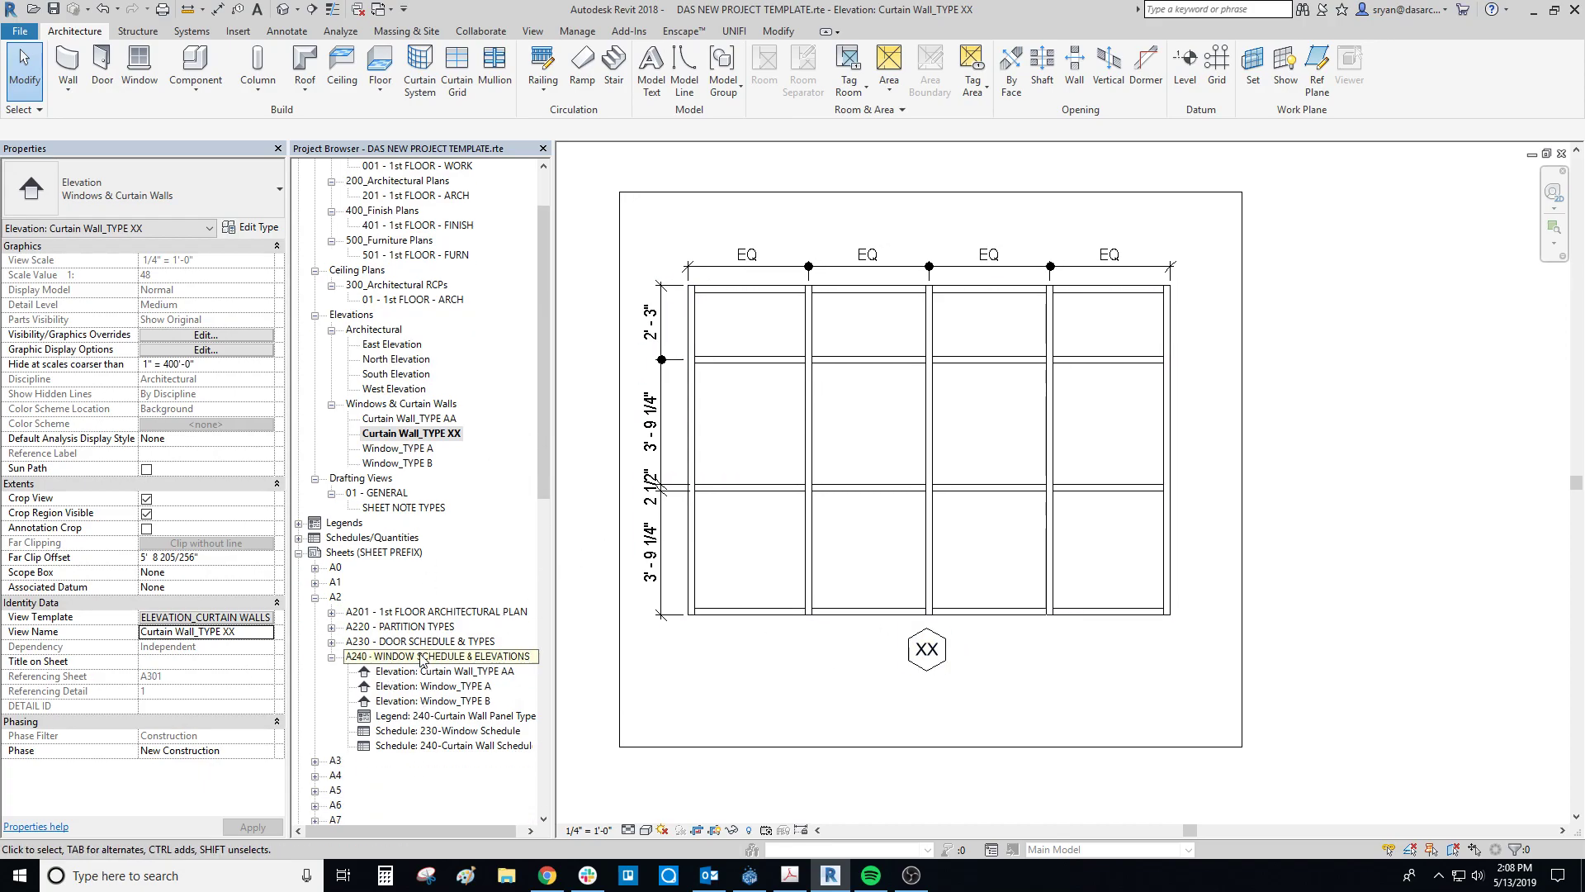
pyautogui.click(927, 650)
pyautogui.click(928, 651)
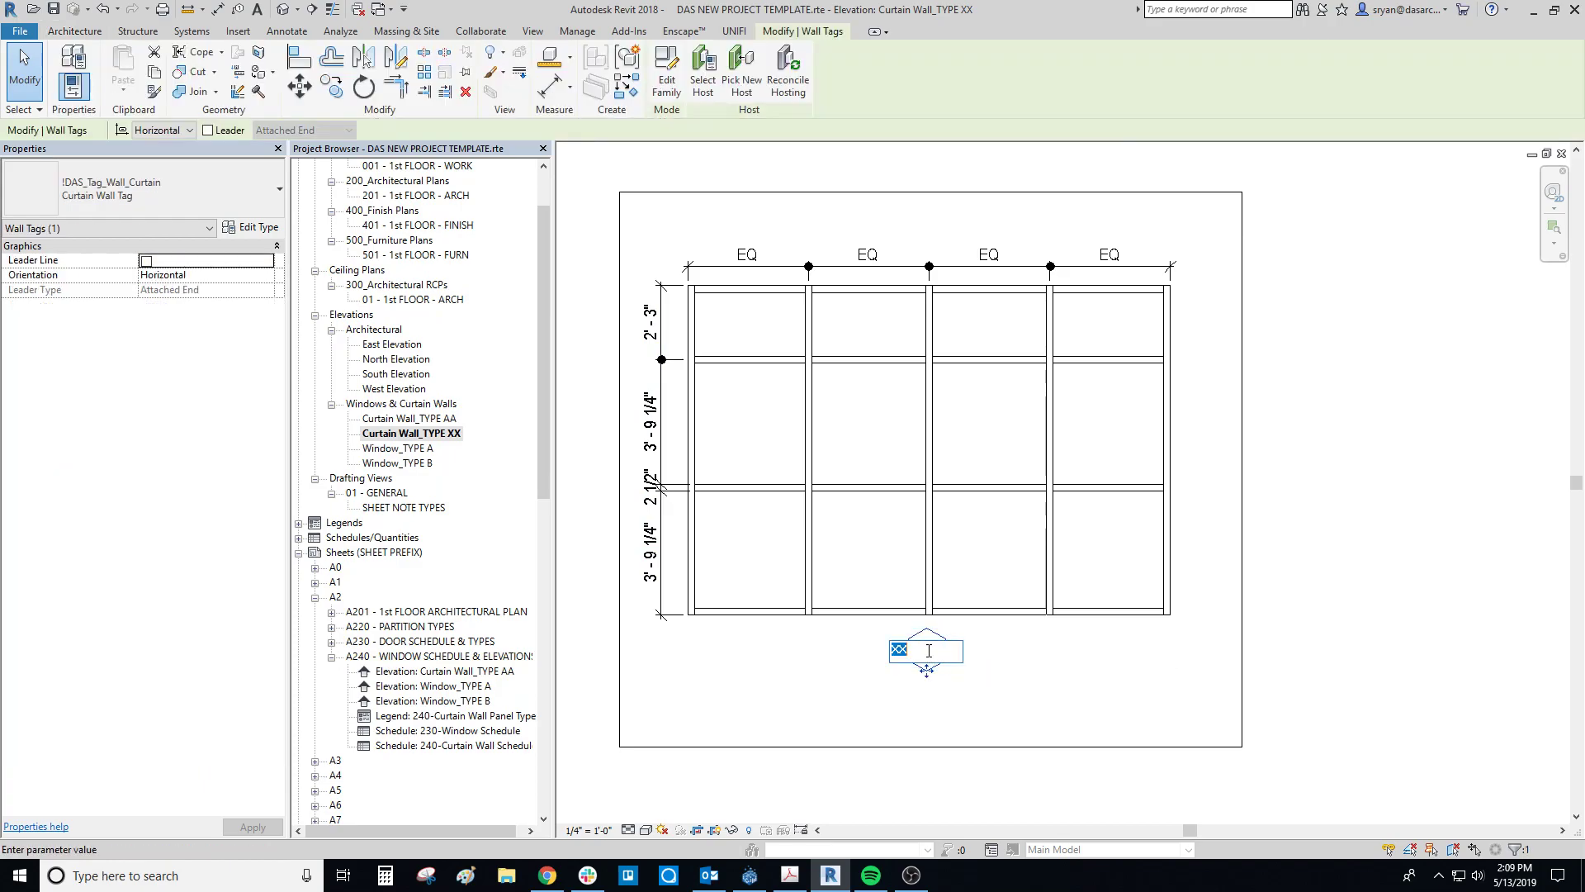
pyautogui.write('CC')
pyautogui.click(1022, 696)
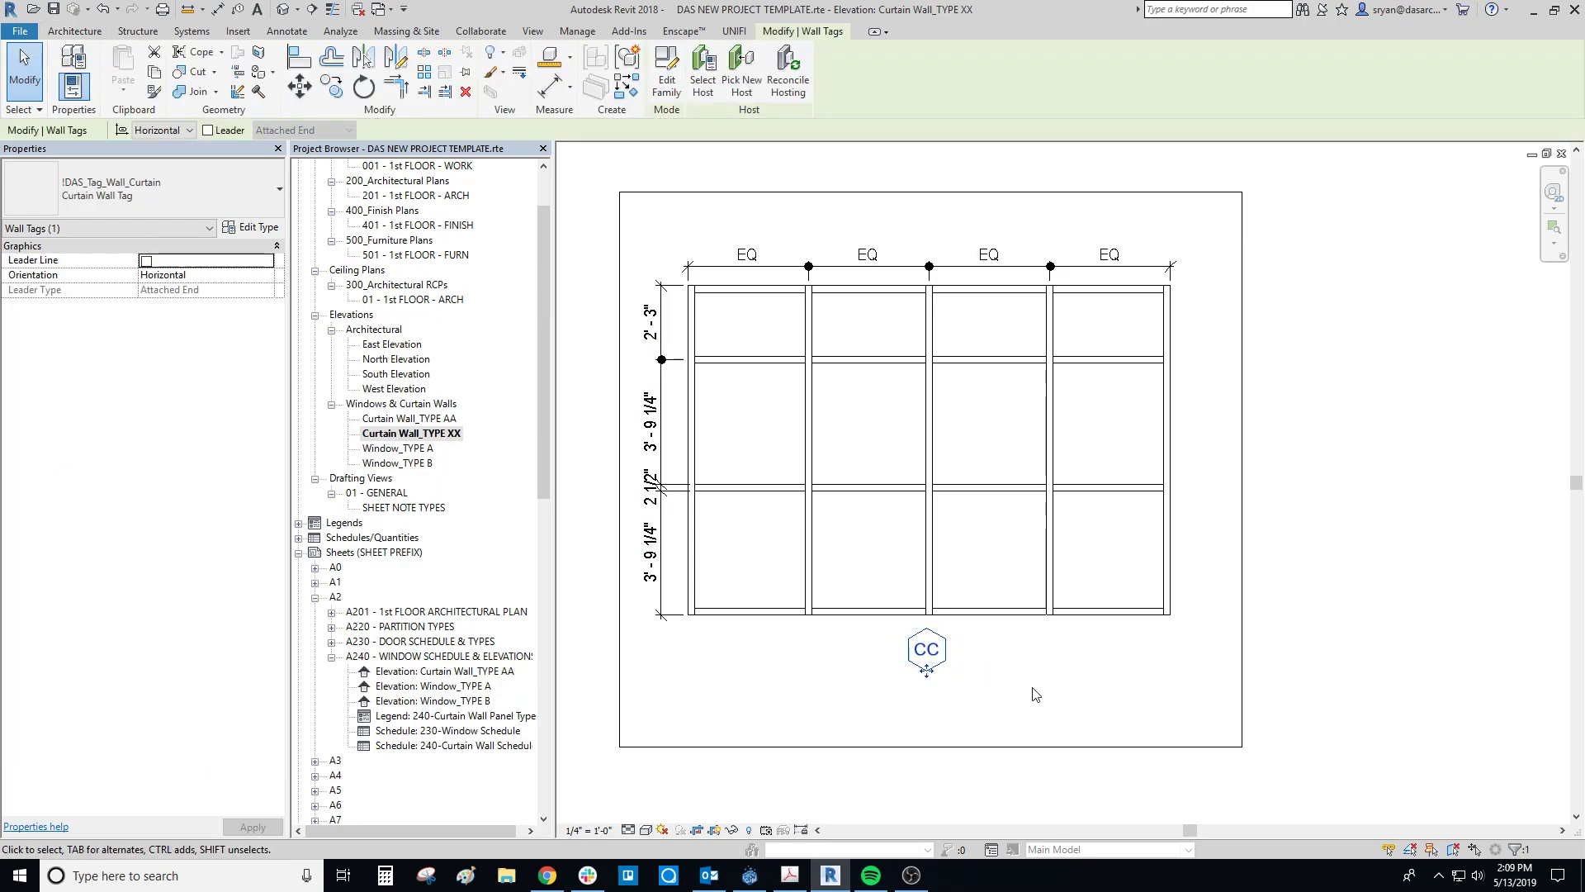
pyautogui.click(1052, 677)
# Set the elevation's view name back to Curtain Wall_TYPE CC.
pyautogui.click(250, 633)
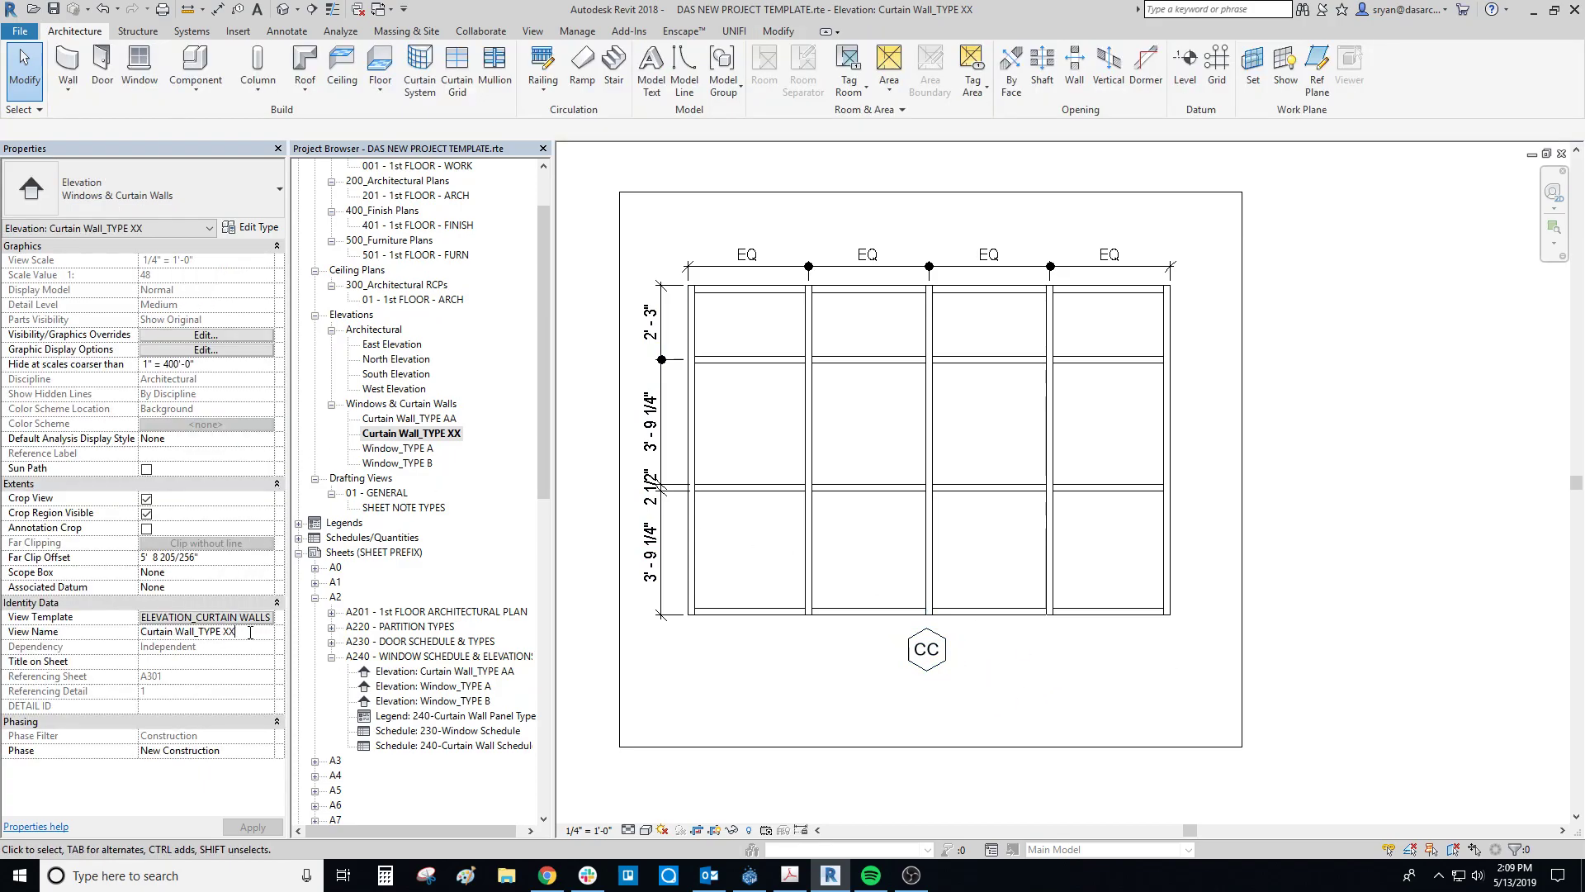
pyautogui.write('C')
pyautogui.press('Return')
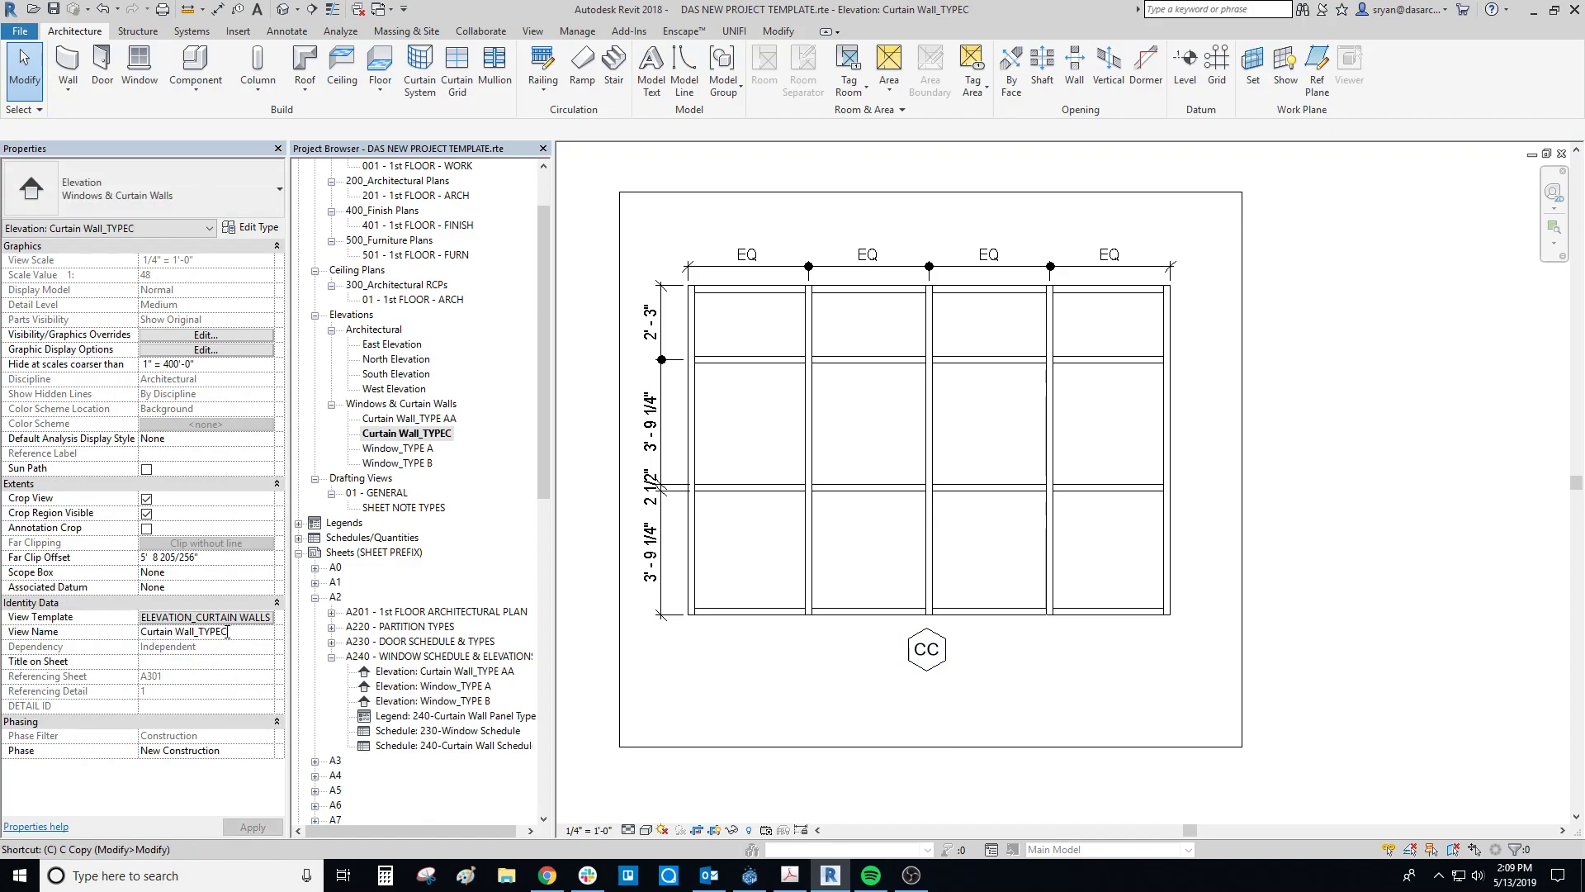
pyautogui.click(221, 633)
pyautogui.write('C')
pyautogui.press('Return')
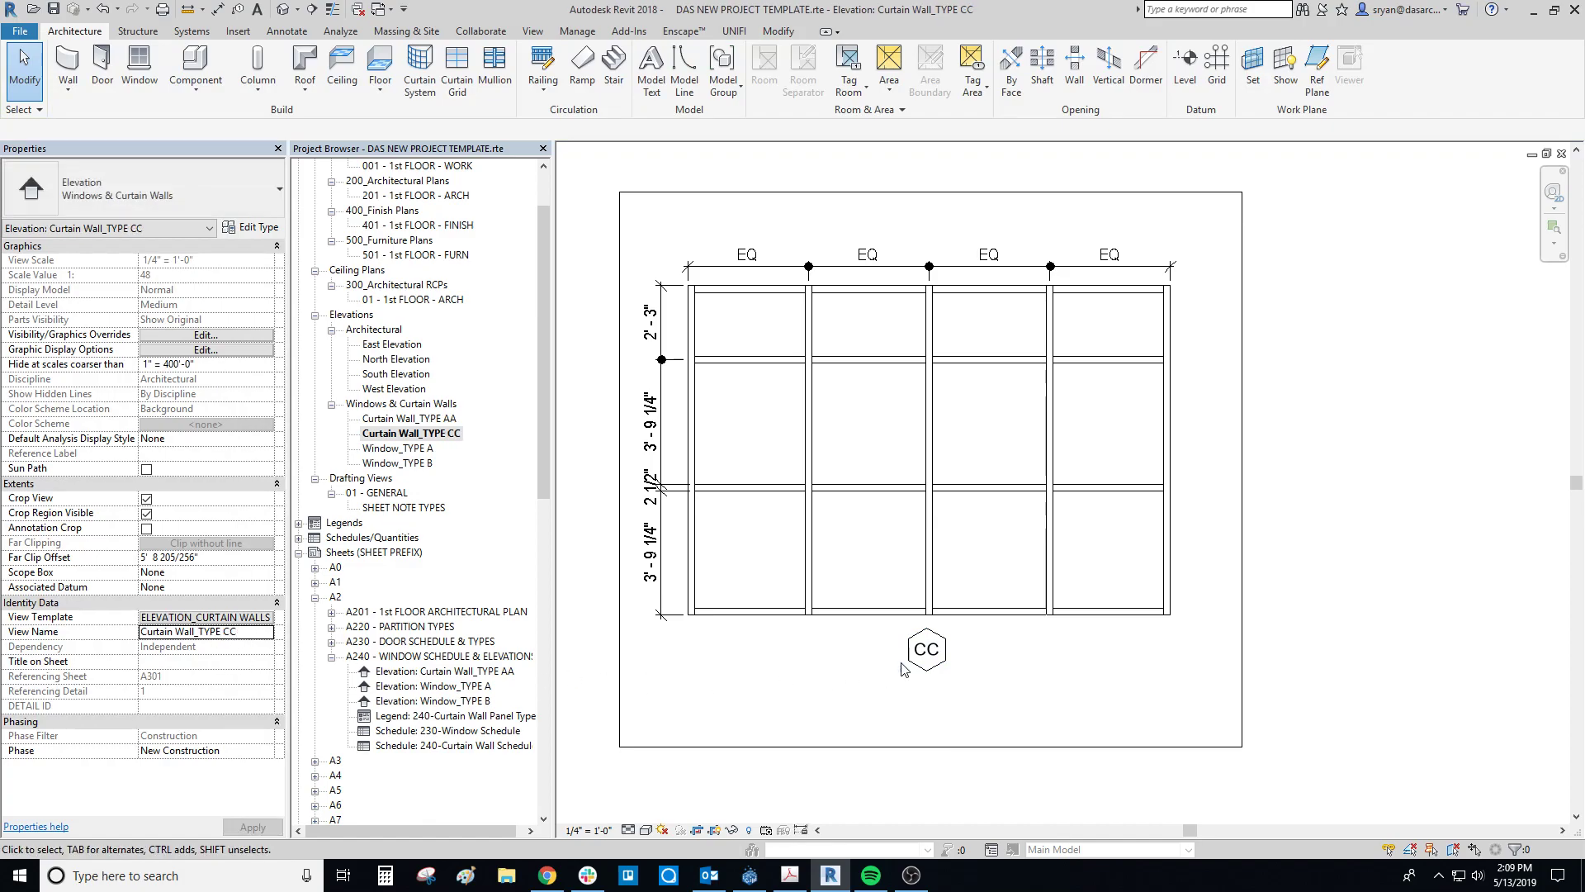
# Open sheet A240 - WINDOW SCHEDULE & ELEVATIONS and place the Curtain Wall_TYPE CC elevation beside the type AA elevation.
pyautogui.doubleClick(430, 656)
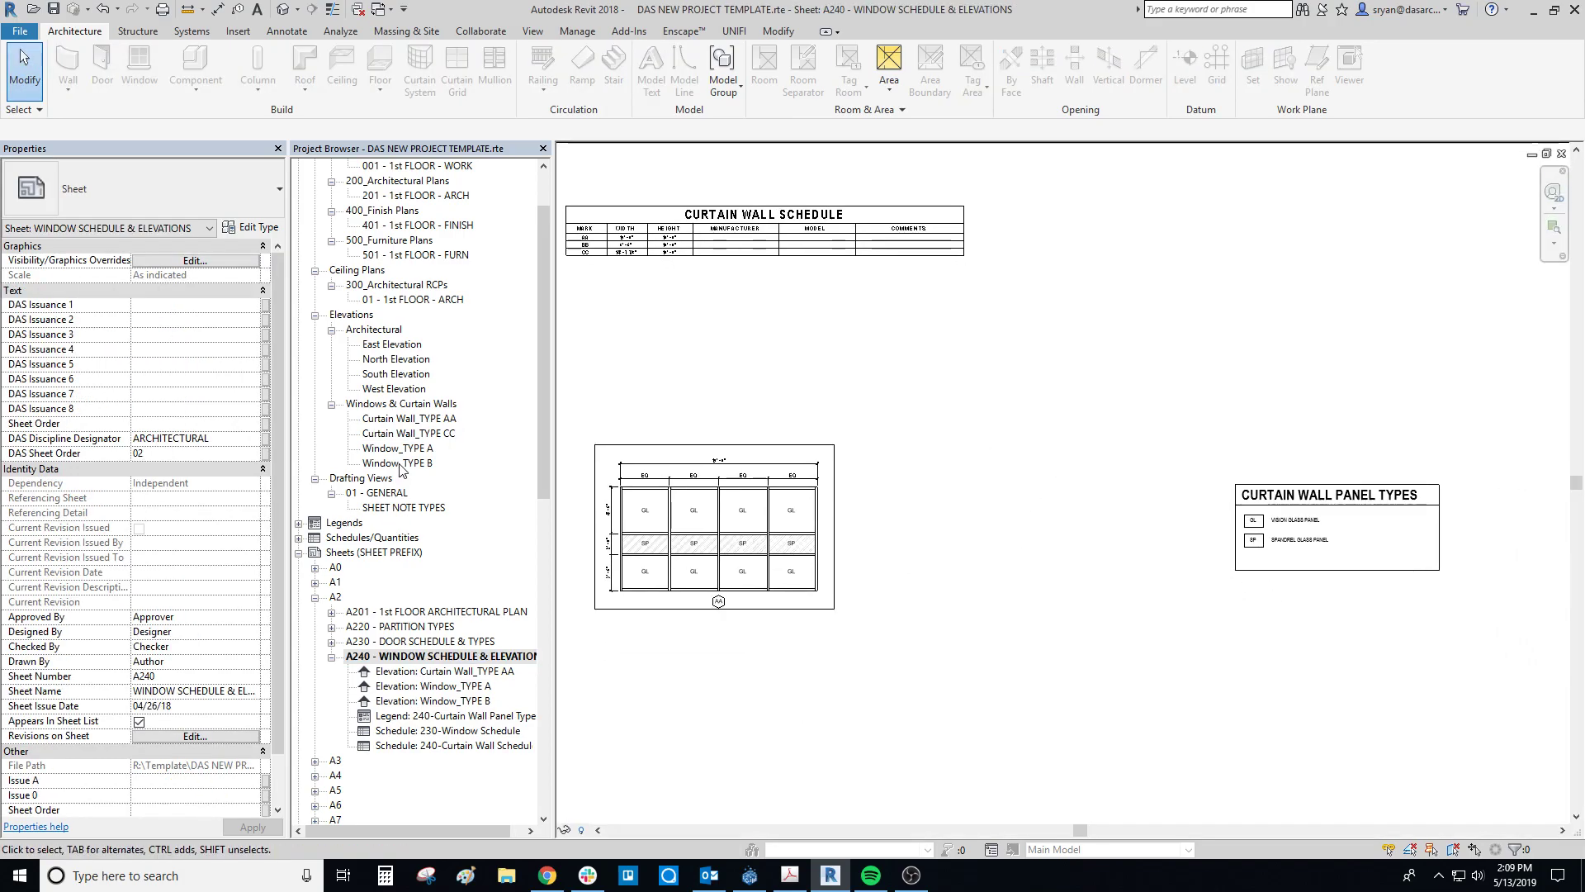
pyautogui.click(427, 434)
pyautogui.moveTo(433, 457); pyautogui.dragTo(967, 512)
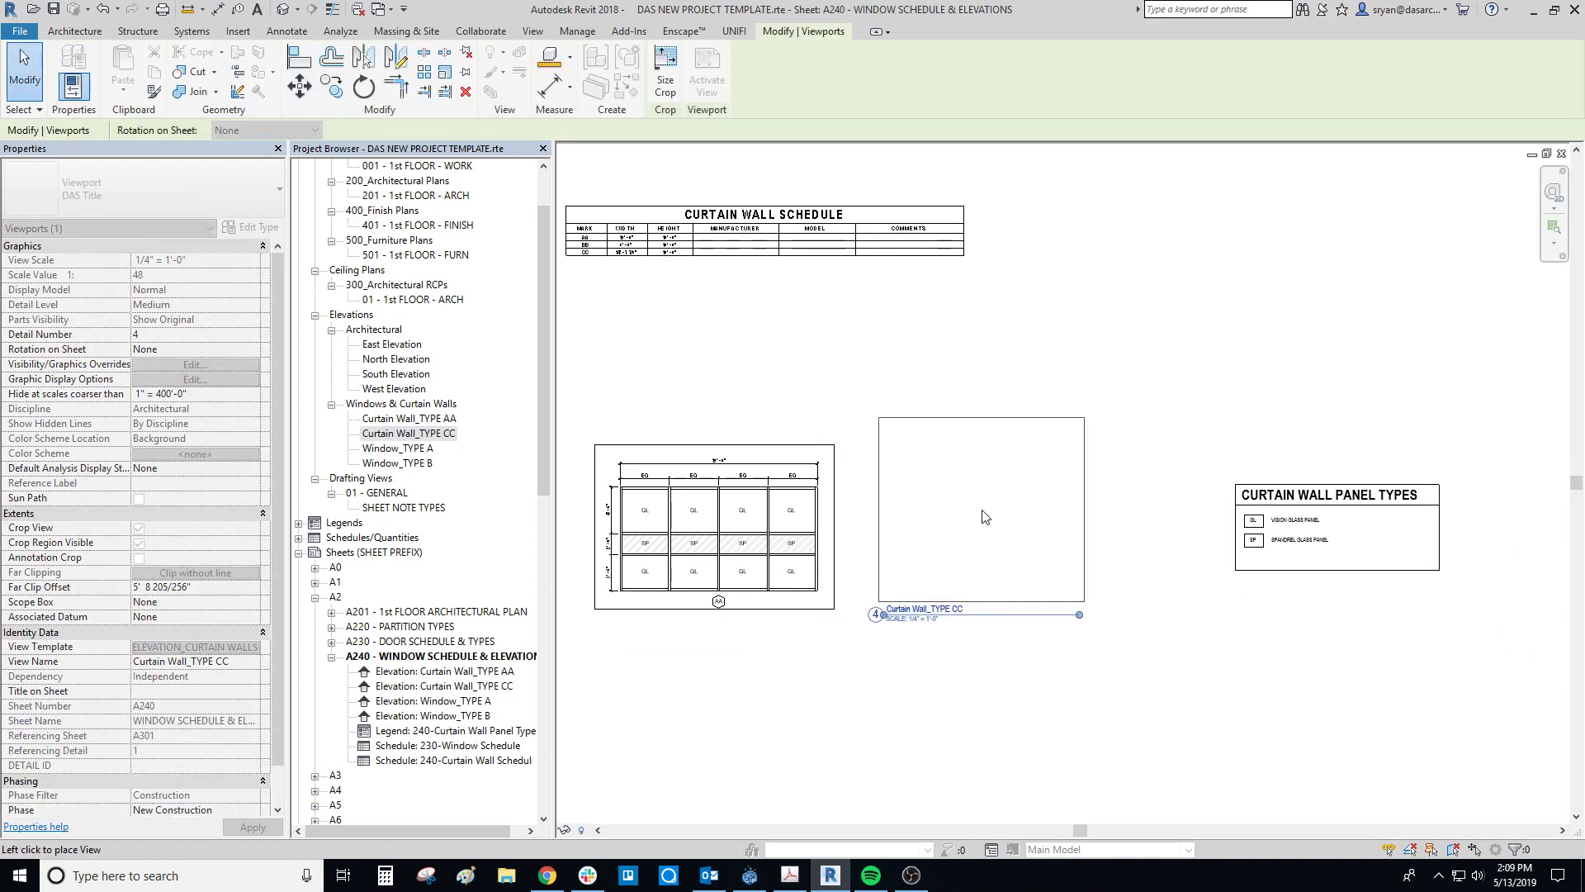
pyautogui.click(968, 509)
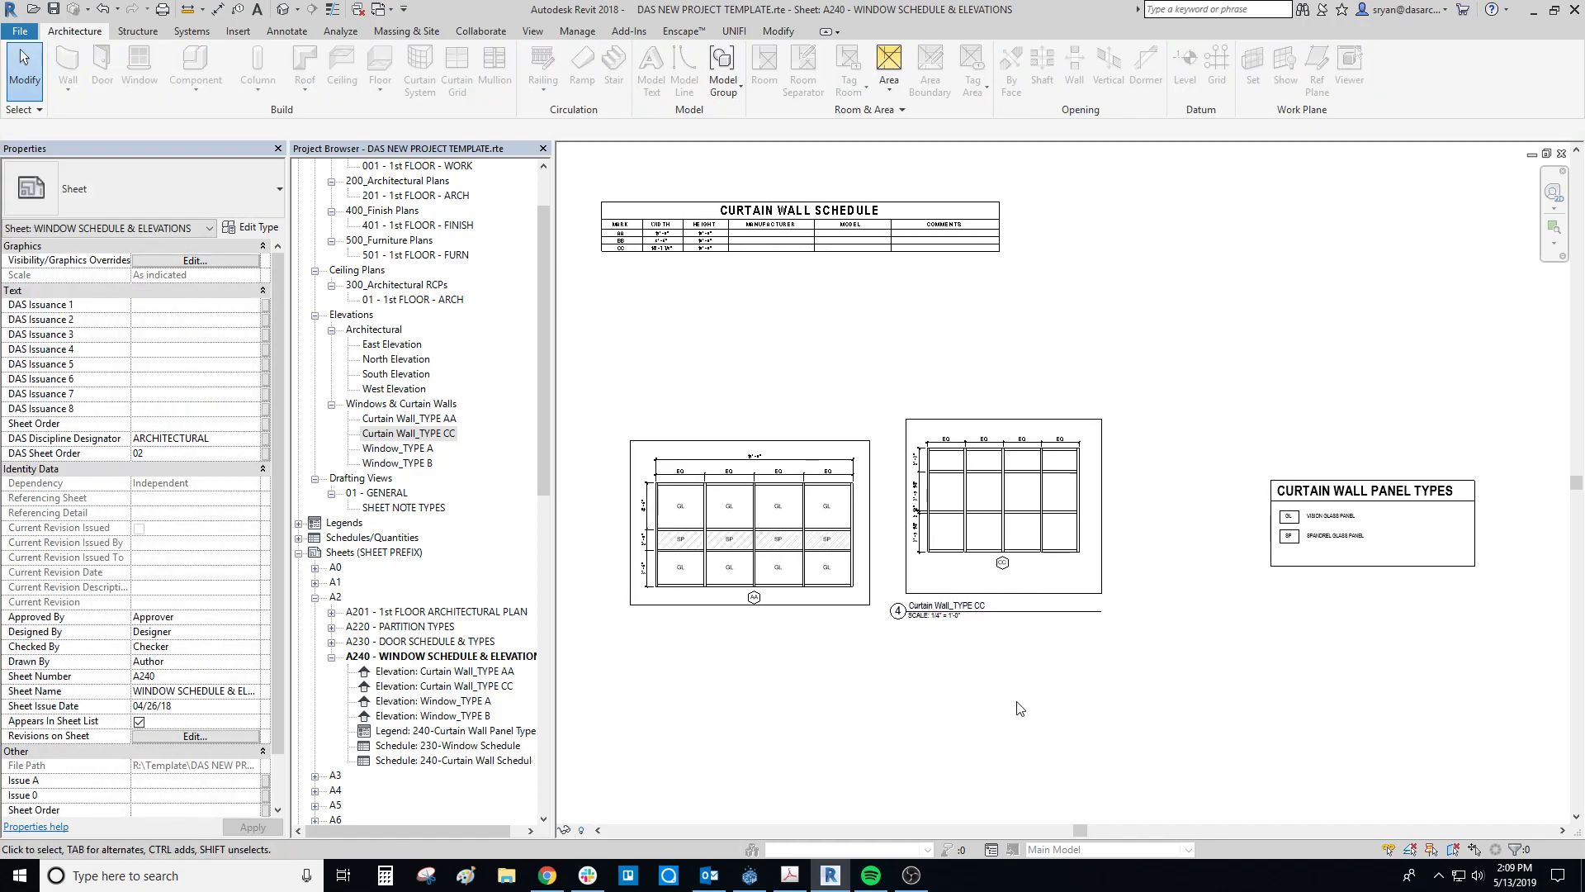
# Change the Curtain Wall_TYPE CC viewport type to No Title.
pyautogui.scroll(2, 989, 611)
pyautogui.moveTo(989, 611); pyautogui.dragTo(1219, 604, button='middle')
pyautogui.click(1219, 605)
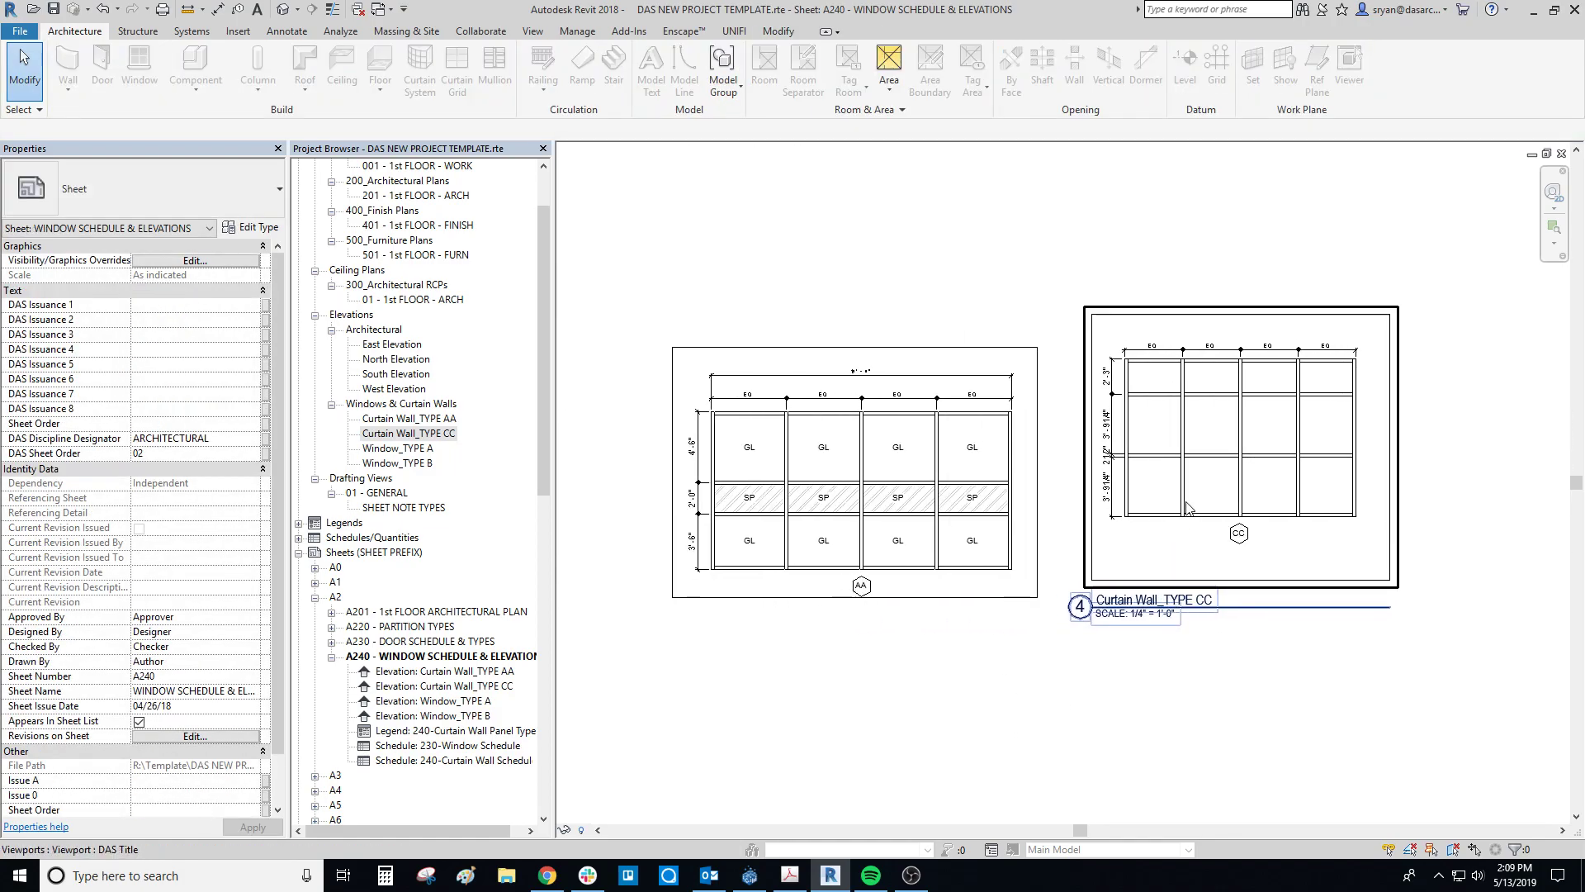
pyautogui.click(107, 175)
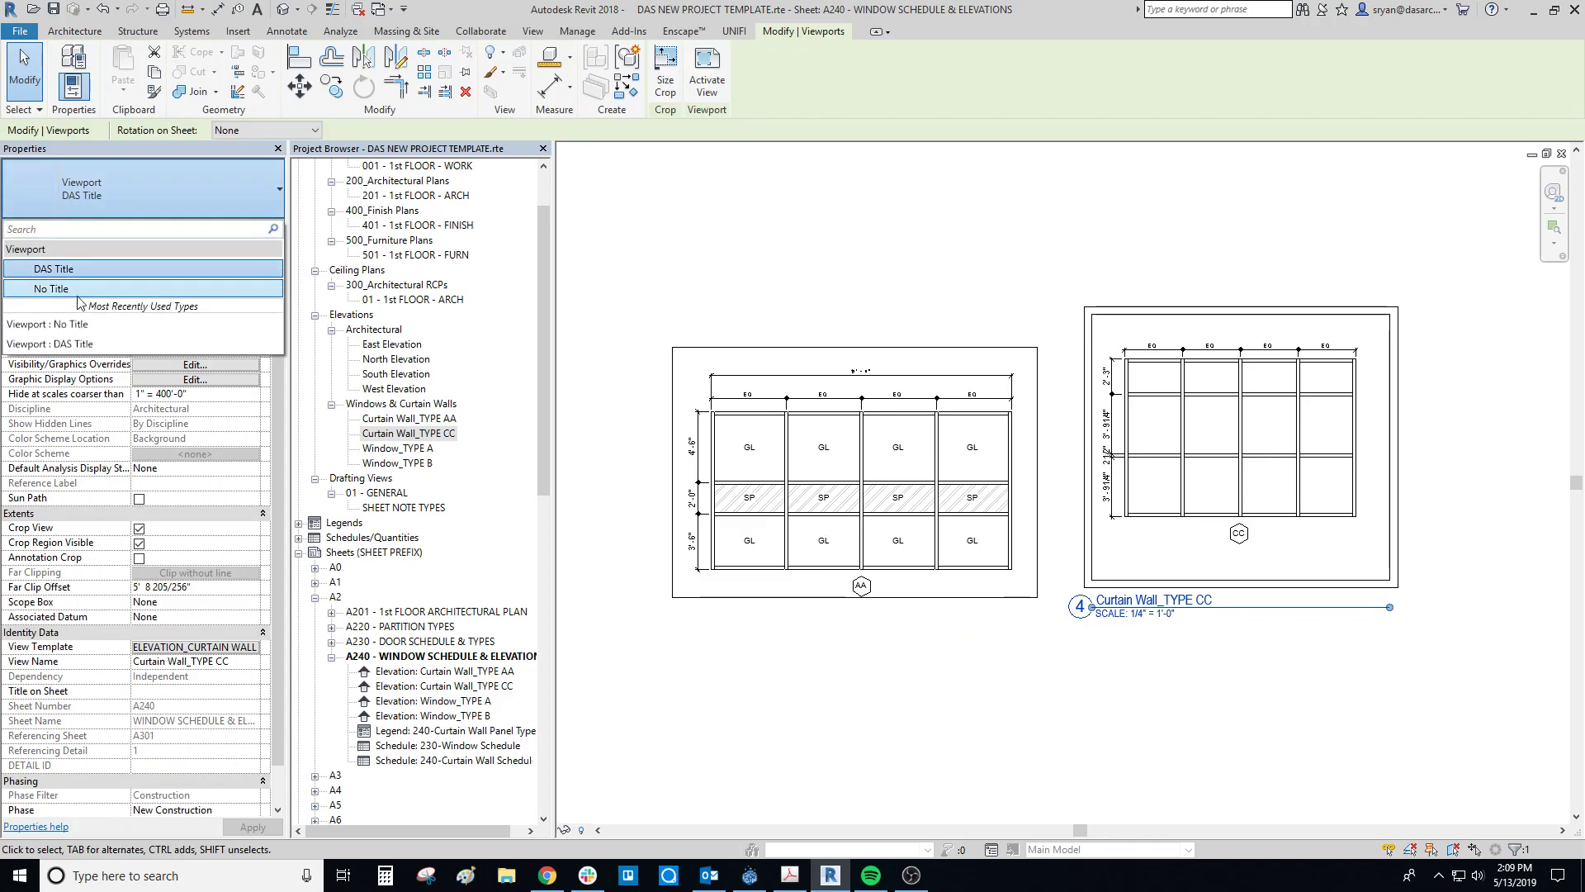
pyautogui.click(83, 281)
# Move the type CC viewport down so its curtain wall lines up with the type AA elevation.
pyautogui.moveTo(1198, 407); pyautogui.dragTo(1213, 526)
pyautogui.click(1230, 693)
pyautogui.click(1090, 710)
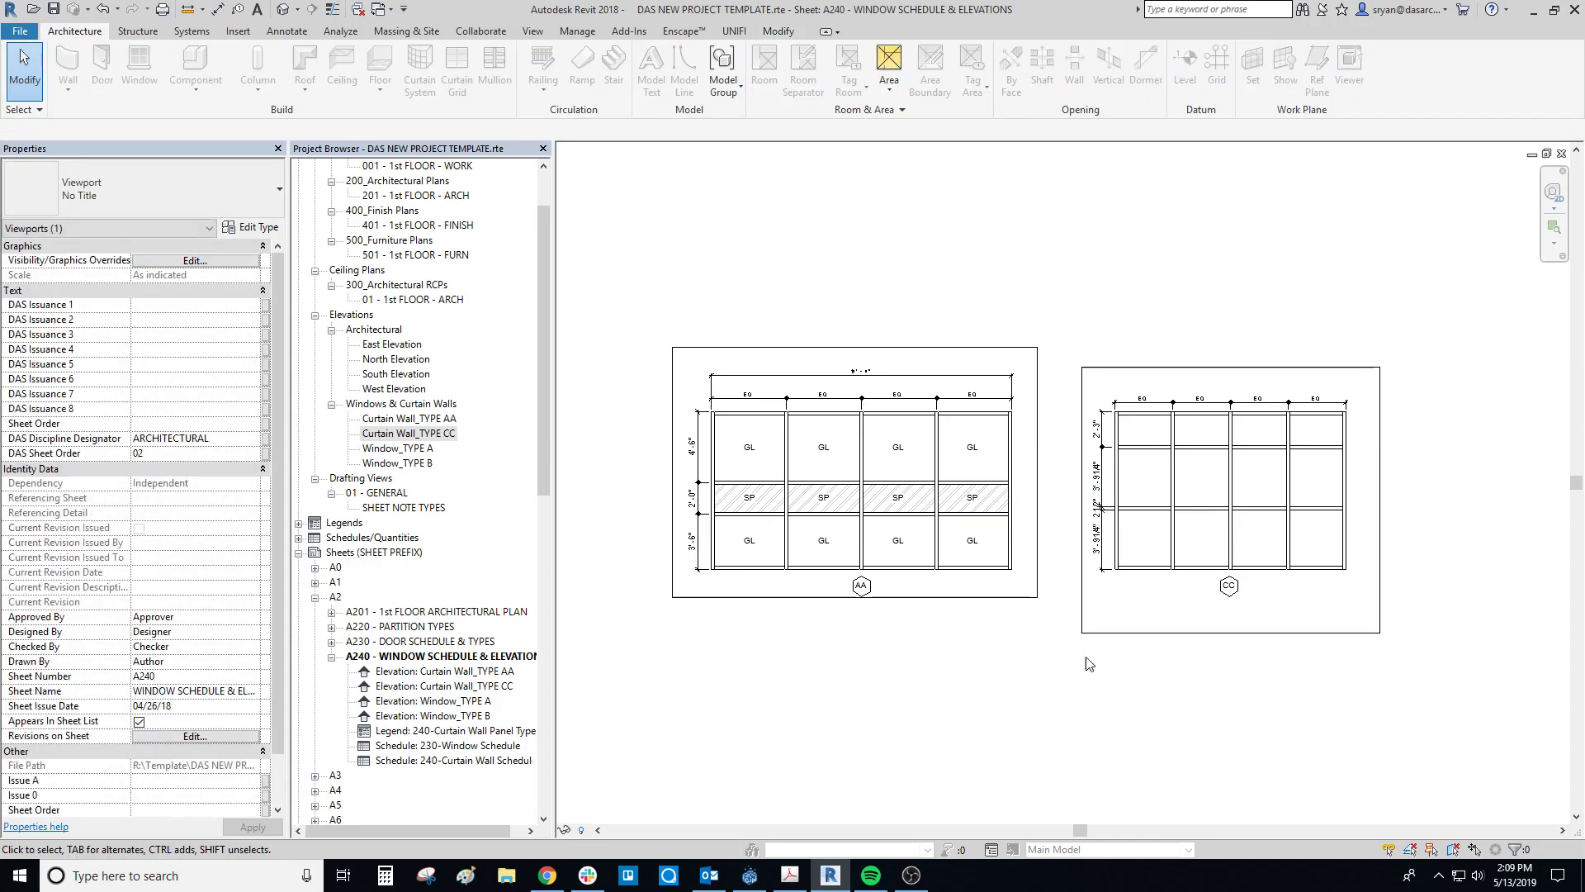
# Activate the type CC elevation's viewport on the sheet for editing.
pyautogui.scroll(4, 1134, 506)
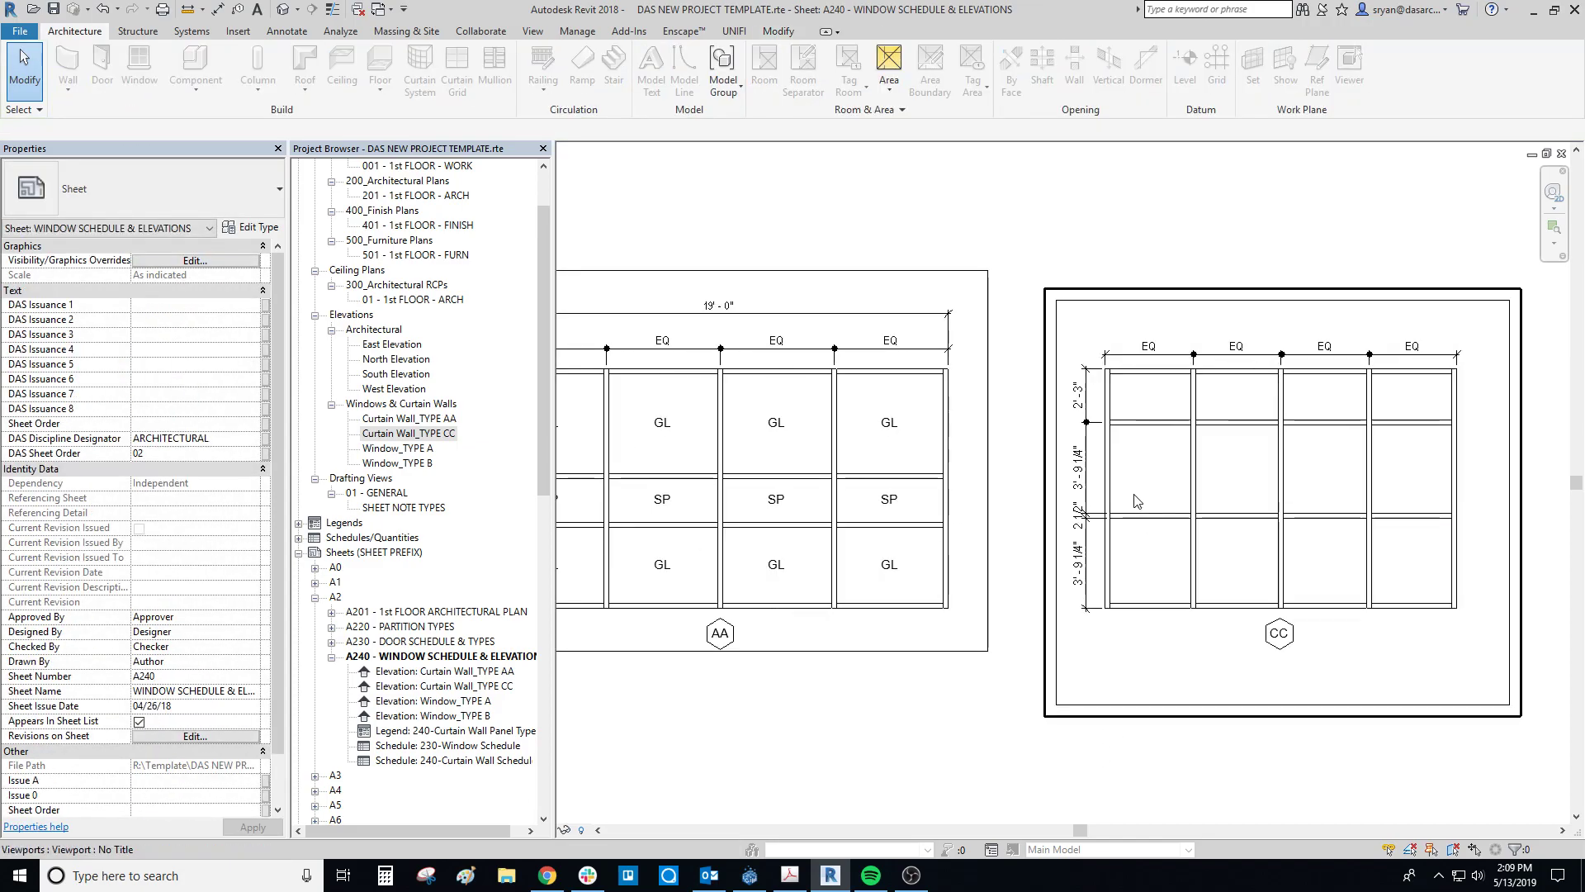
pyautogui.scroll(-1, 1114, 524)
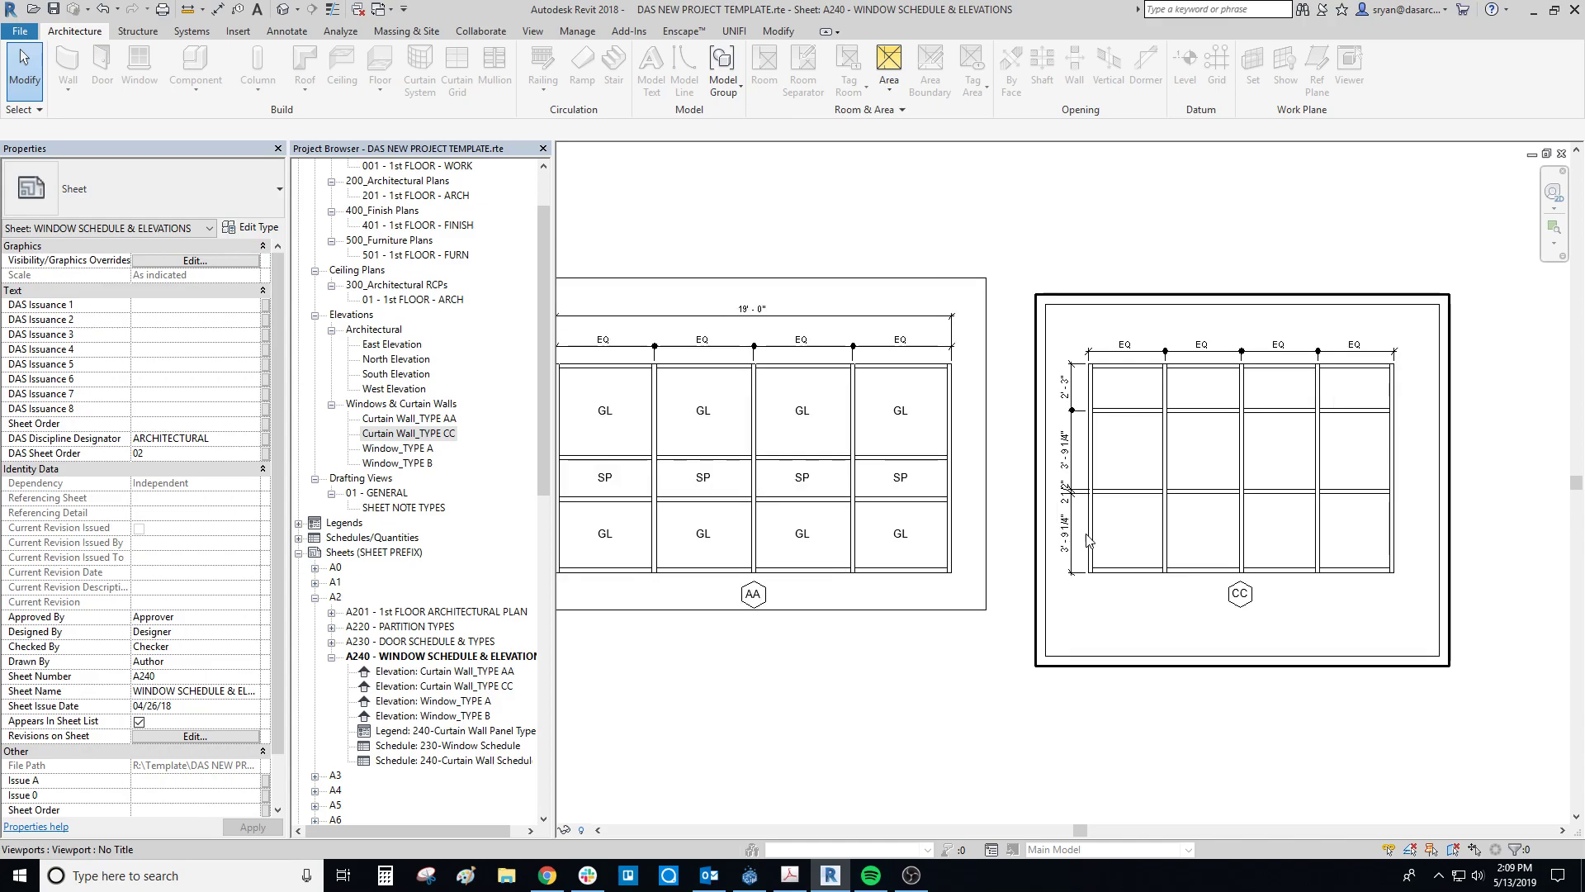
pyautogui.moveTo(620, 412); pyautogui.dragTo(678, 413, button='middle')
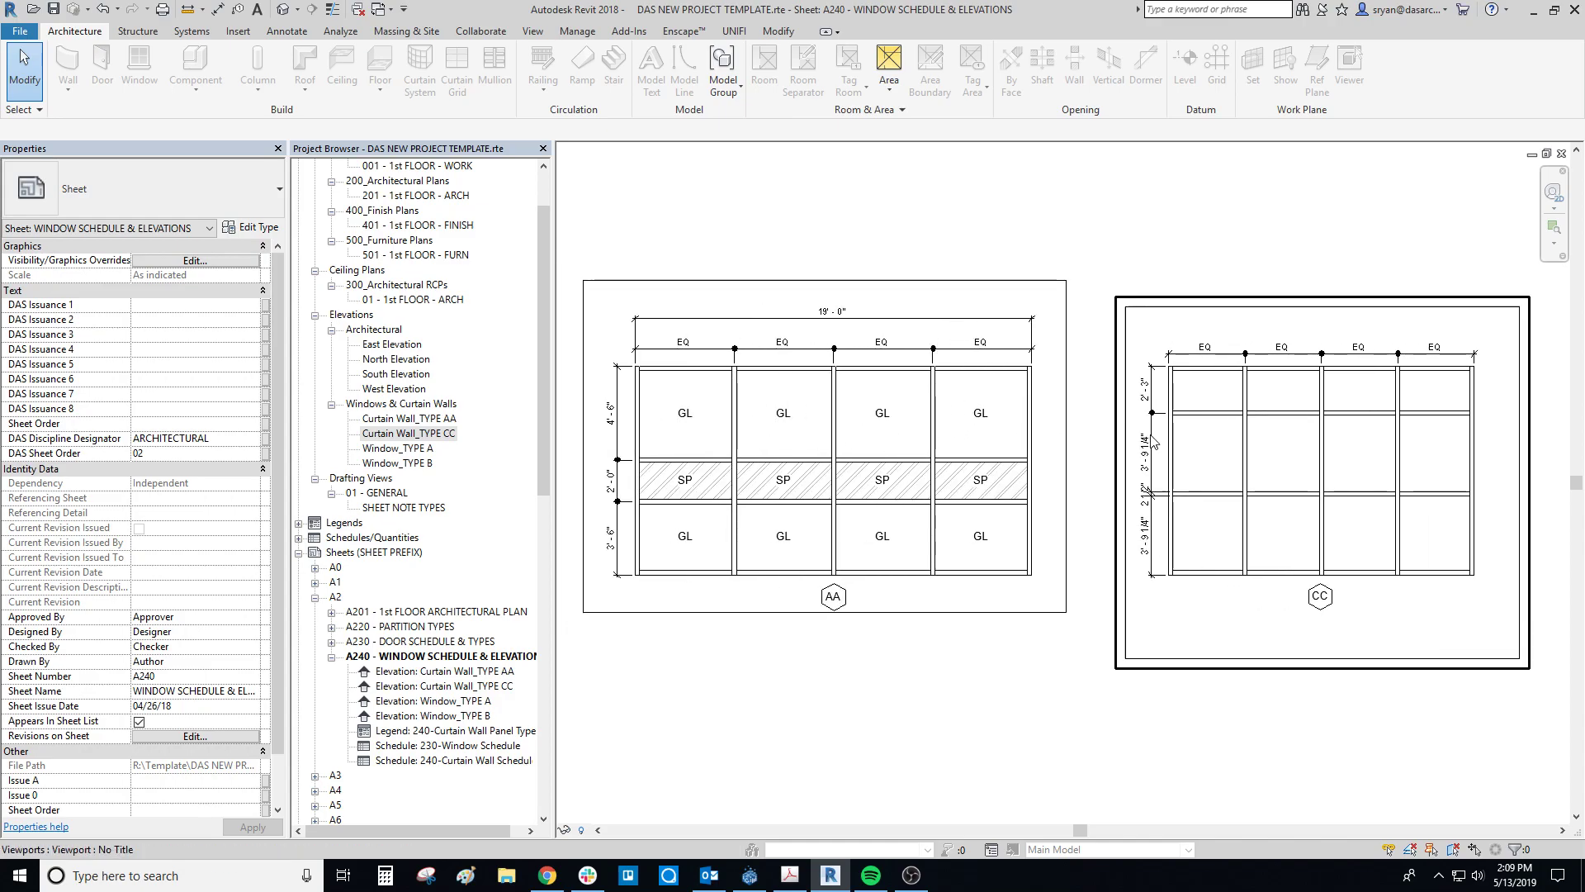
pyautogui.moveTo(1214, 455); pyautogui.dragTo(1164, 450, button='middle')
pyautogui.scroll(-1, 1172, 404)
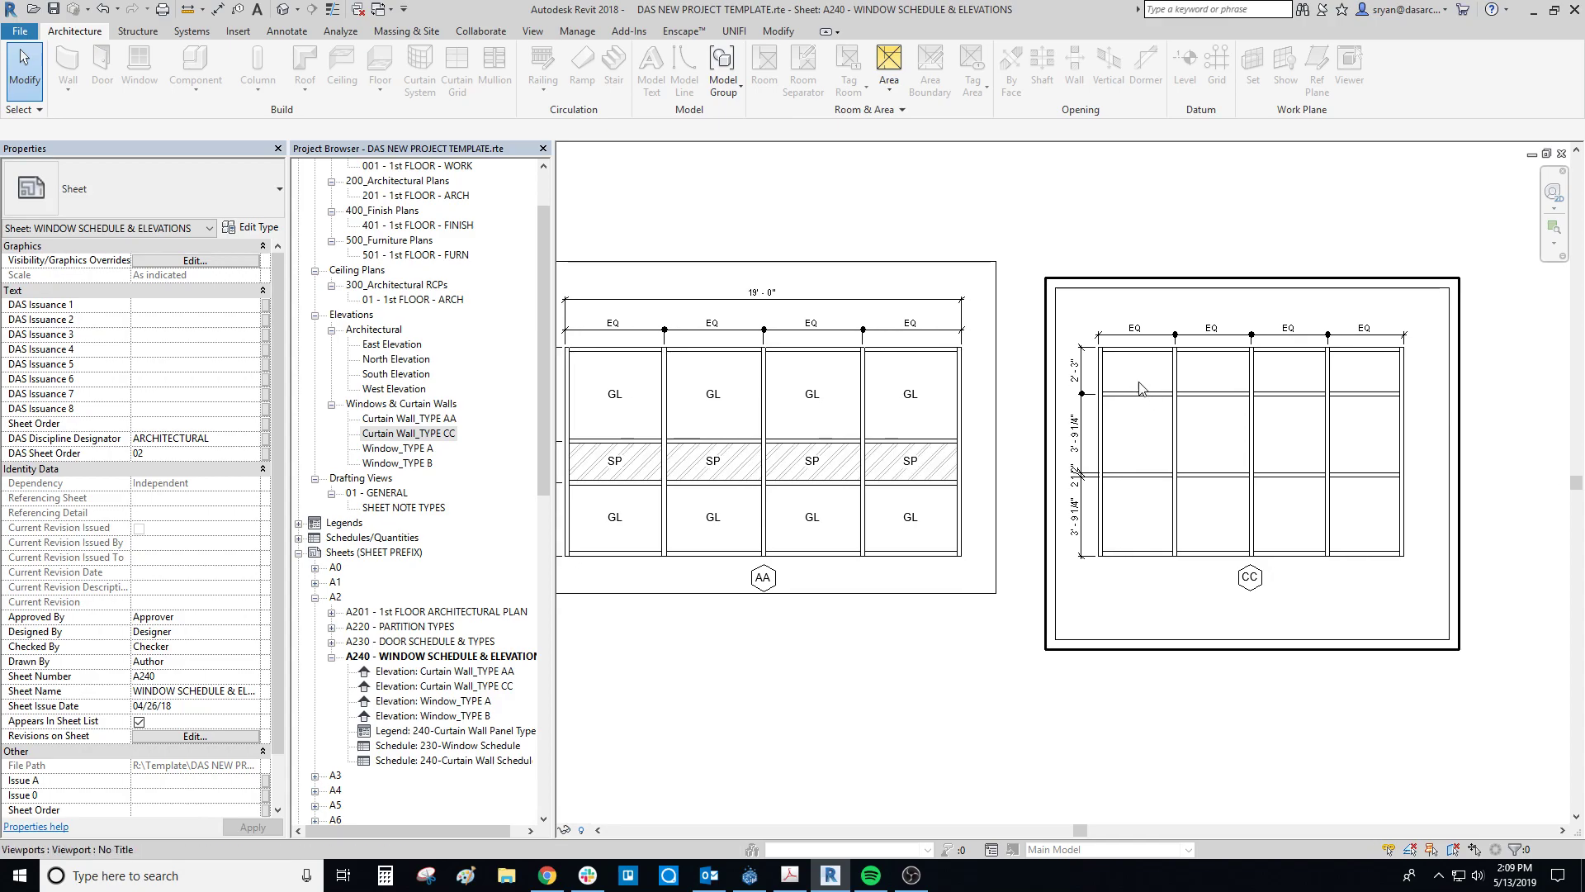
pyautogui.doubleClick(1145, 390)
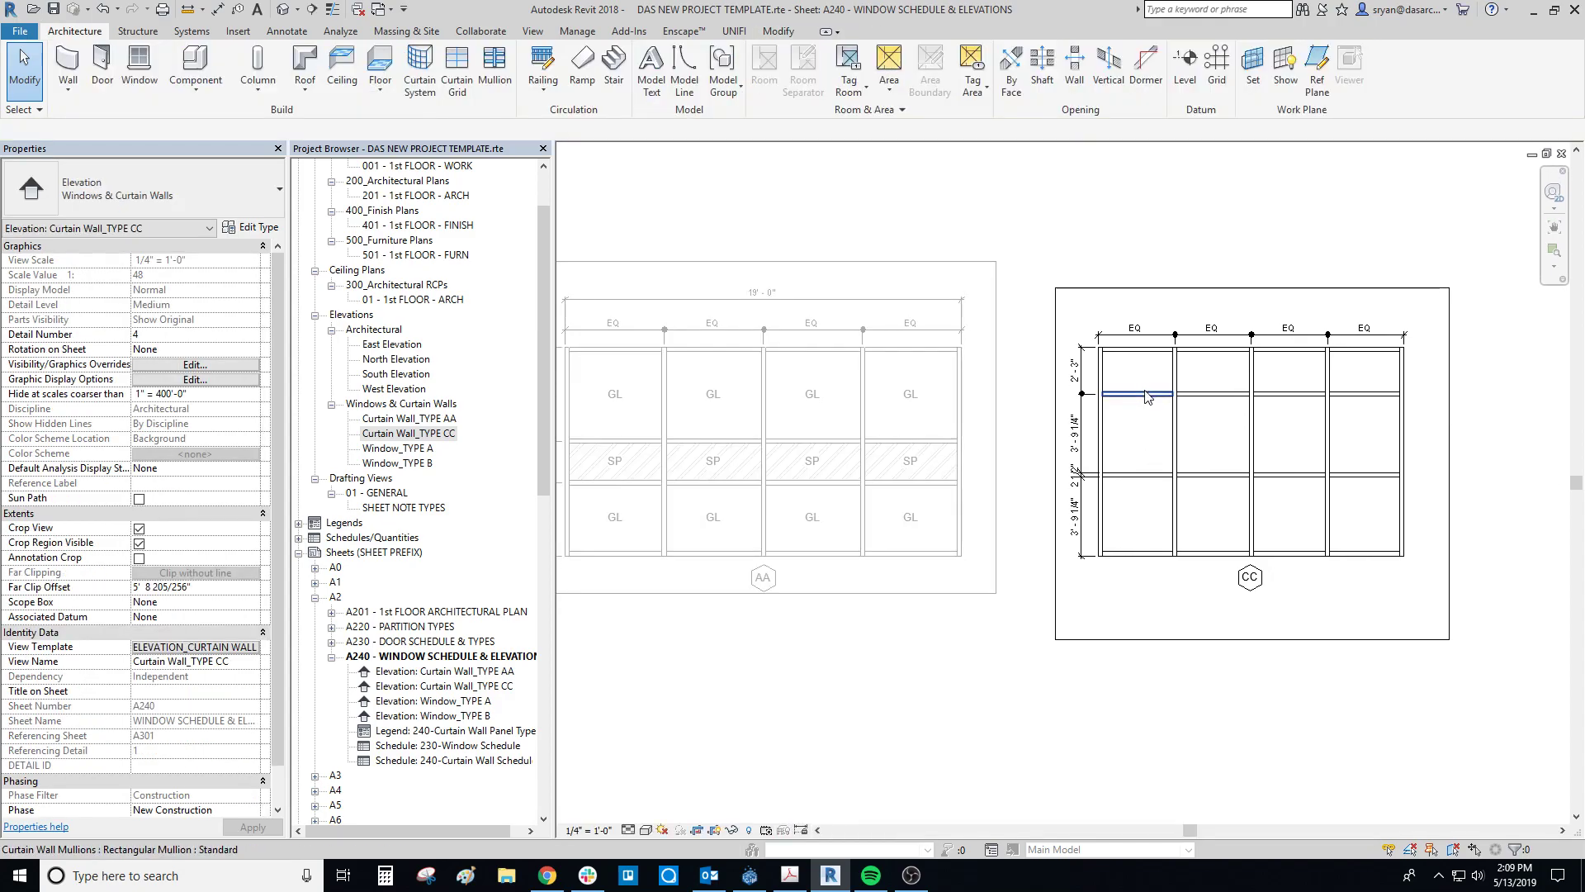
# Check which panel types are available for the upper-left glazed panel of curtain wall CC.
pyautogui.click(1146, 395)
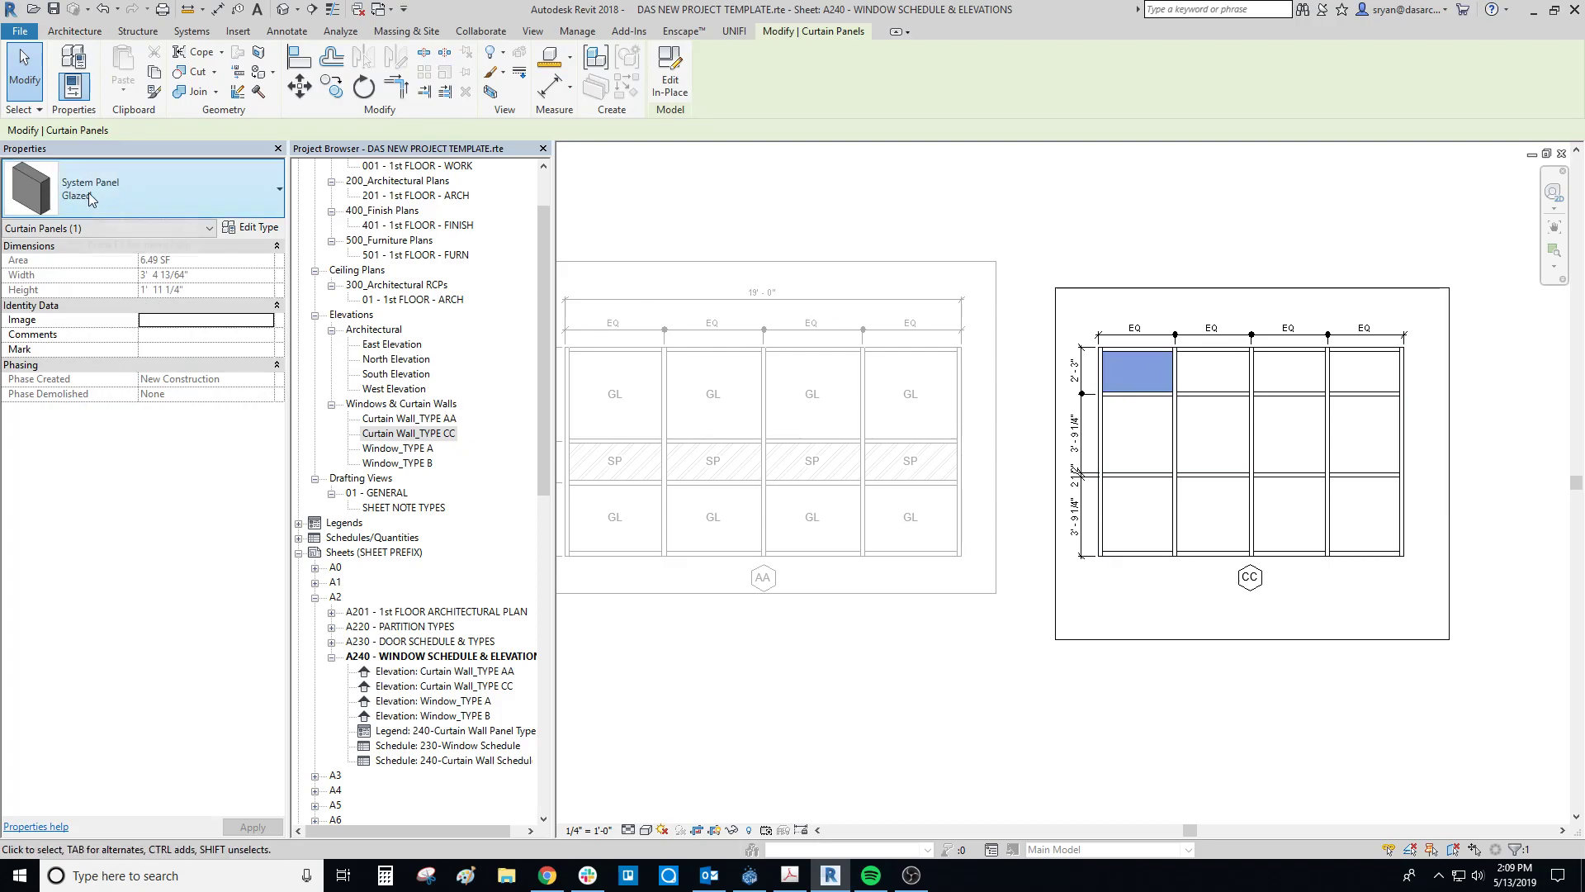
pyautogui.click(176, 183)
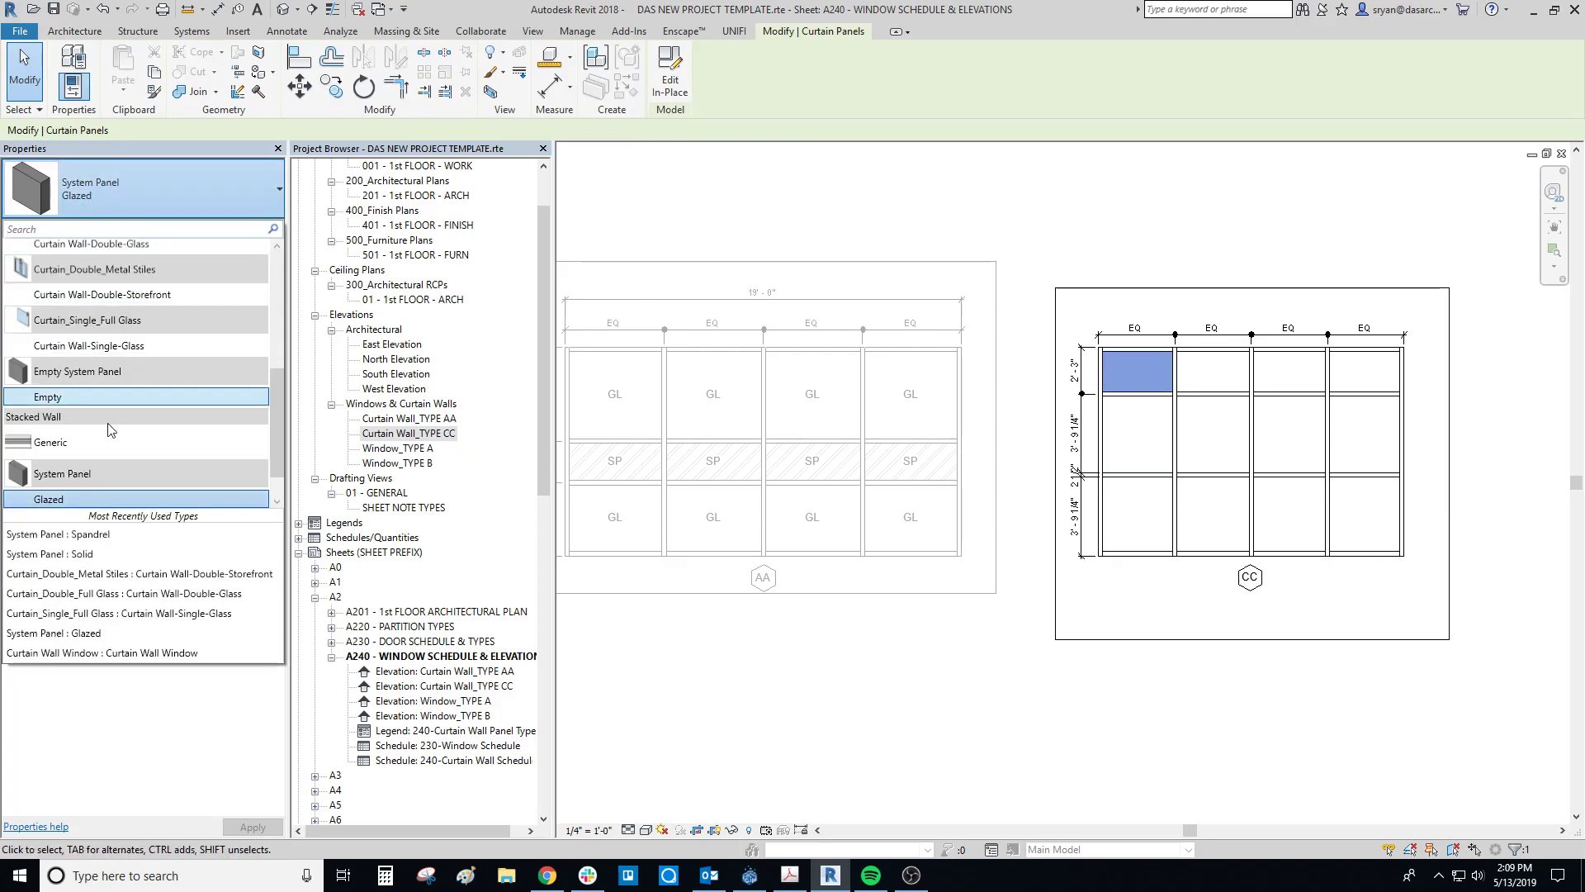
pyautogui.scroll(-1, 110, 414)
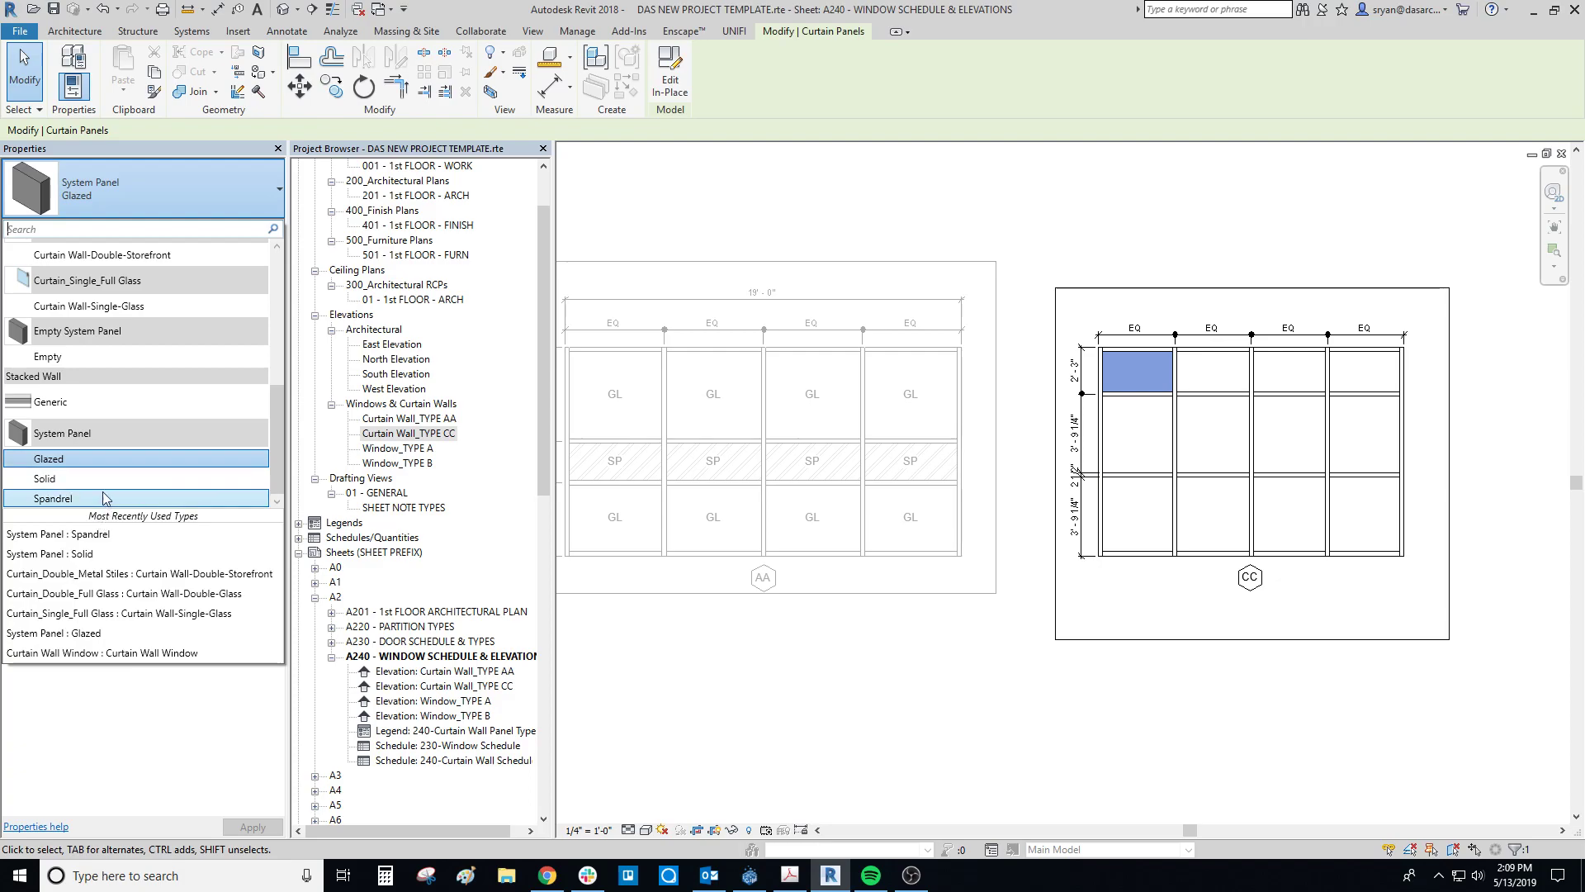
pyautogui.click(1284, 639)
# Tag all twelve panels of curtain wall CC by category, without leaders.
pyautogui.moveTo(1190, 666); pyautogui.dragTo(1171, 658, button='middle')
pyautogui.click(1121, 586)
pyautogui.moveTo(1109, 588); pyautogui.dragTo(1201, 611, button='middle')
pyautogui.moveTo(1206, 432); pyautogui.dragTo(1164, 410, button='middle')
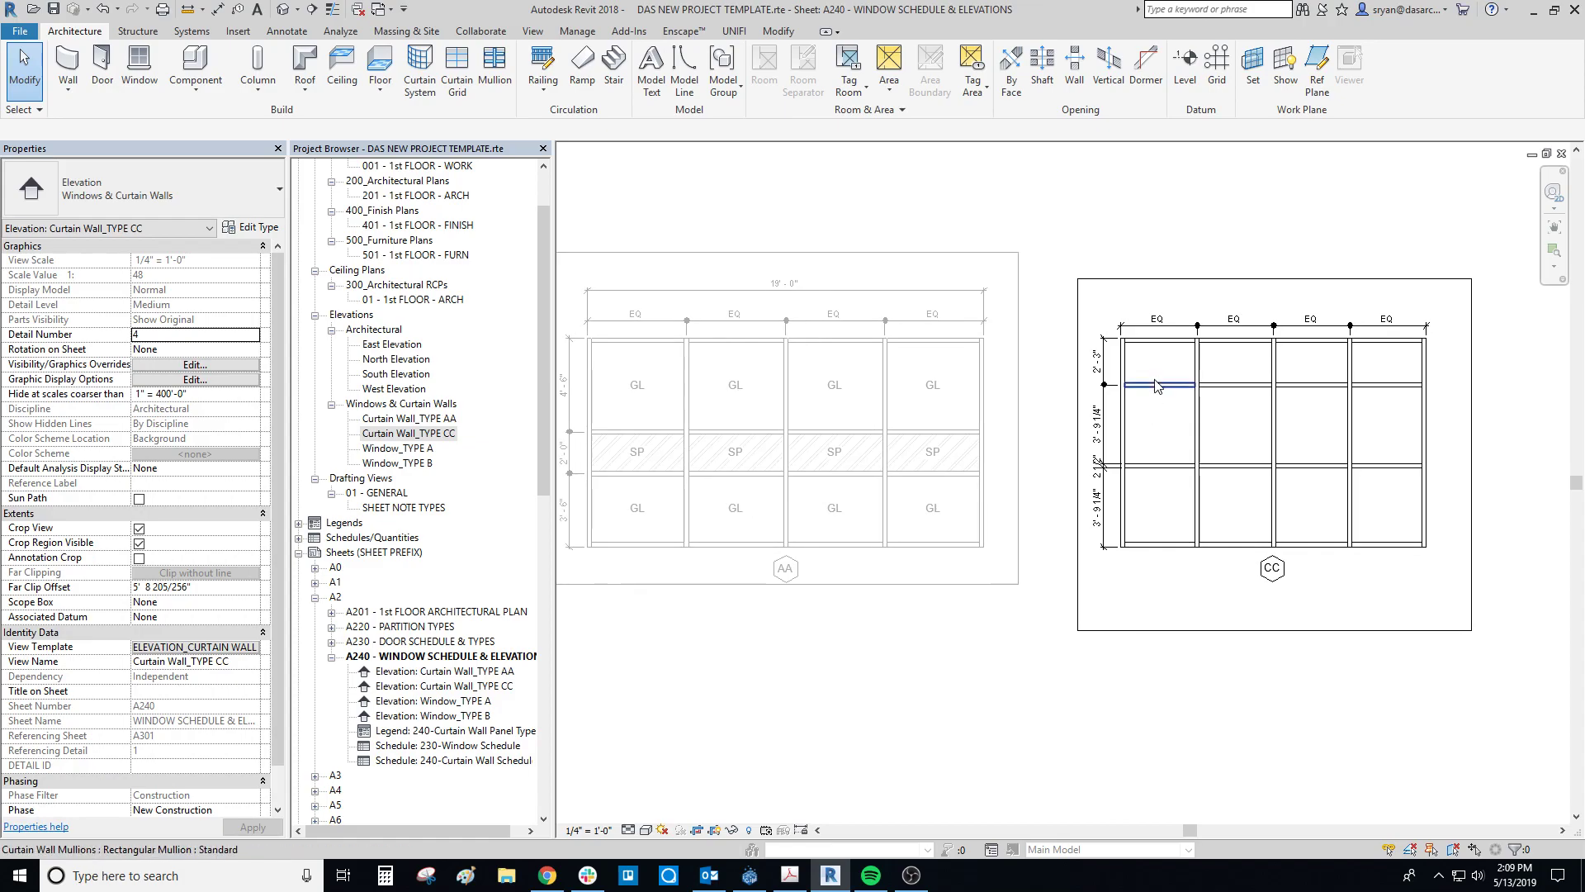
pyautogui.press('t')
pyautogui.press('g')
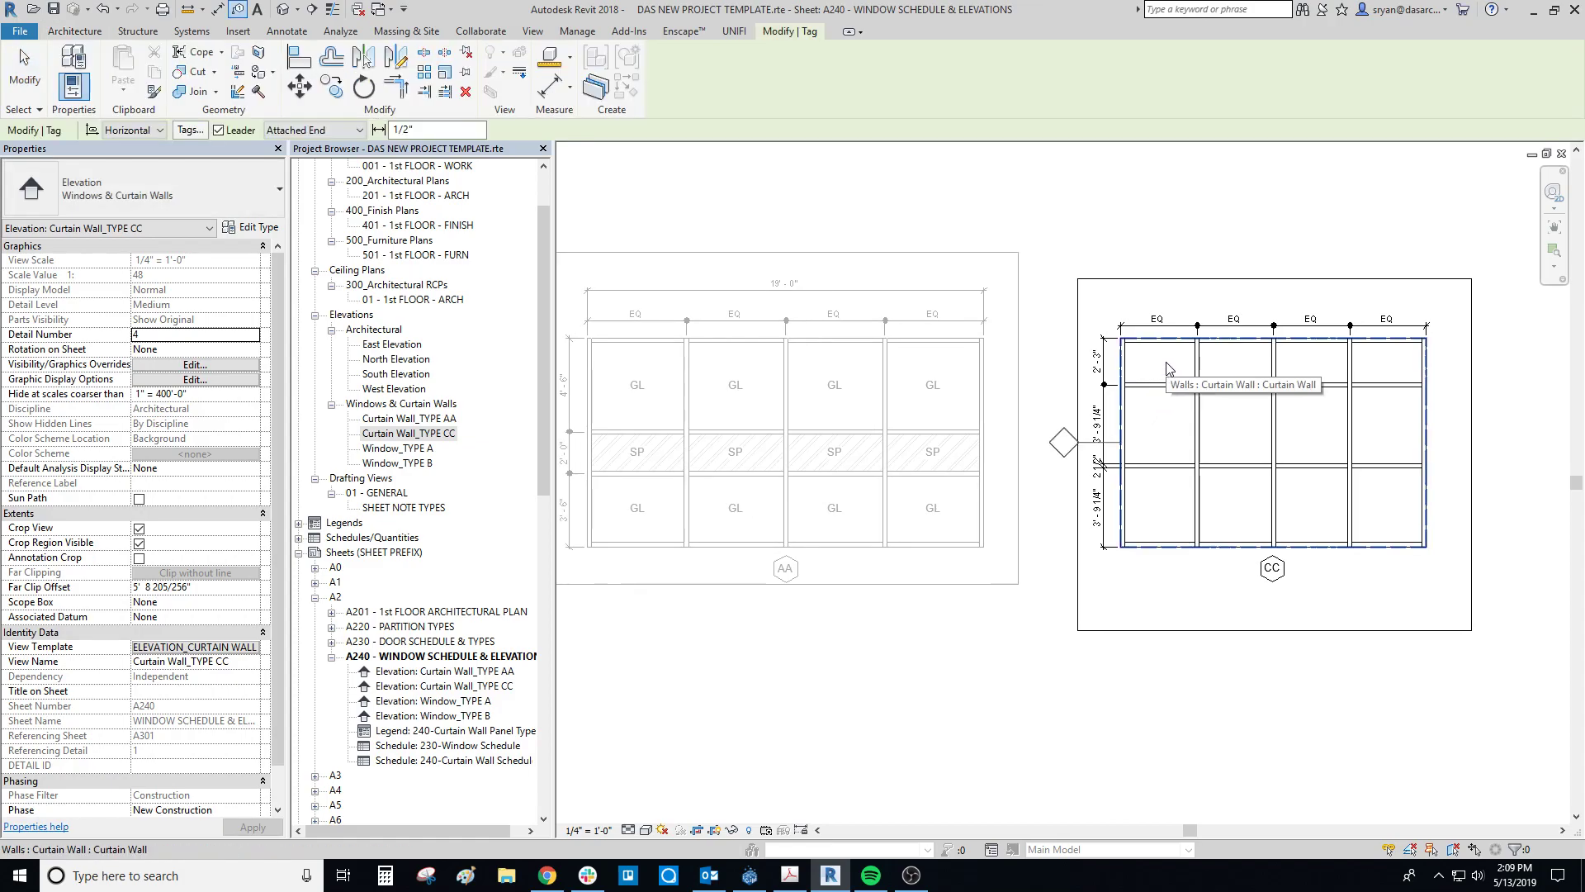
pyautogui.press('Tab')
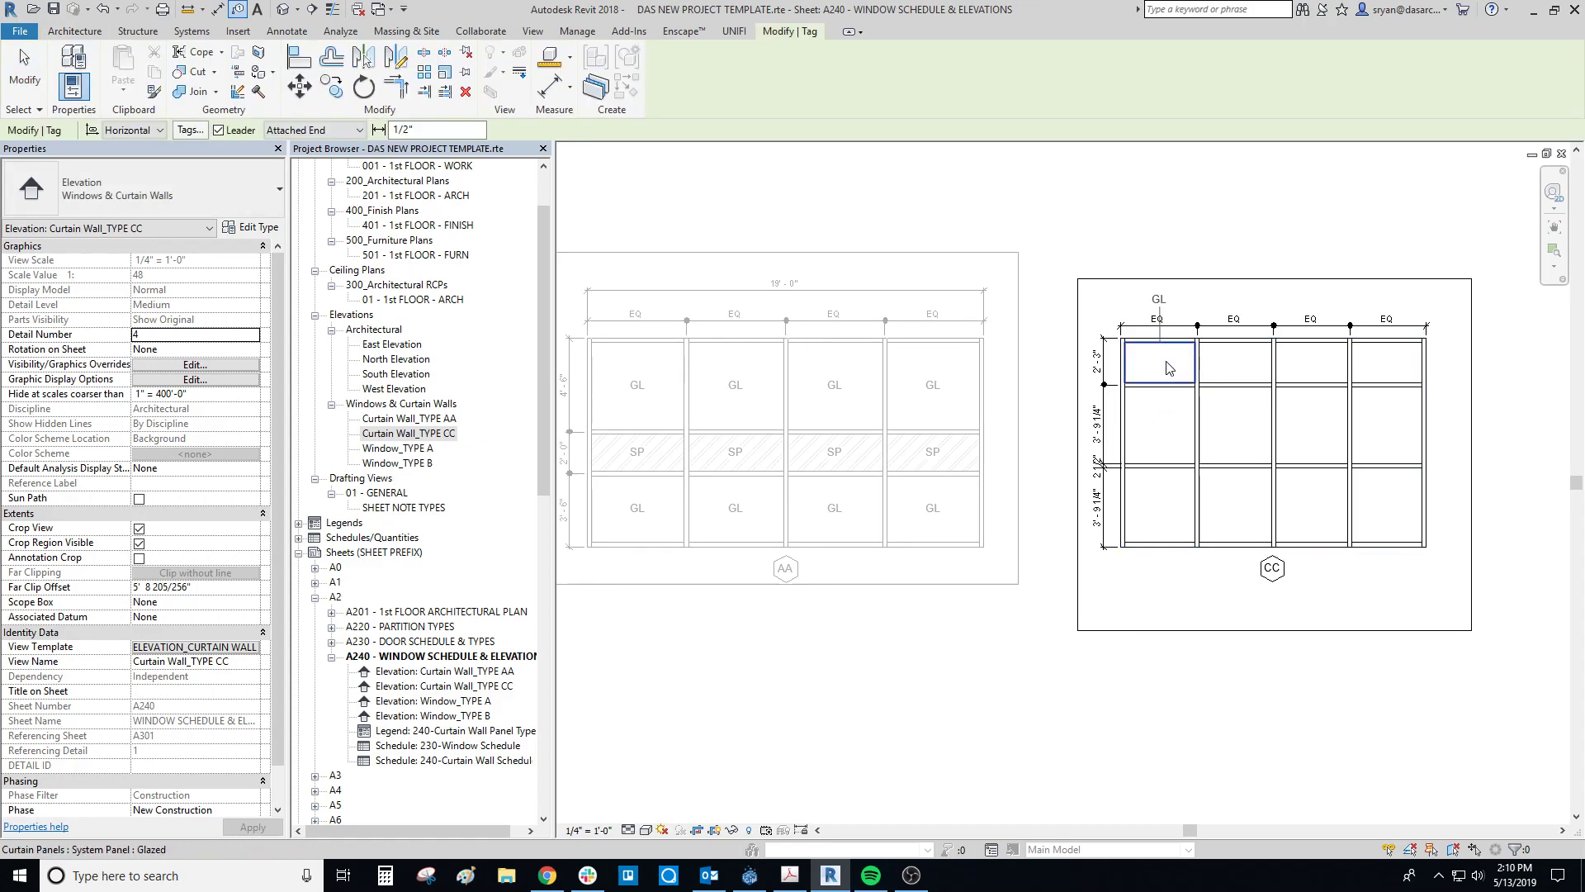
pyautogui.click(219, 129)
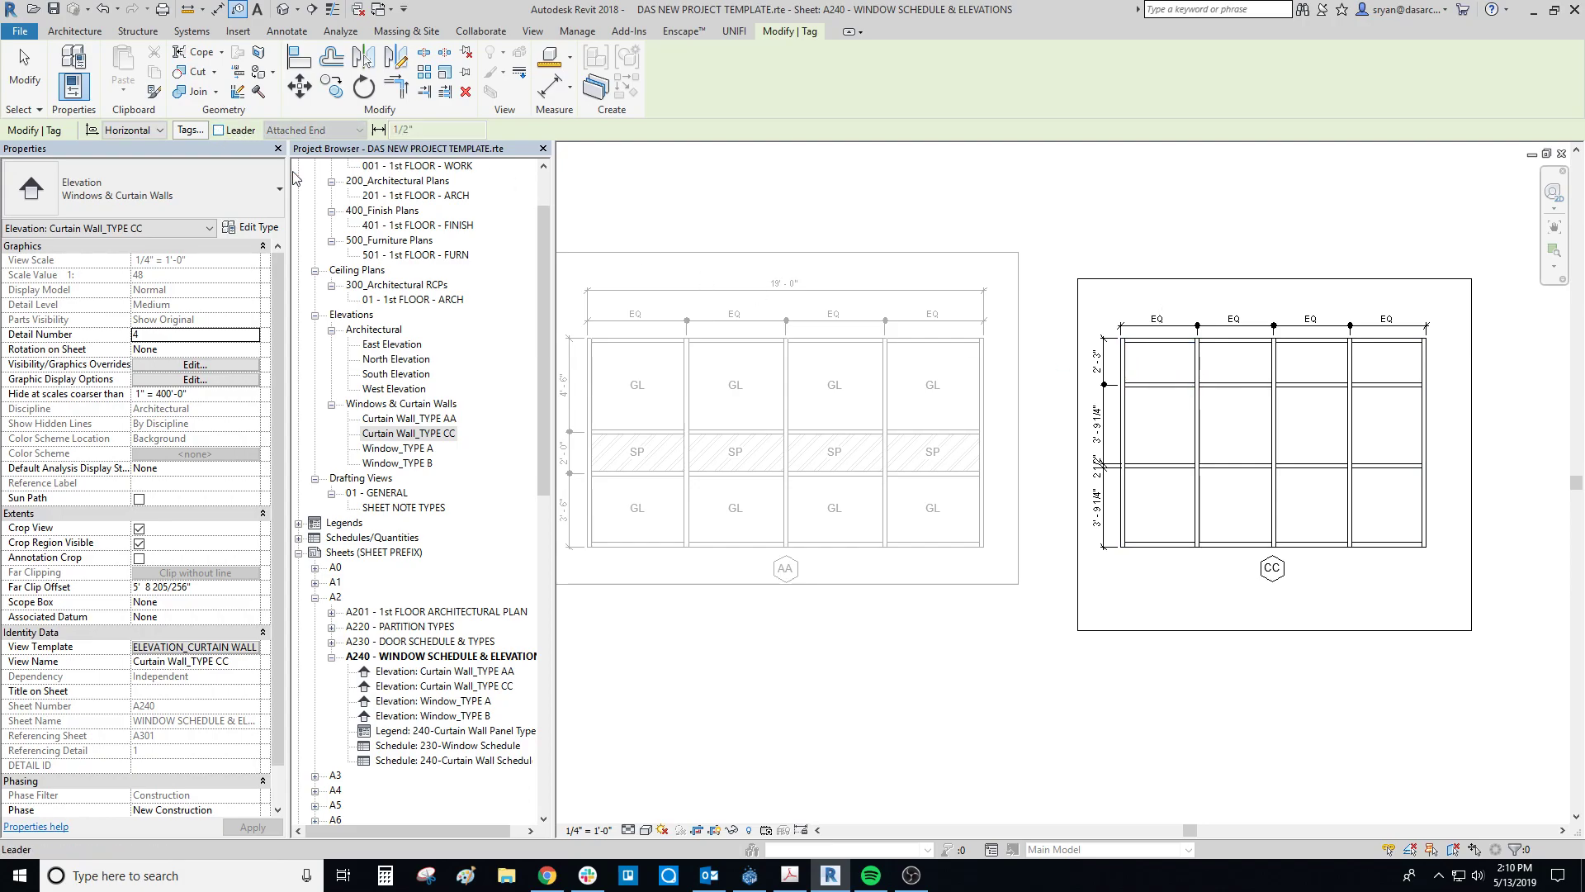
pyautogui.click(1159, 363)
pyautogui.click(1234, 363)
pyautogui.click(1311, 363)
pyautogui.click(1386, 363)
pyautogui.click(1386, 424)
pyautogui.click(1311, 424)
pyautogui.click(1234, 425)
pyautogui.click(1159, 425)
pyautogui.click(1159, 504)
pyautogui.click(1234, 504)
pyautogui.click(1311, 503)
pyautogui.click(1386, 503)
pyautogui.press('Escape')
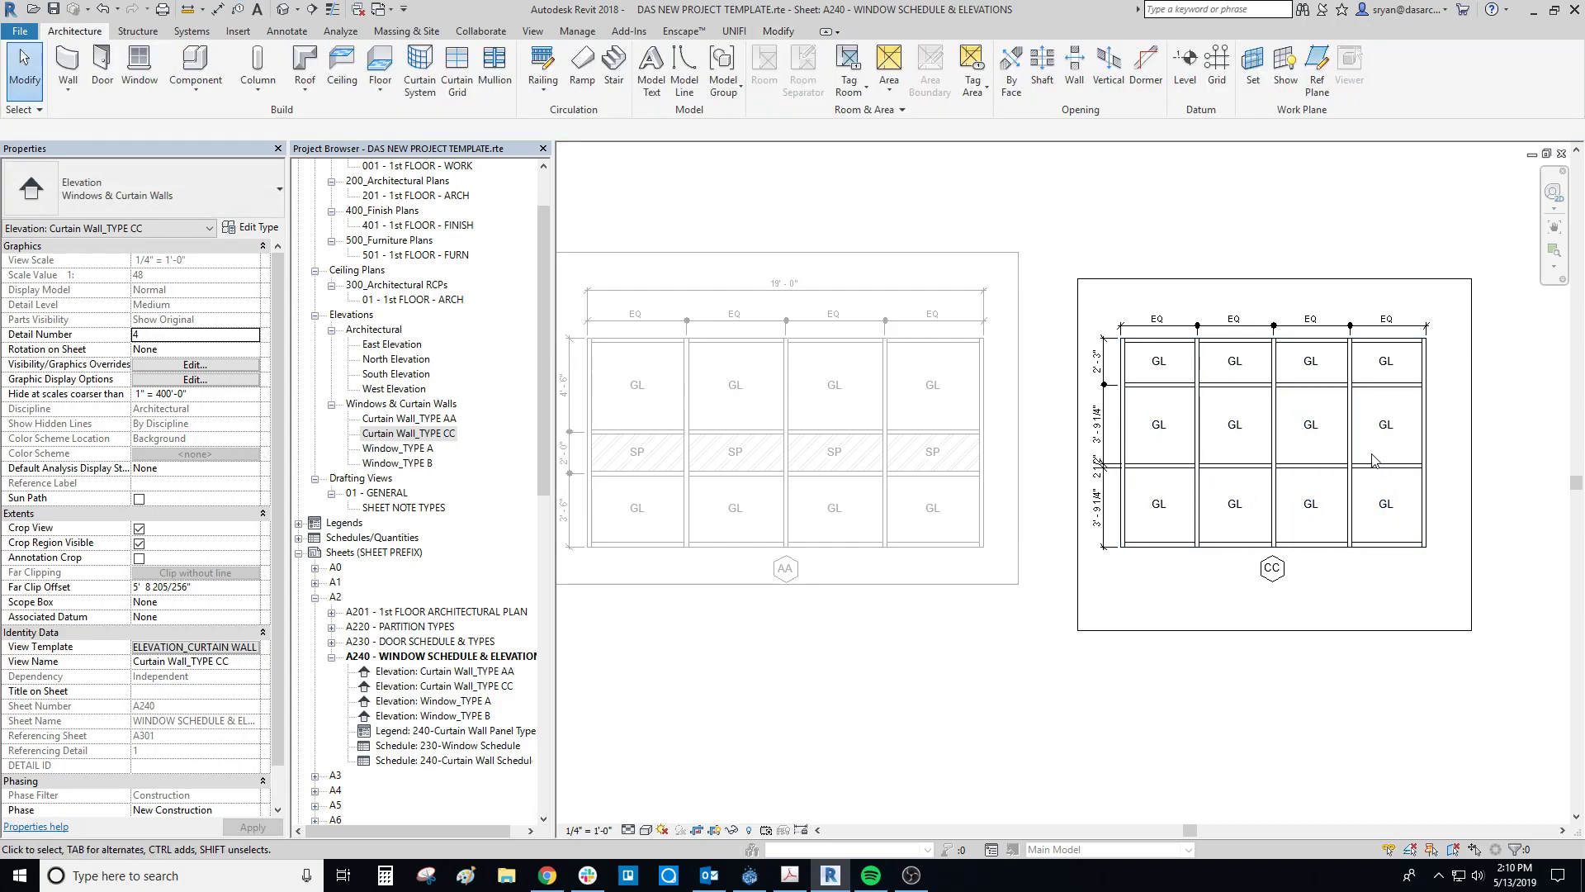
# Change the four middle-row panels of curtain wall CC to the System Panel Spandrel type and stop editing the viewport.
pyautogui.scroll(3, 1373, 460)
pyautogui.moveTo(927, 334); pyautogui.dragTo(1407, 505)
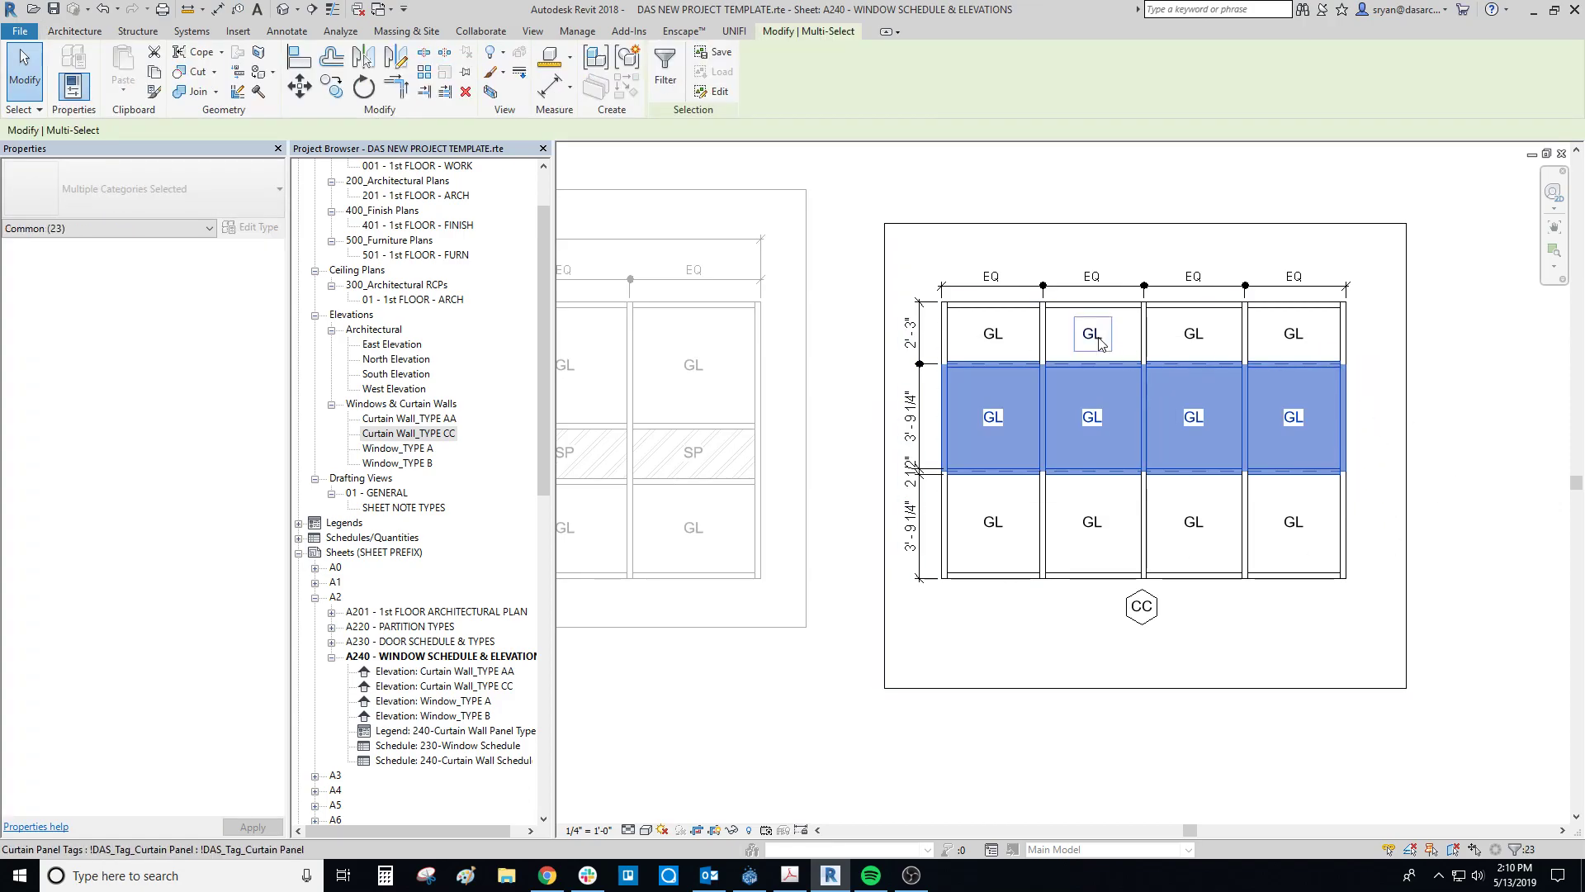
pyautogui.click(665, 66)
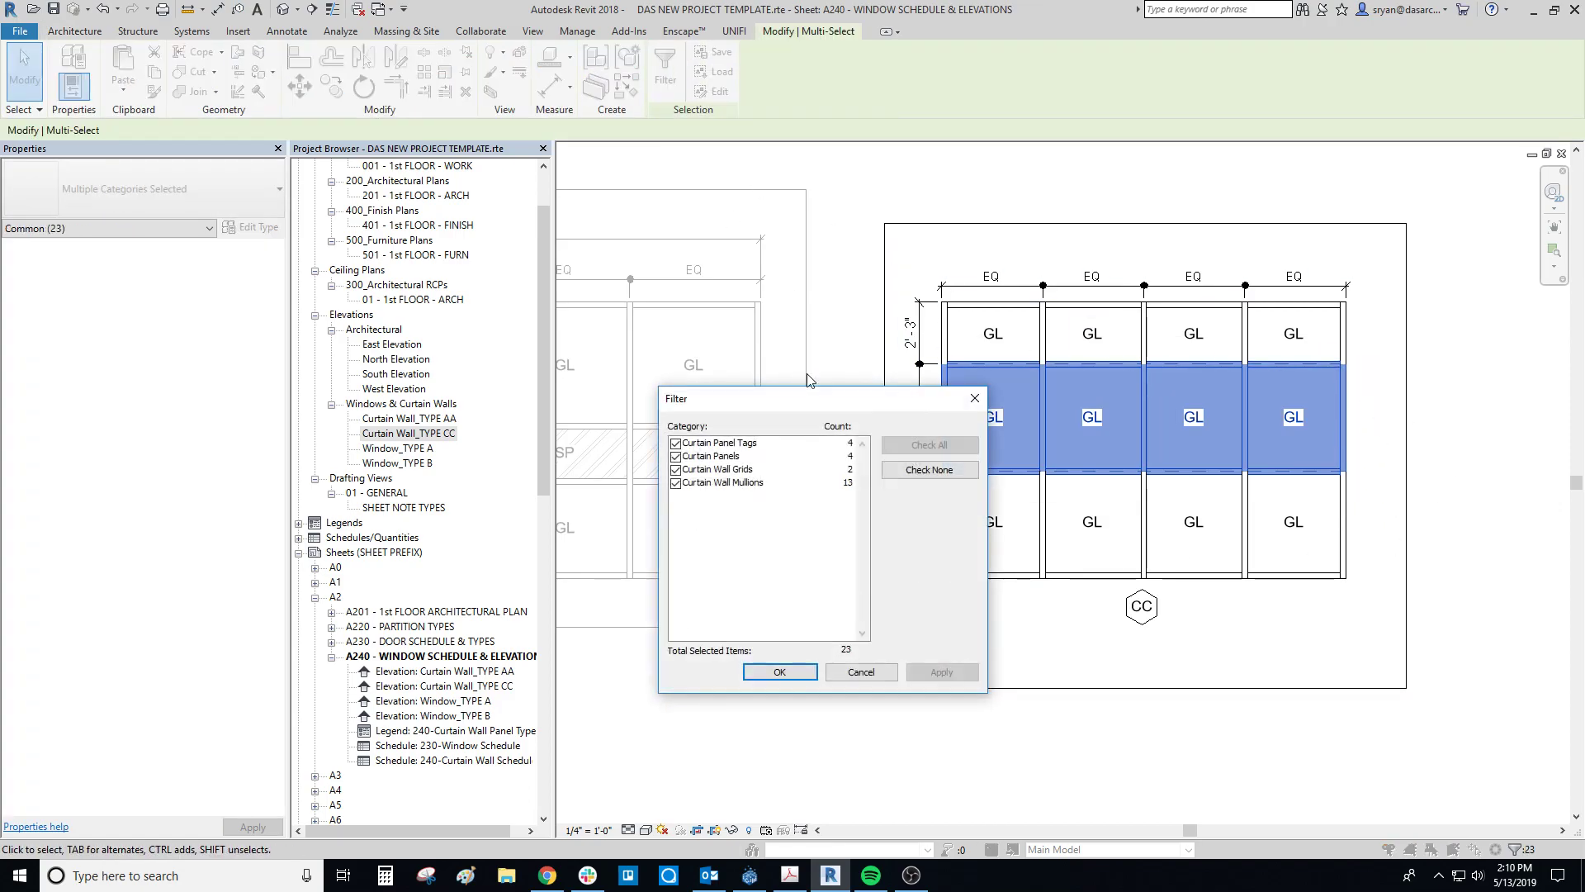
pyautogui.click(913, 471)
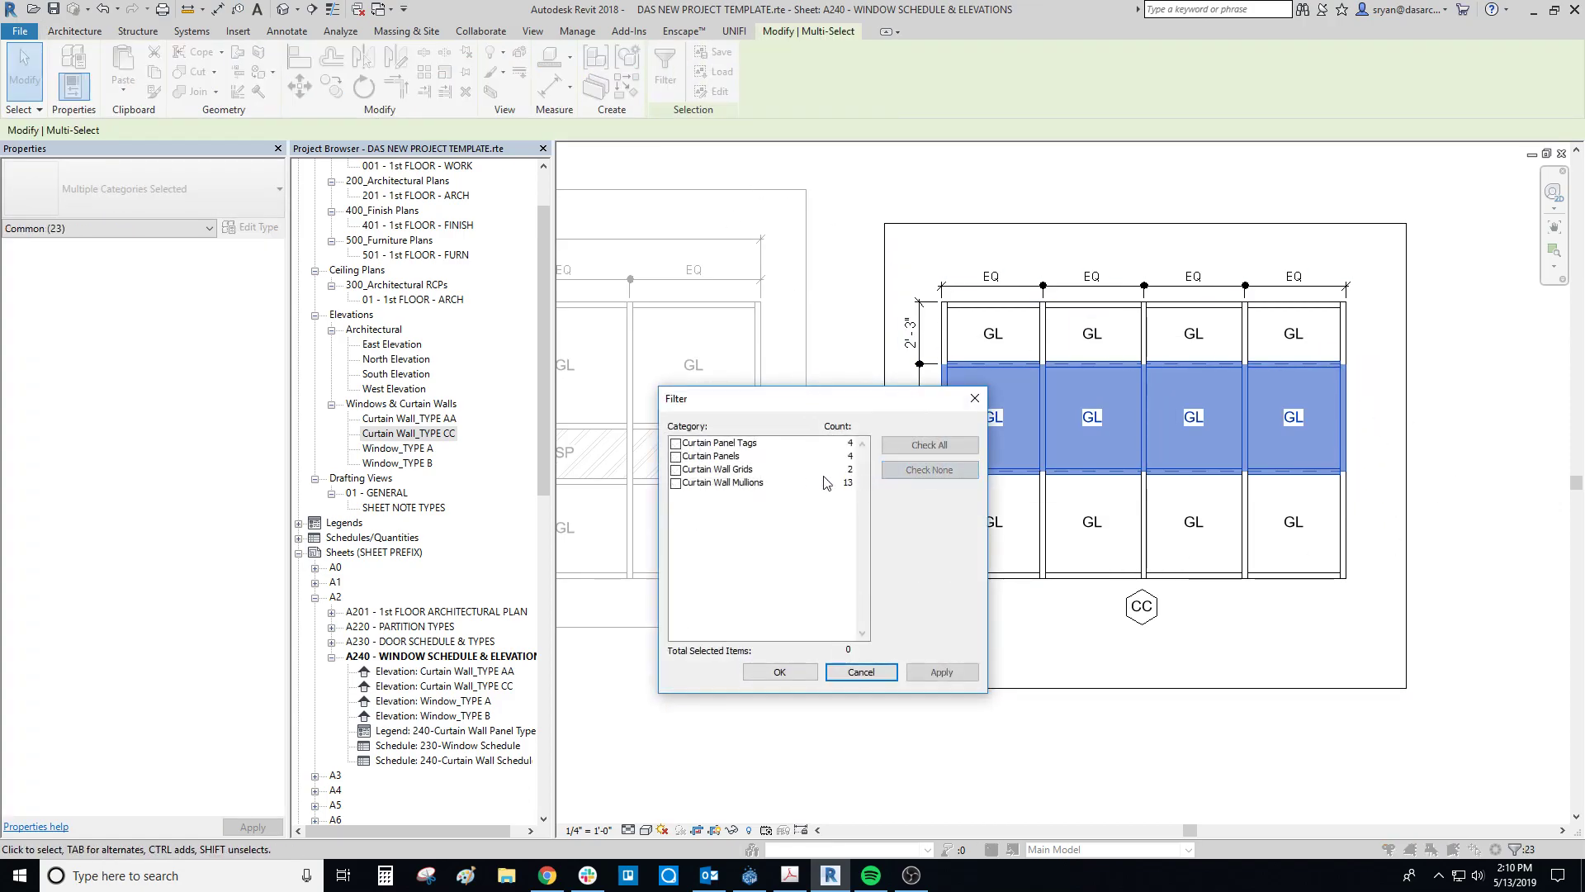
pyautogui.click(676, 456)
pyautogui.click(779, 671)
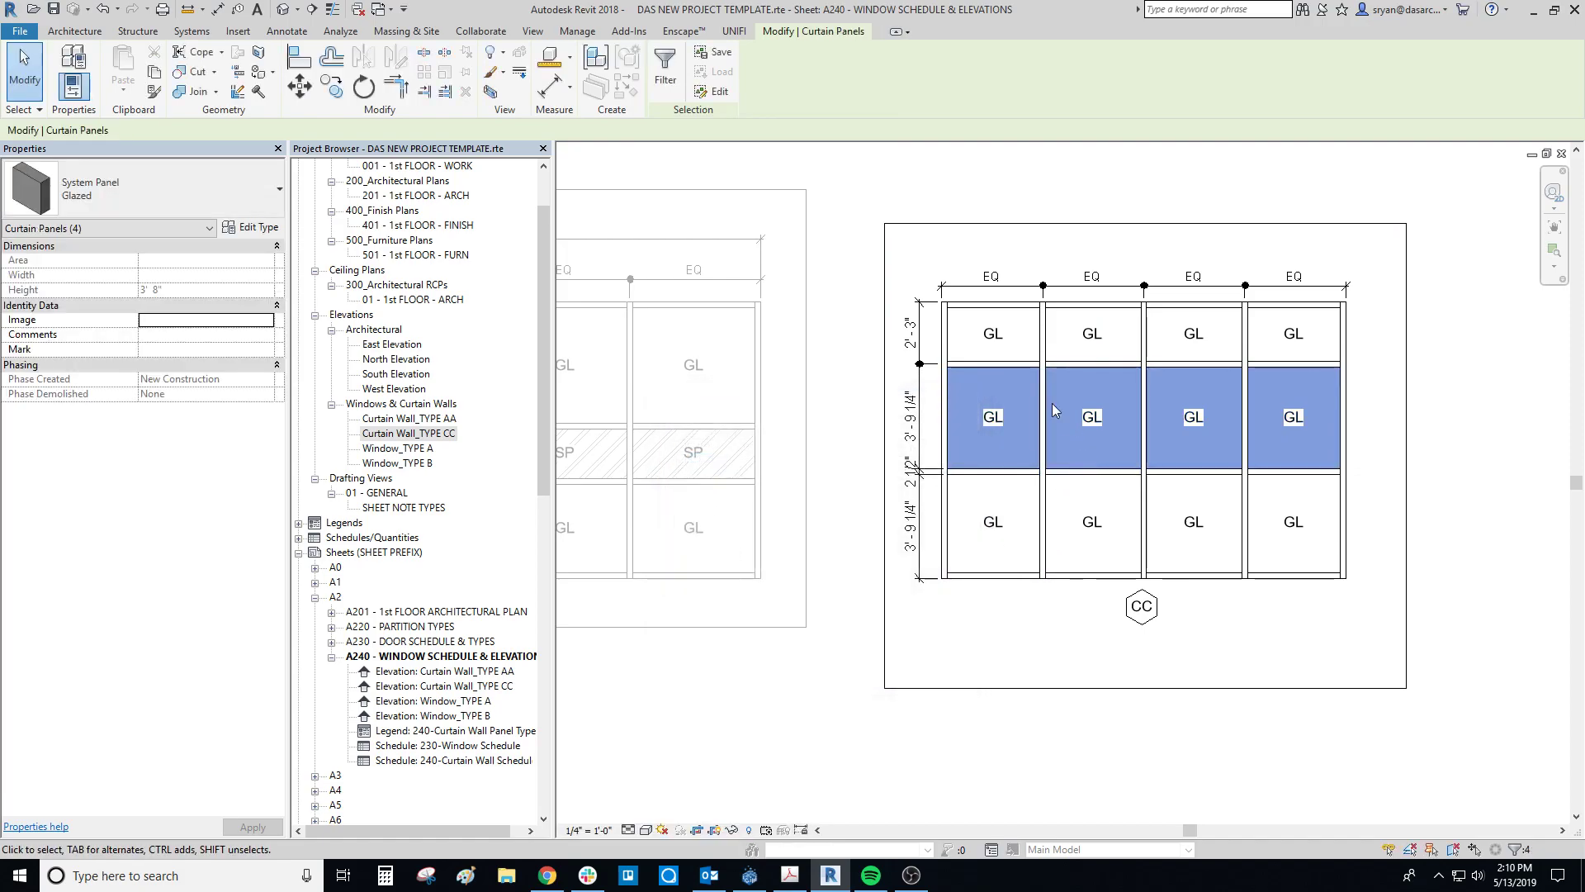
pyautogui.click(51, 197)
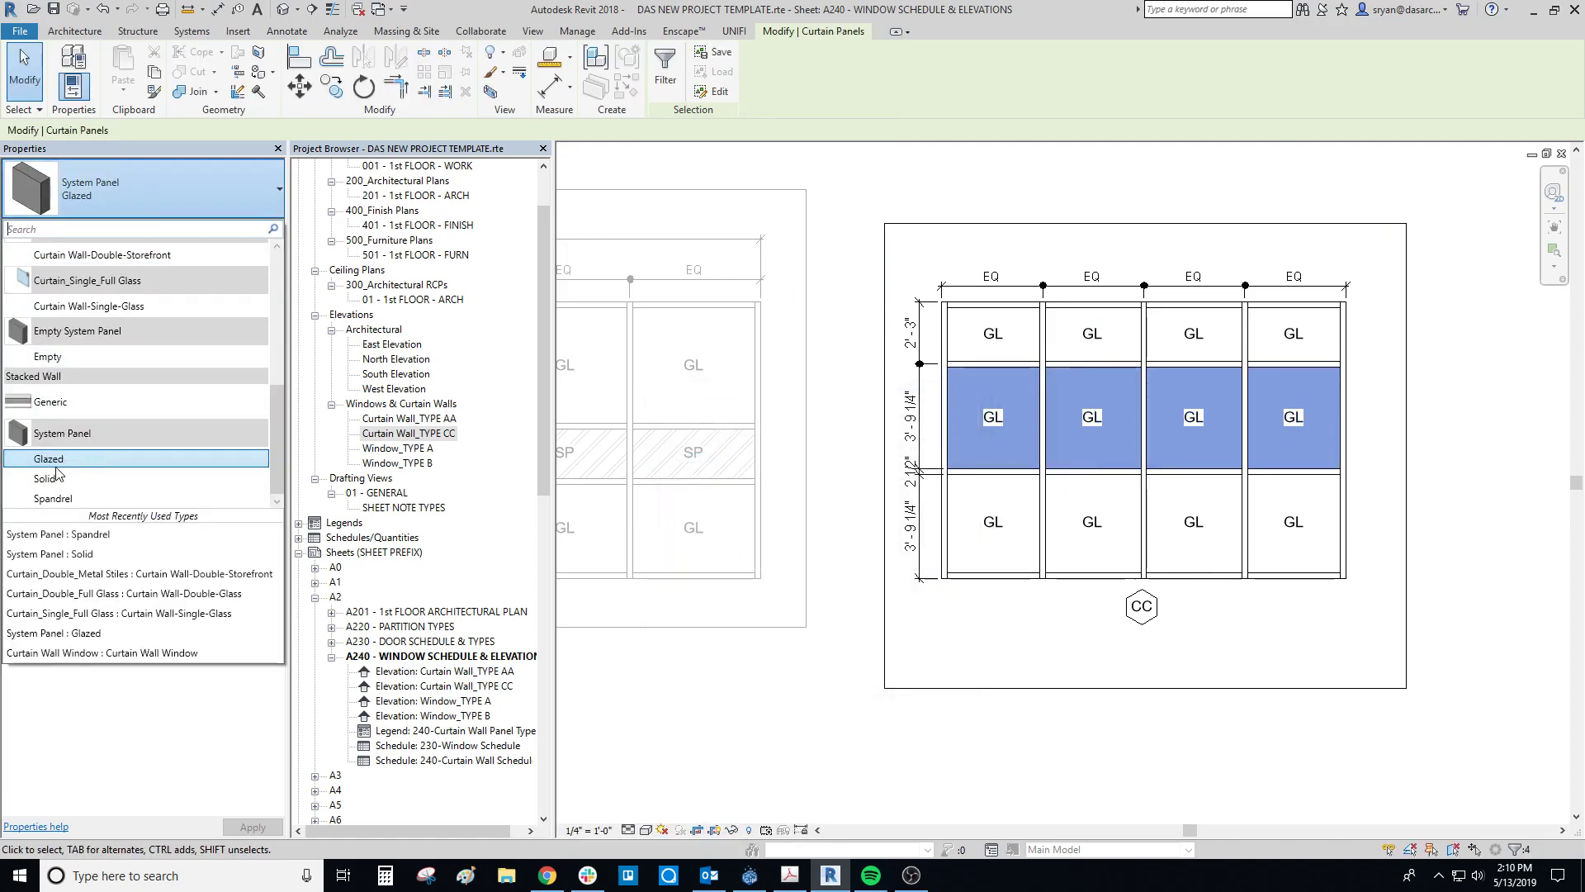
pyautogui.click(53, 498)
pyautogui.click(1457, 430)
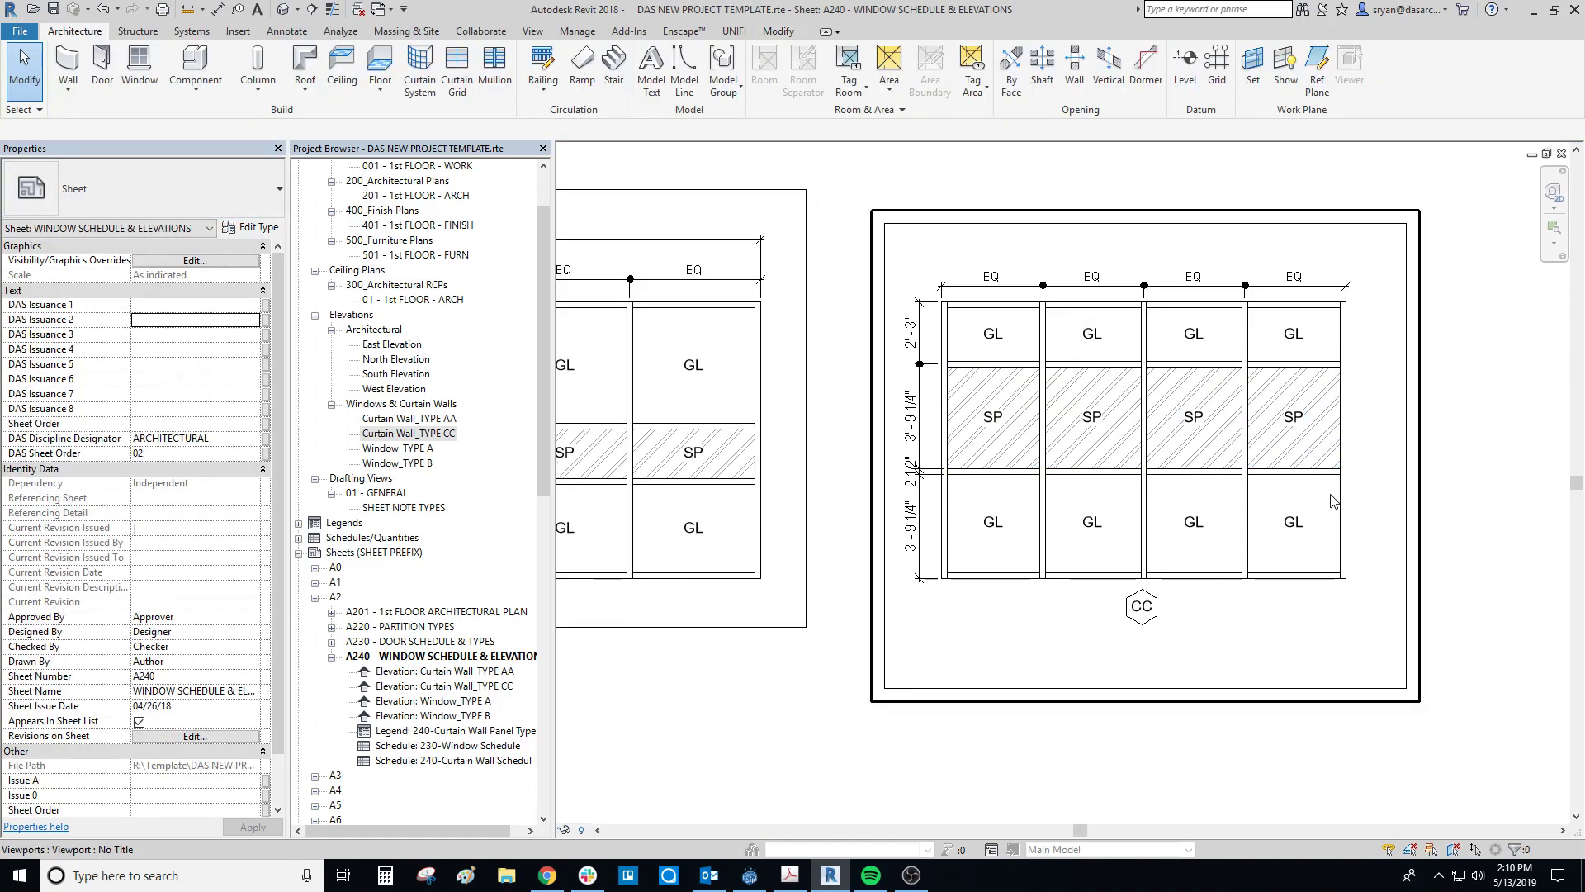
# Compare the type AA and CC elevations on the sheet and read the curtain wall schedule's mark, width and height entries.
pyautogui.scroll(-5, 1324, 494)
pyautogui.moveTo(1277, 529); pyautogui.dragTo(1244, 536, button='middle')
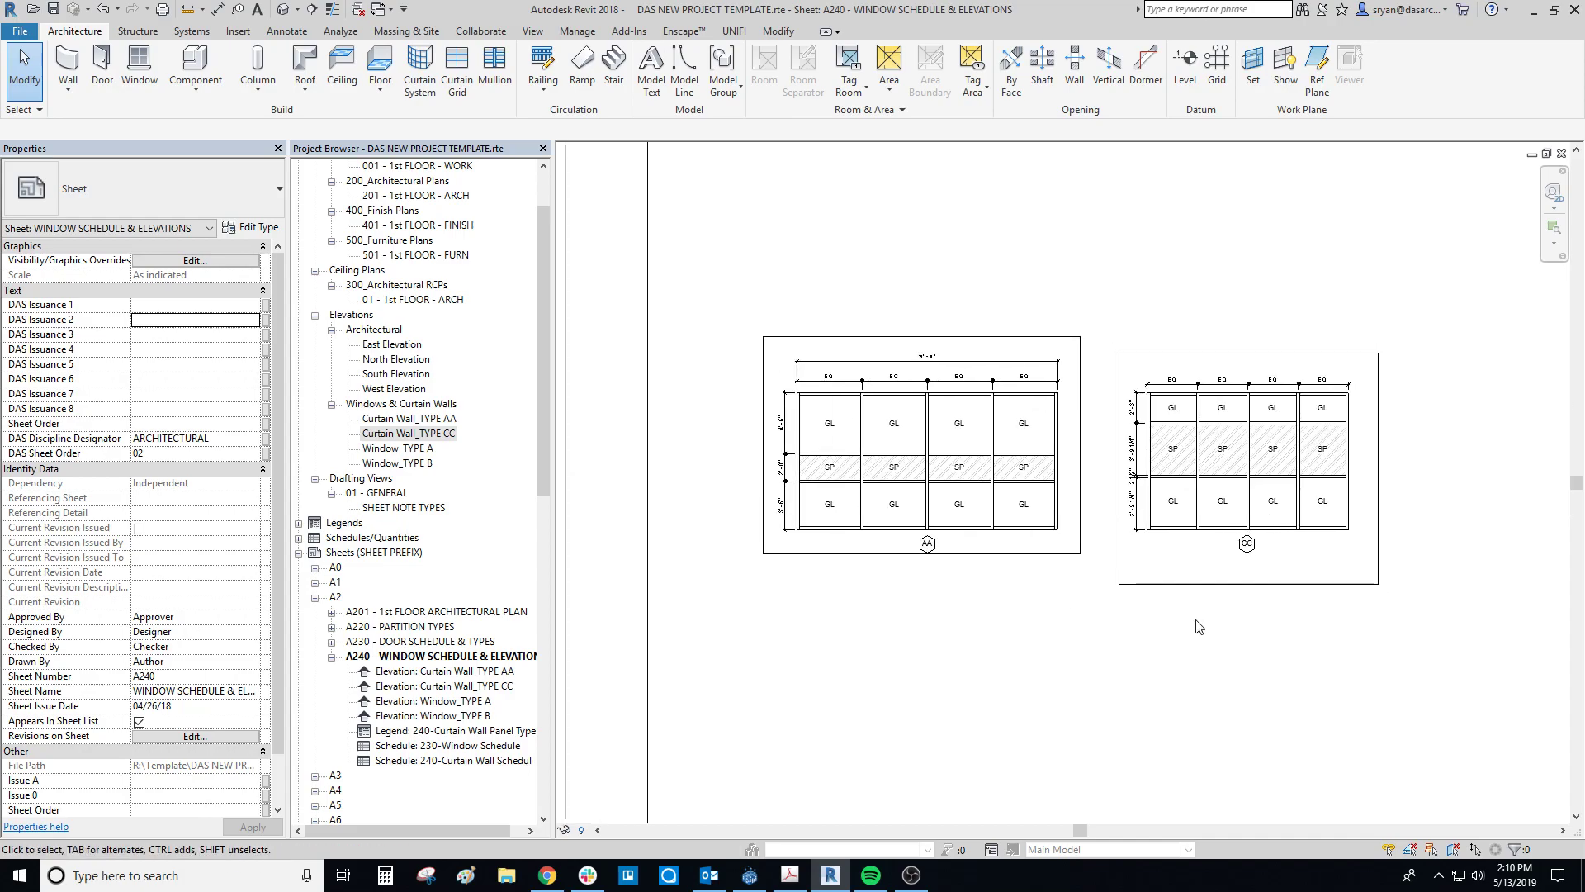
pyautogui.moveTo(1202, 446); pyautogui.dragTo(1183, 533, button='middle')
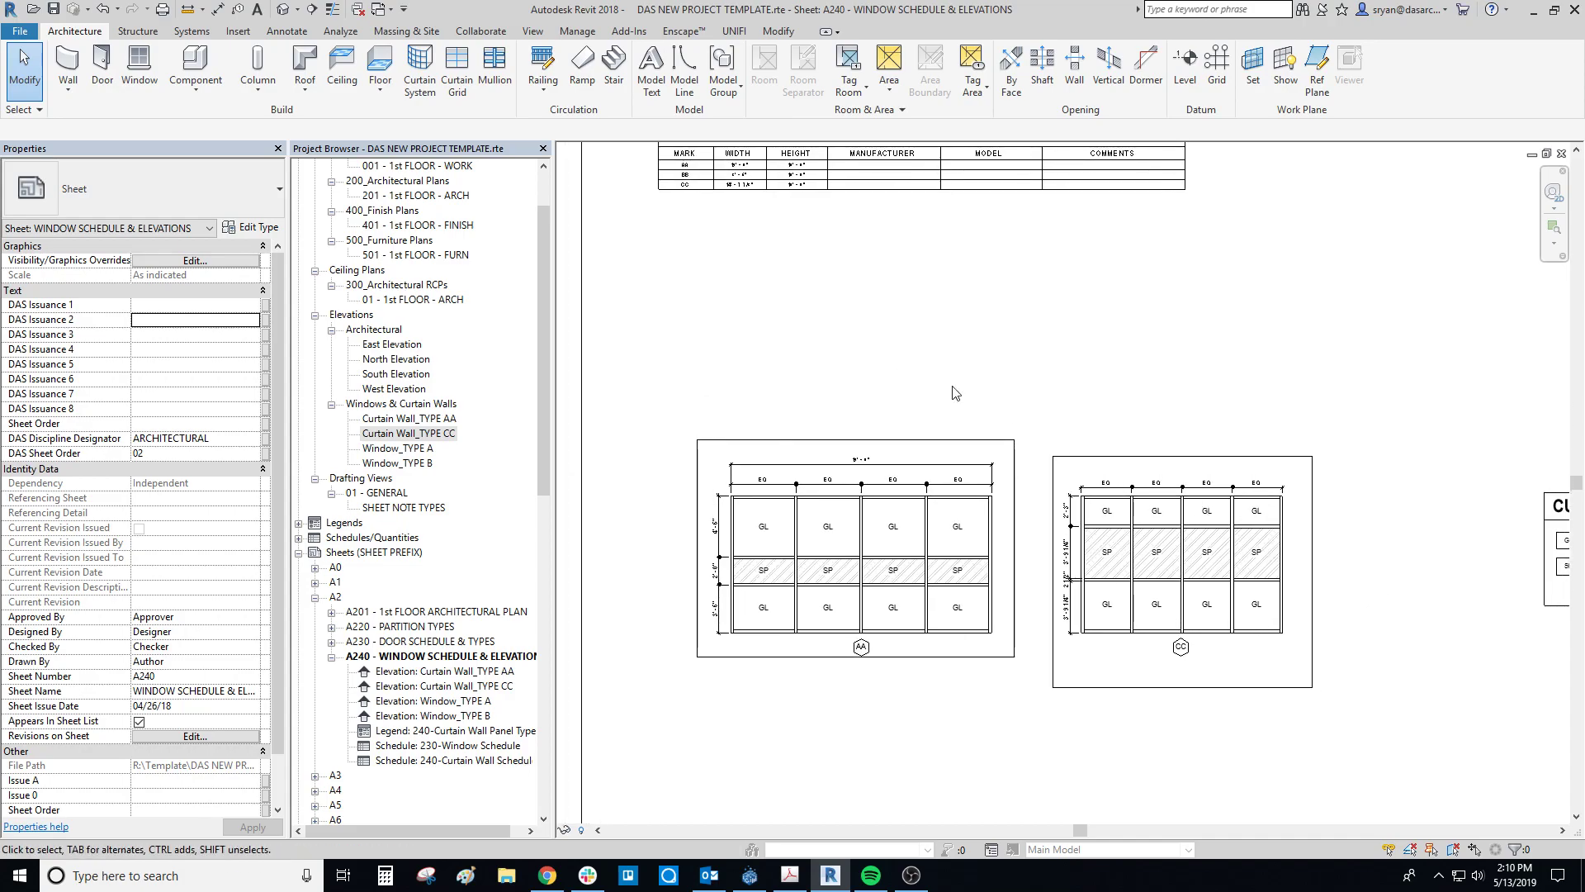
pyautogui.moveTo(954, 390); pyautogui.dragTo(980, 463, button='middle')
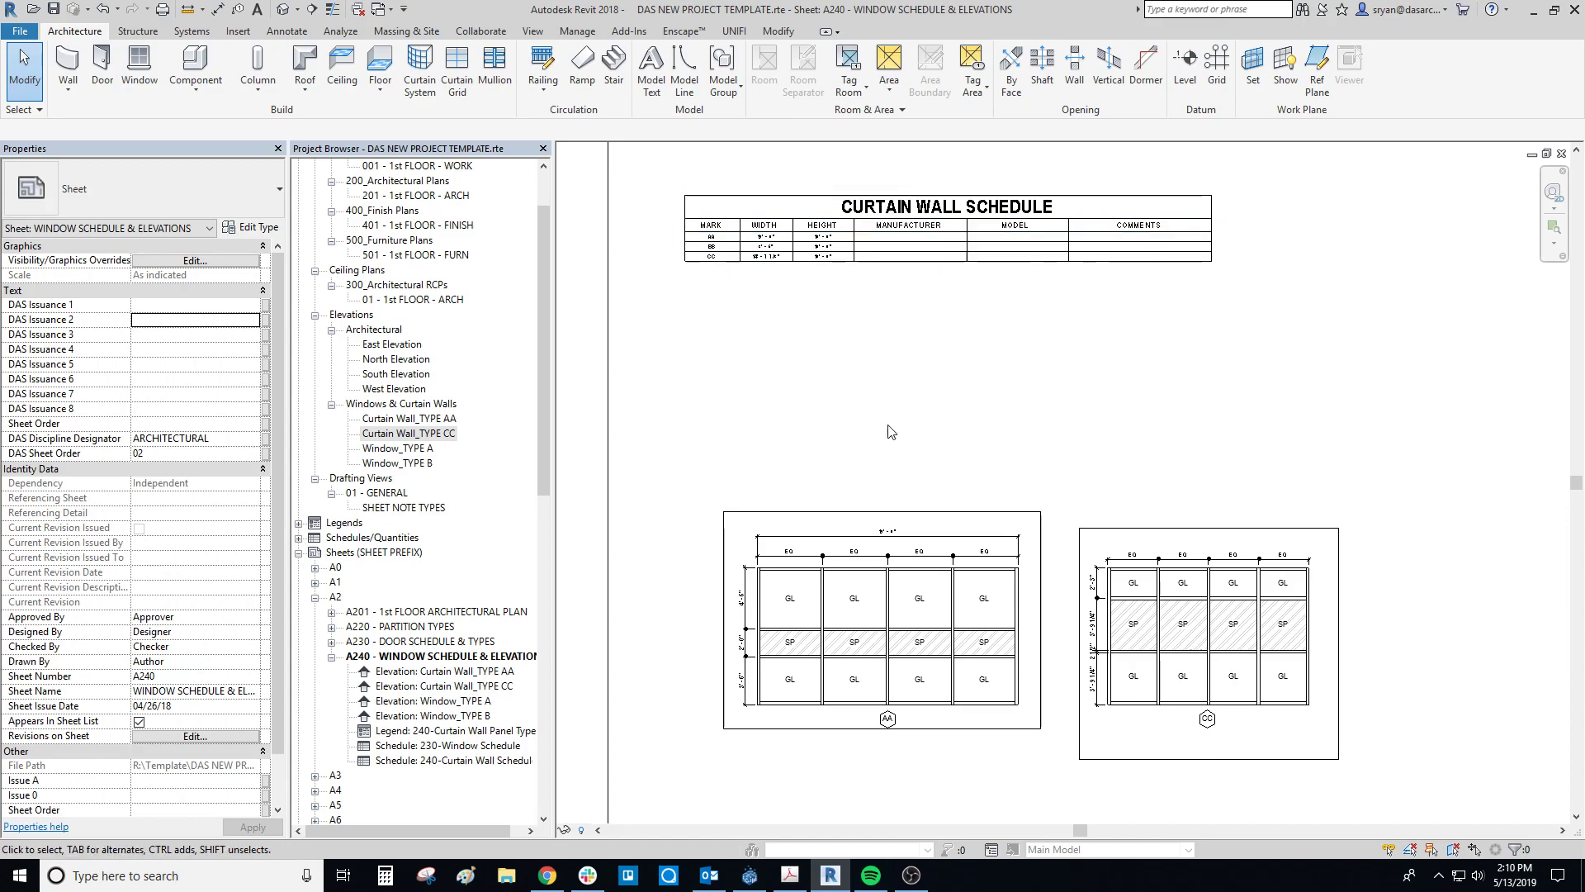
pyautogui.scroll(4, 734, 251)
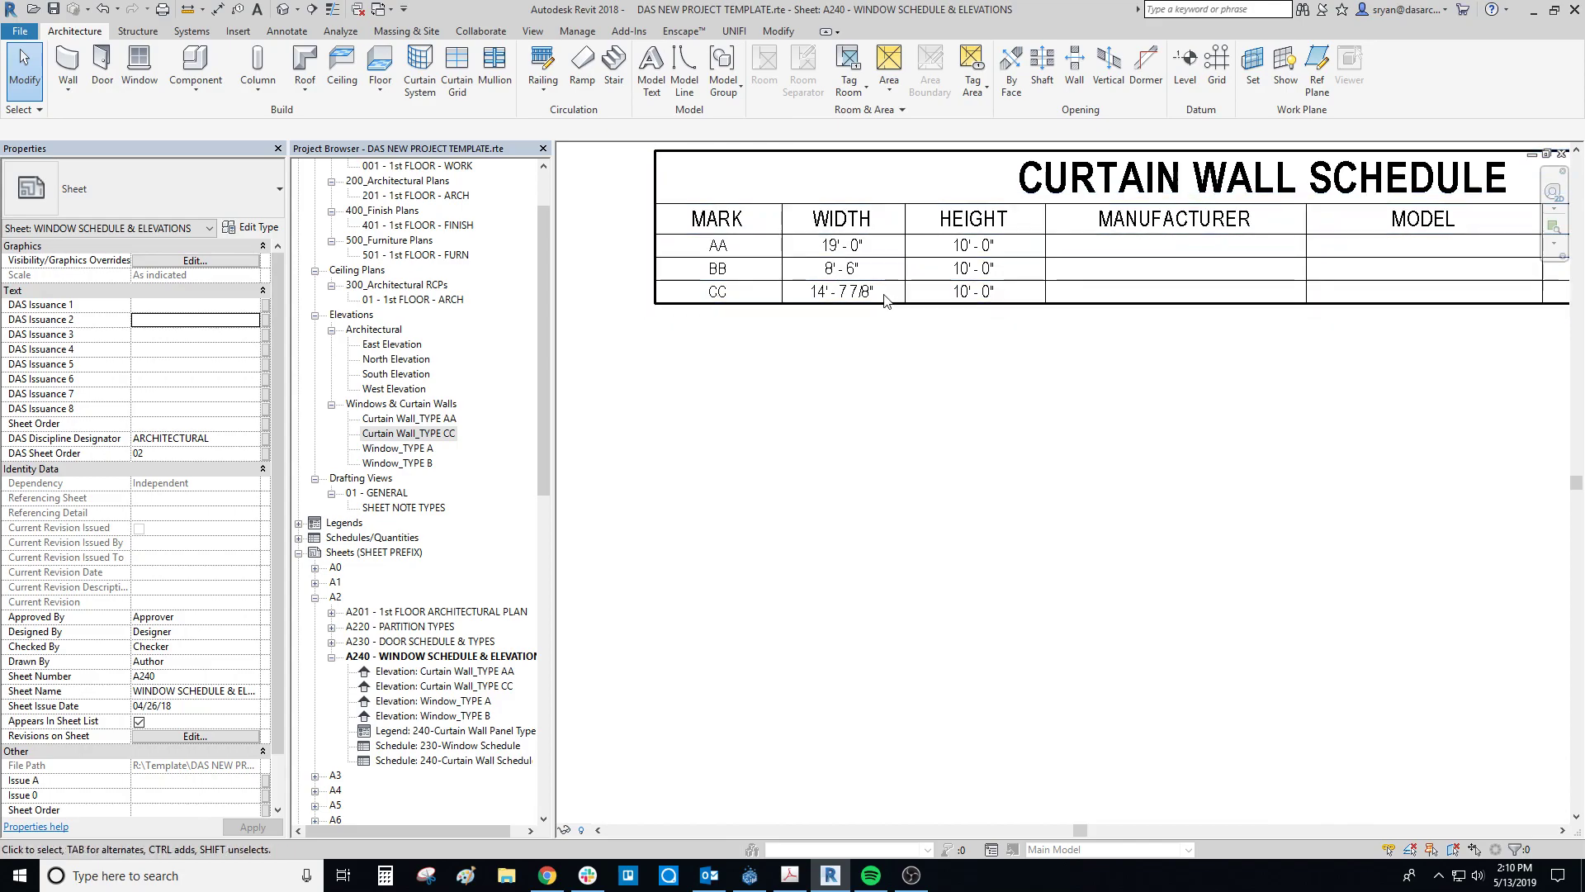
pyautogui.moveTo(873, 303); pyautogui.dragTo(790, 388, button='middle')
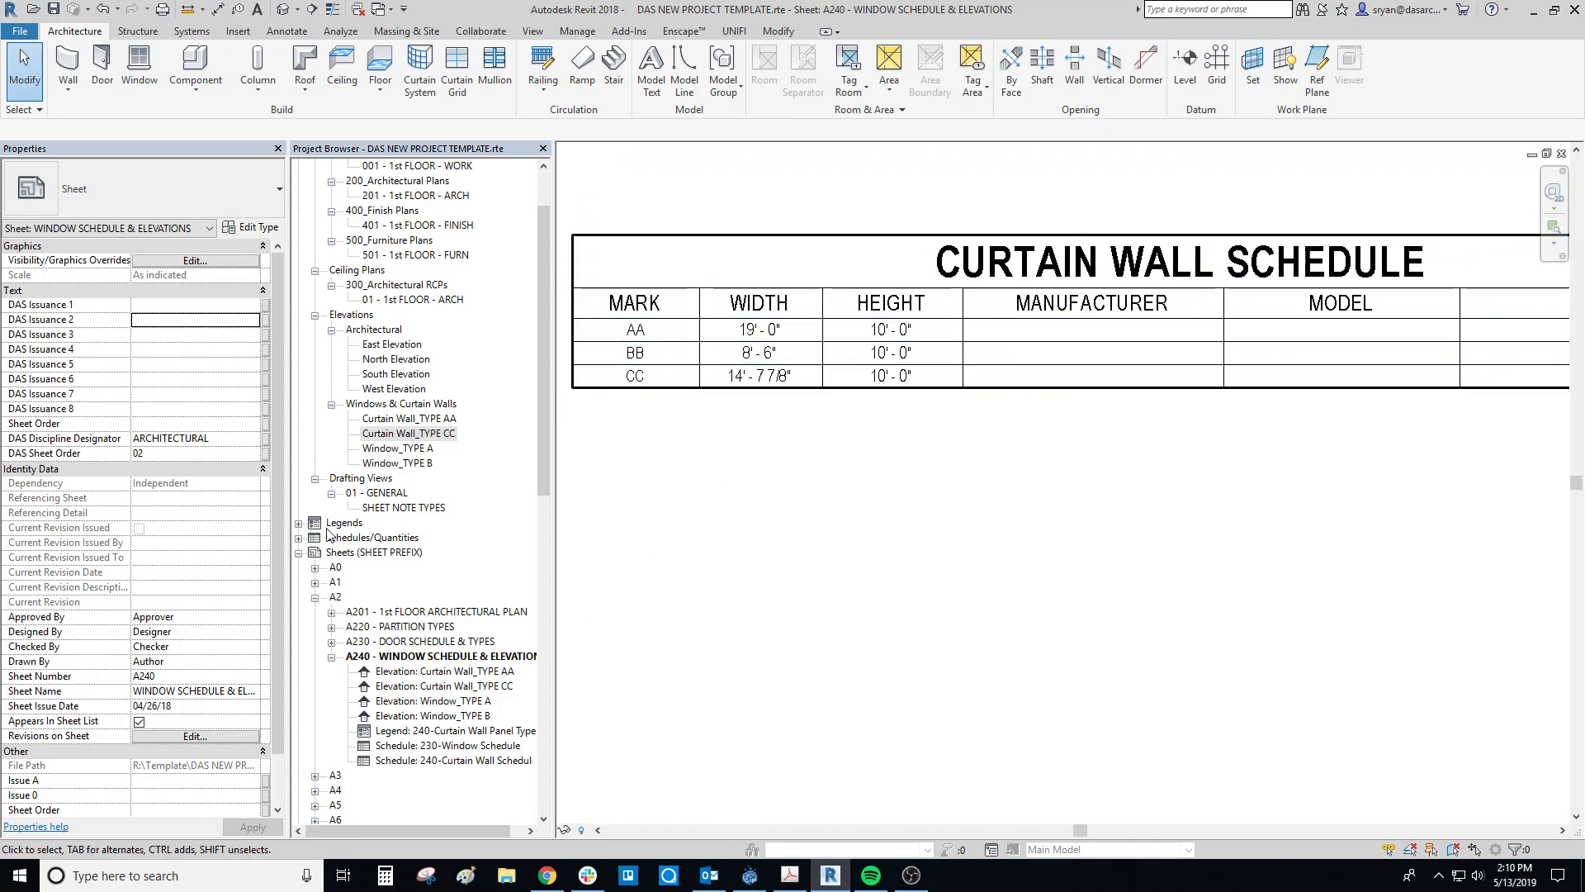
# Look through the project's schedules and legends, including 240-Curtain Wall Schedule and the 240-Curtain Wall Panel Types legend.
pyautogui.click(298, 538)
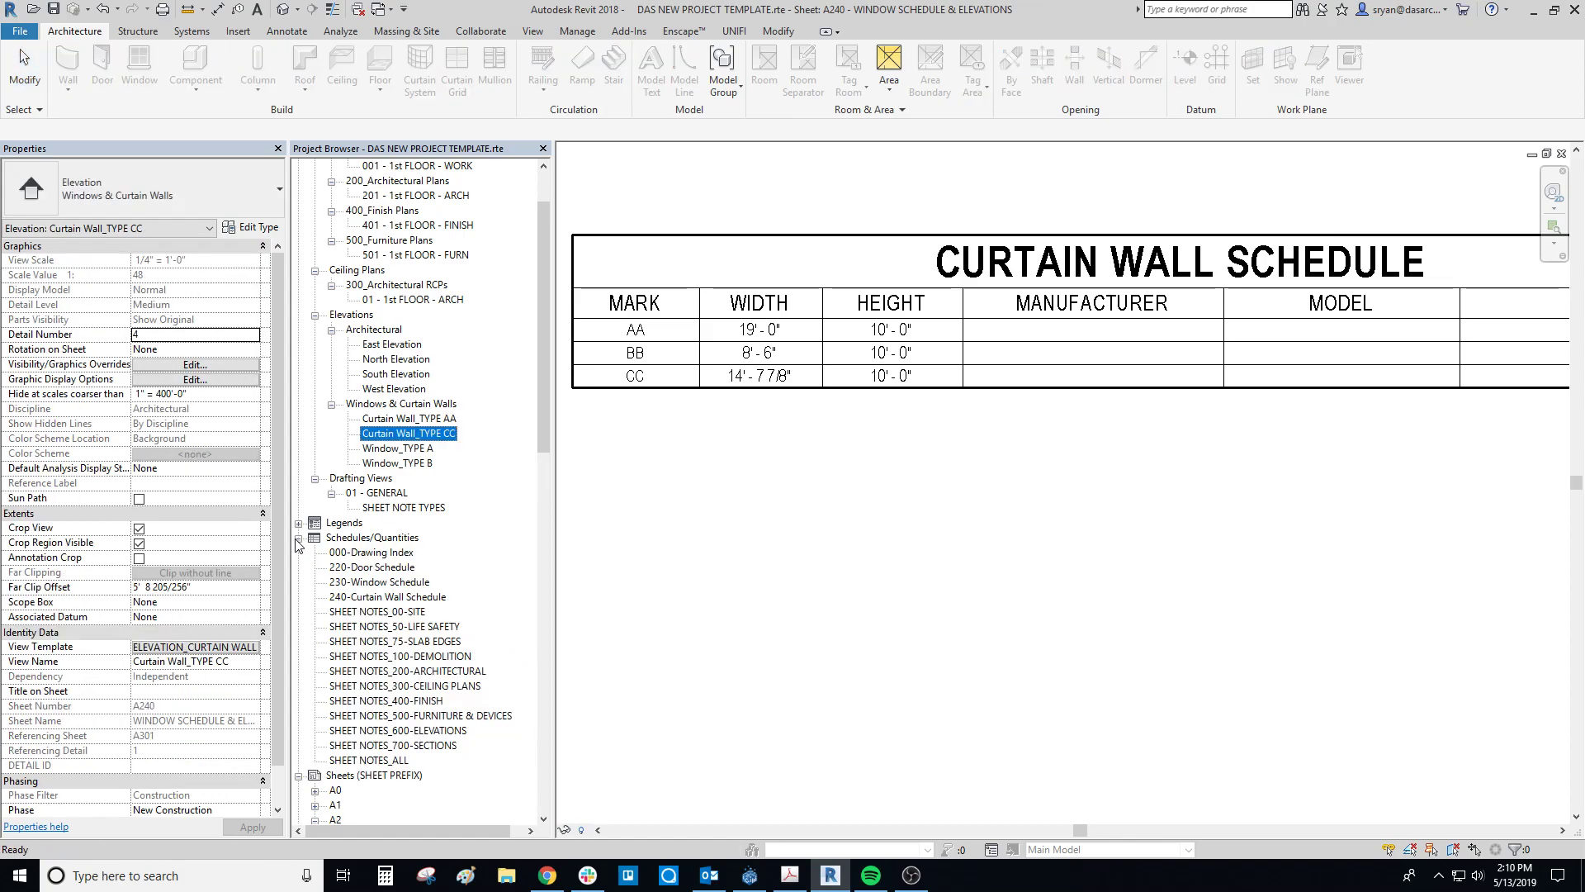
pyautogui.click(362, 597)
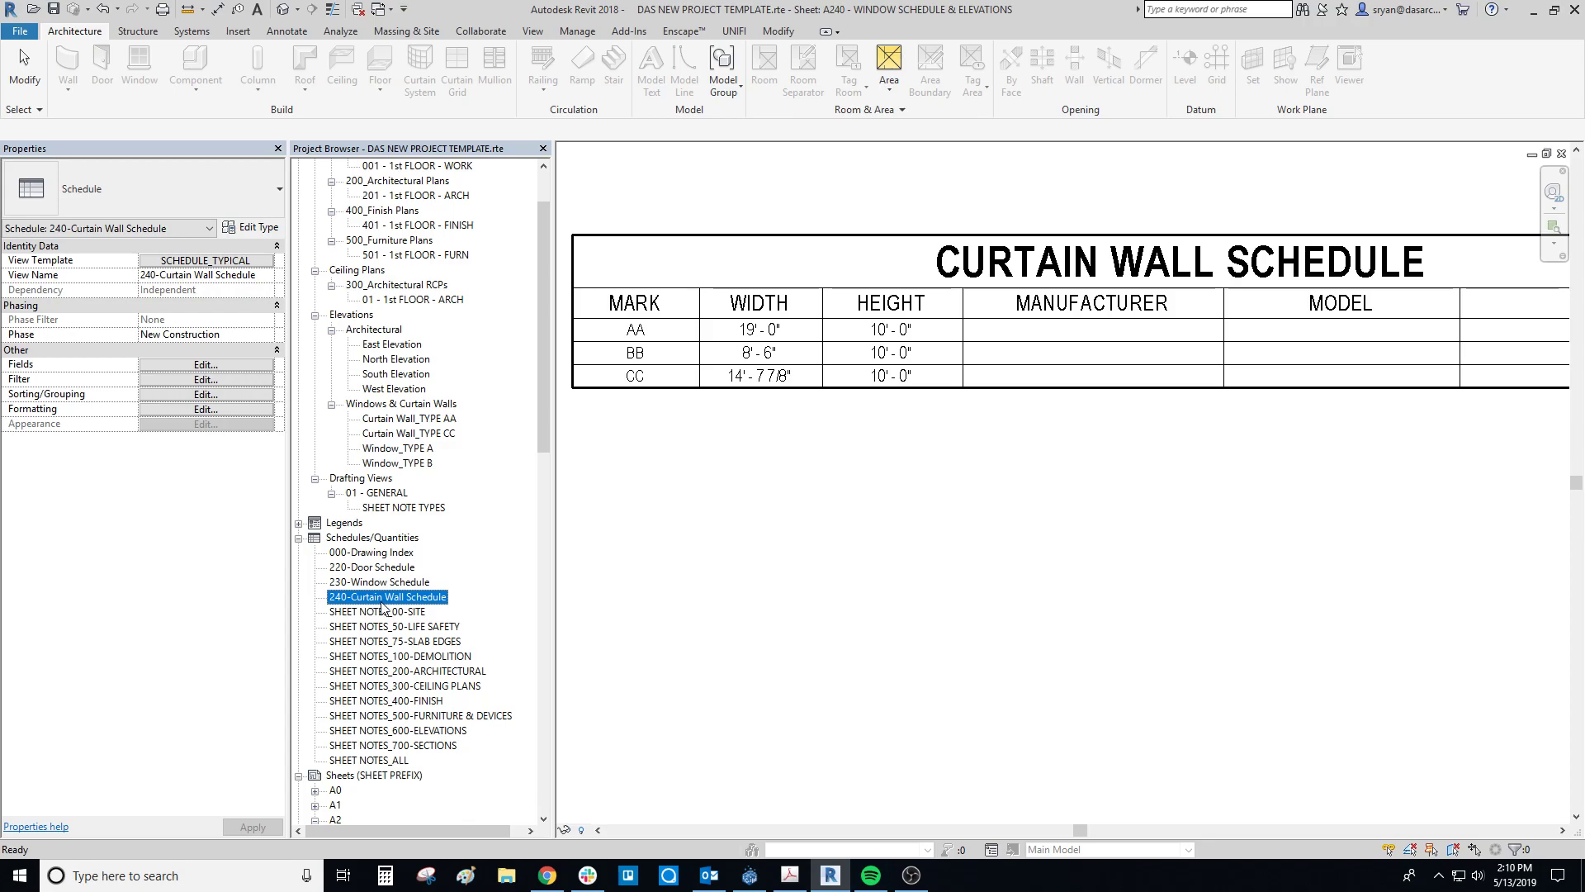
pyautogui.click(1030, 266)
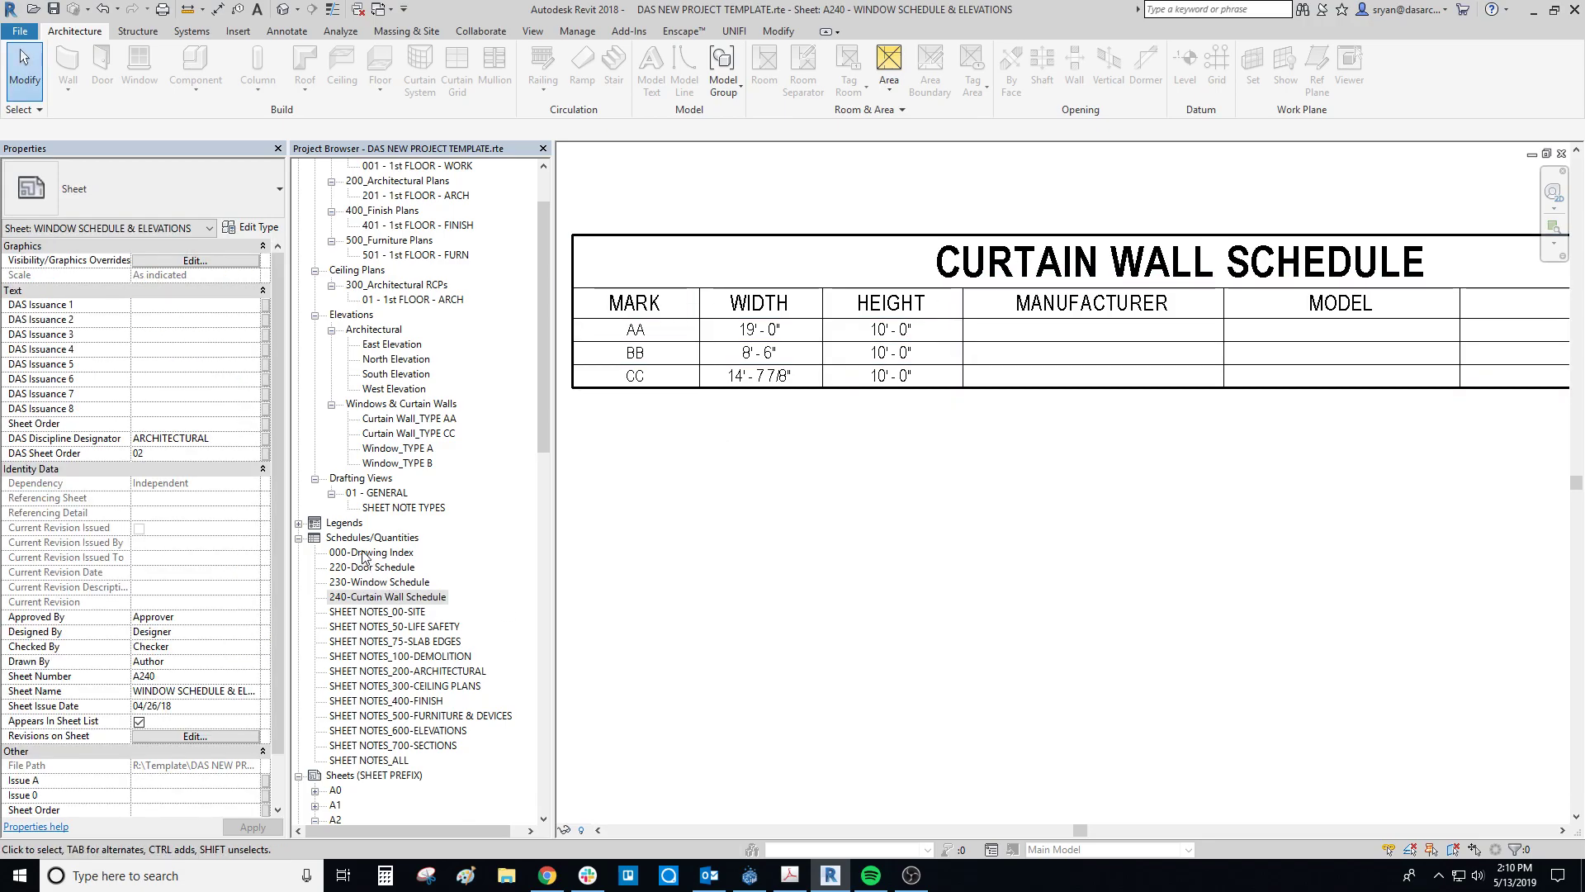
pyautogui.click(349, 553)
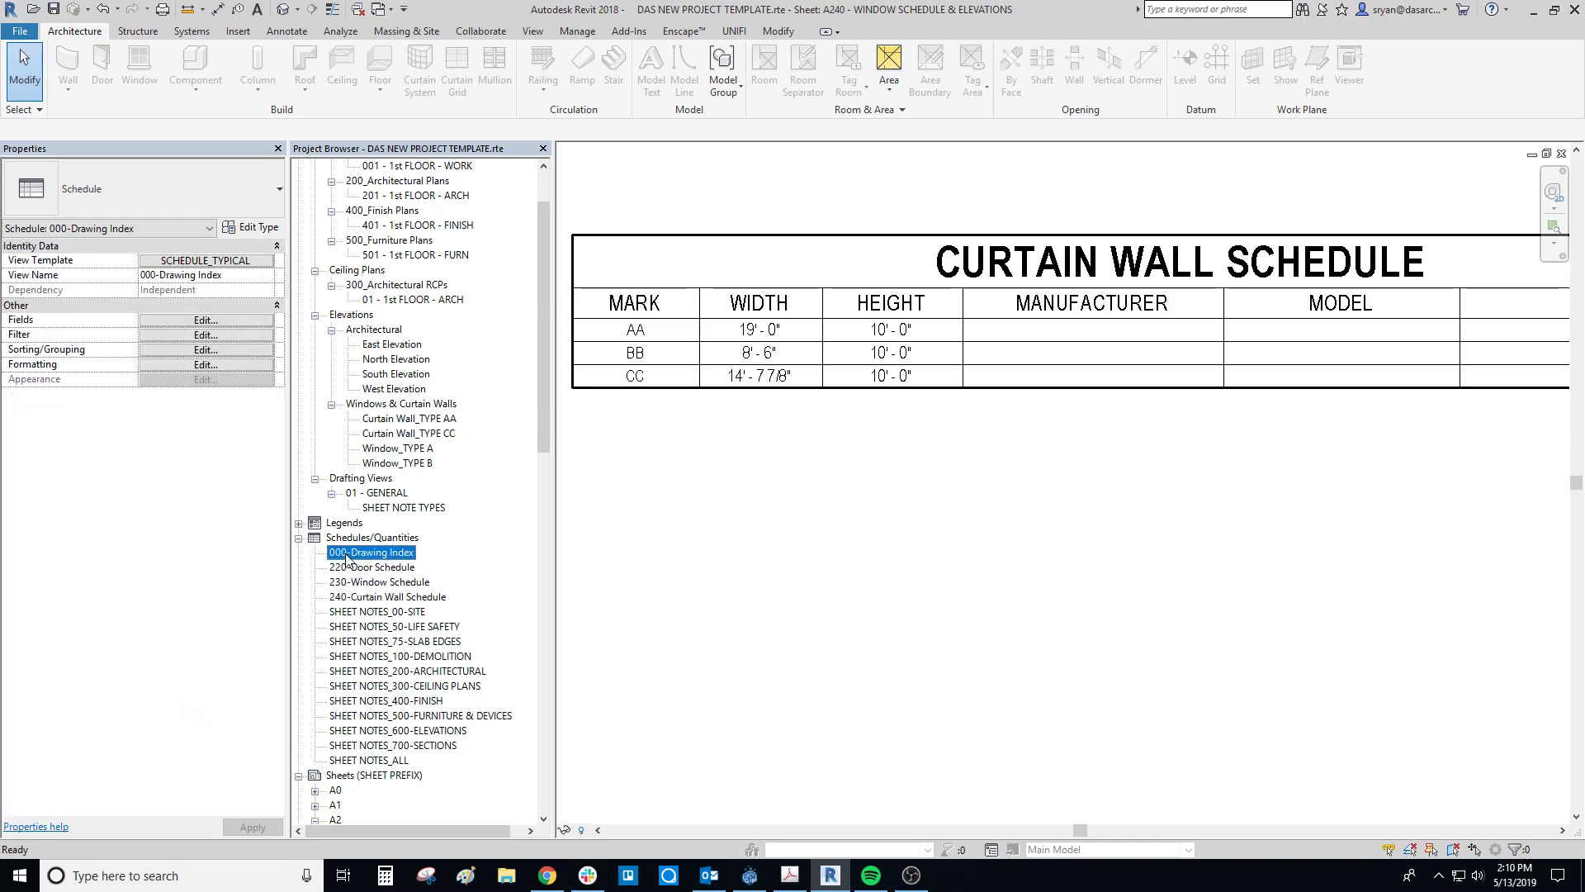
pyautogui.click(299, 523)
pyautogui.scroll(-4, 355, 446)
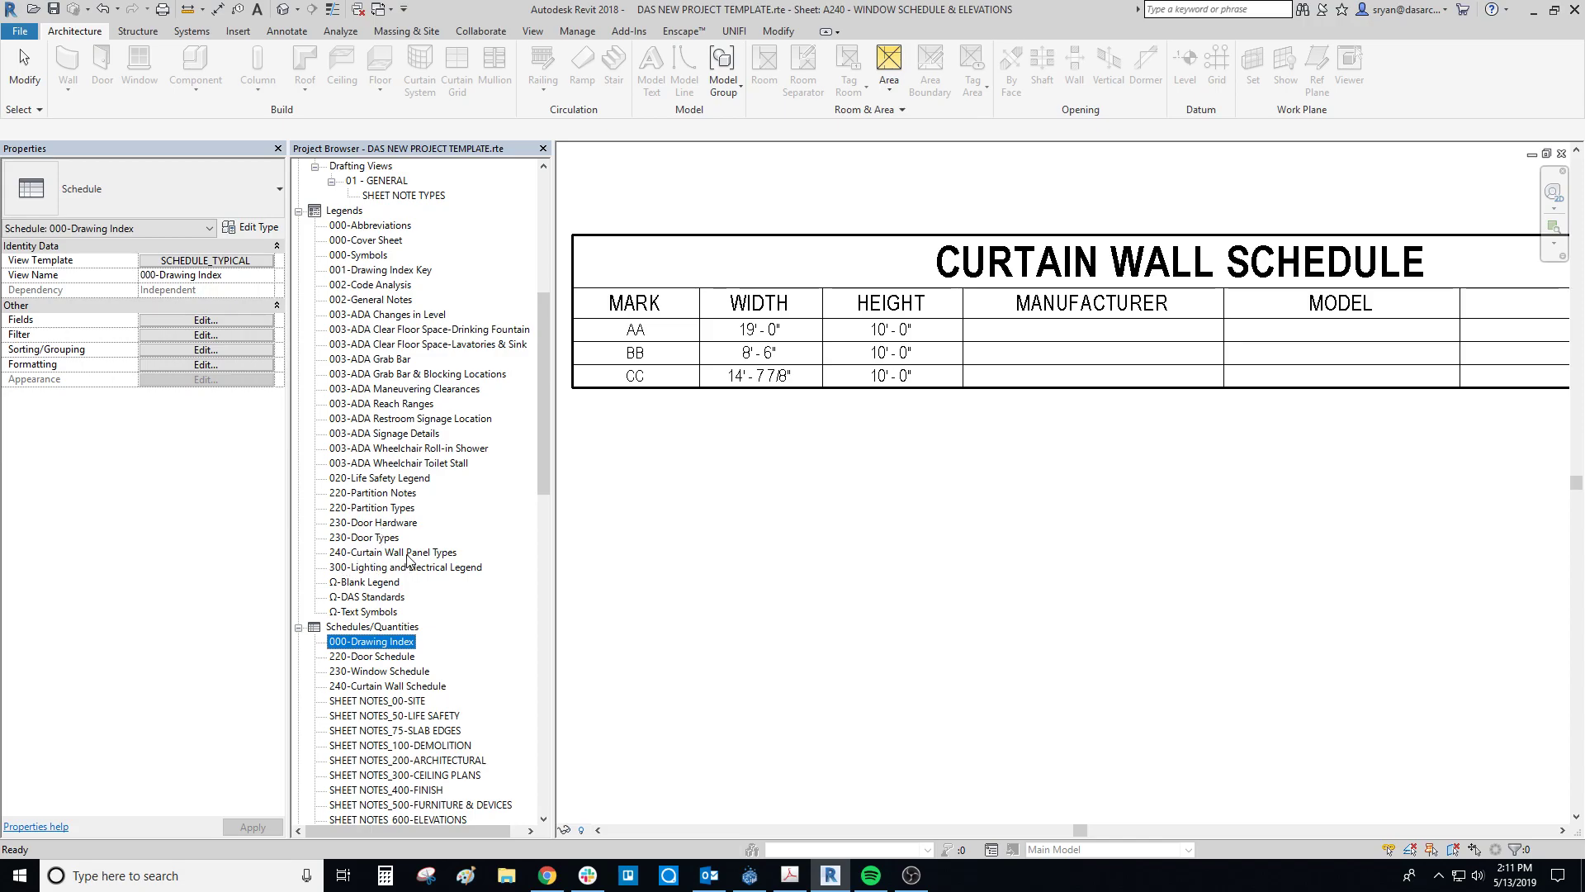
pyautogui.click(367, 553)
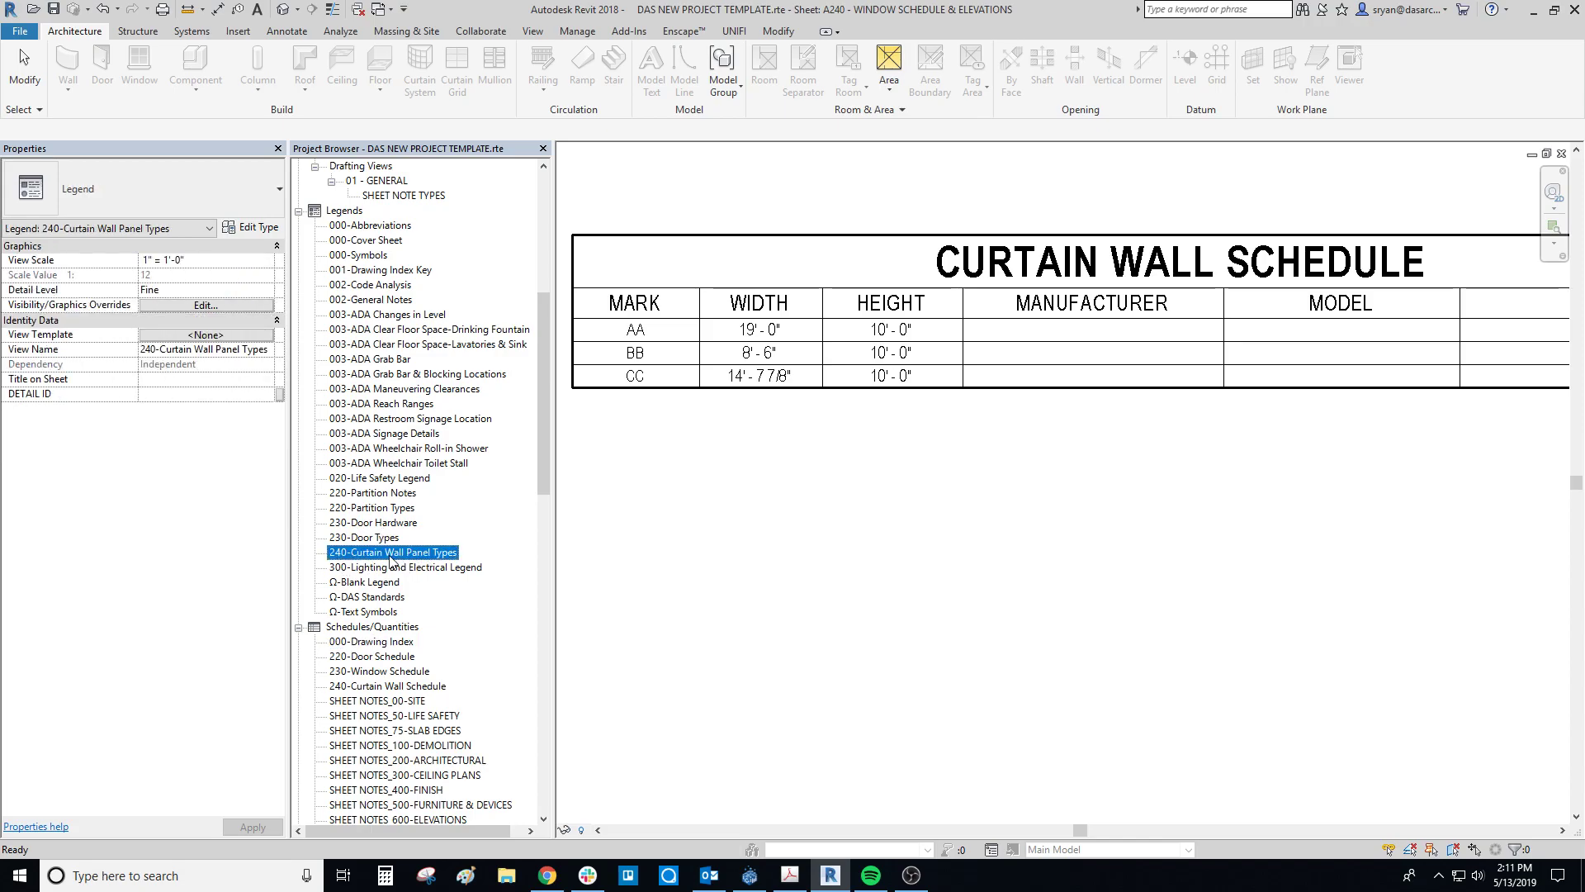
pyautogui.scroll(-2, 423, 609)
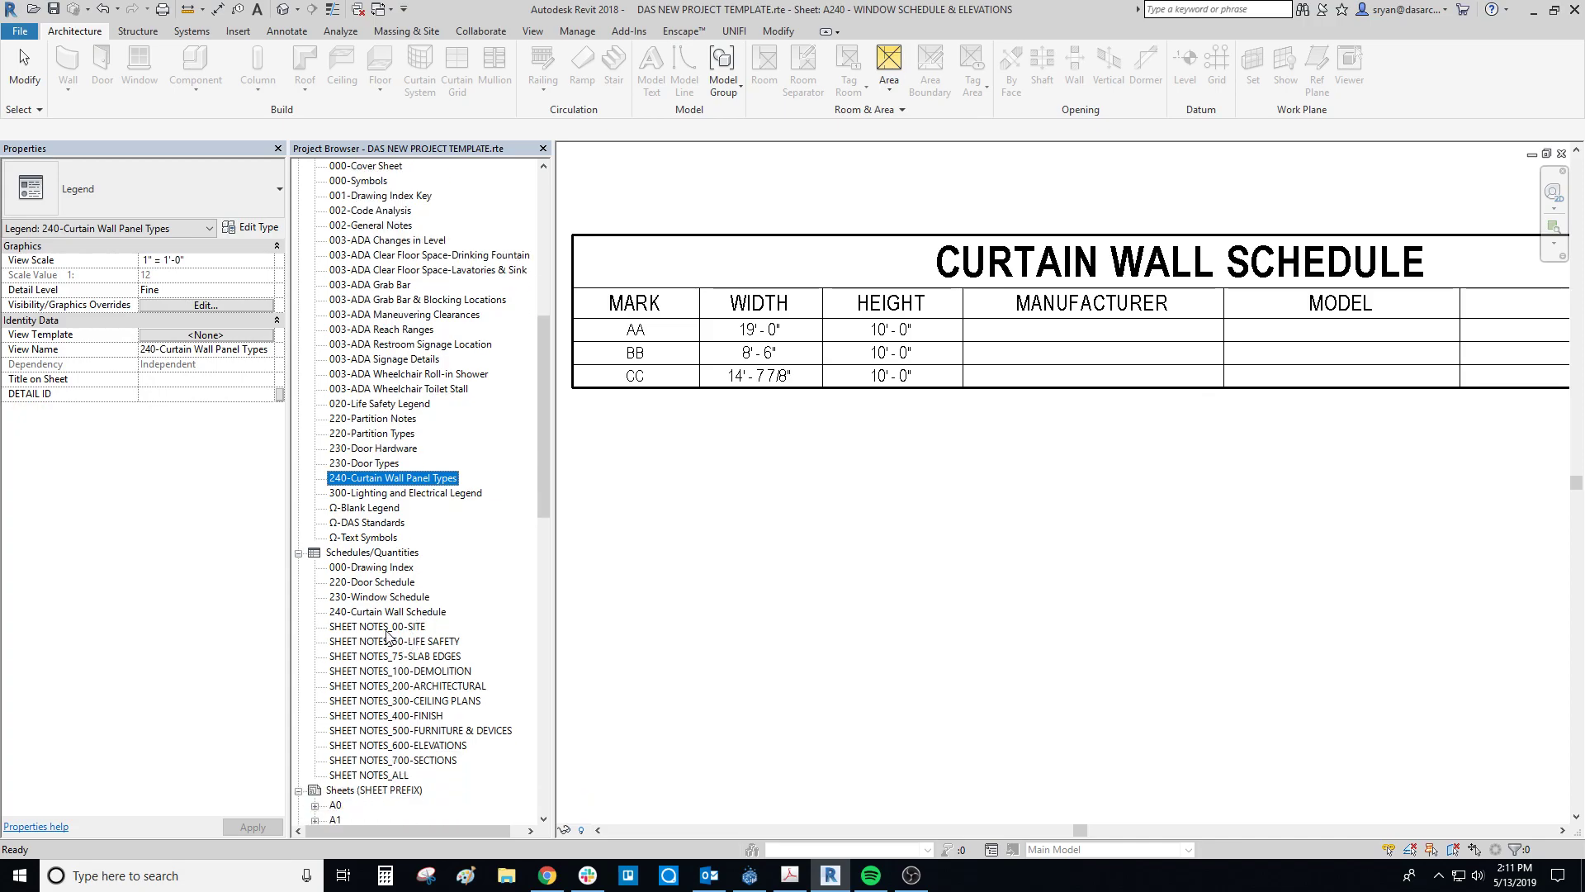
# Open the 240-Curtain Wall Schedule and review which wall fields it schedules and in what order.
pyautogui.click(368, 612)
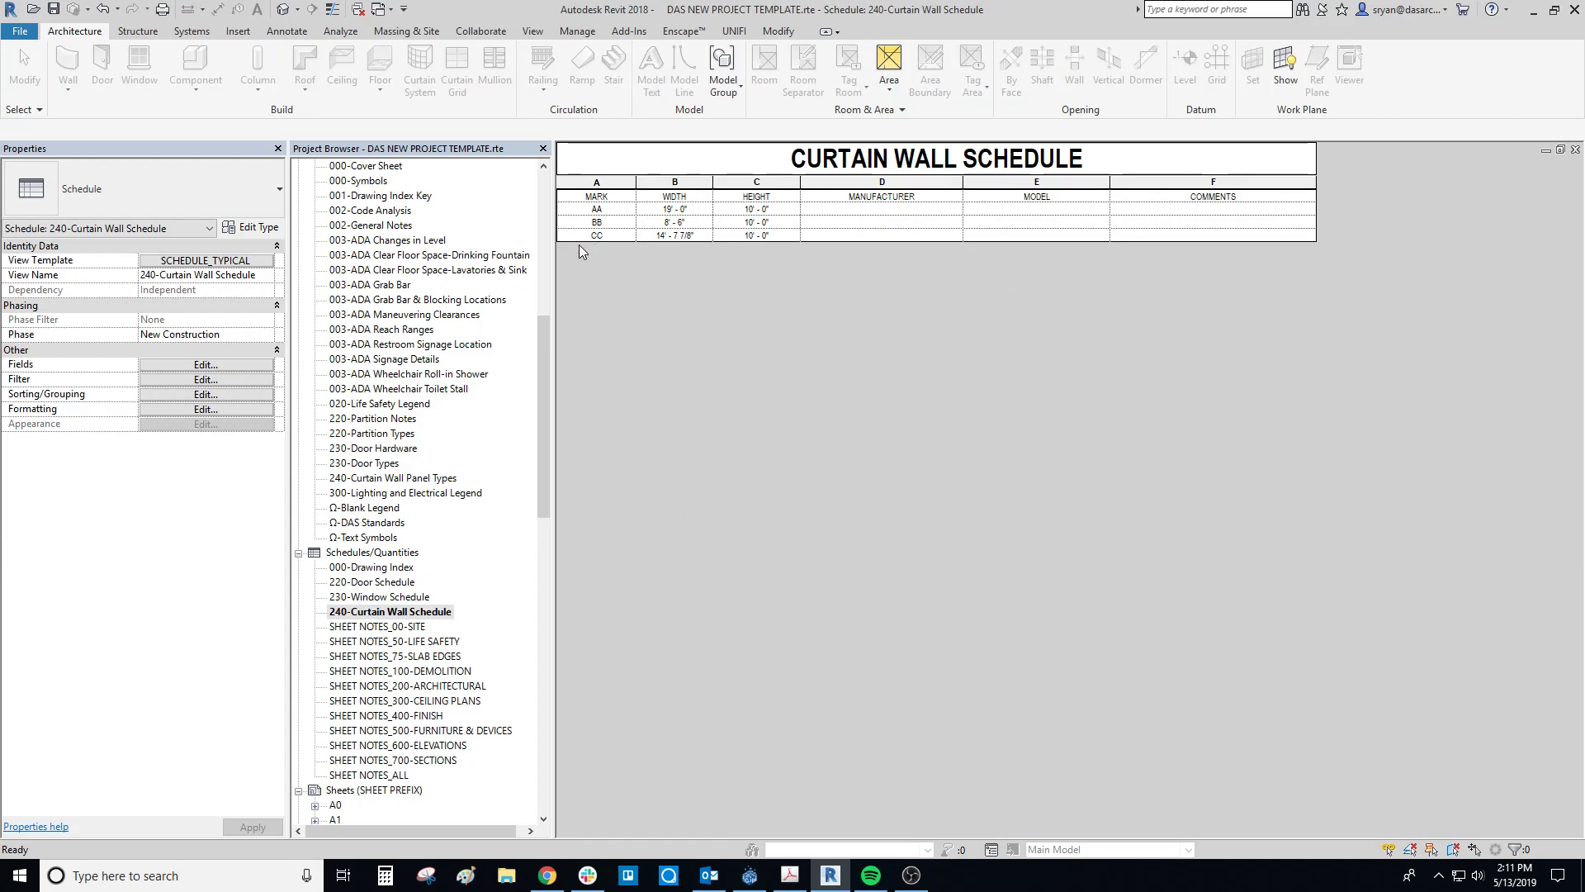
pyautogui.click(206, 364)
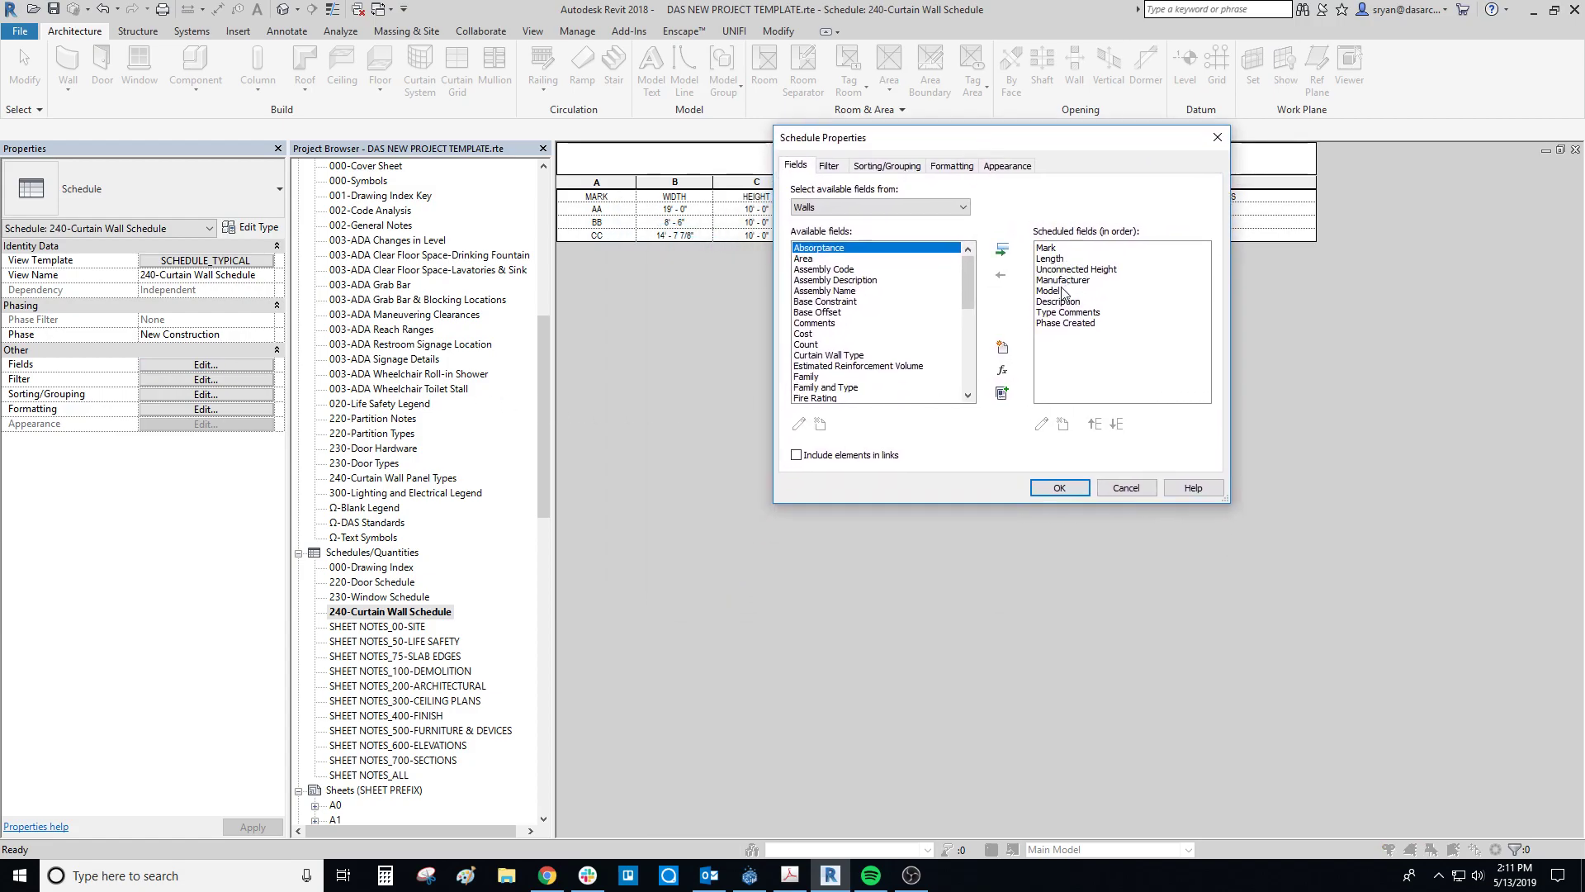
pyautogui.moveTo(1009, 140); pyautogui.dragTo(1112, 125)
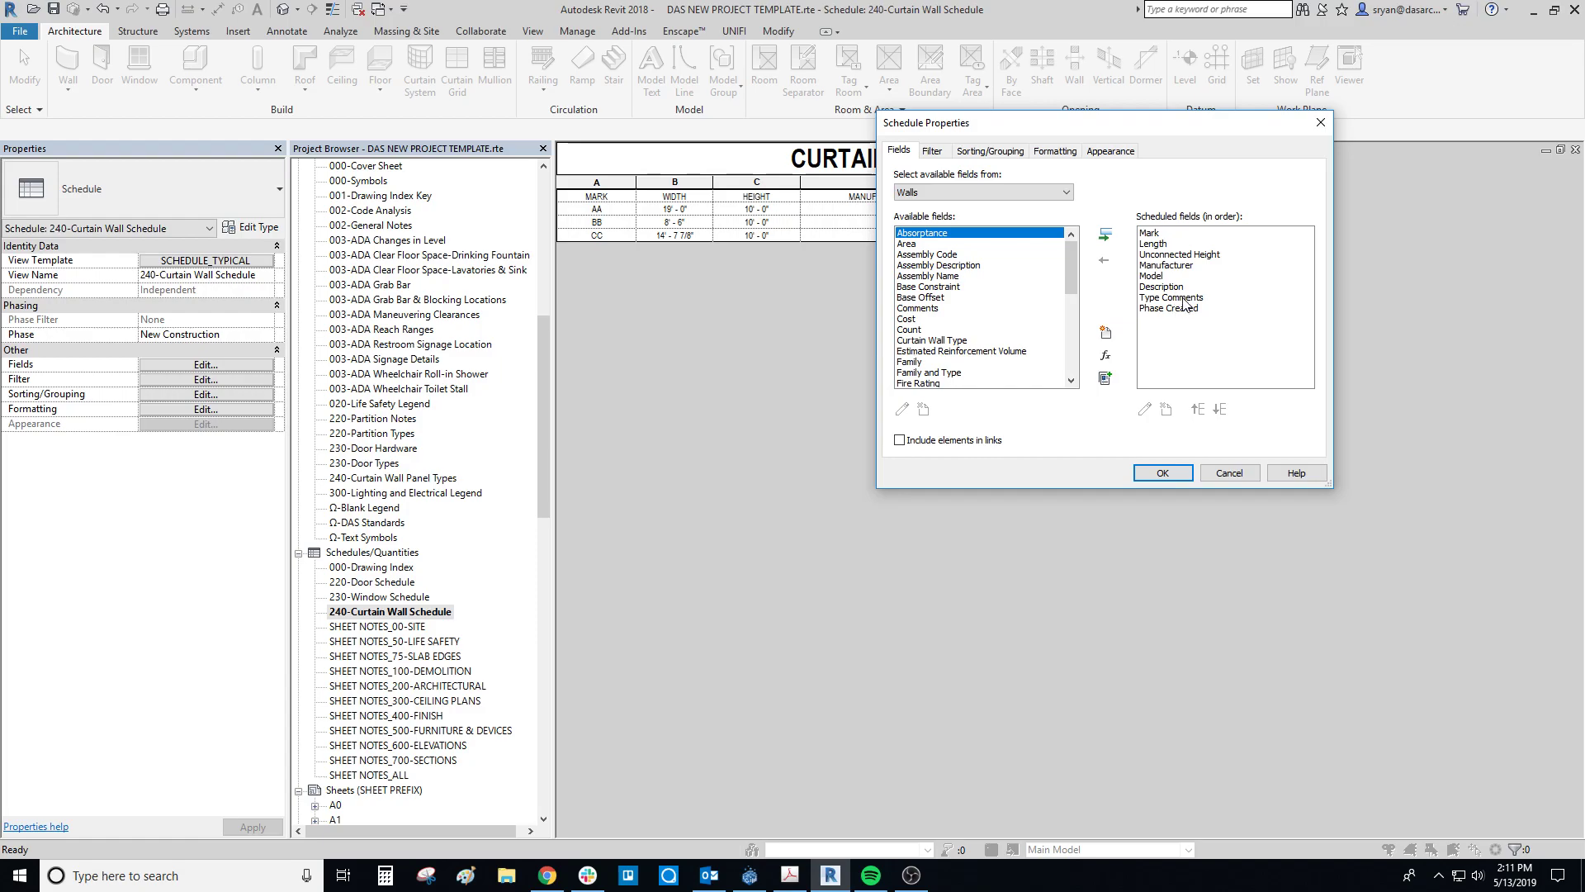
pyautogui.moveTo(1161, 131); pyautogui.dragTo(1099, 243)
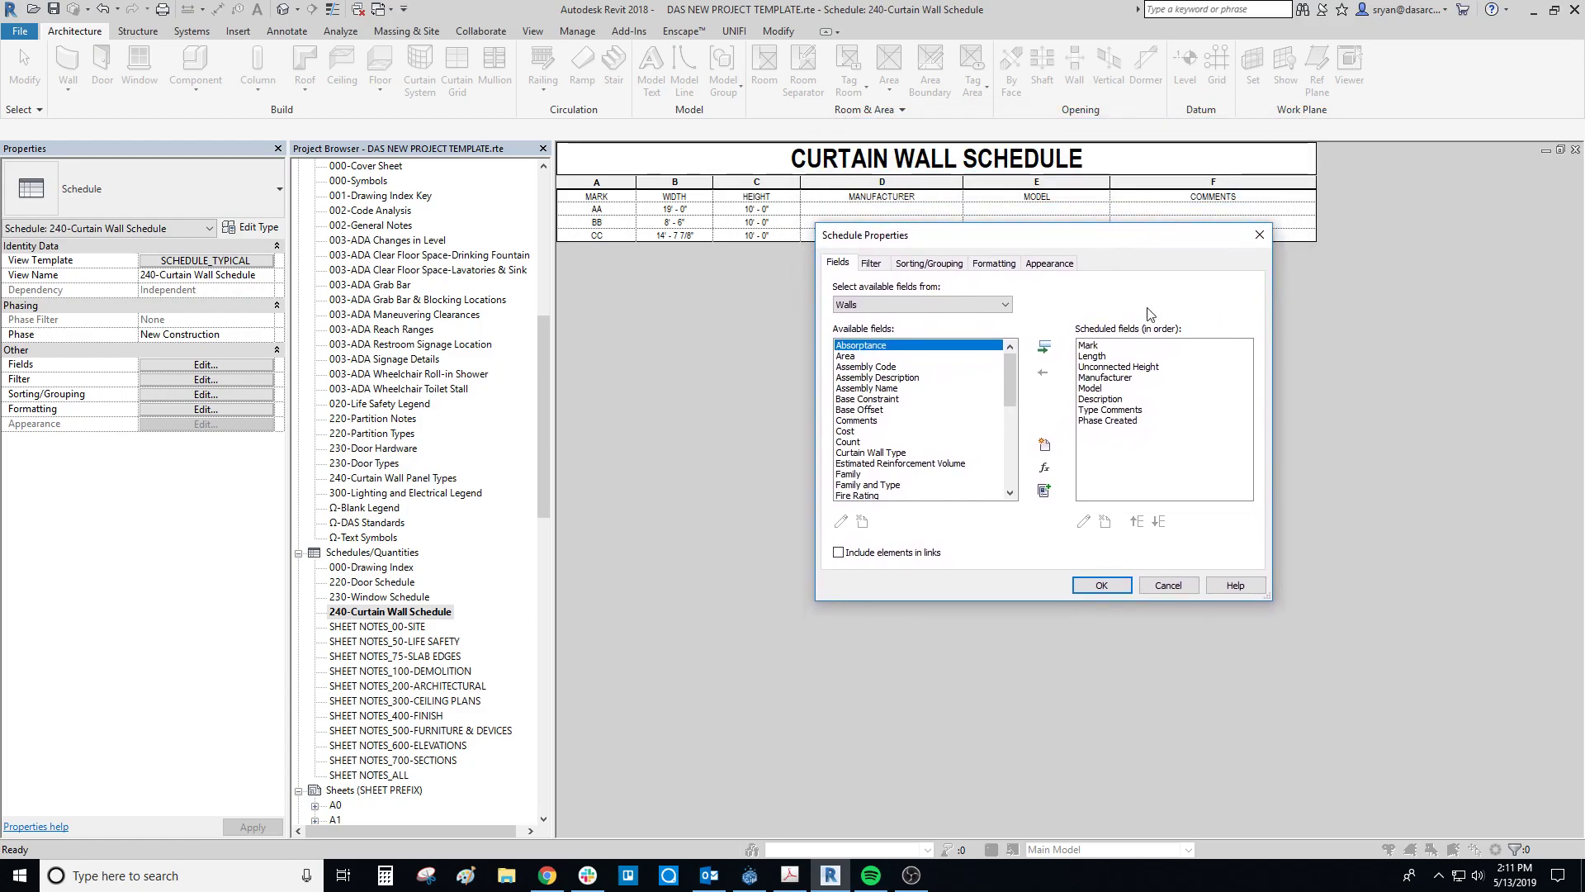
pyautogui.click(1110, 588)
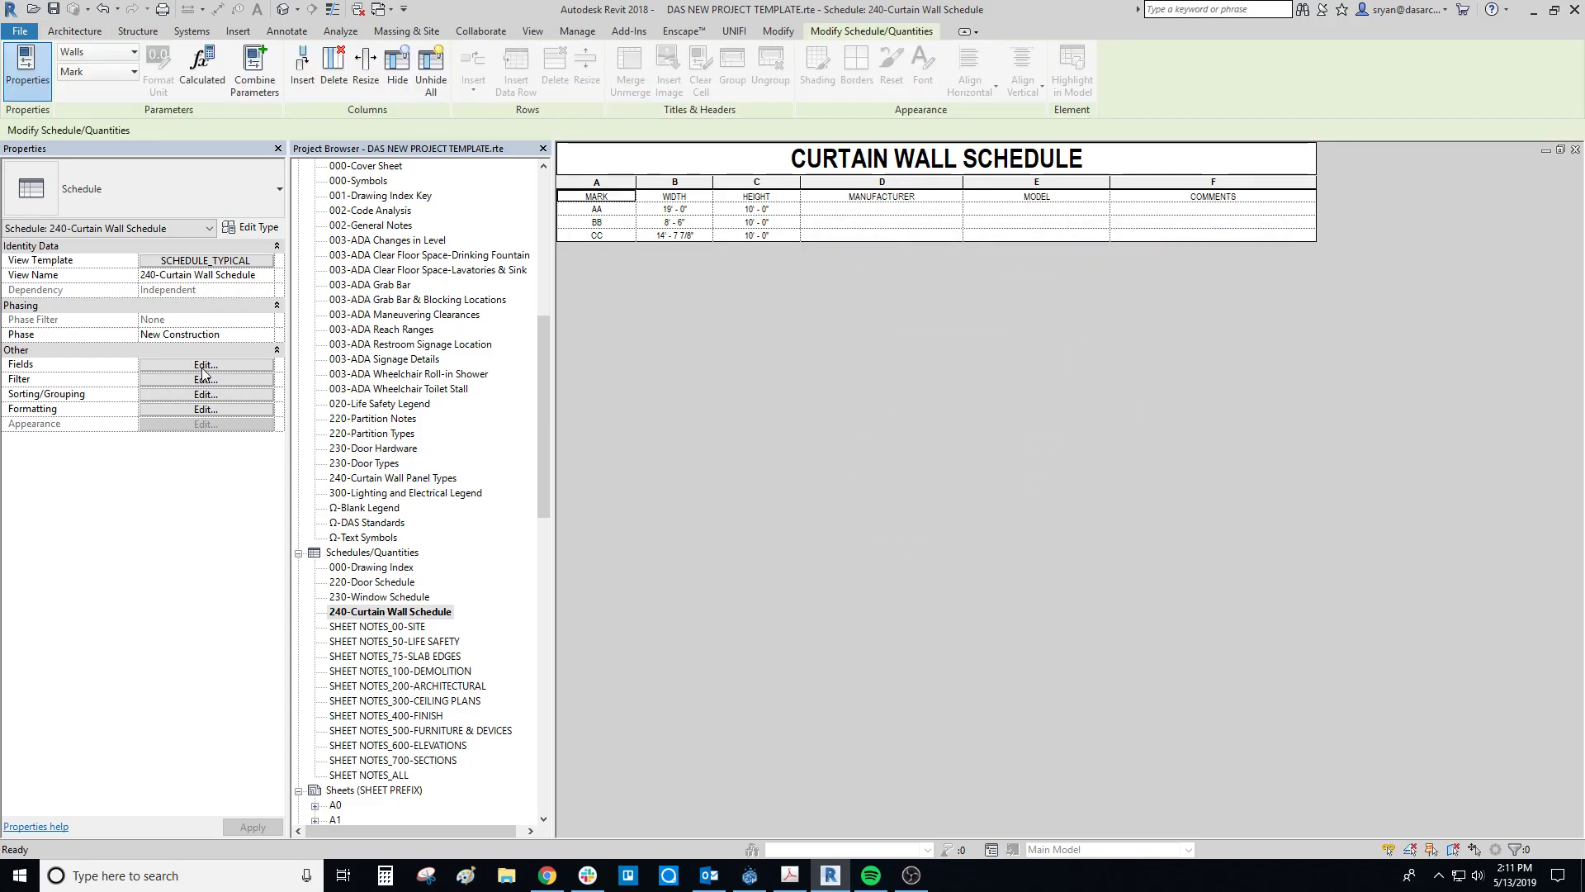
# Return to sheet A240 and activate the type AA elevation's viewport for editing.
pyautogui.scroll(-5, 379, 583)
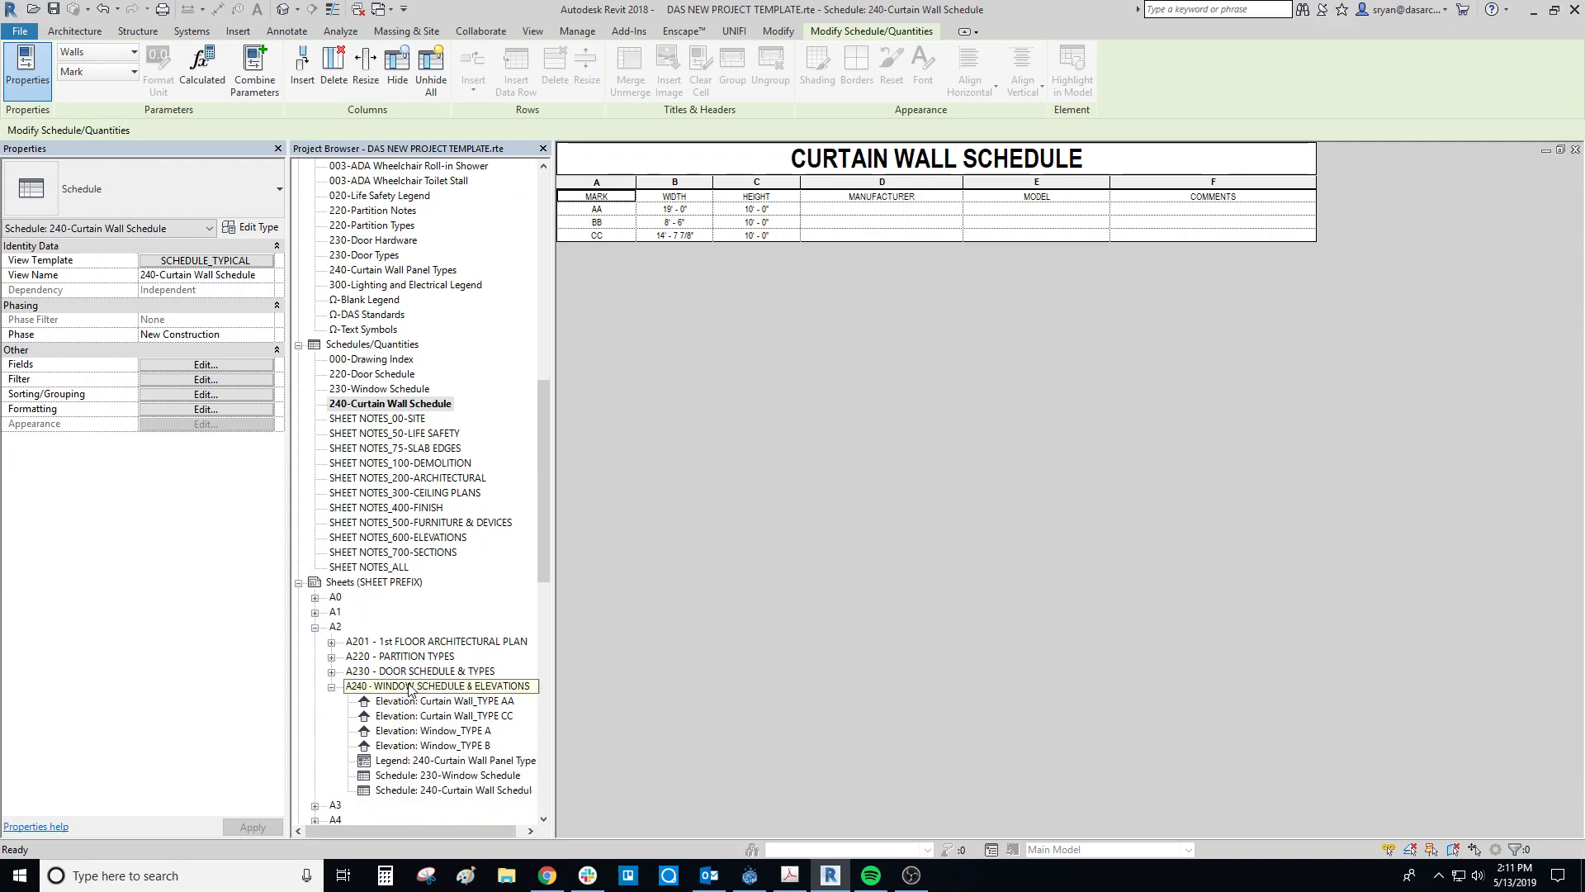
pyautogui.doubleClick(393, 682)
pyautogui.scroll(-2, 913, 450)
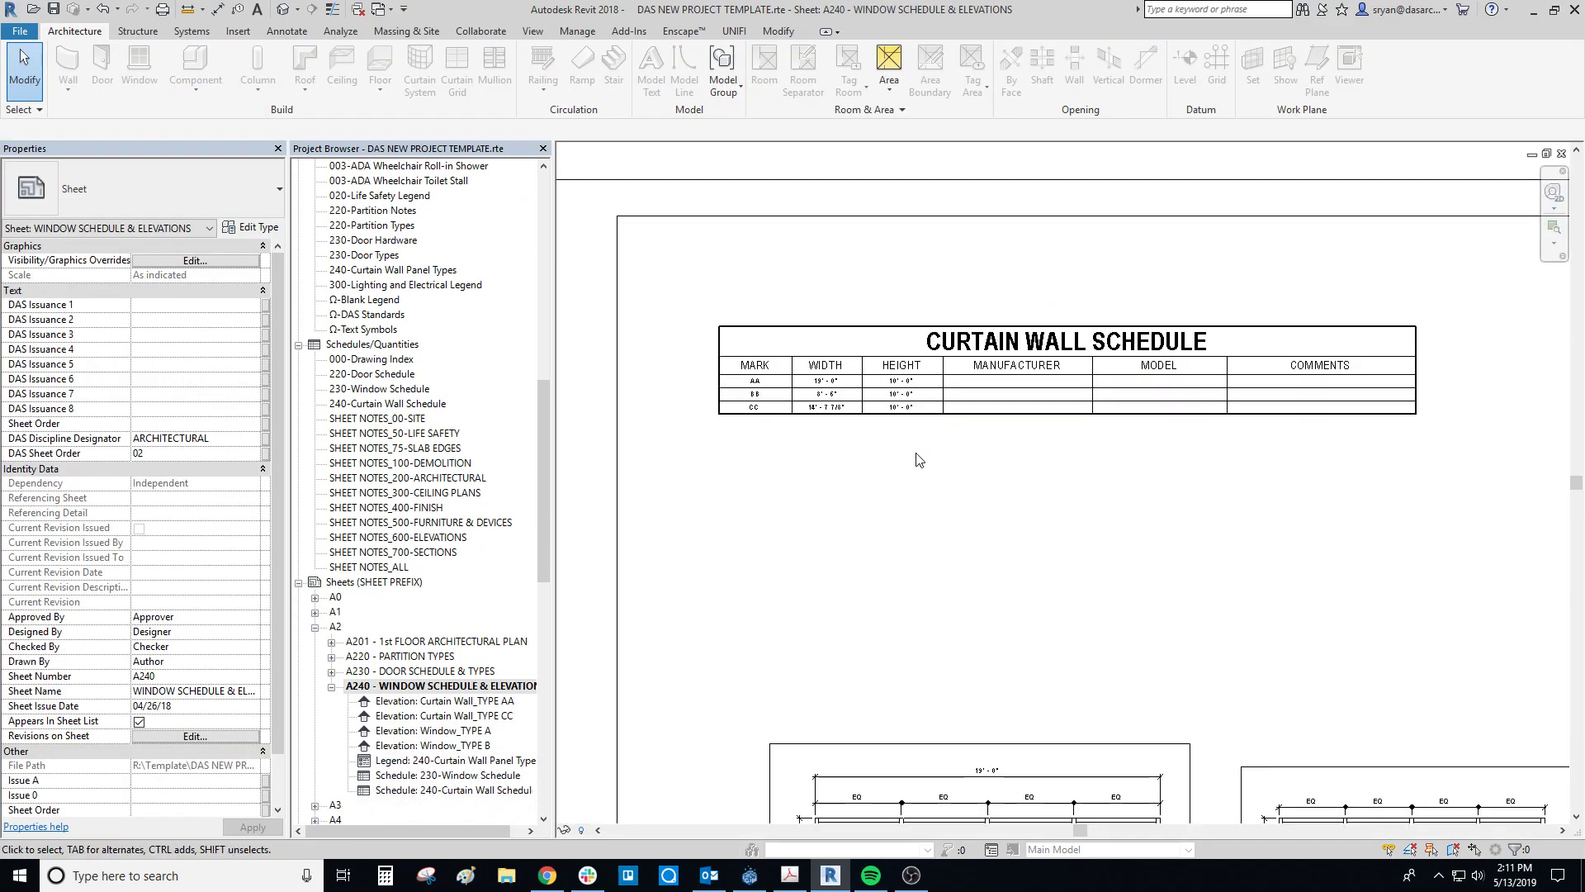
pyautogui.moveTo(955, 530); pyautogui.dragTo(739, 282, button='middle')
pyautogui.scroll(2, 772, 574)
pyautogui.doubleClick(1072, 605)
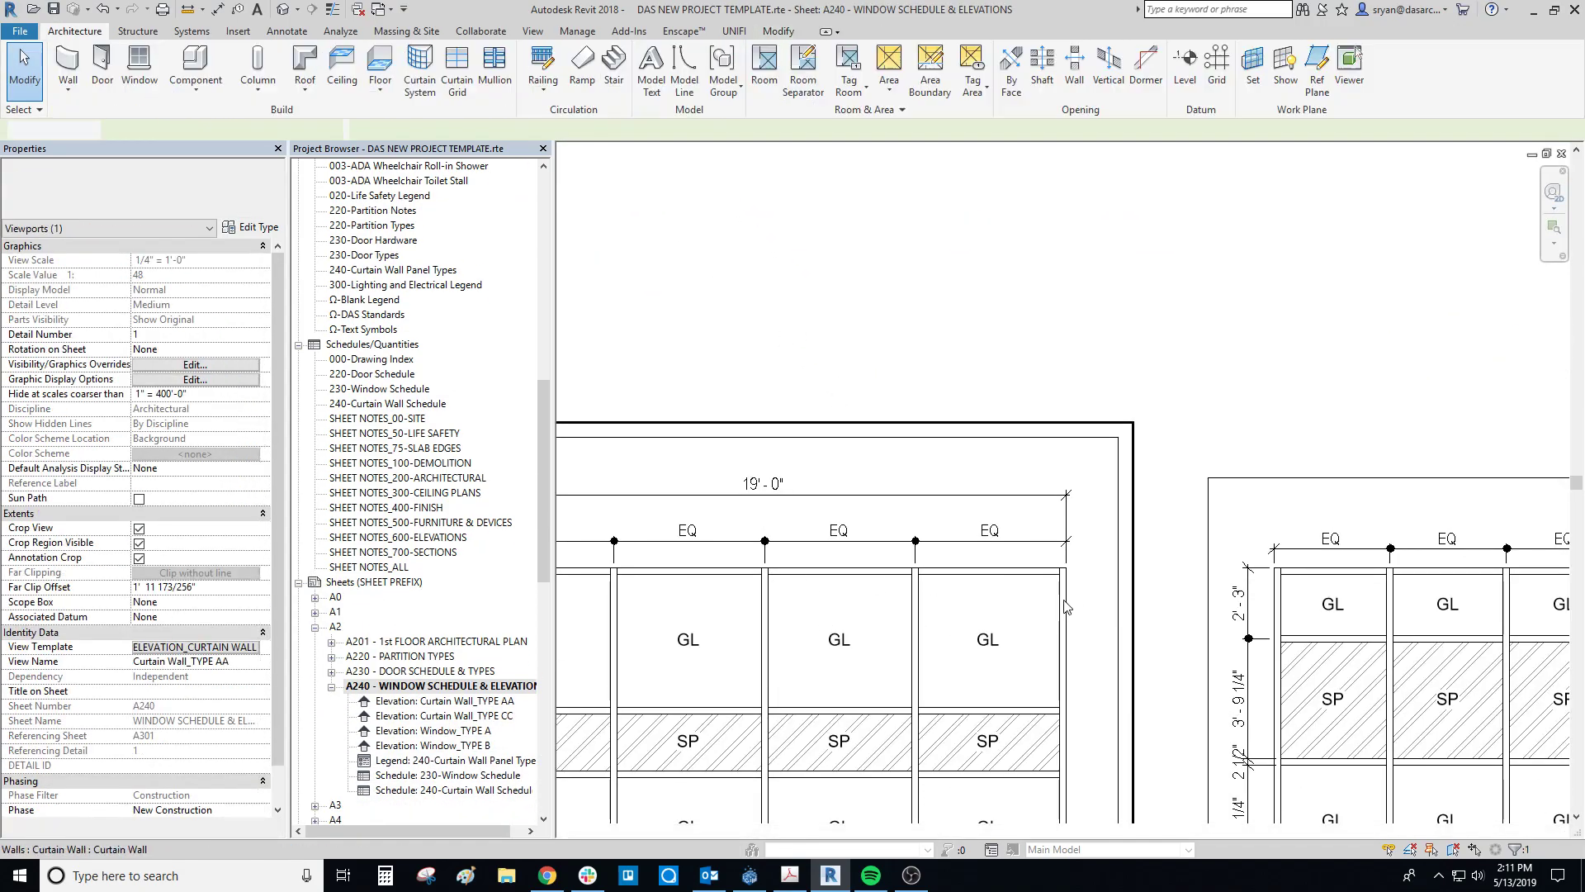
# Set the overall width of curtain wall AA to 20' - 0" through its elevation dimension.
pyautogui.click(1072, 605)
pyautogui.scroll(-3, 888, 578)
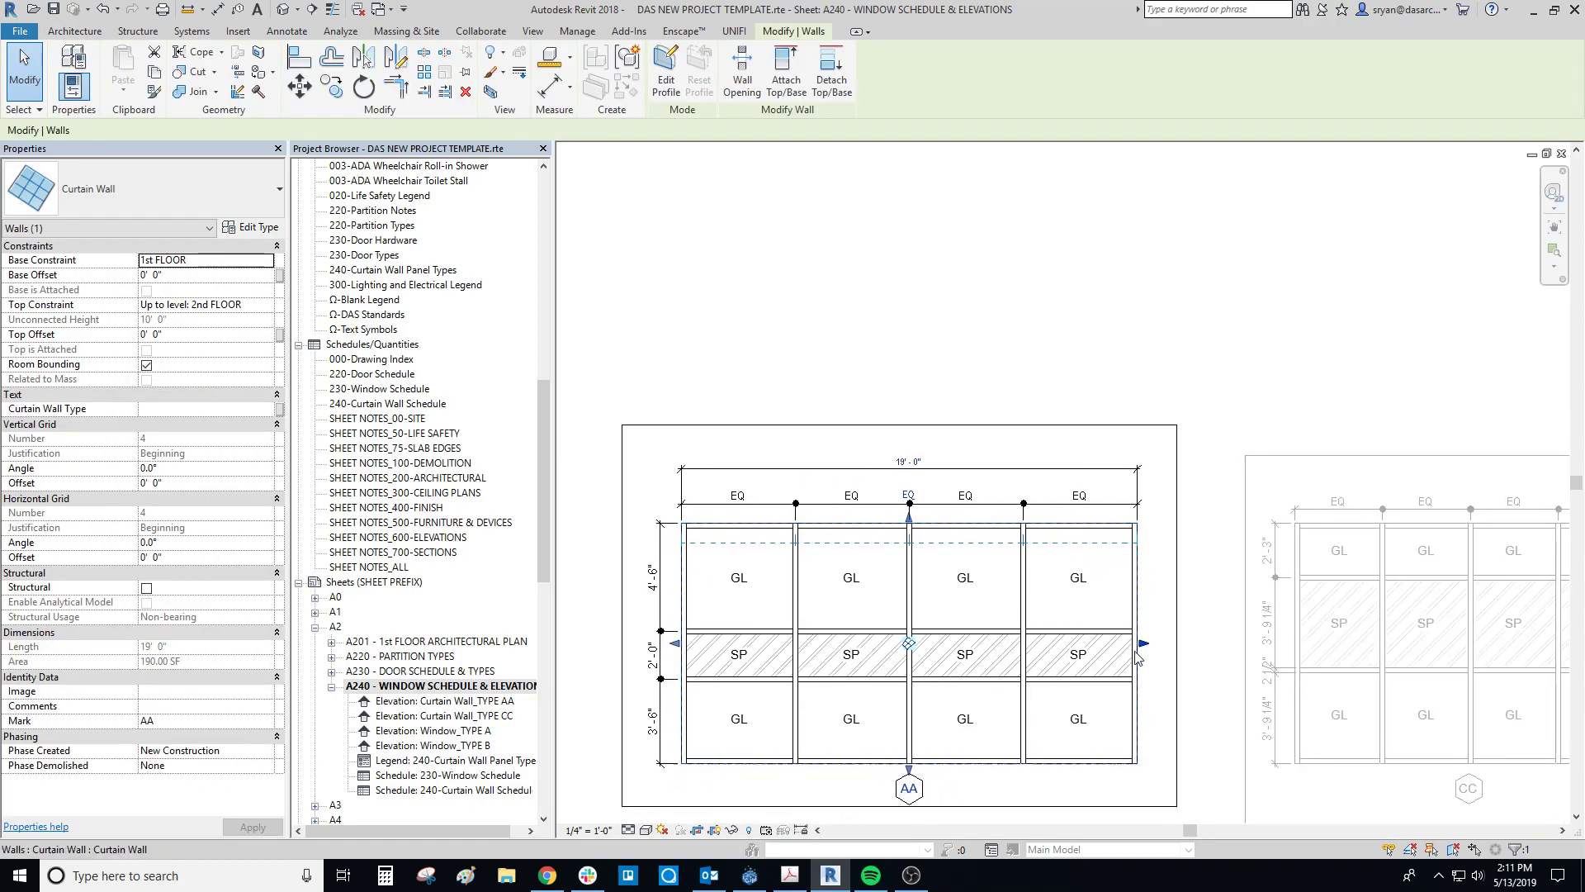
pyautogui.click(910, 462)
pyautogui.write('2')
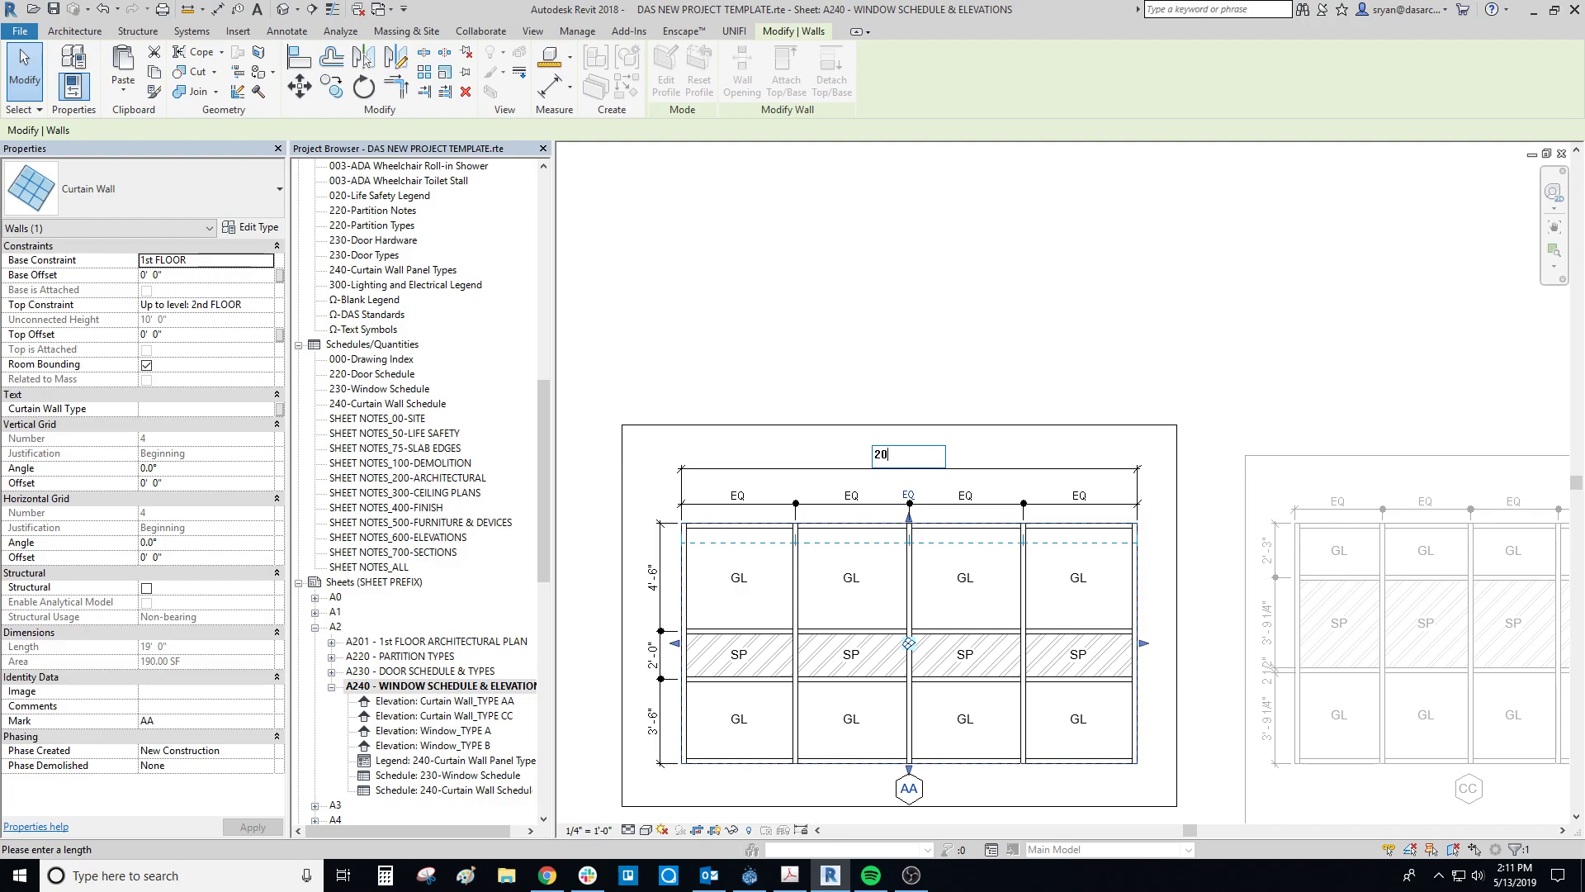
pyautogui.write('0')
pyautogui.press('Return')
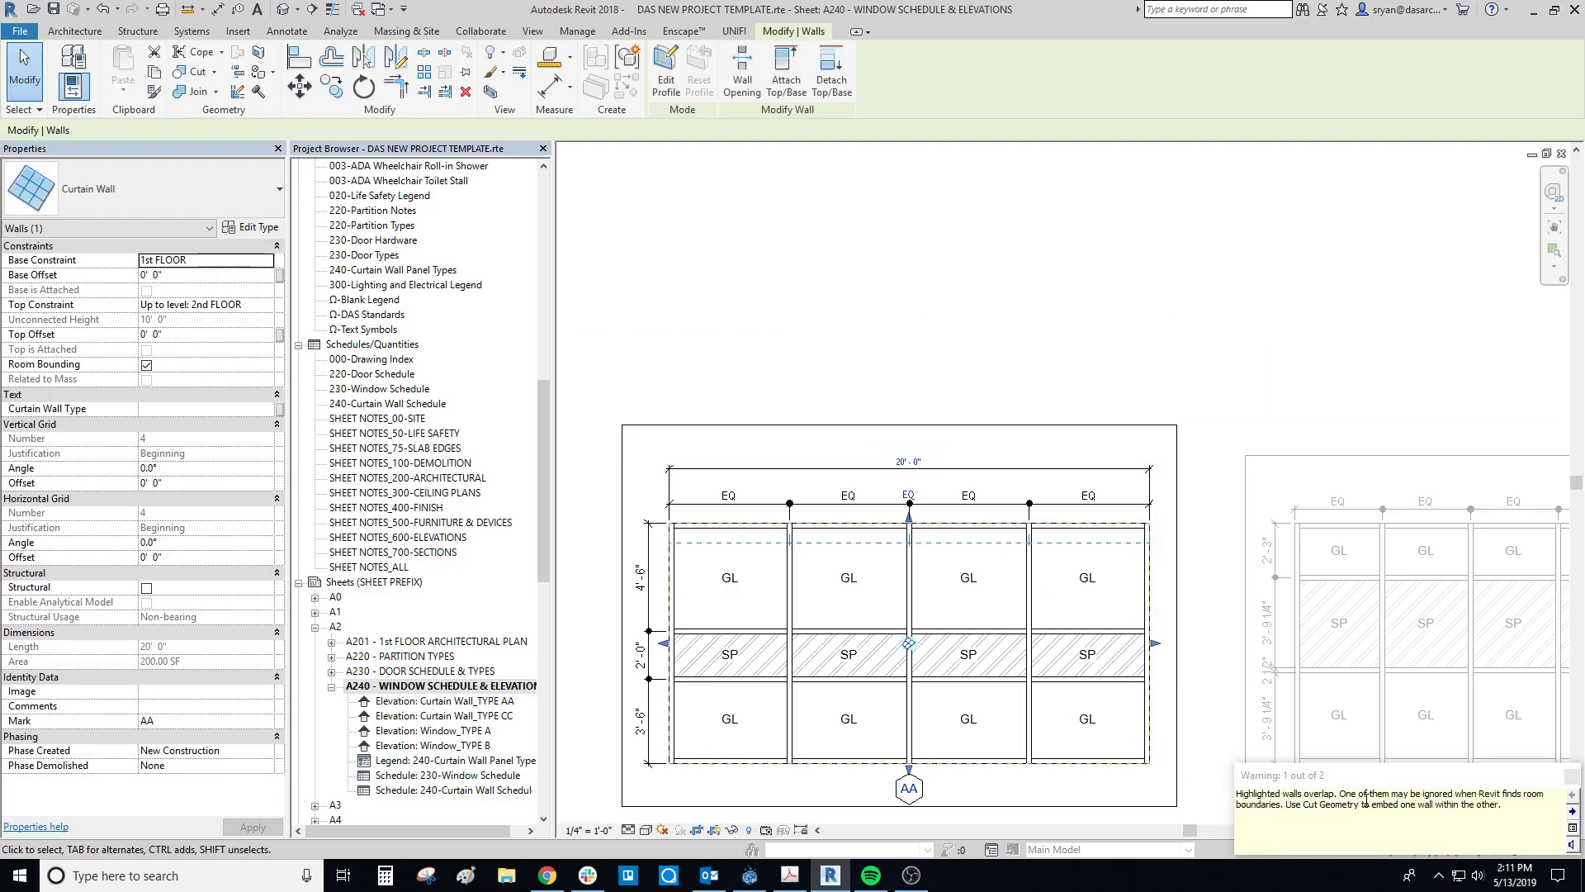
pyautogui.click(1147, 411)
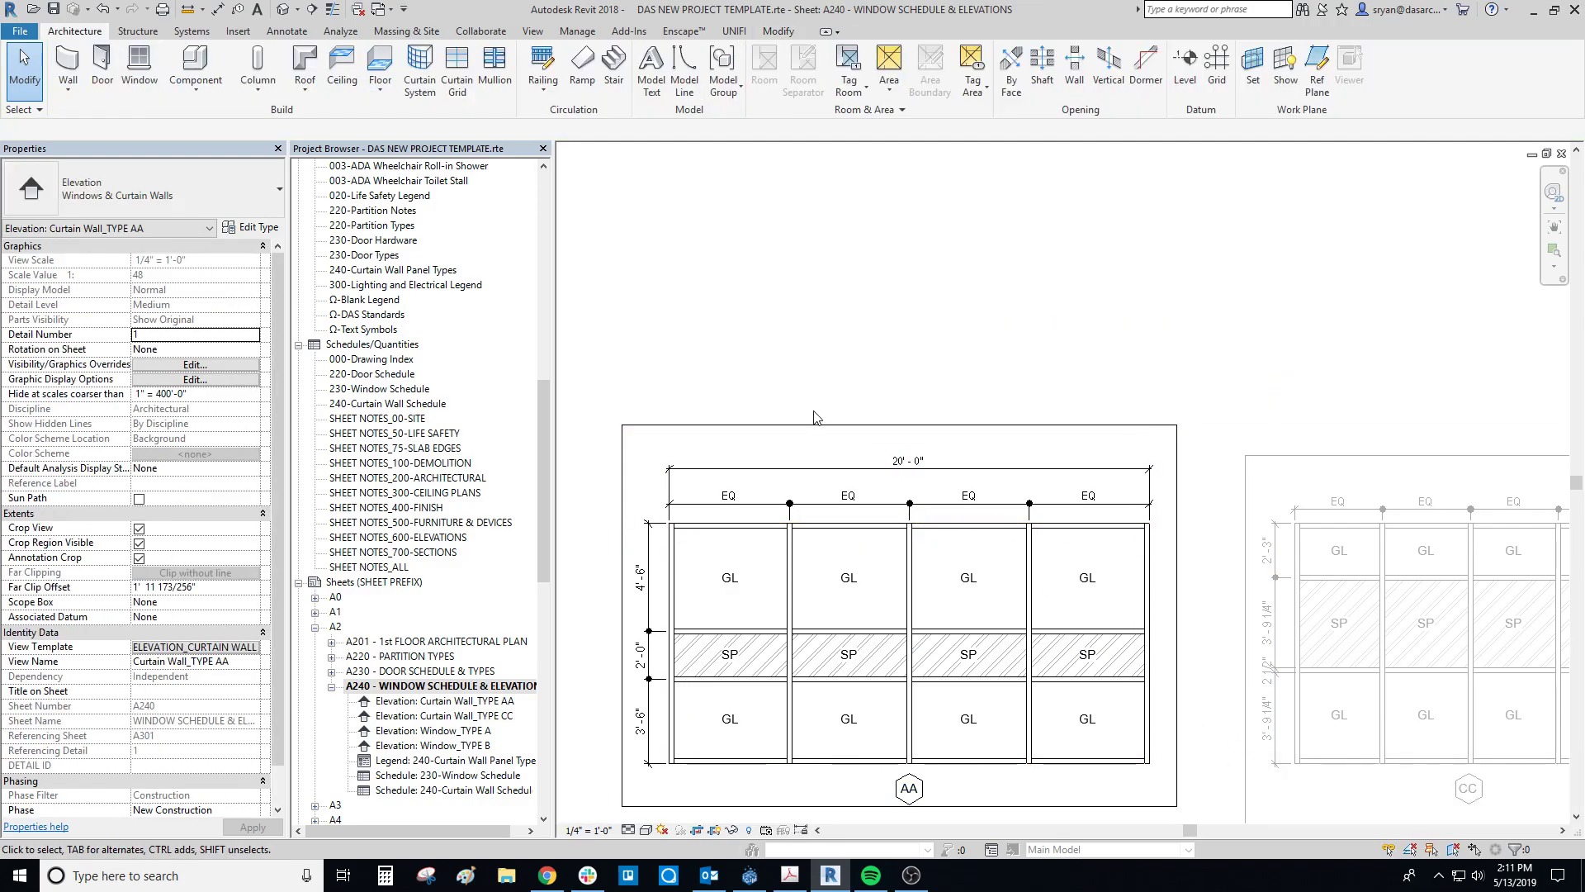
# Open the 001 - 1st FLOOR - WORK floor plan.
pyautogui.scroll(2, 522, 518)
pyautogui.scroll(10, 521, 525)
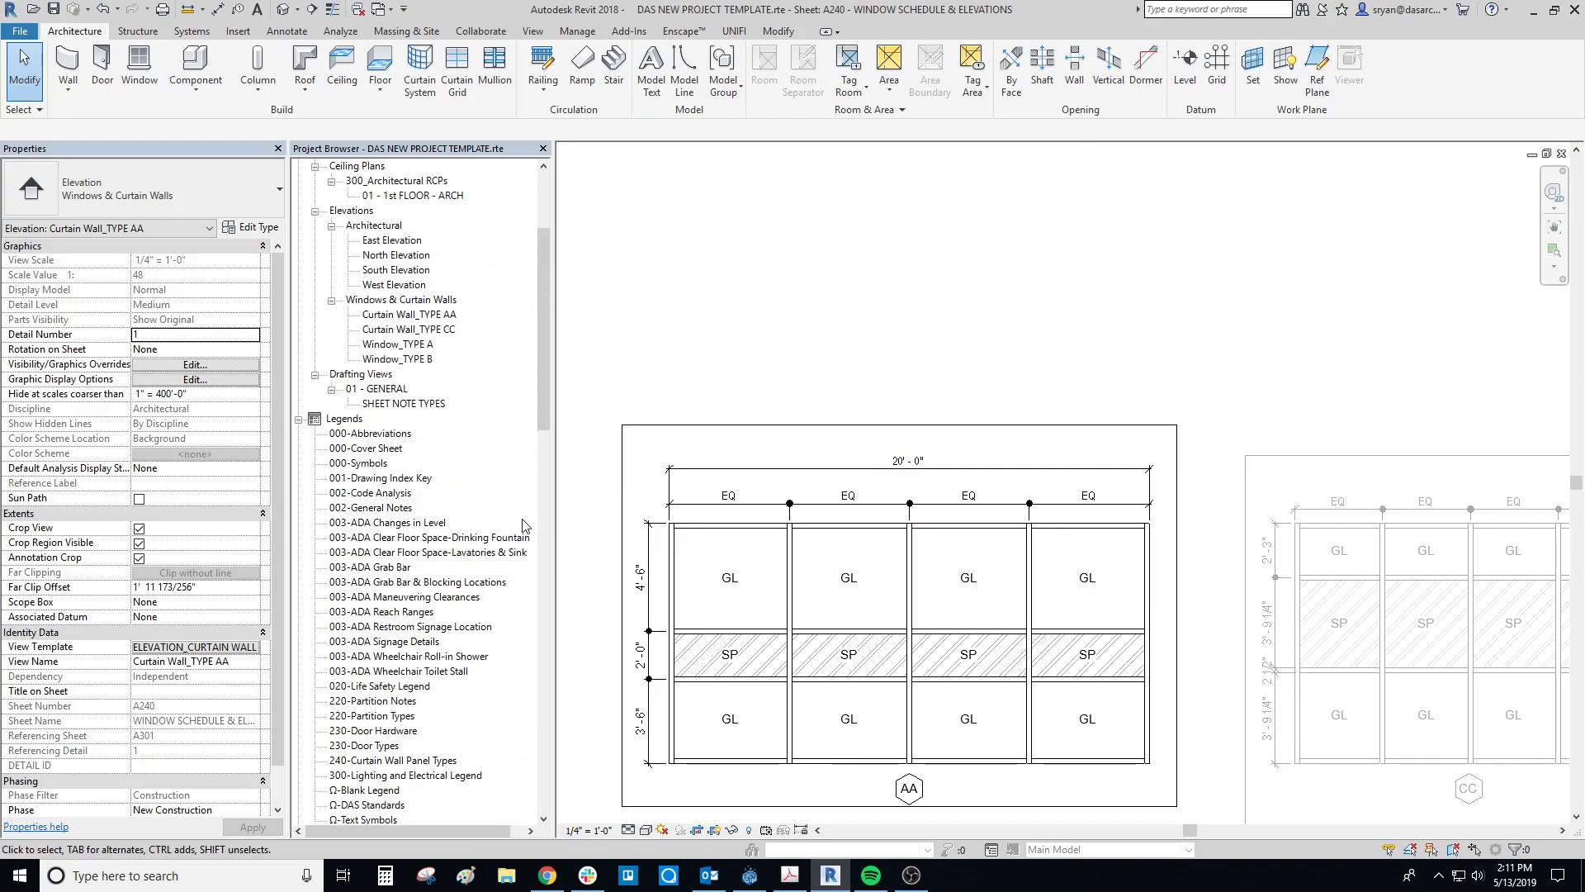
pyautogui.scroll(3, 454, 412)
pyautogui.doubleClick(407, 240)
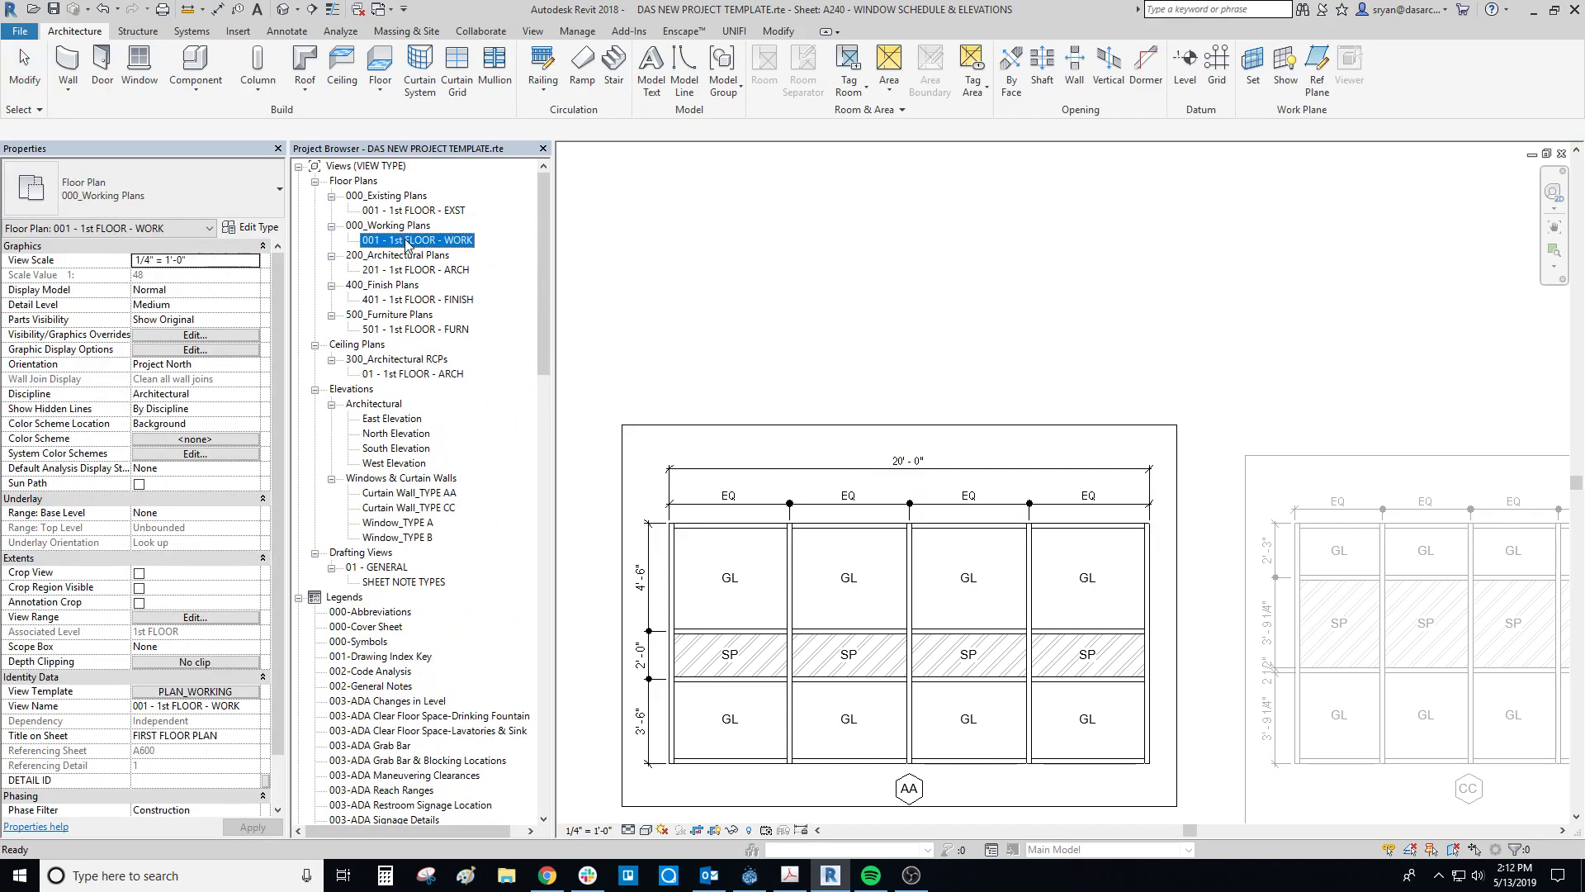
# Pull back the ends of the Generic - 5" walls on both sides of curtain wall AA to clear the overlaps.
pyautogui.scroll(6, 754, 559)
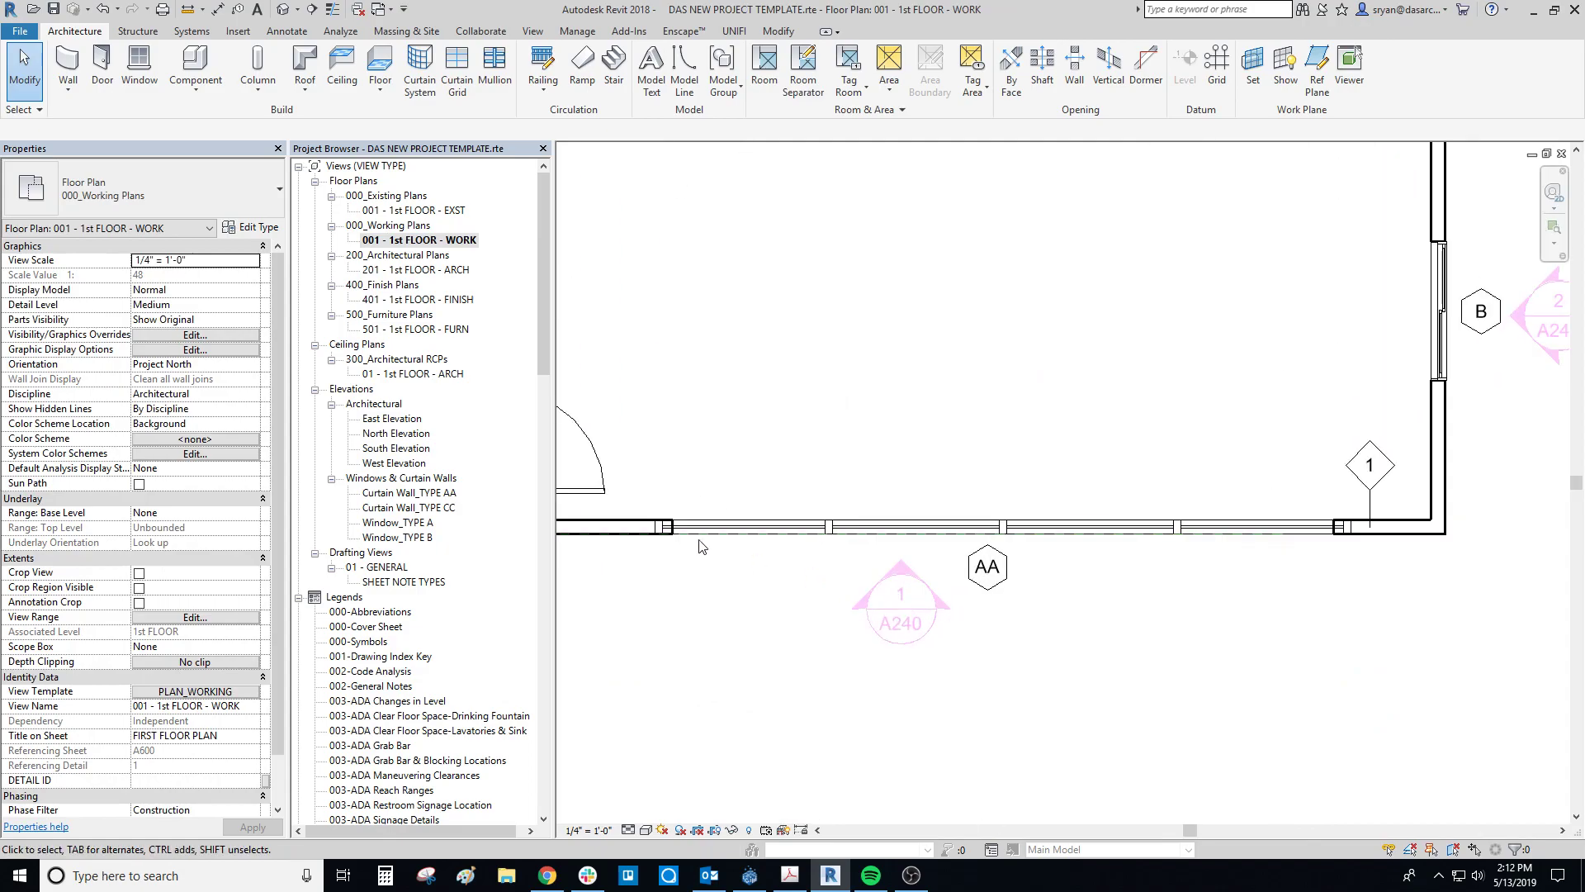
pyautogui.scroll(-2, 1326, 540)
pyautogui.moveTo(1326, 541); pyautogui.dragTo(885, 541, button='middle')
pyautogui.scroll(3, 1324, 540)
pyautogui.click(1322, 545)
pyautogui.moveTo(1254, 529); pyautogui.dragTo(1290, 528)
pyautogui.scroll(-4, 1408, 535)
pyautogui.scroll(2, 758, 532)
pyautogui.scroll(2, 758, 502)
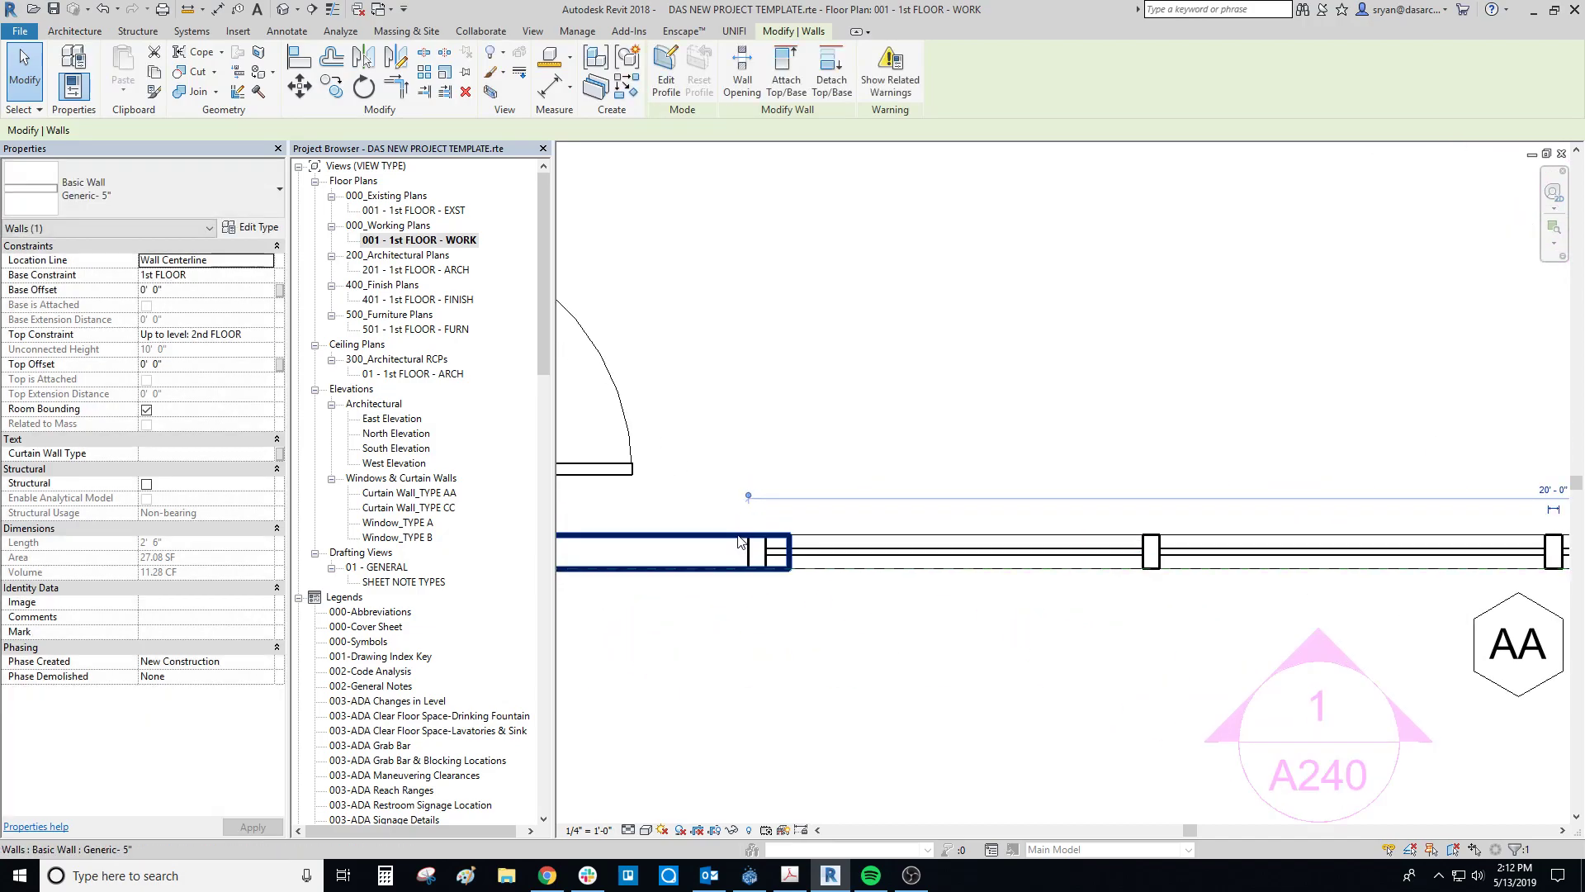
pyautogui.click(819, 625)
pyautogui.scroll(-2, 820, 627)
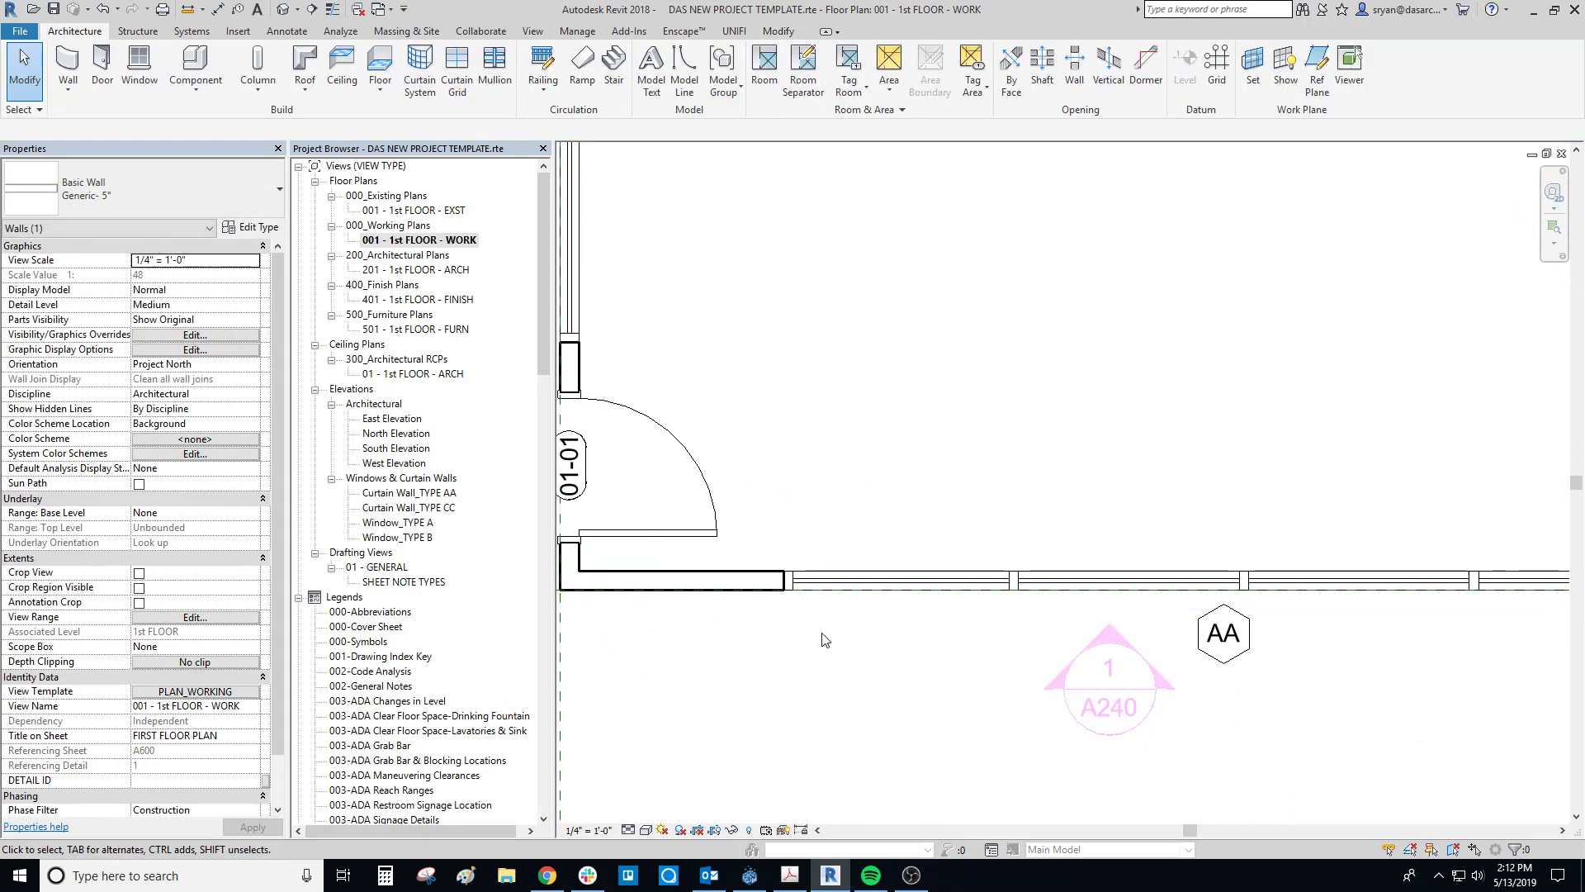
pyautogui.scroll(-2, 788, 601)
pyautogui.scroll(-2, 786, 602)
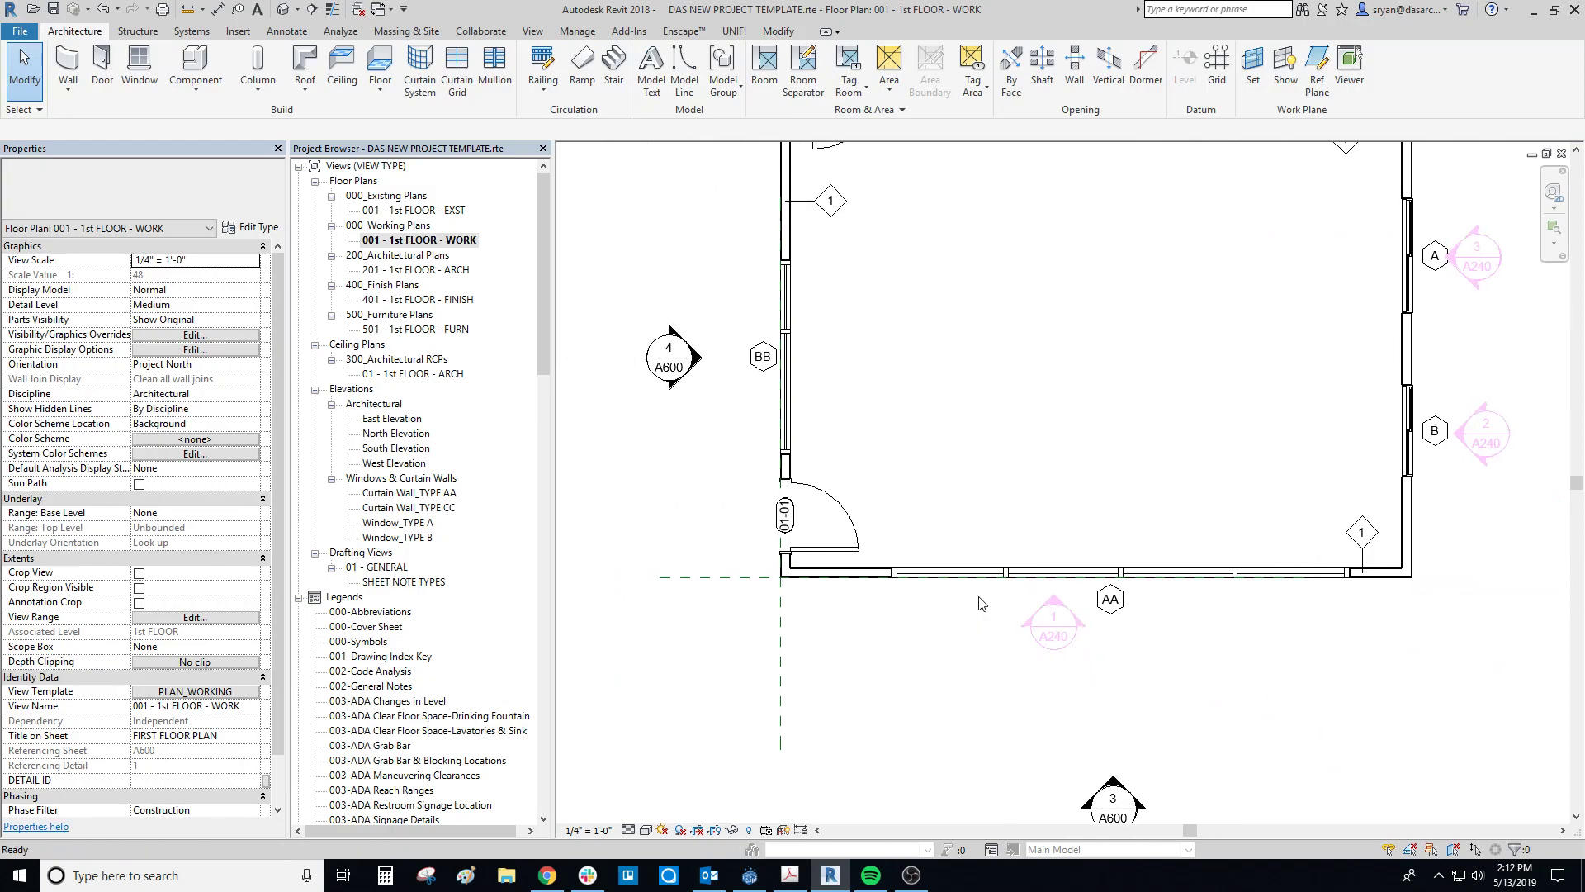
pyautogui.scroll(-2, 817, 600)
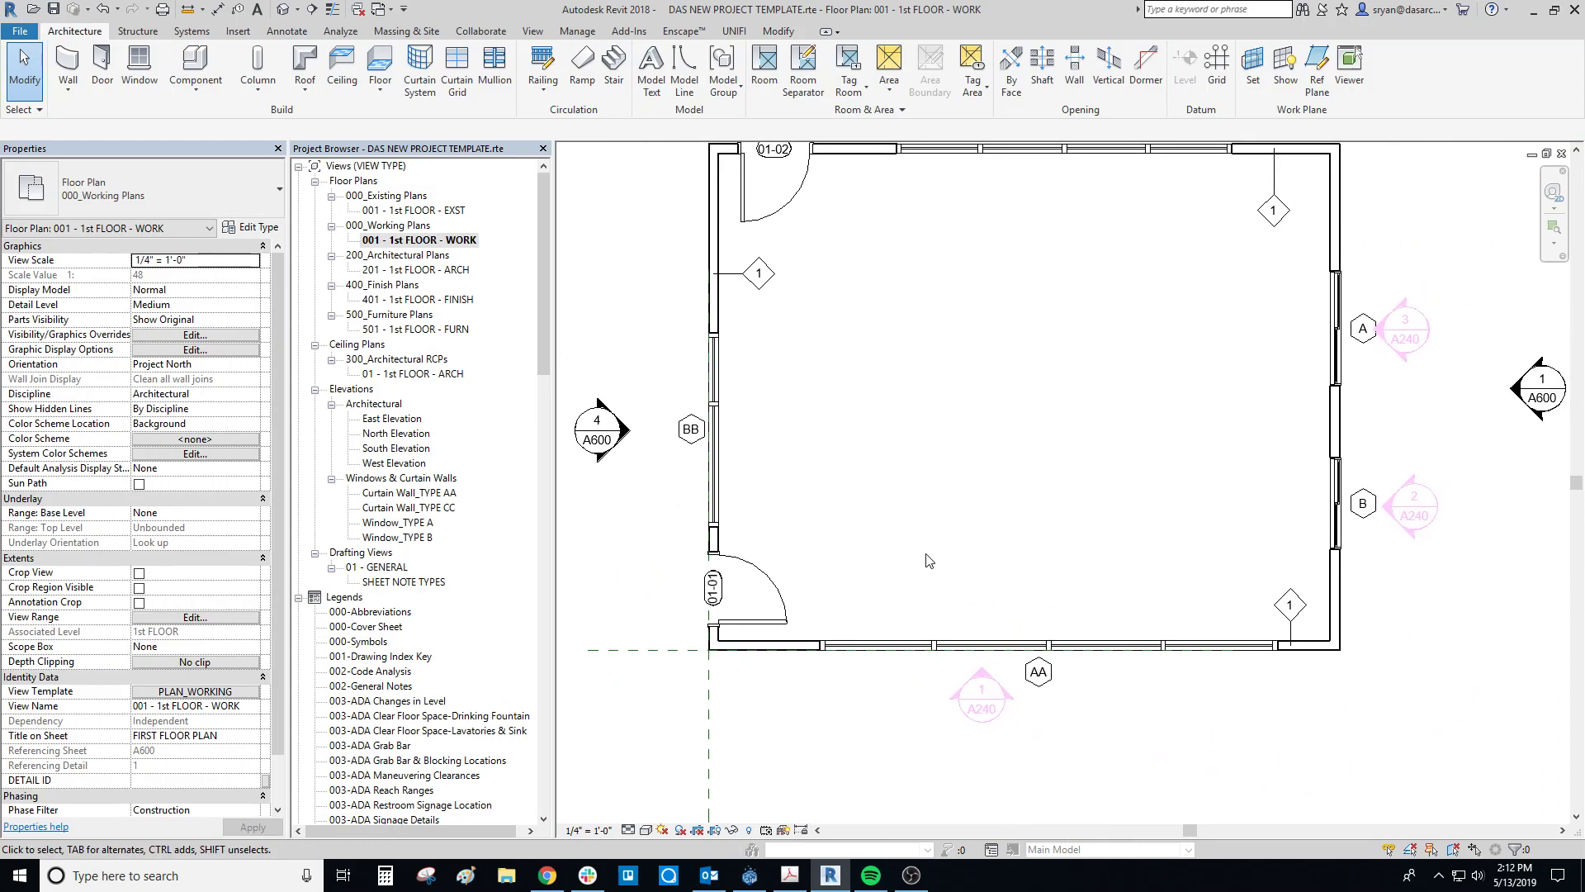
pyautogui.moveTo(1058, 471); pyautogui.dragTo(1017, 520, button='middle')
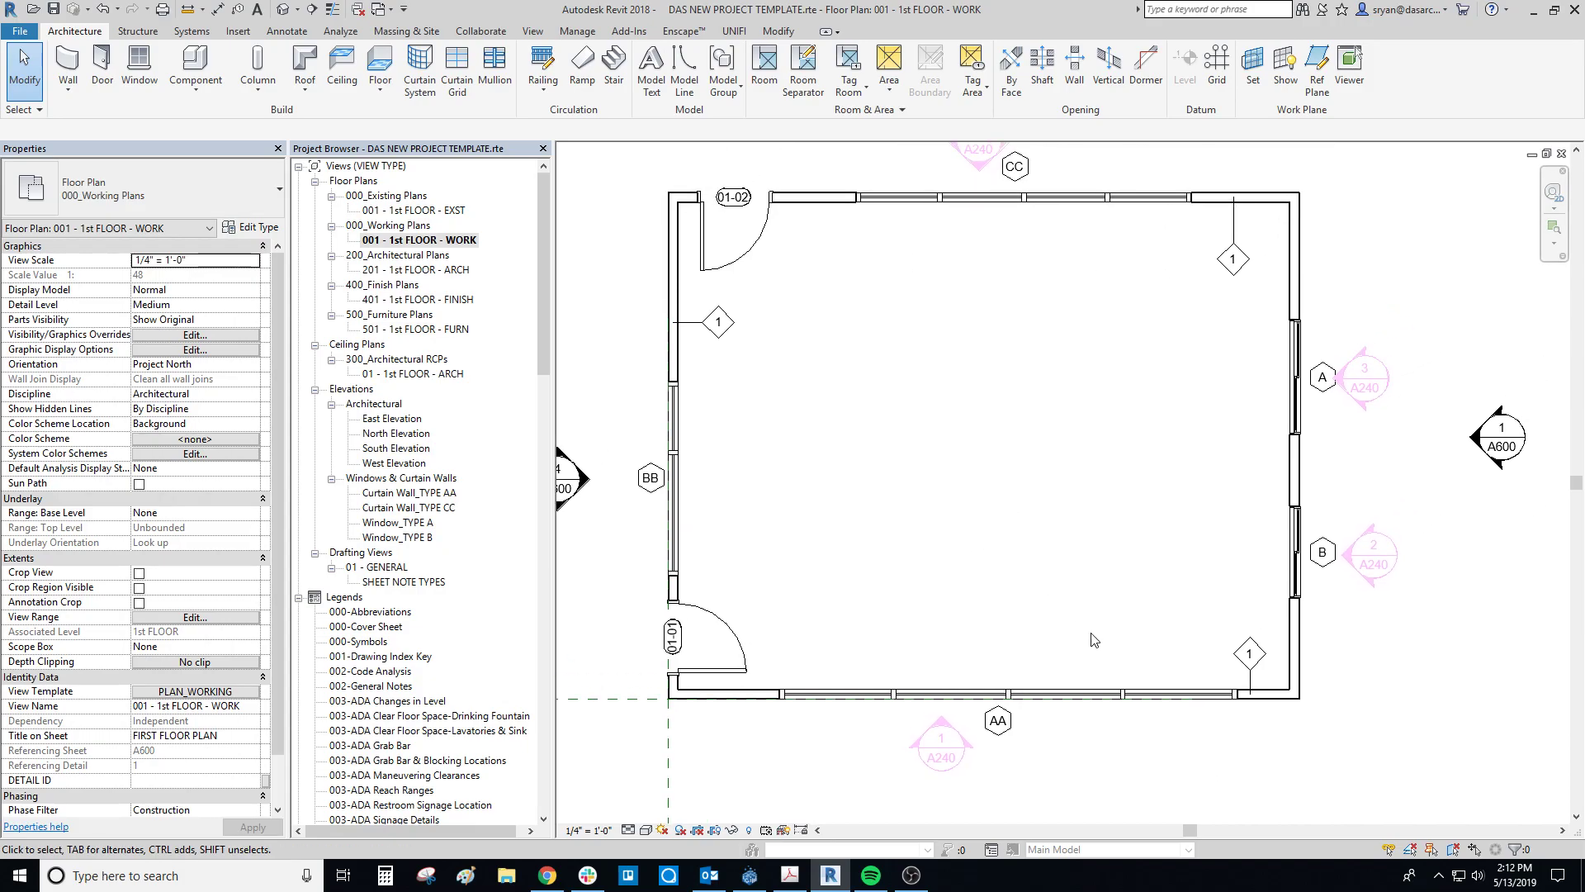
pyautogui.hotkey('alt', 'Tab')
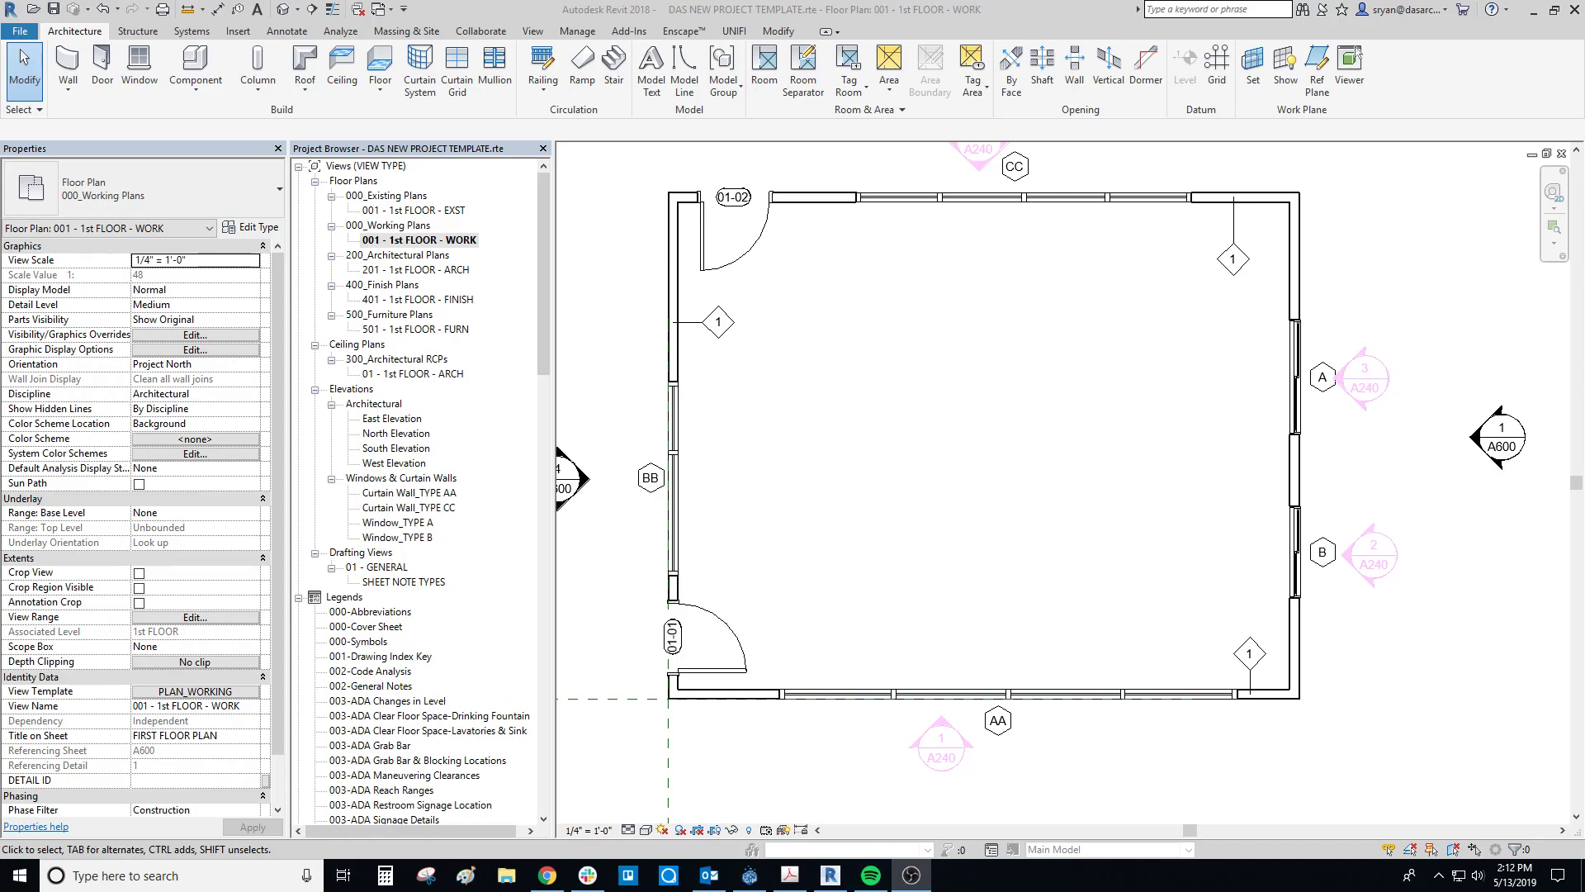